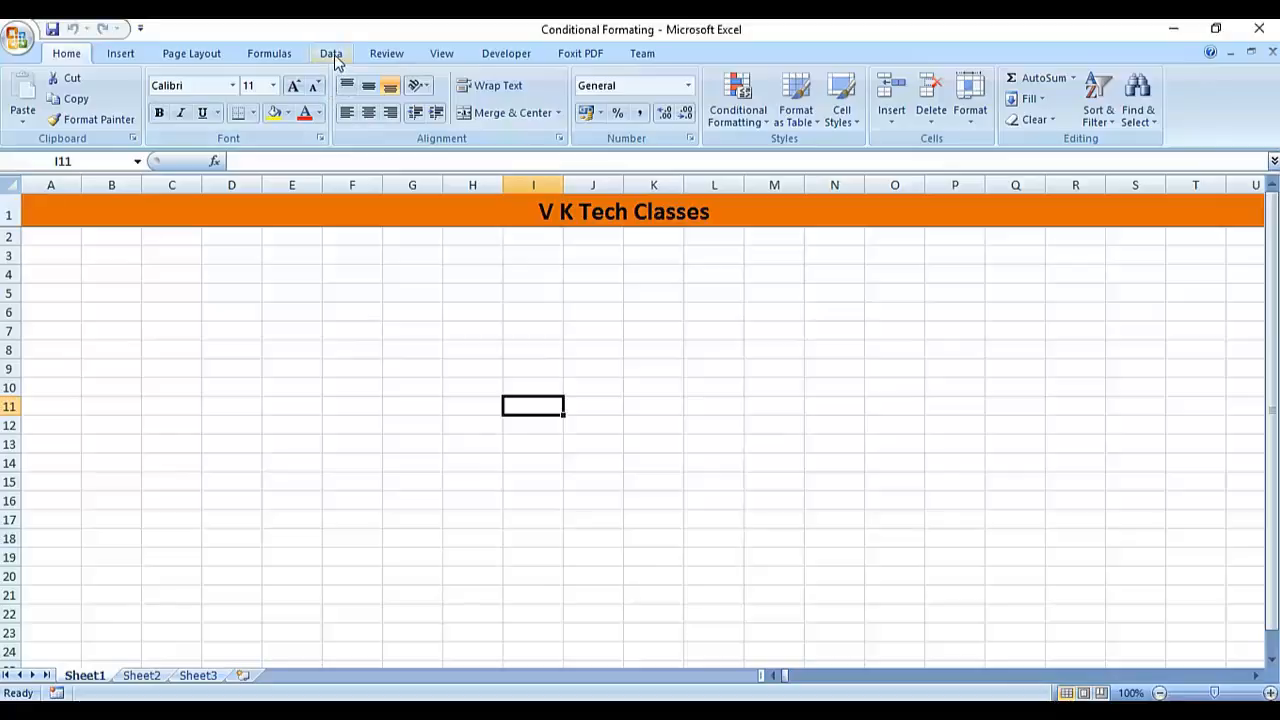
left_click(334, 56)
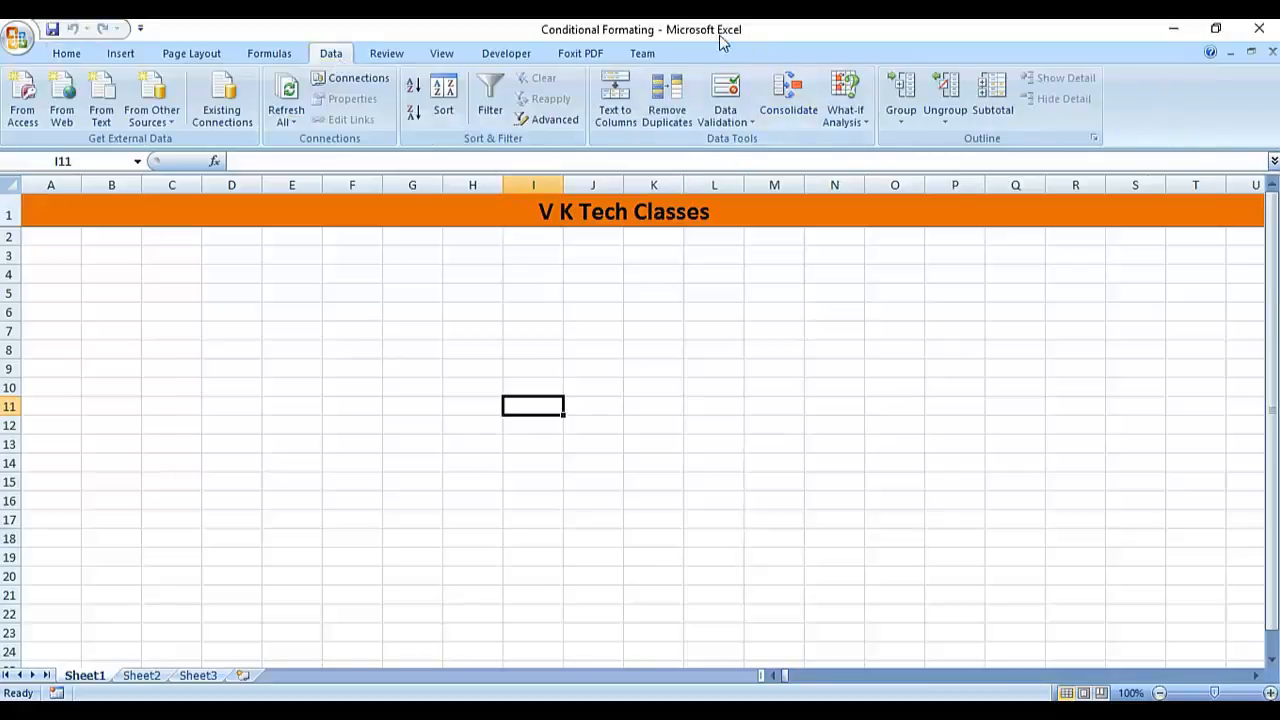
left_click(724, 95)
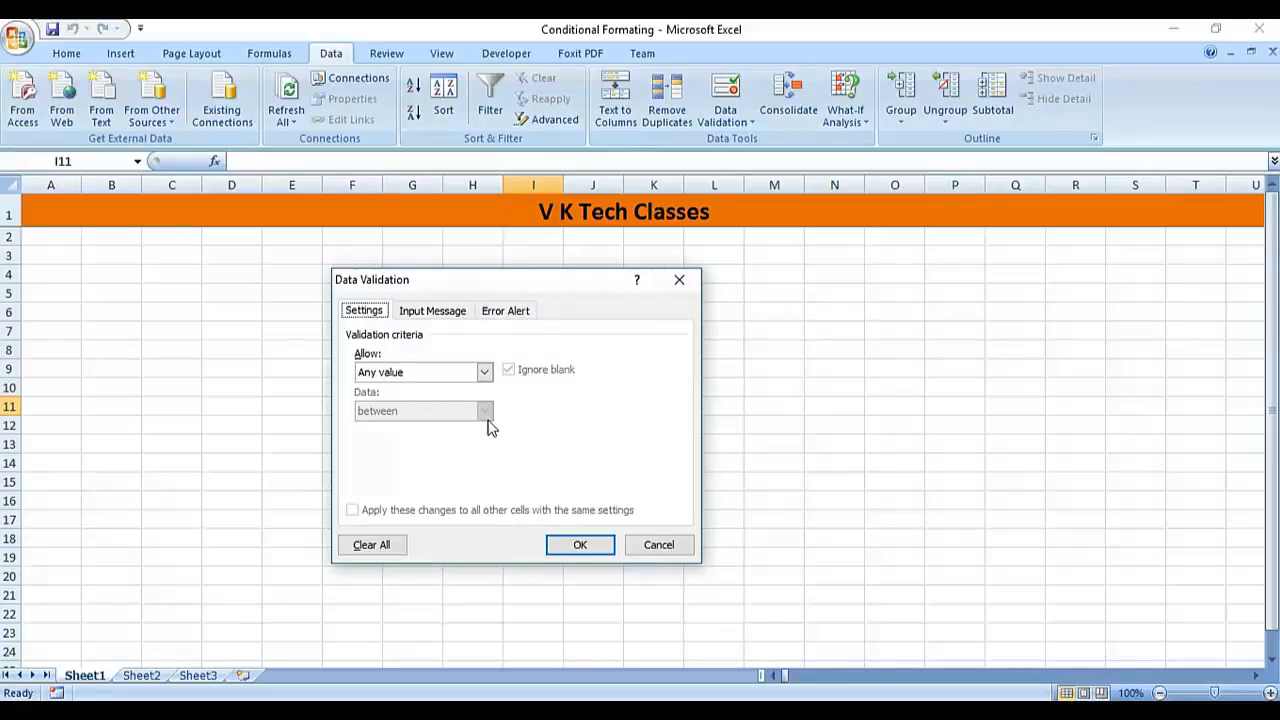
left_click(662, 546)
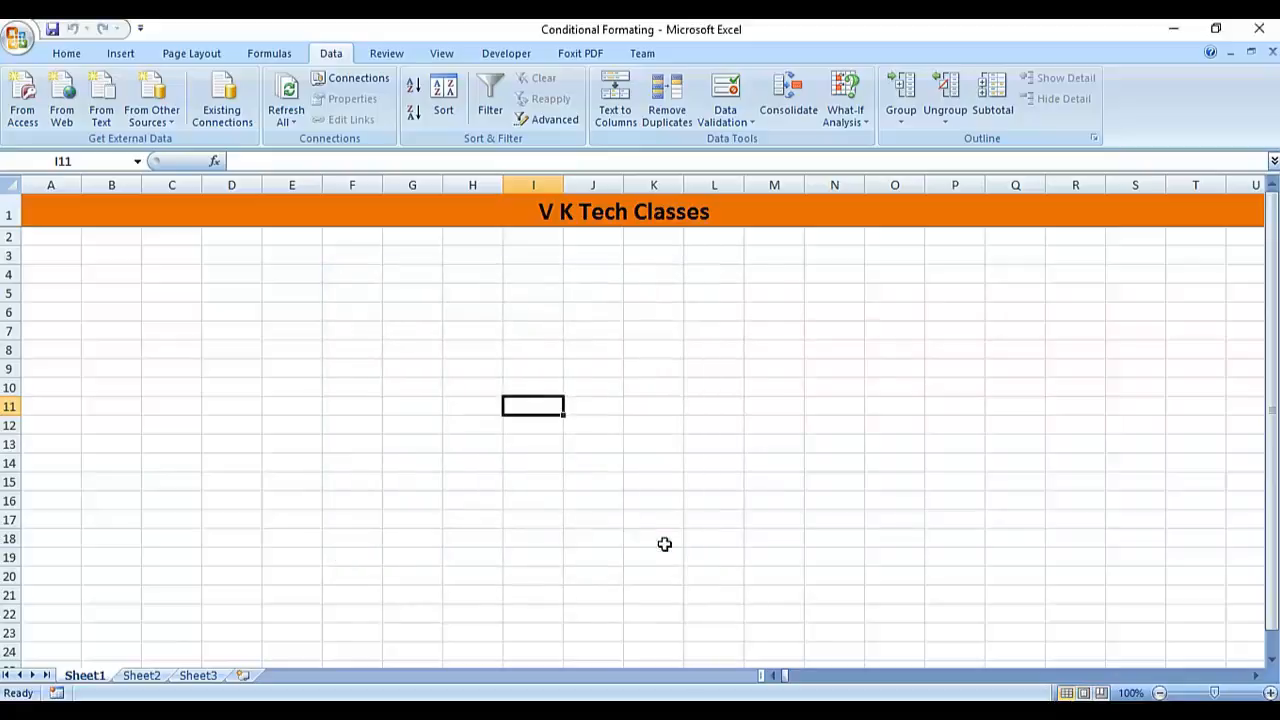
Start a data validation rule for cells F3:F15 that allows only whole numbers.
left_click(351, 253)
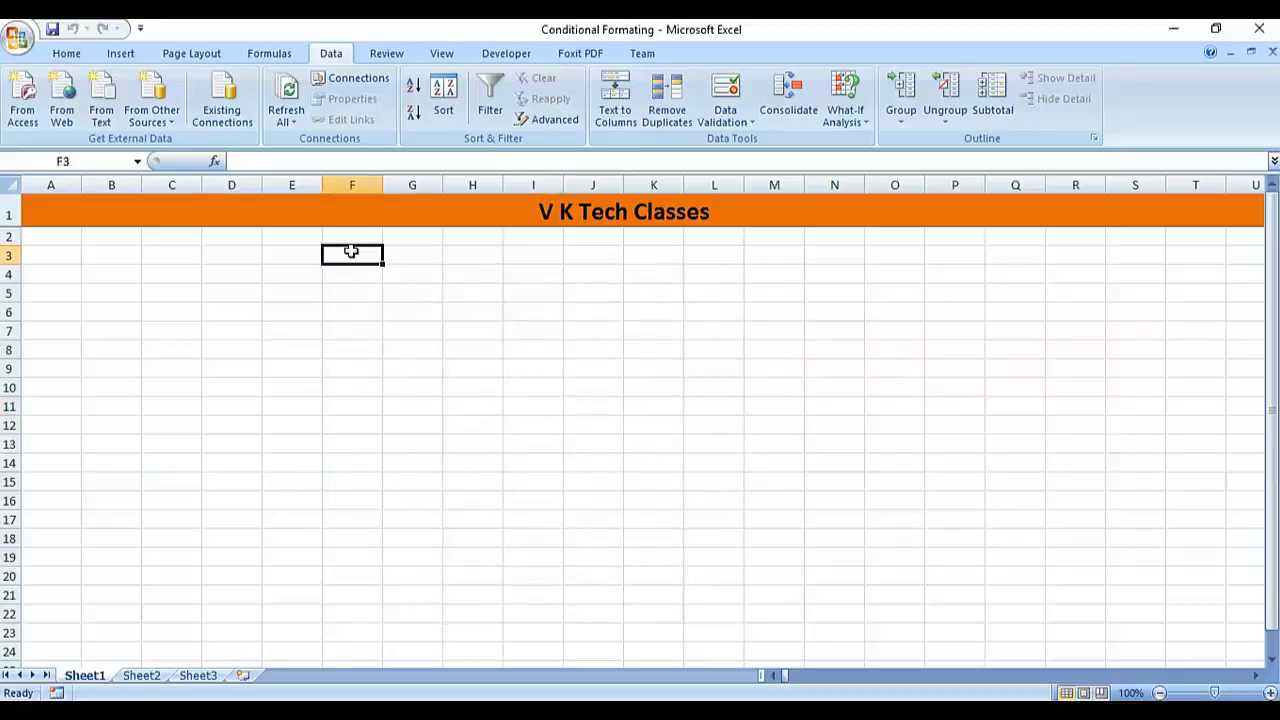
key("shift+Down")
key("shift+Down")
key("shift+Down")
key("shift+Down")
key("shift+Down")
key("shift+Down")
key("shift+Down")
key("shift+Down")
key("shift+Down")
key("shift+Down")
key("shift+Down")
key("shift+Down")
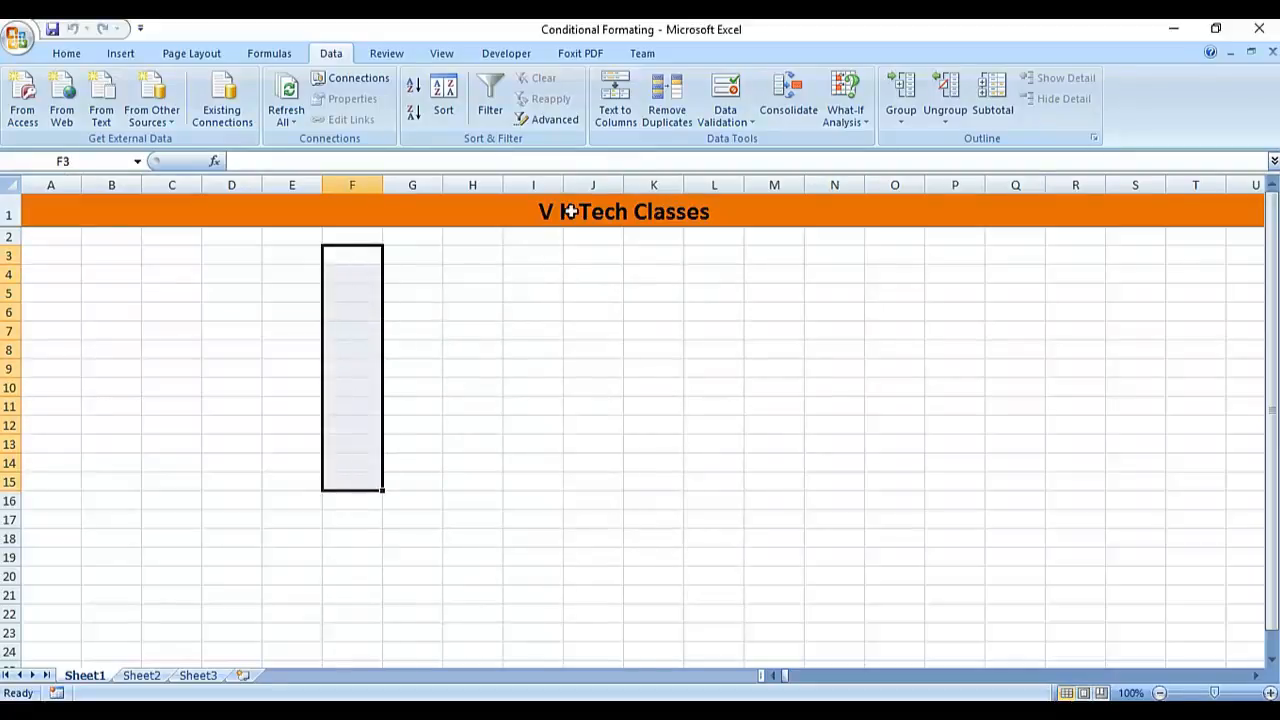
left_click(722, 90)
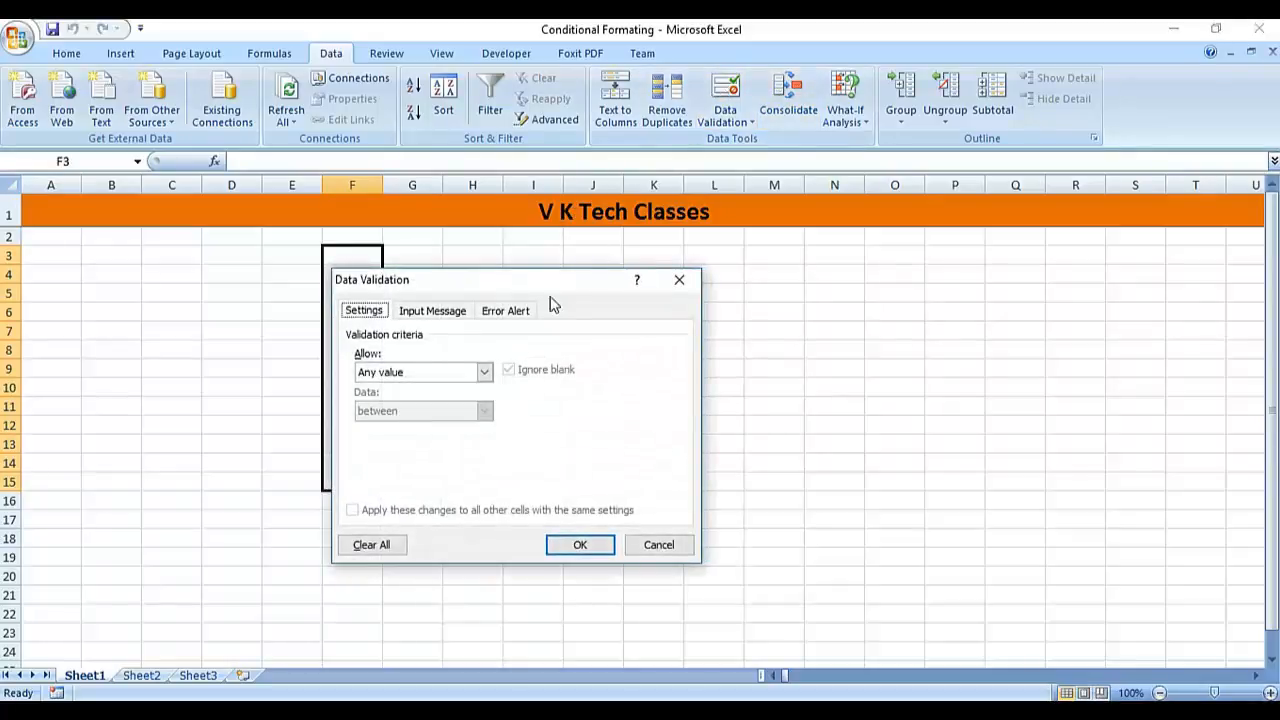
left_click_drag(543, 290, 648, 260)
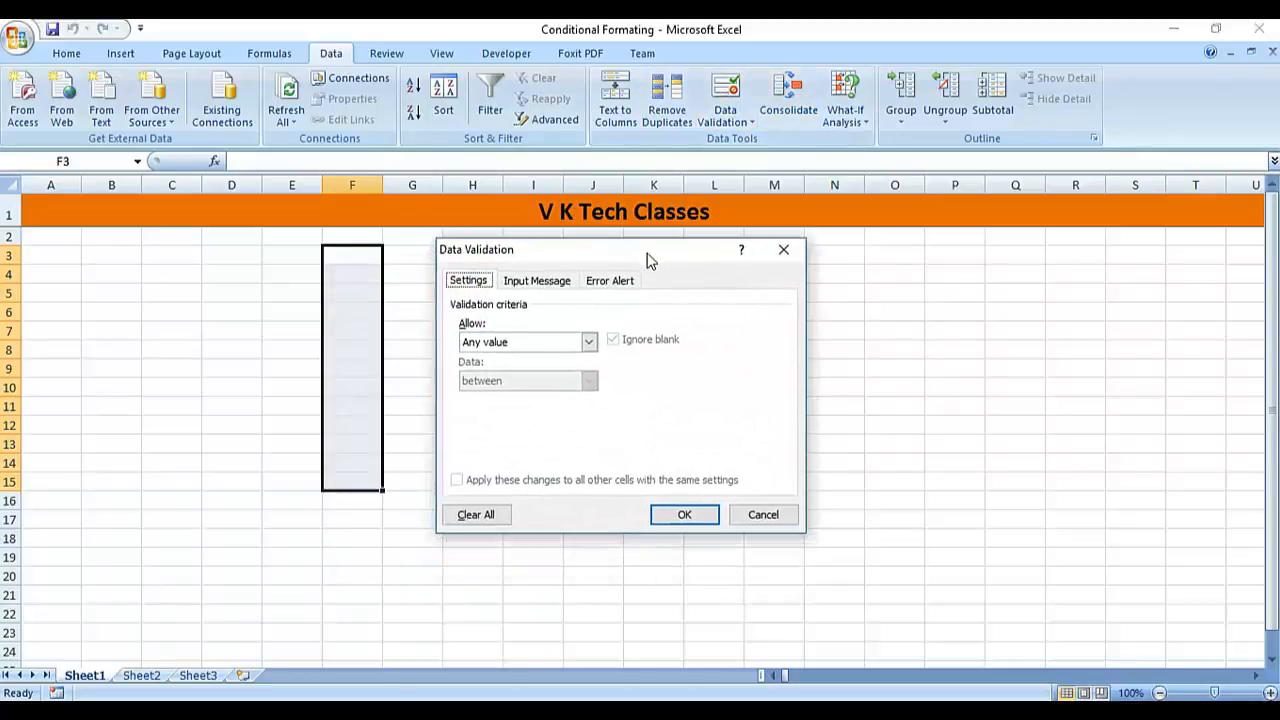
left_click(548, 344)
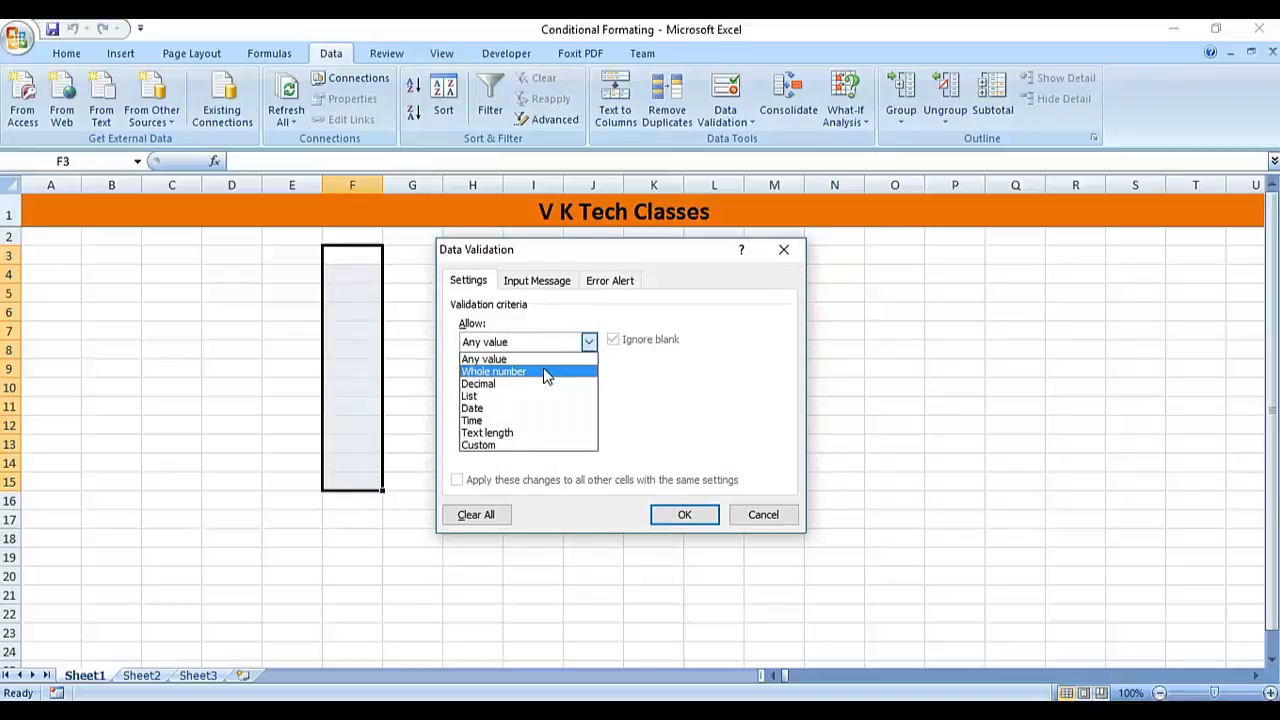
left_click(546, 372)
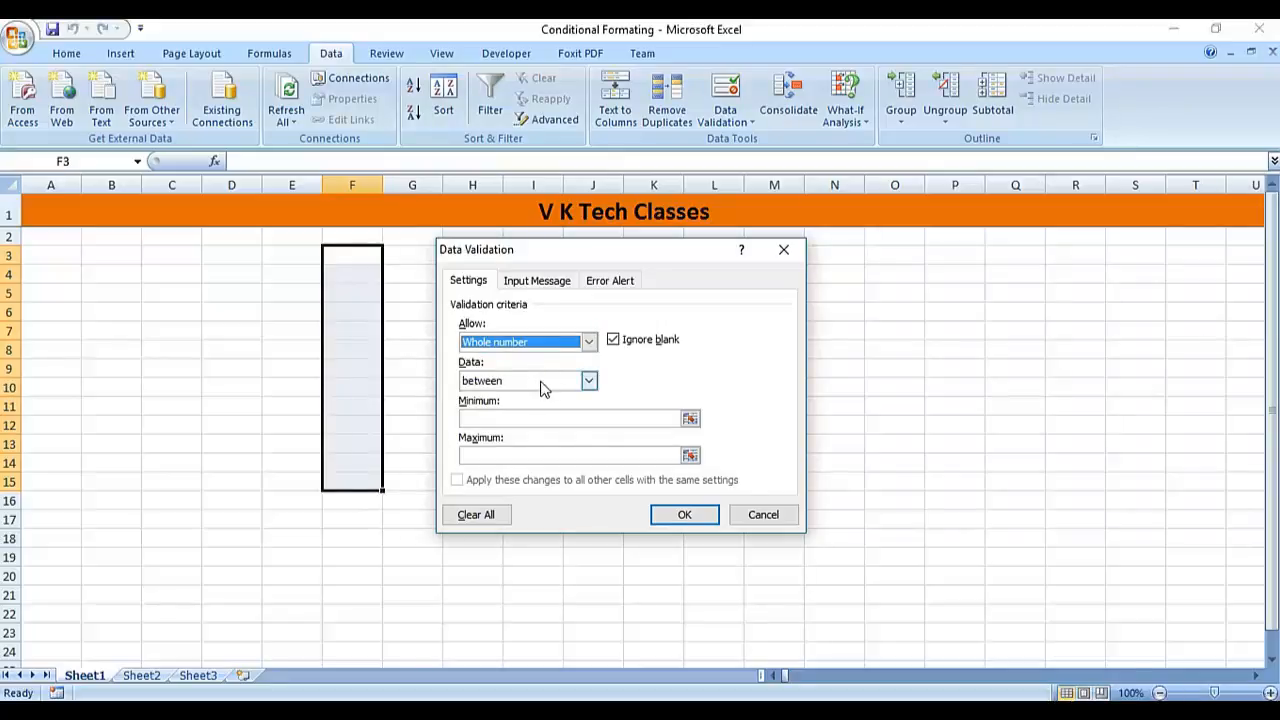
Restrict the allowed whole numbers to between a minimum of 10 and a maximum of 20, and apply the rule.
left_click(560, 387)
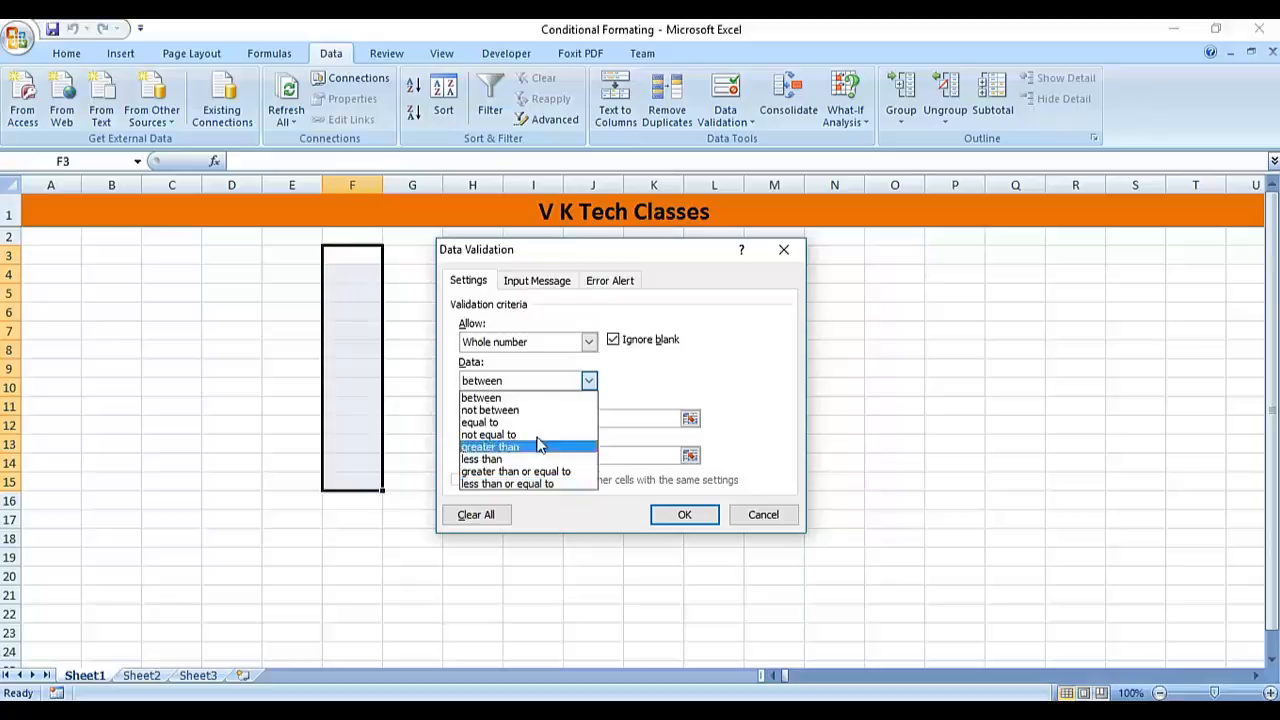
left_click(528, 400)
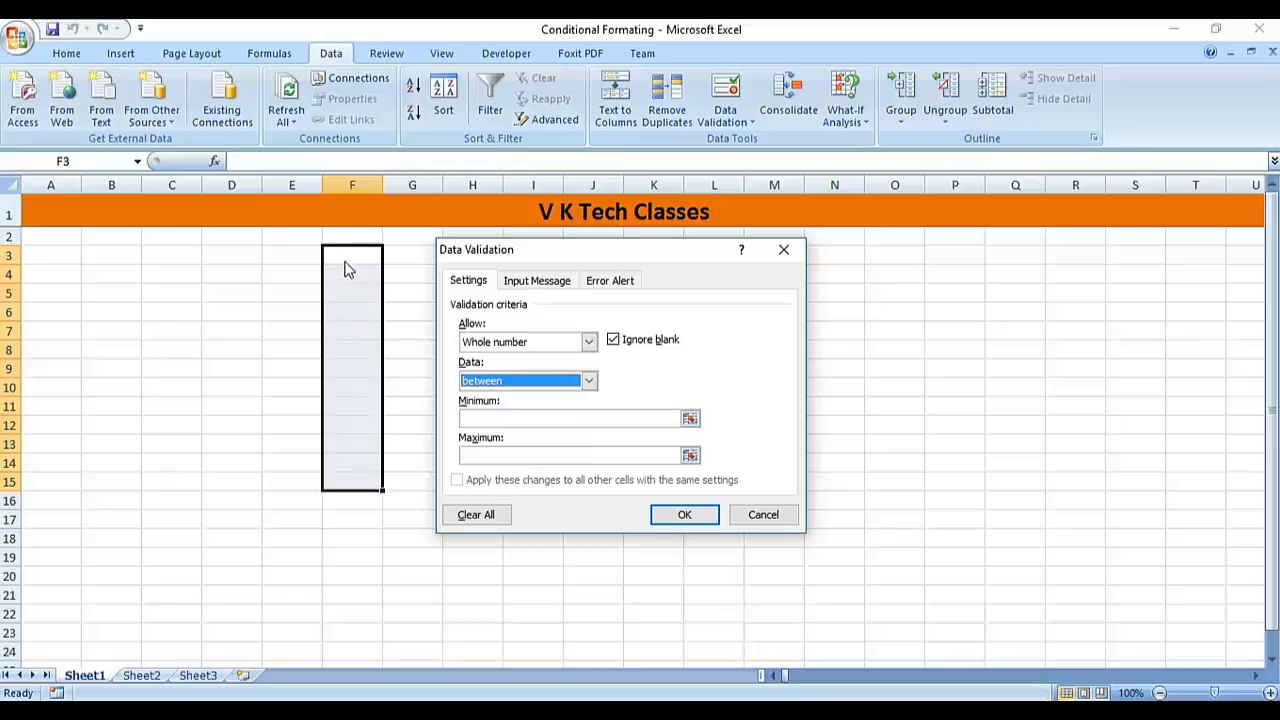
left_click(484, 420)
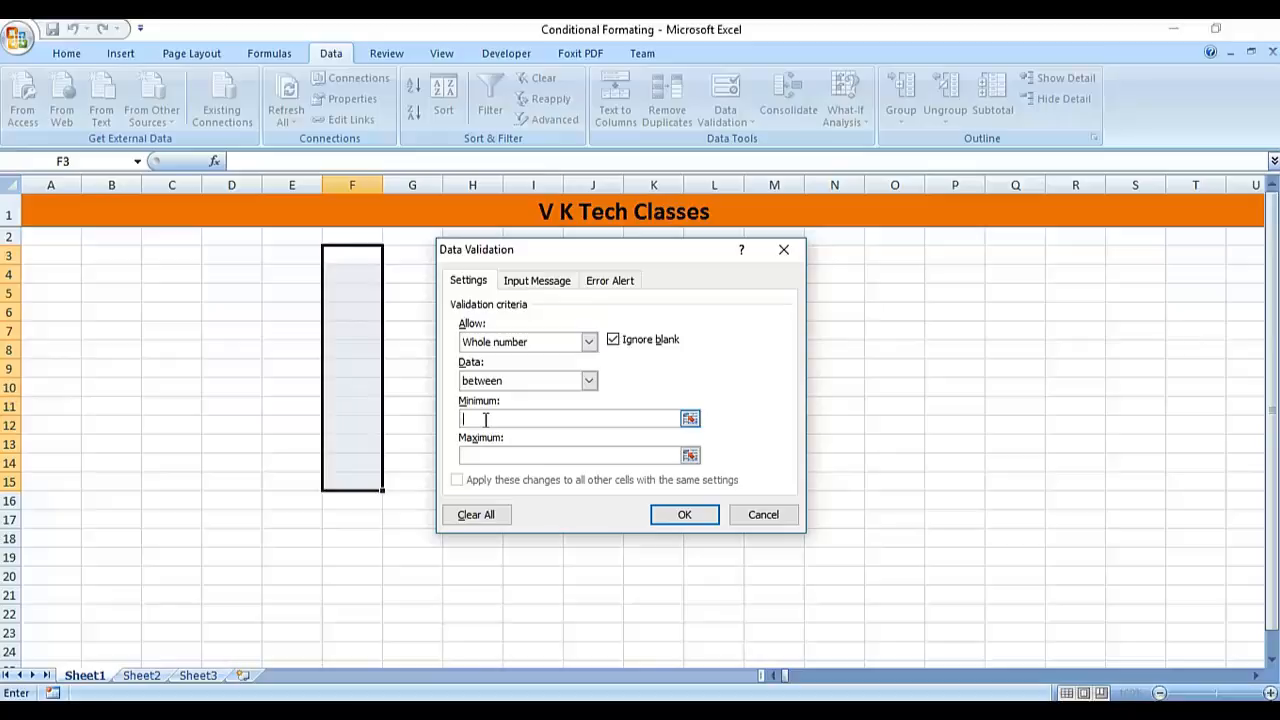
type("10")
left_click(487, 455)
type("20")
left_click(675, 514)
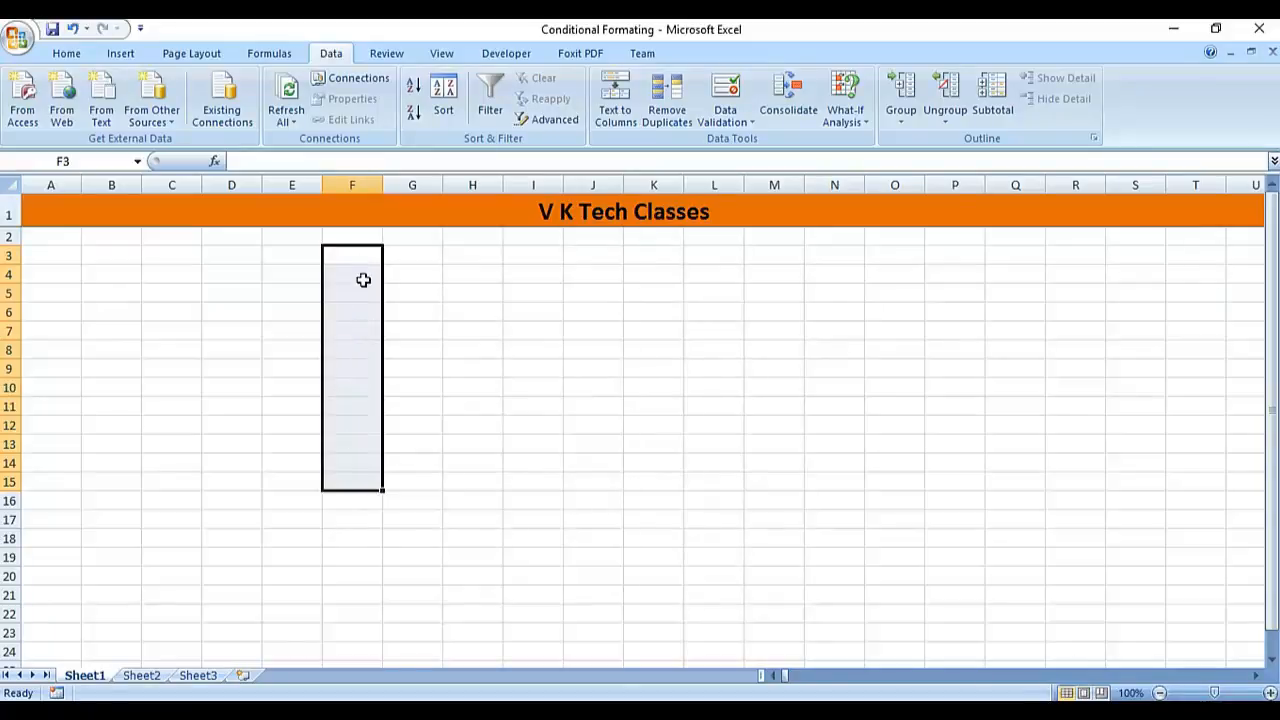
Fill the validated range F3:F15 with the lightest red theme color.
left_click(72, 56)
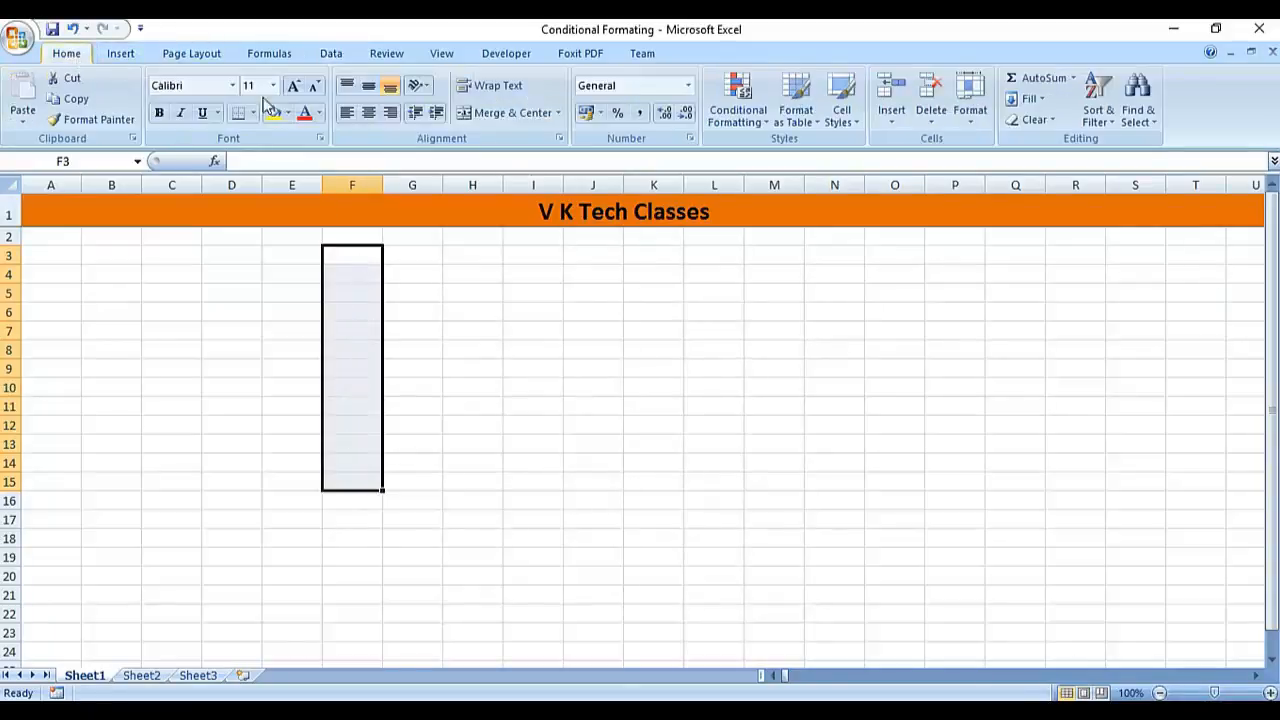
left_click(288, 113)
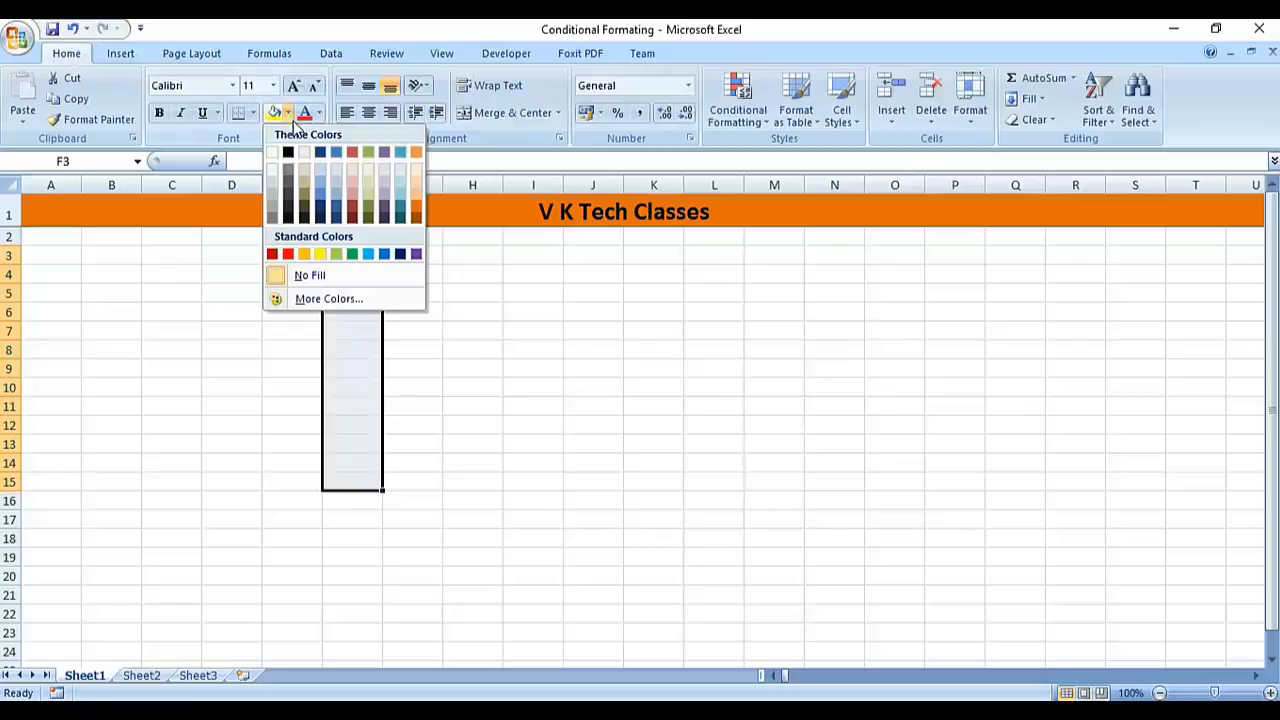
left_click(353, 172)
left_click(352, 273)
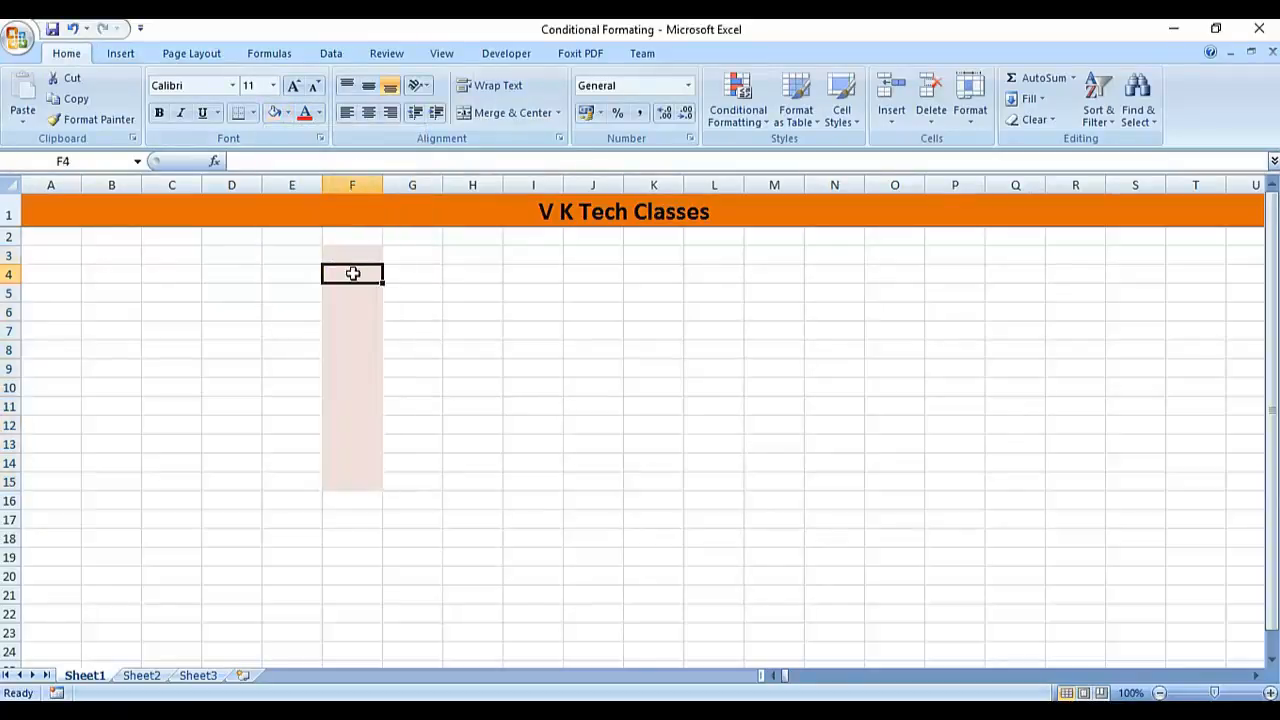
Enter the values 10, 20 and 15 in cells F3, F4 and F5.
left_click(352, 257)
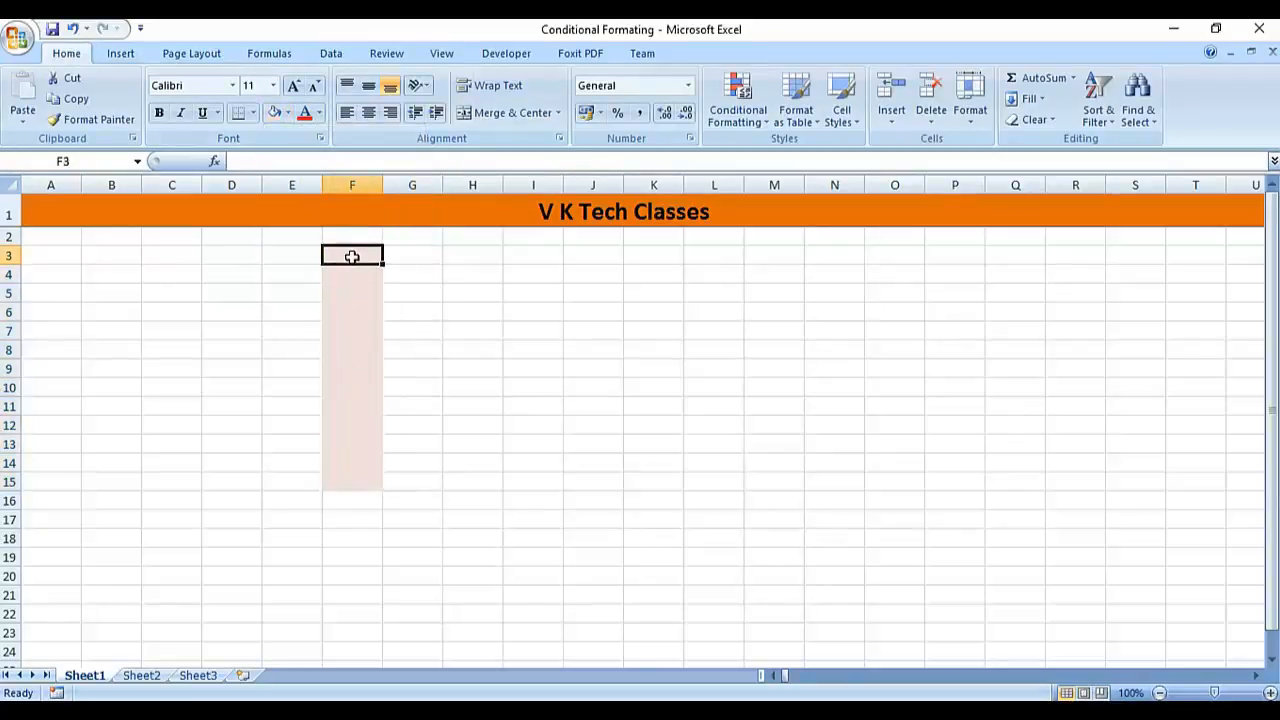
type("10")
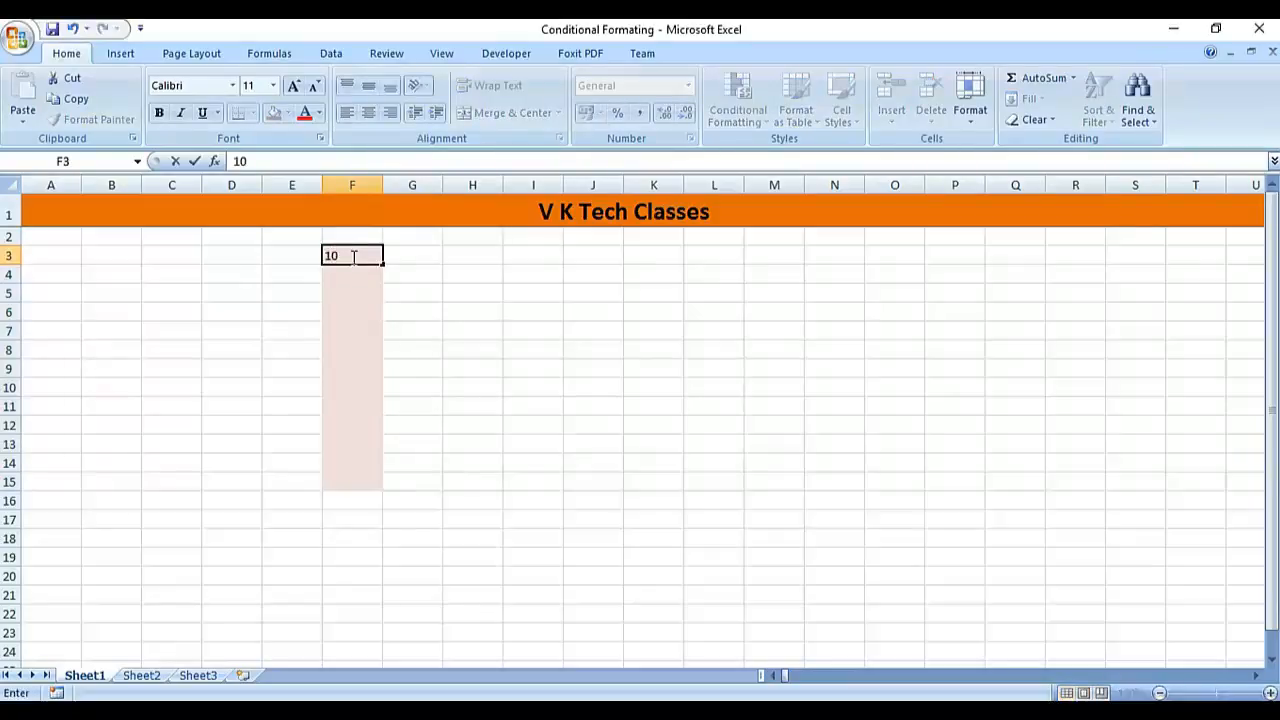
key("Return")
type("20")
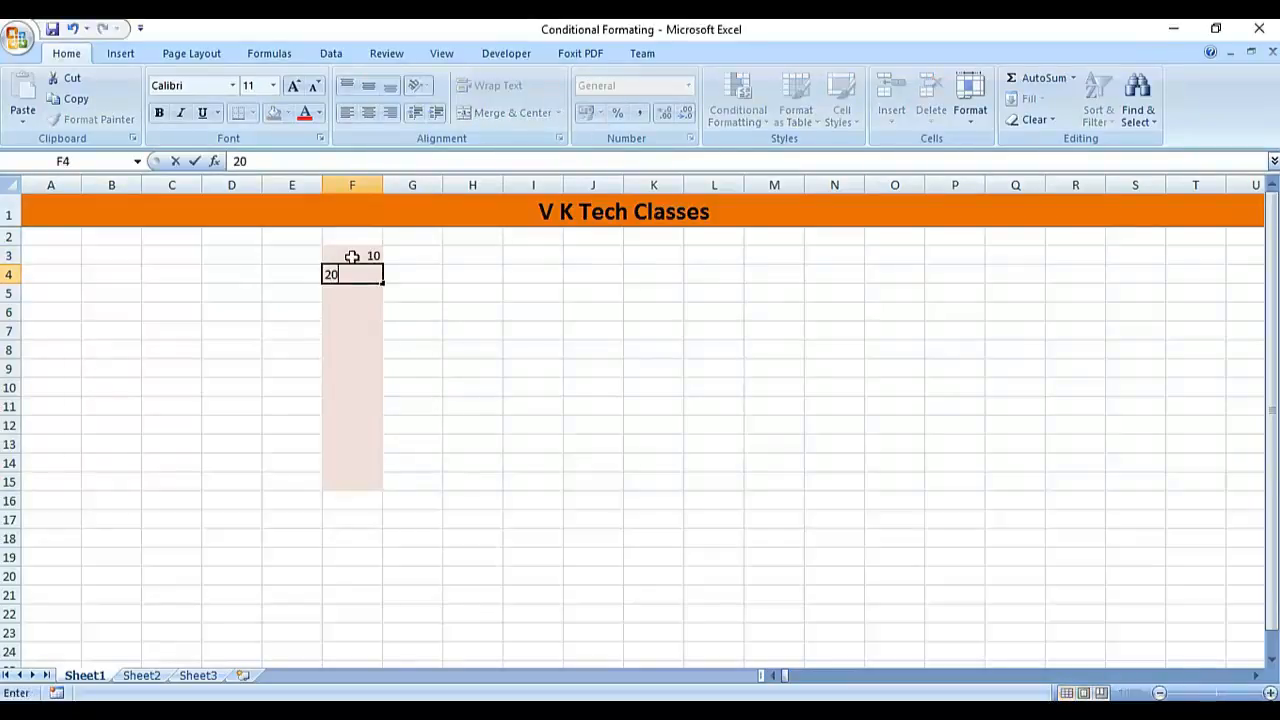
key("Return")
type("15")
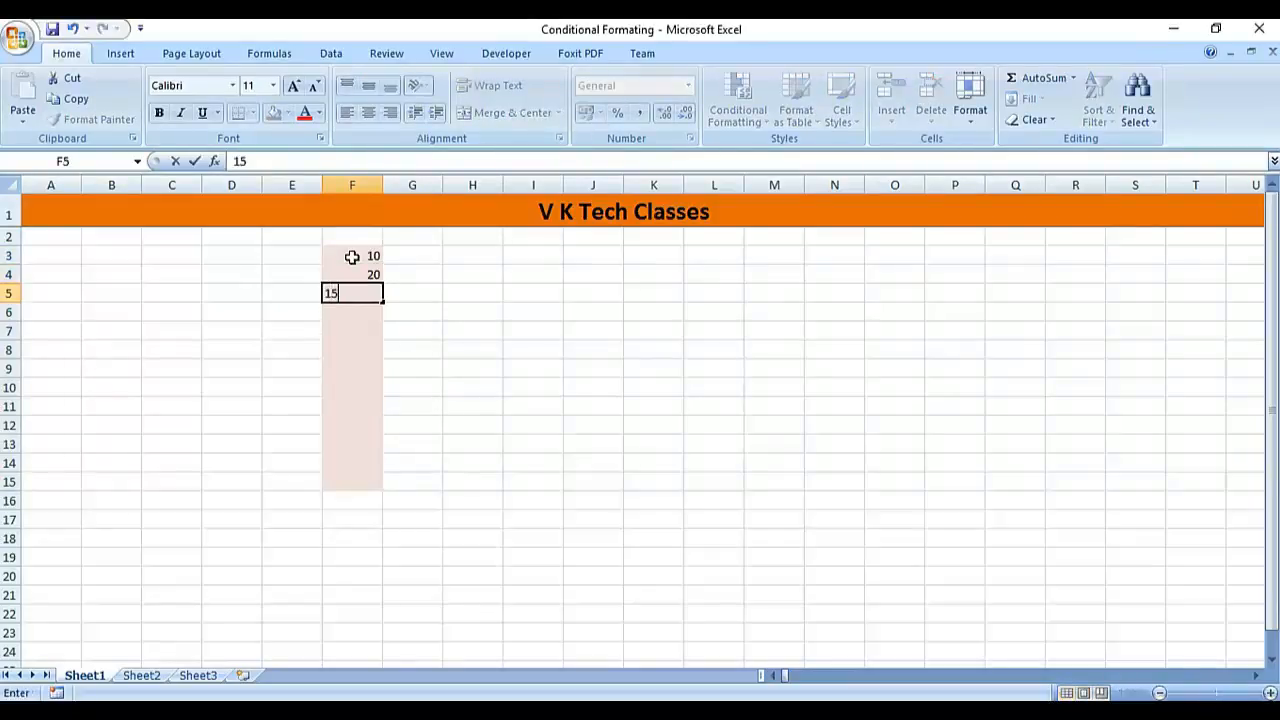
key("Return")
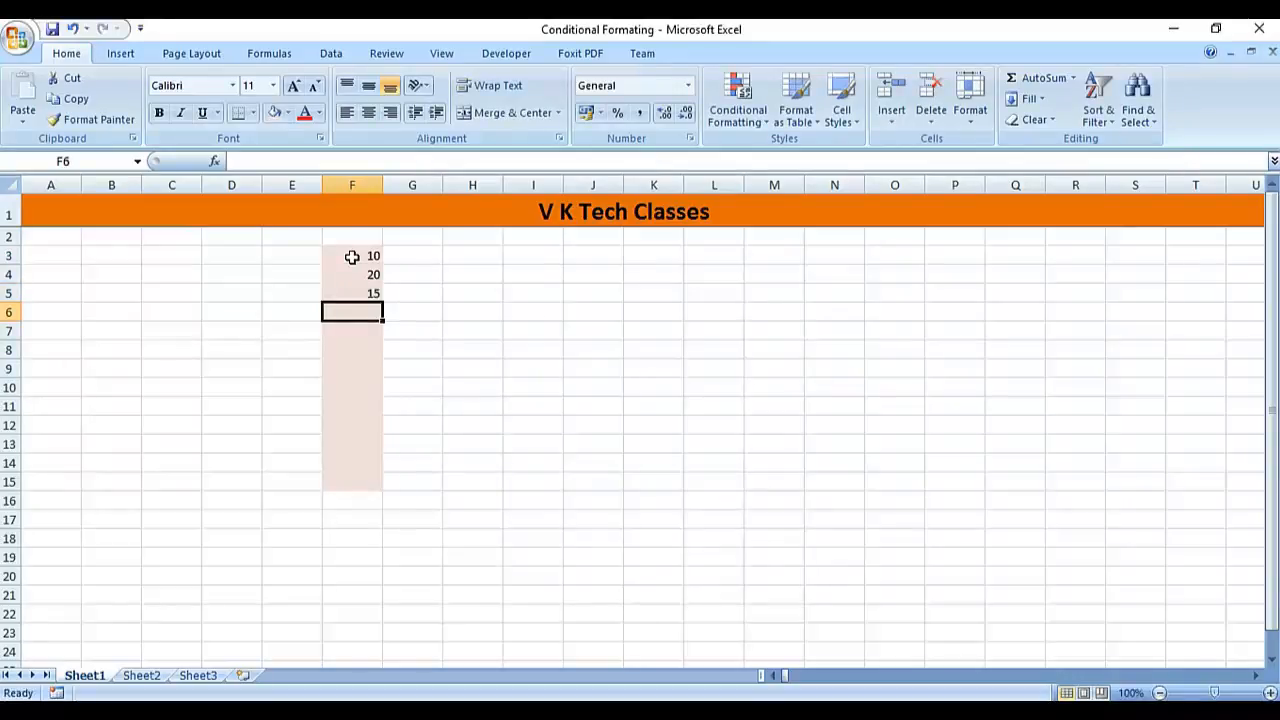
Test the validation limits by trying to enter 9 and 25 in cell F6, and cancel the entry.
type("9")
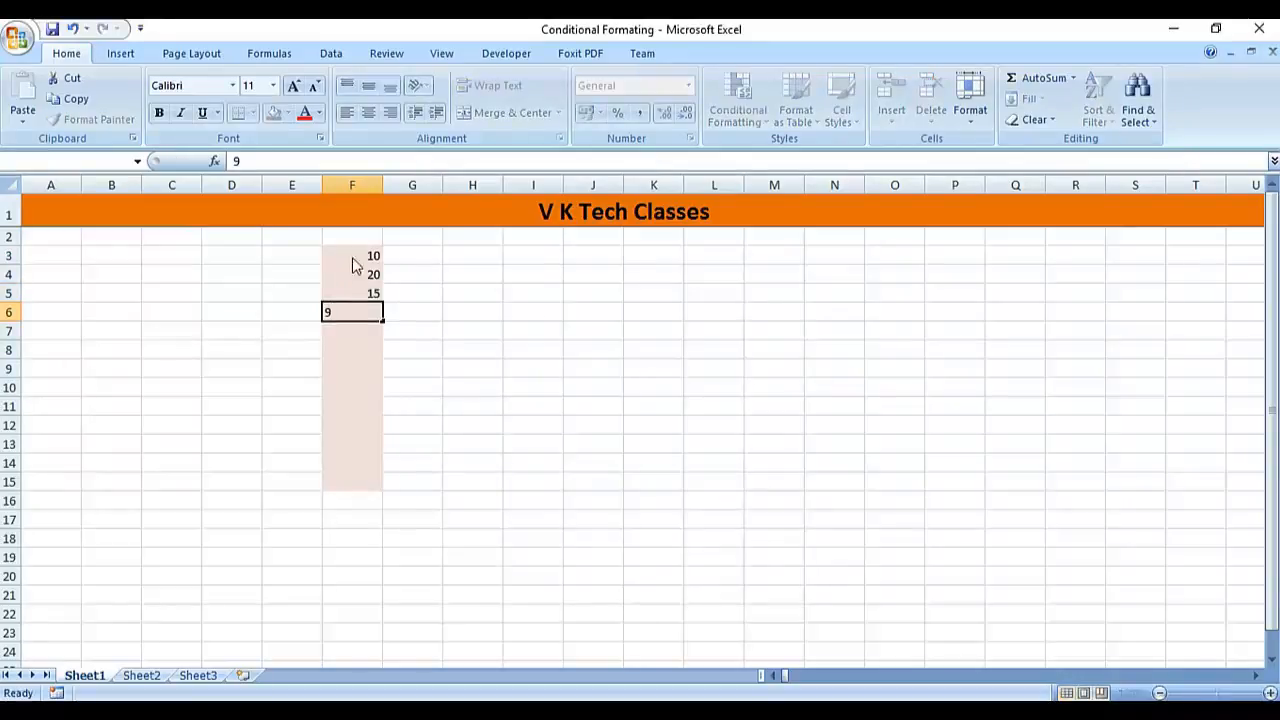
key("Return")
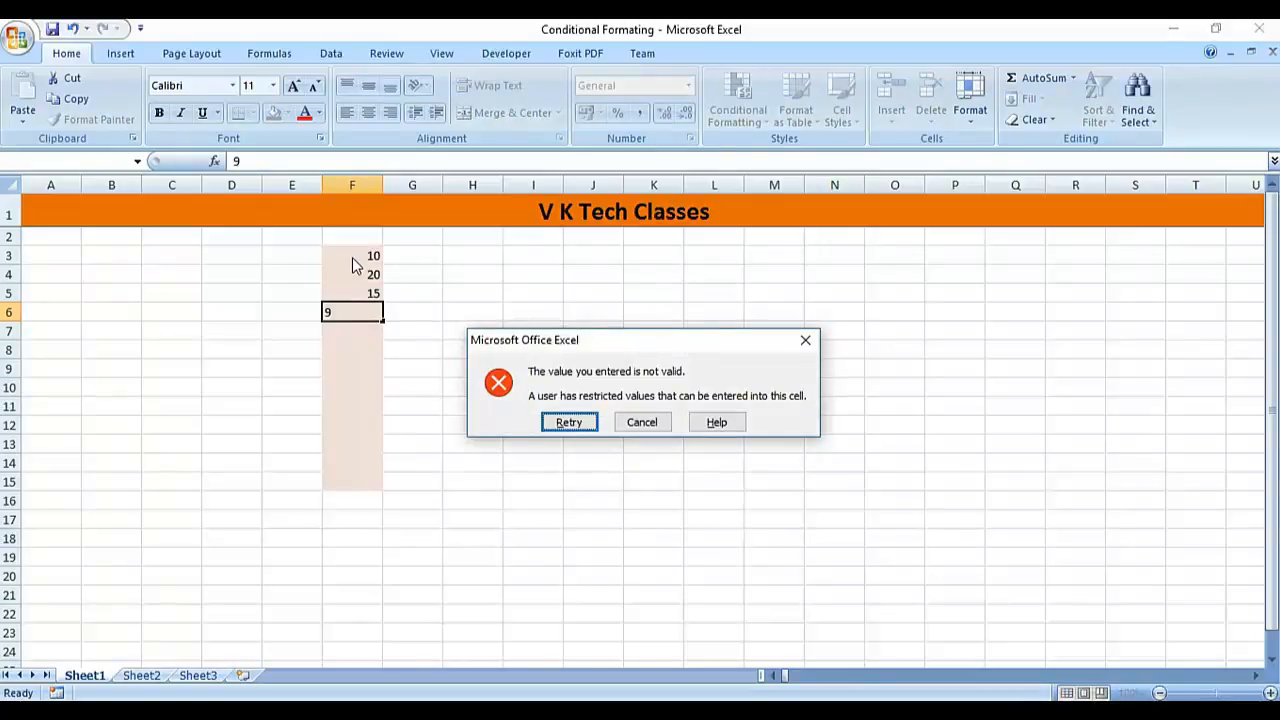
key("Return")
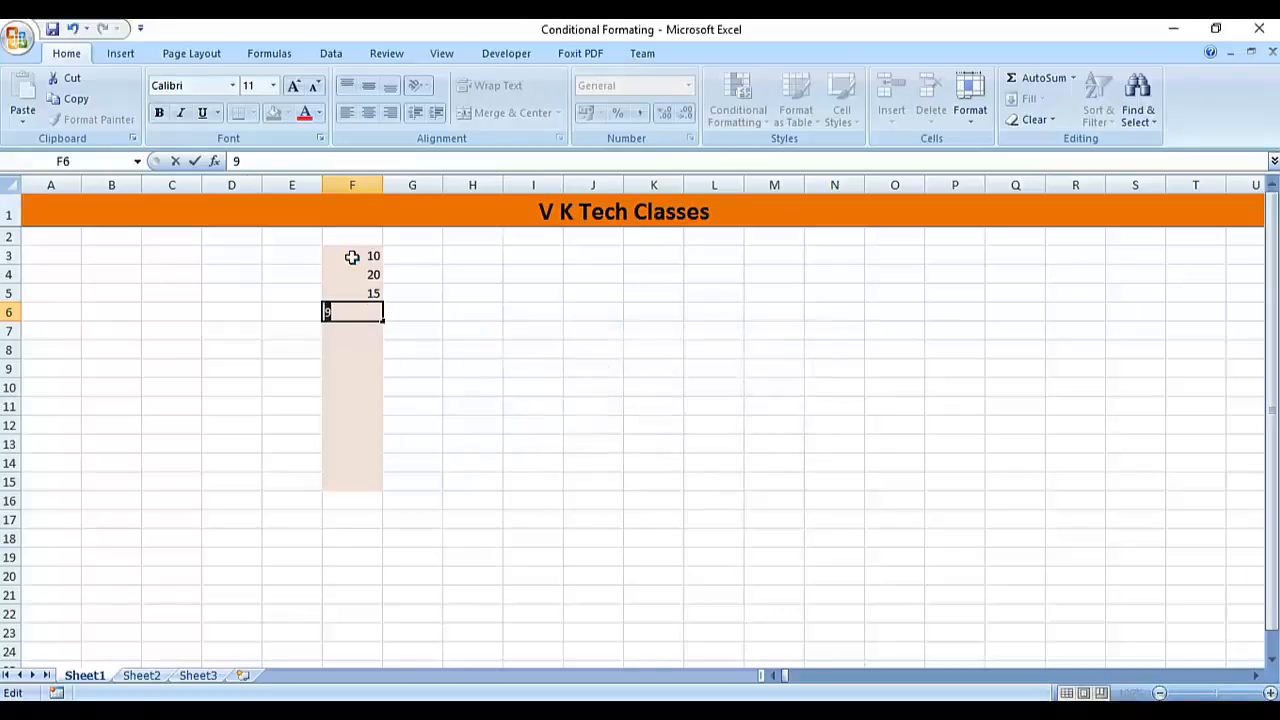
key("Return")
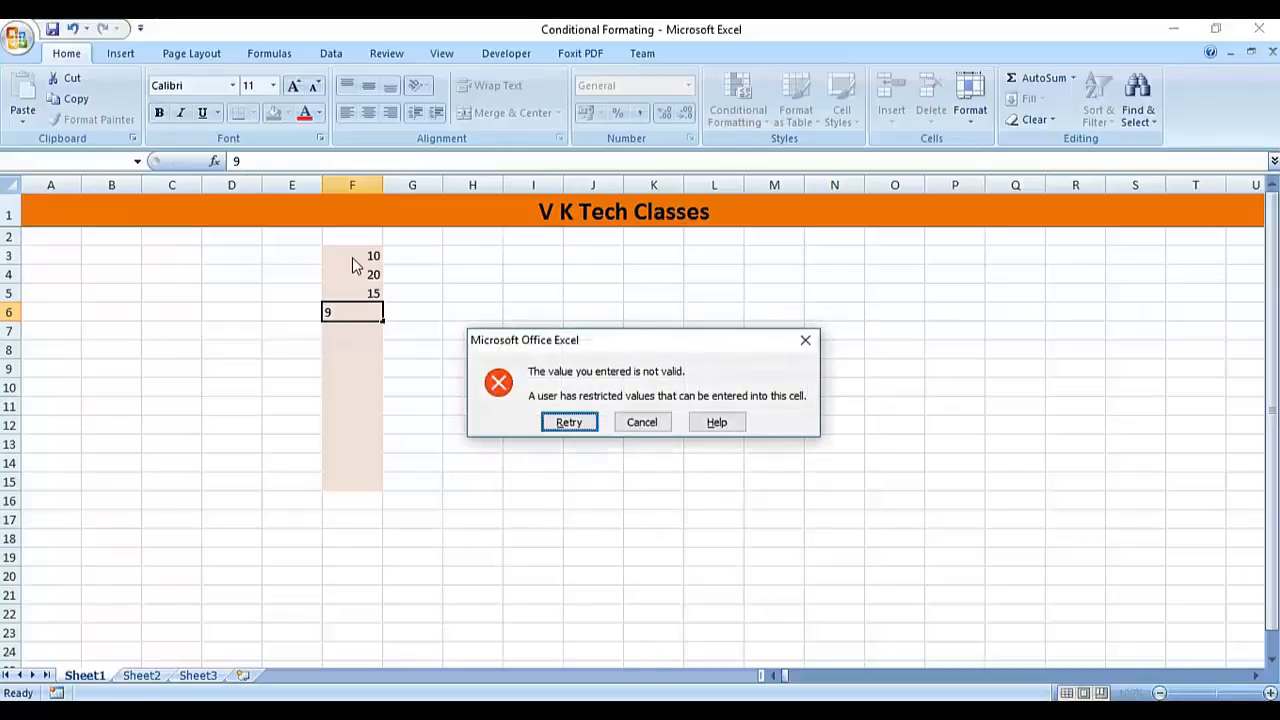
key("Return")
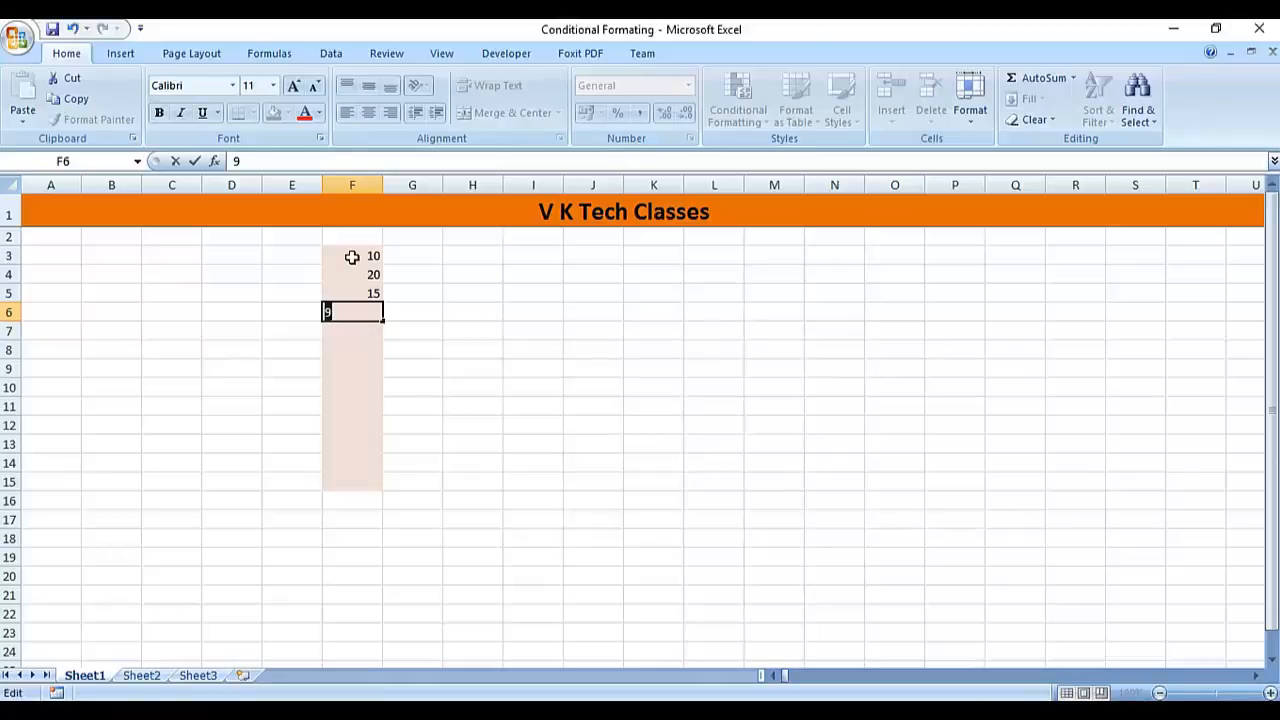
type("25")
key("Return")
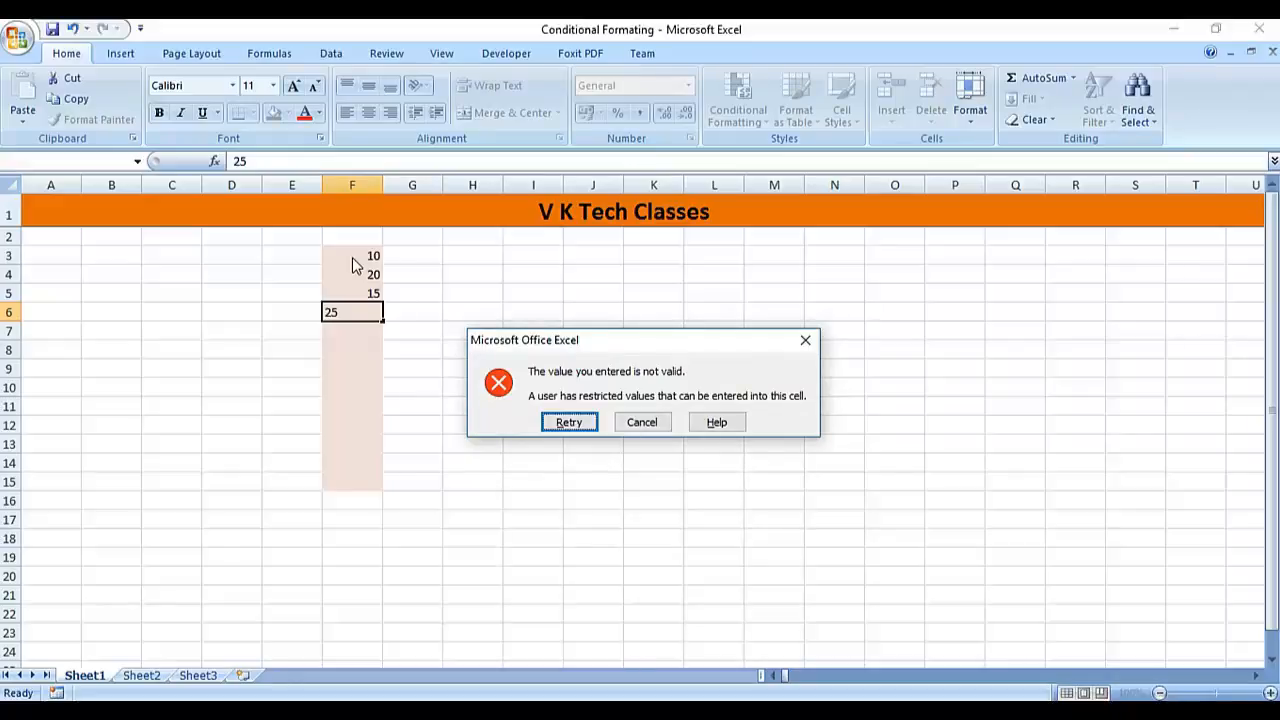
left_click(643, 422)
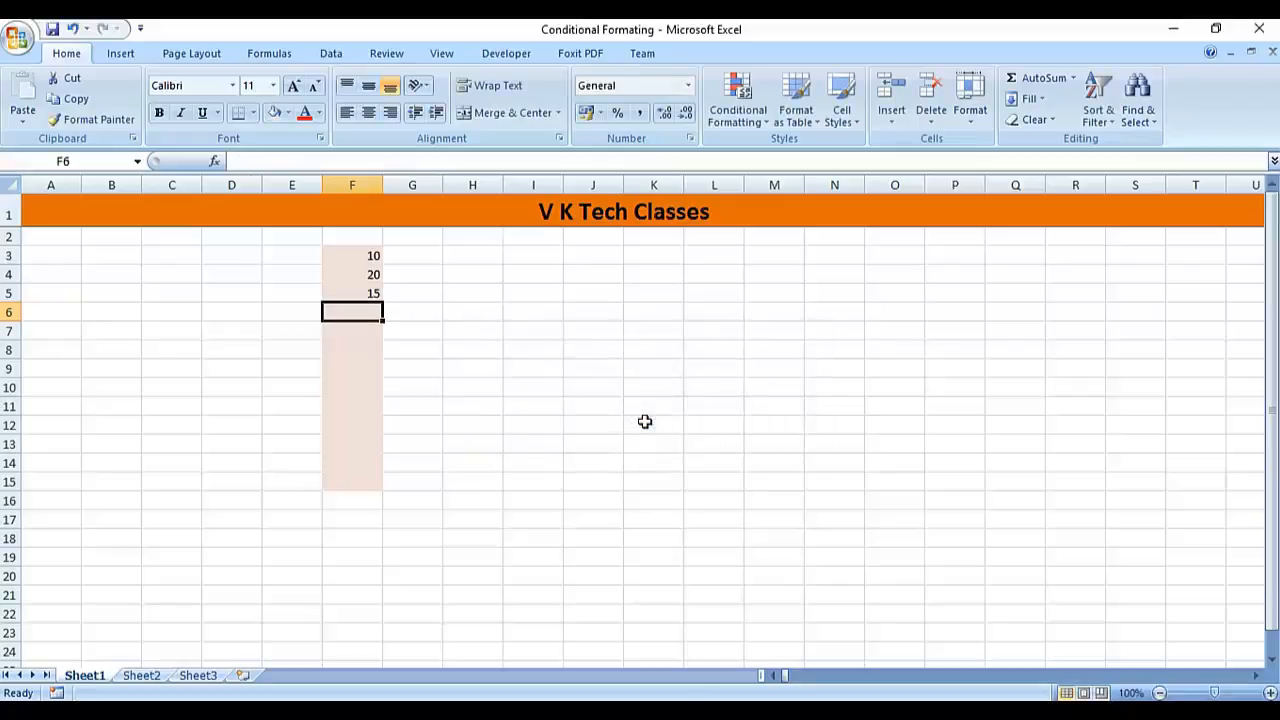
key("Up")
key("Down")
key("Down")
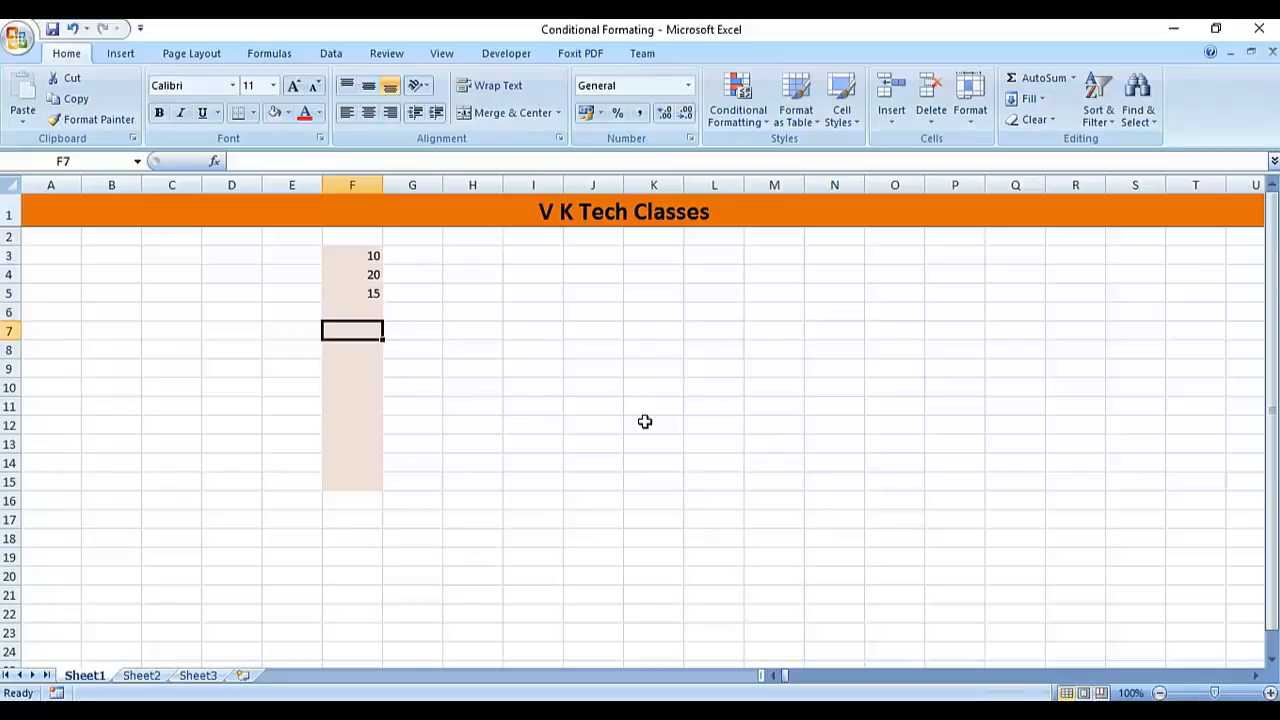
key("Down")
key("Down")
key("Down")
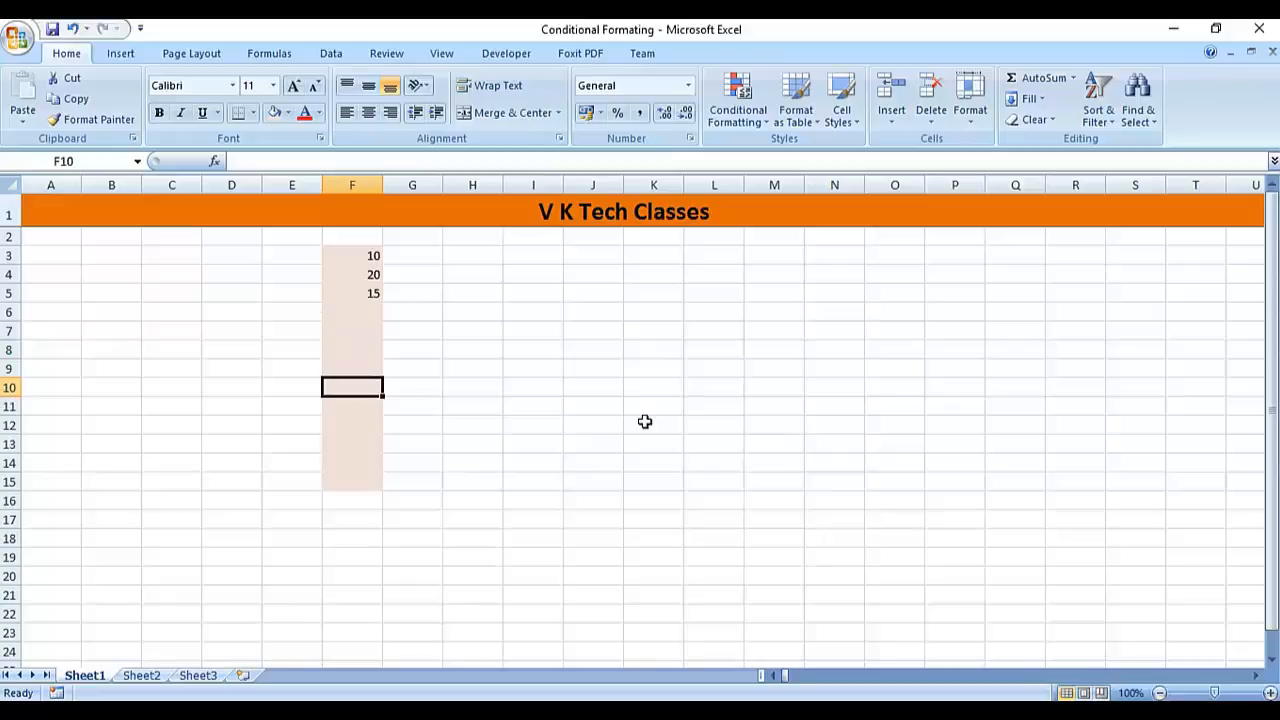
Select the shaded range F3:F15 and clear all of its existing data validation criteria.
key("Up")
key("Up")
key("Up")
key("Up")
key("Up")
key("Up")
key("Up")
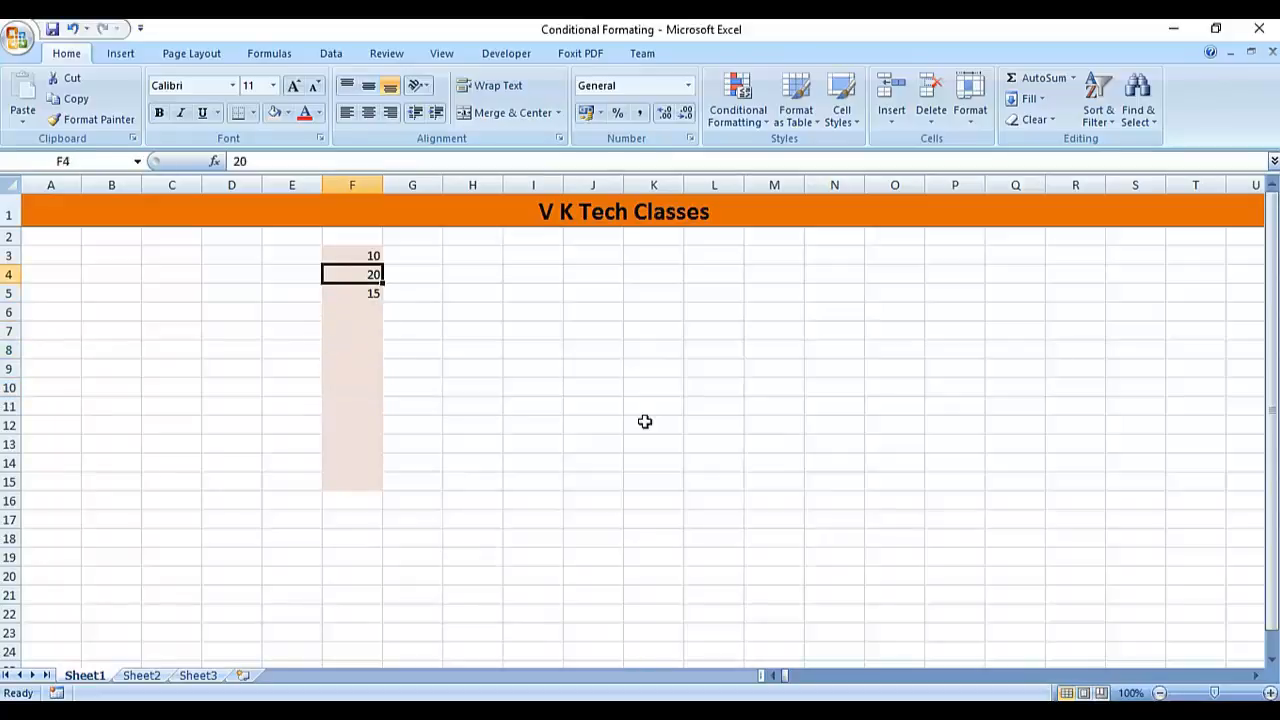
key("shift+Down")
key("shift+Down")
key("shift+Down")
key("shift+Down")
key("shift+Down")
key("shift+Down")
key("shift+Down")
key("shift+Down")
key("shift+Down")
key("shift+Down")
key("shift+Down")
key("shift+Down")
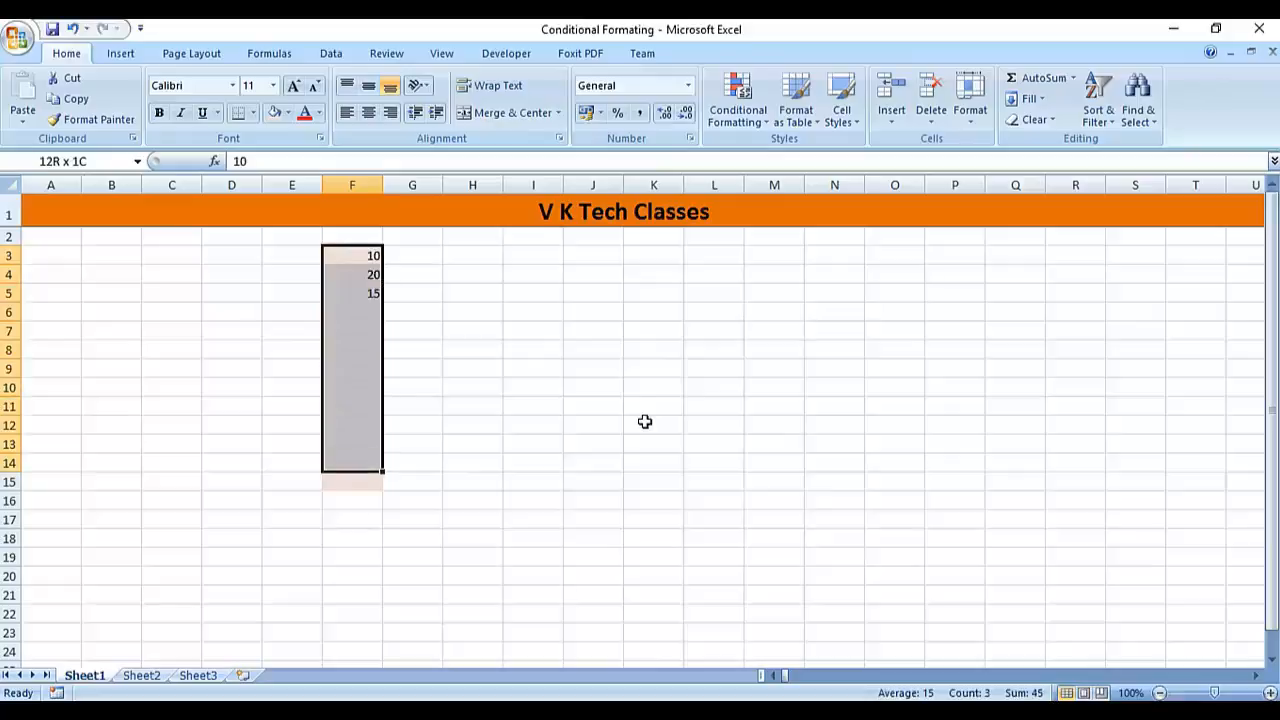
left_click(331, 54)
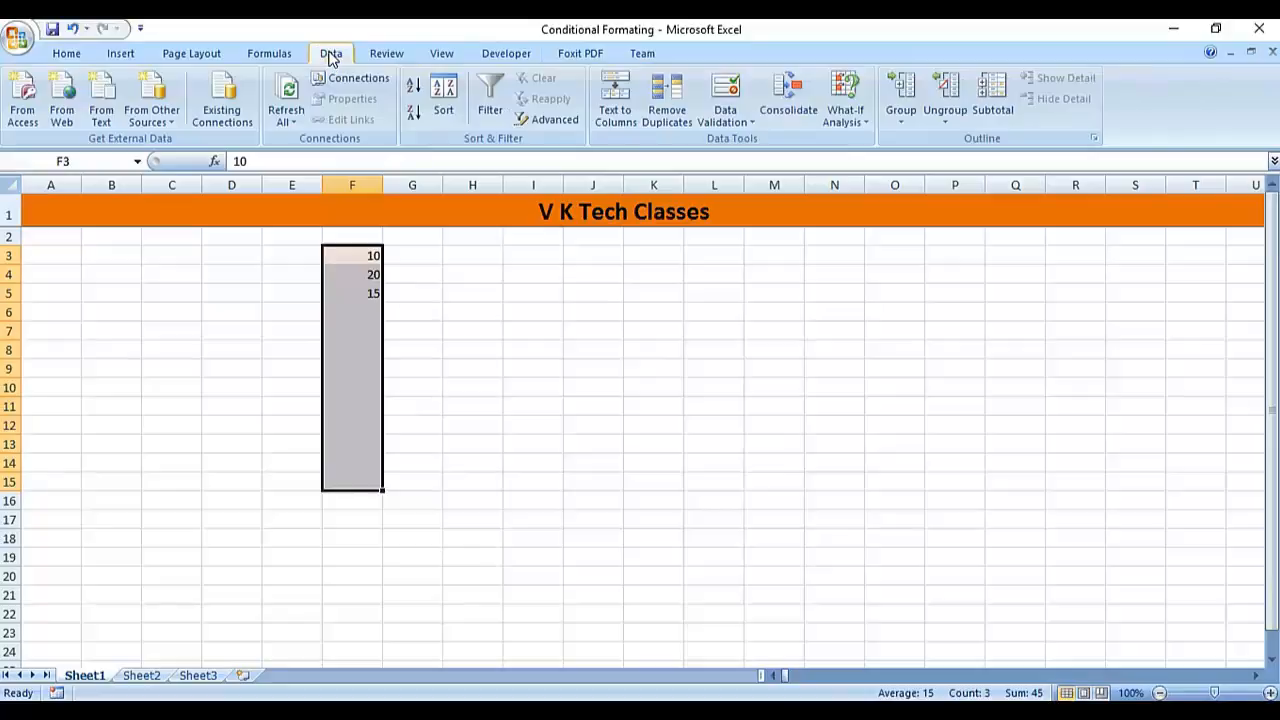
left_click(725, 90)
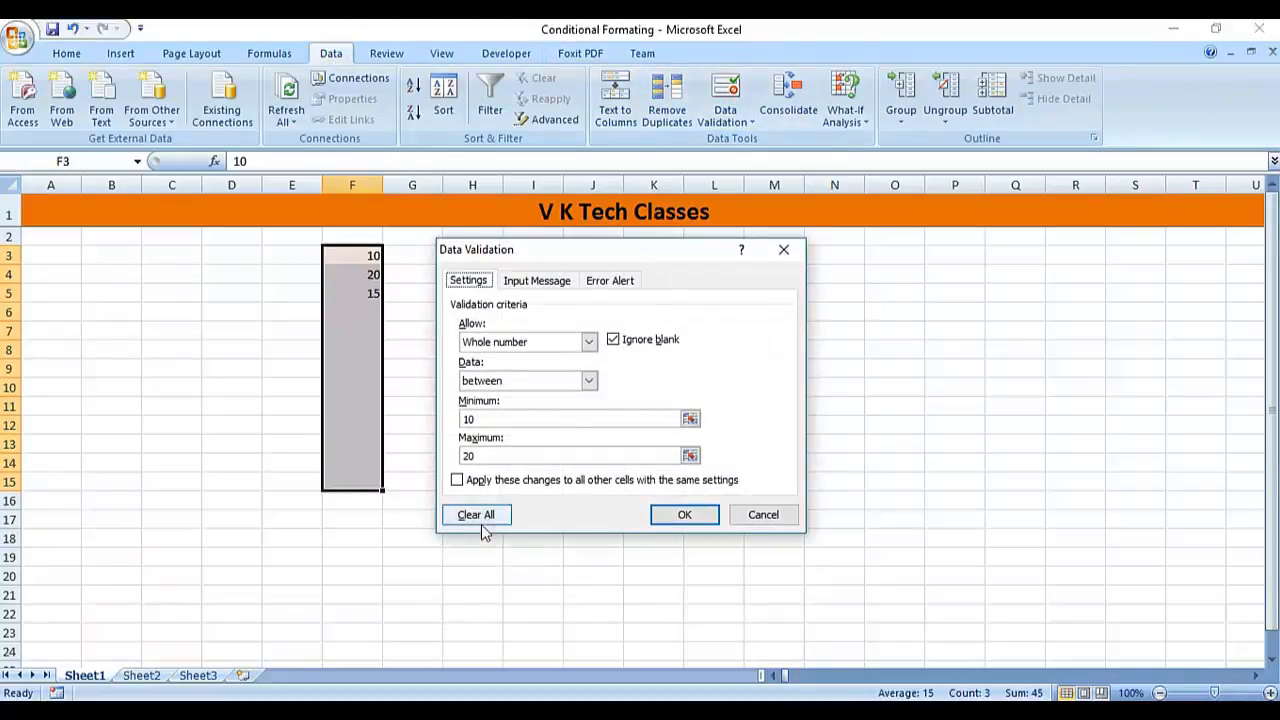
left_click(479, 515)
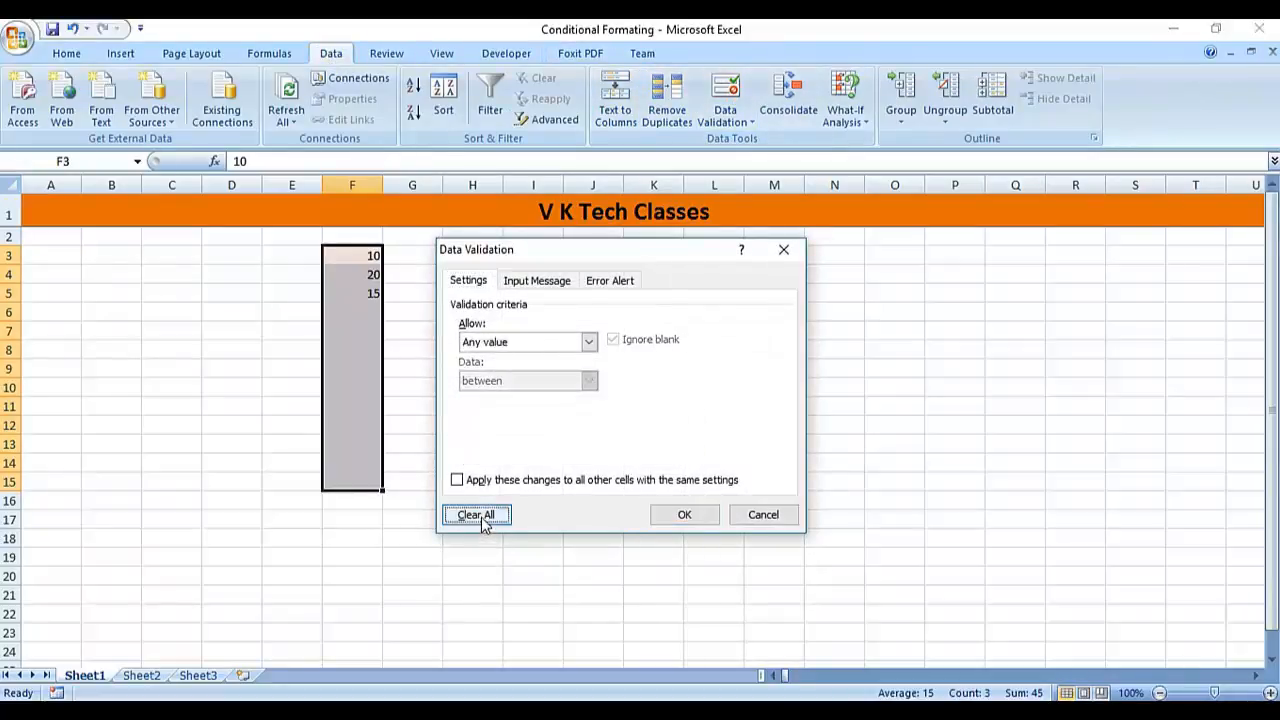
Apply a whole number validation rule to F3:F15 that accepts only values not between 10 and 20.
left_click(589, 342)
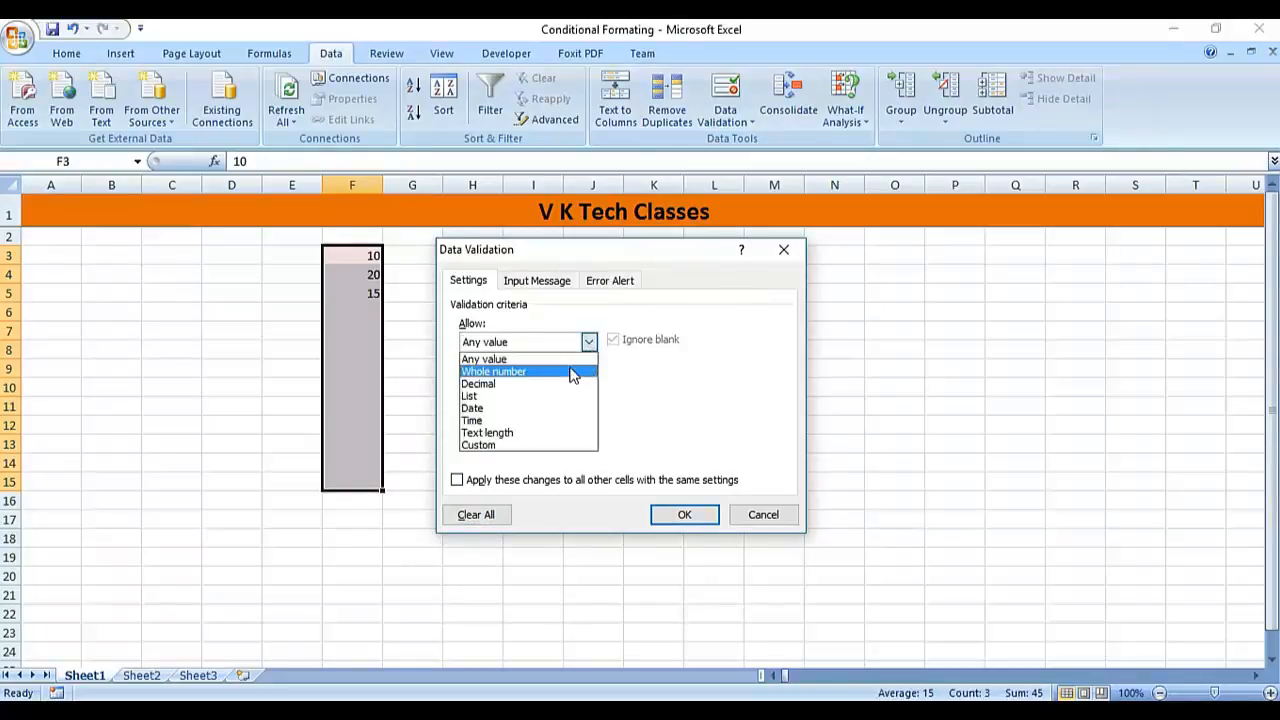
left_click(573, 373)
left_click(588, 381)
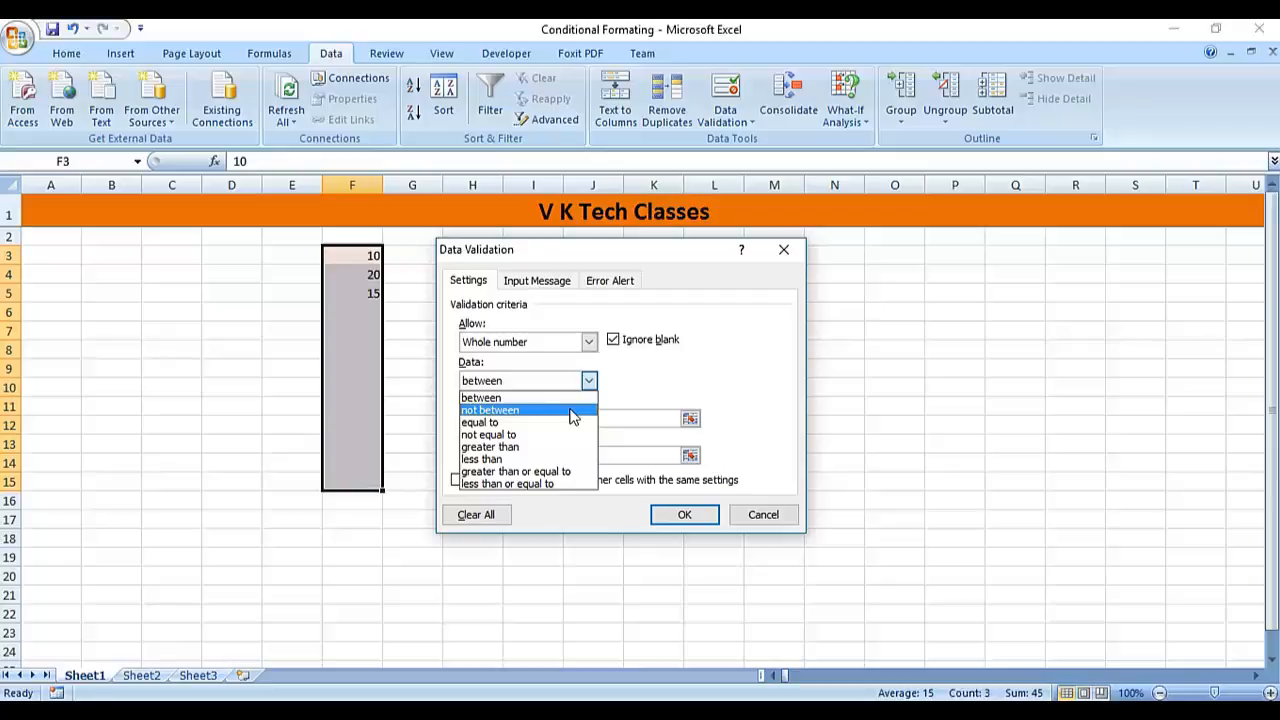
left_click(571, 411)
left_click(561, 420)
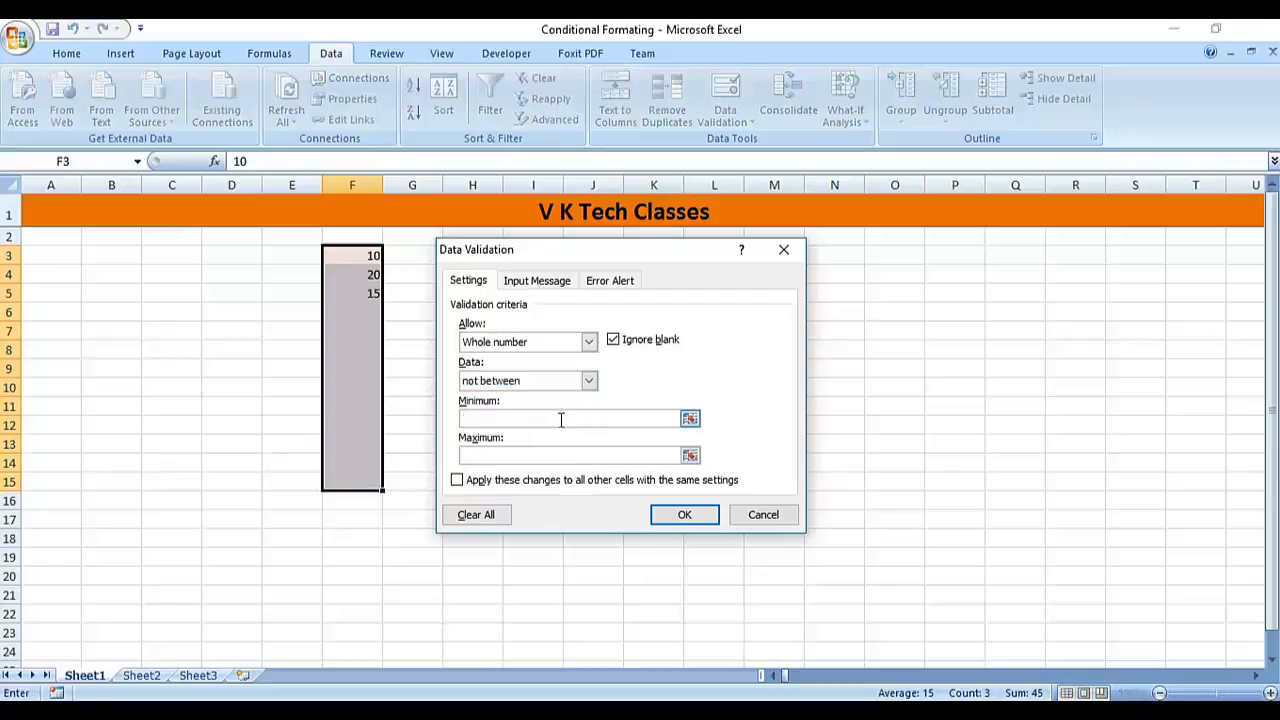
type("10")
key("Tab")
type("20")
left_click(671, 516)
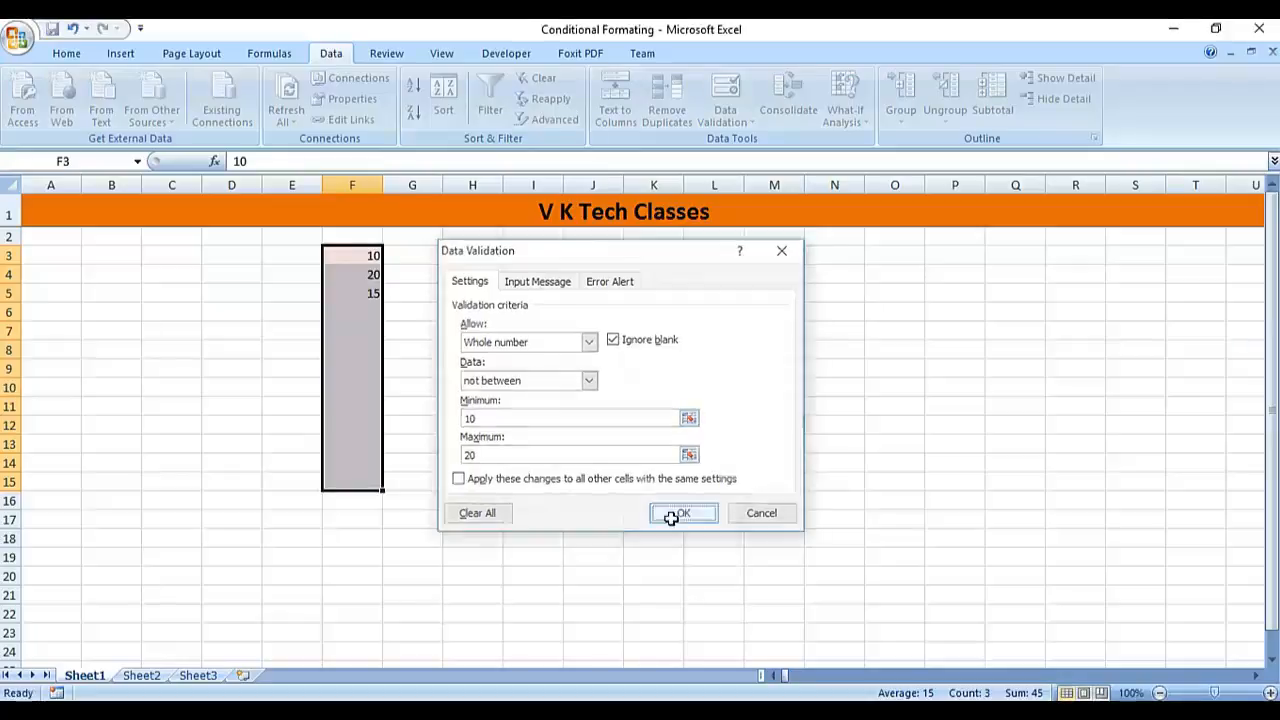
Delete the existing values from cells F3:F5.
key("Down")
key("Up")
key("Down")
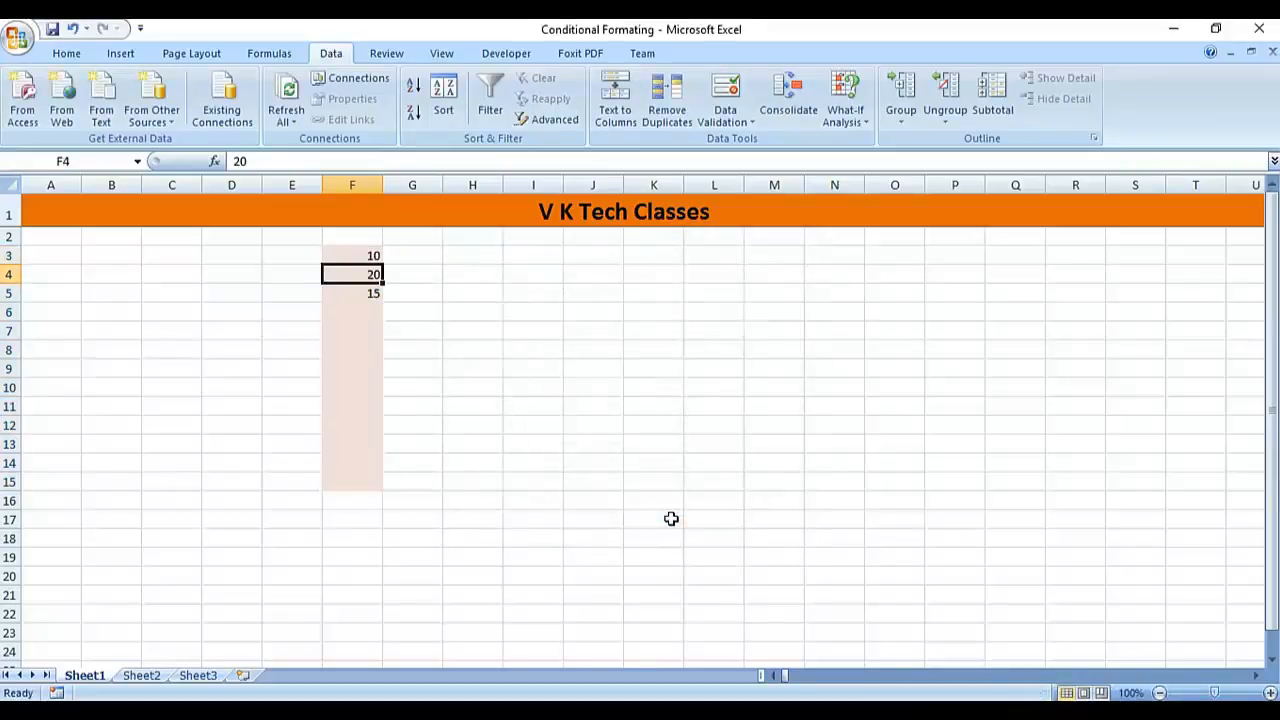
key("Up")
key("shift+Down")
key("shift+Down")
key("Delete")
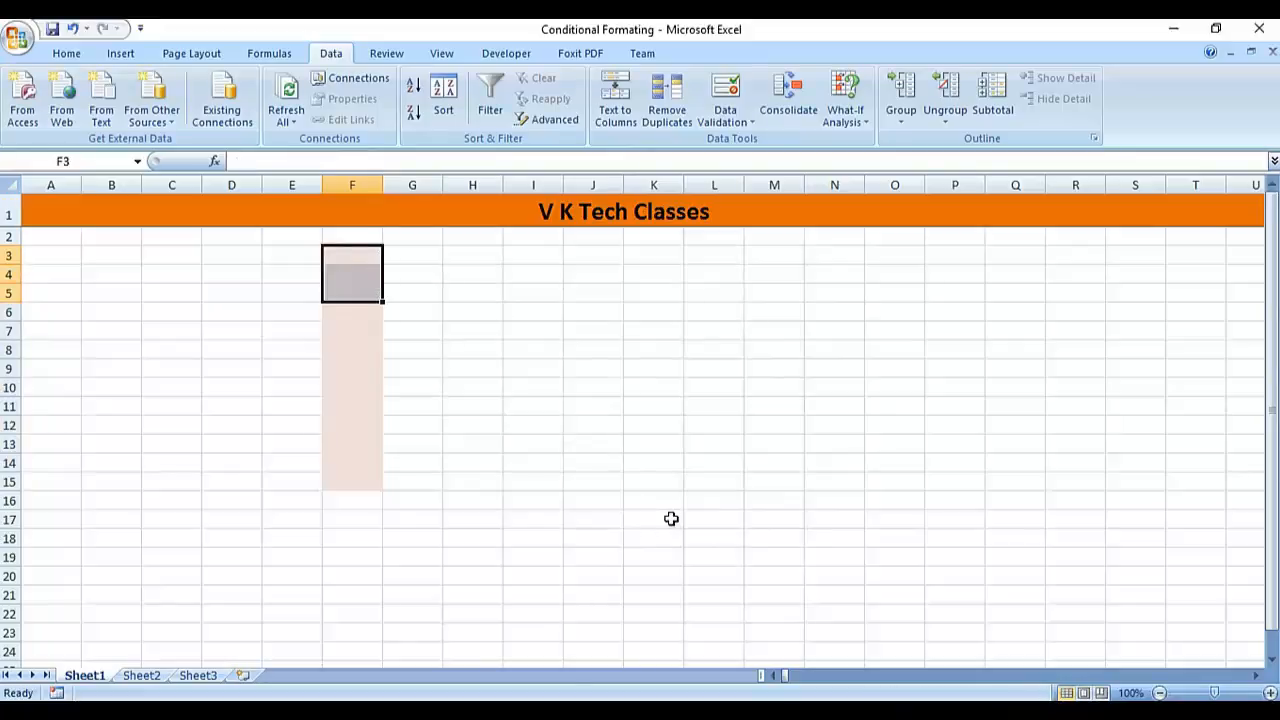
Test the limits of the new rule by trying to enter 10 and 20 in cell F3, and cancel the entry.
key("Down")
key("Up")
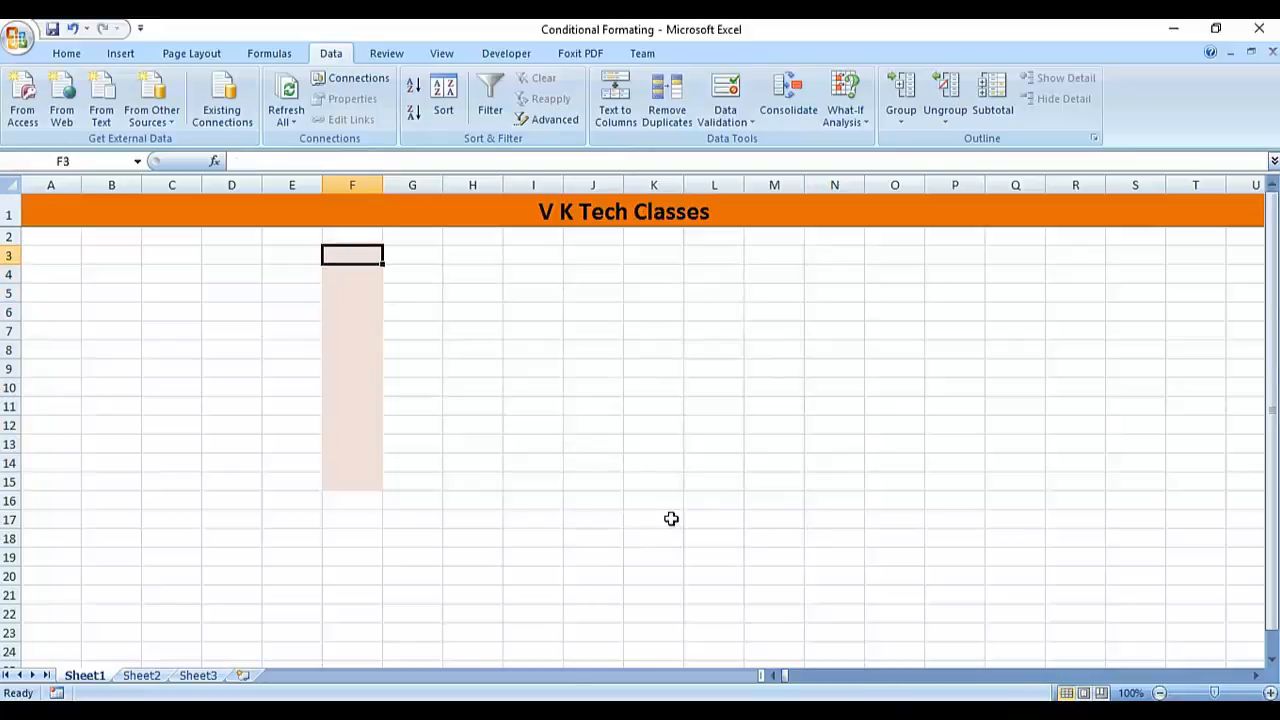
type("10")
key("Return")
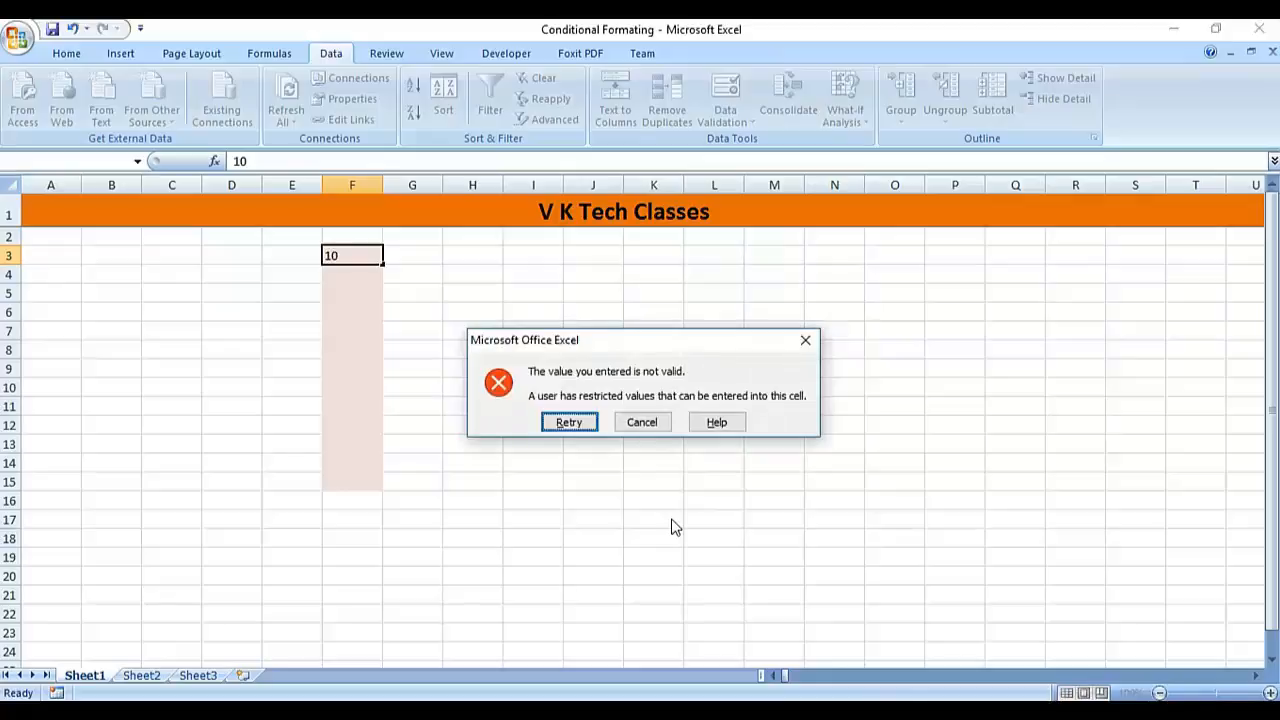
key("Return")
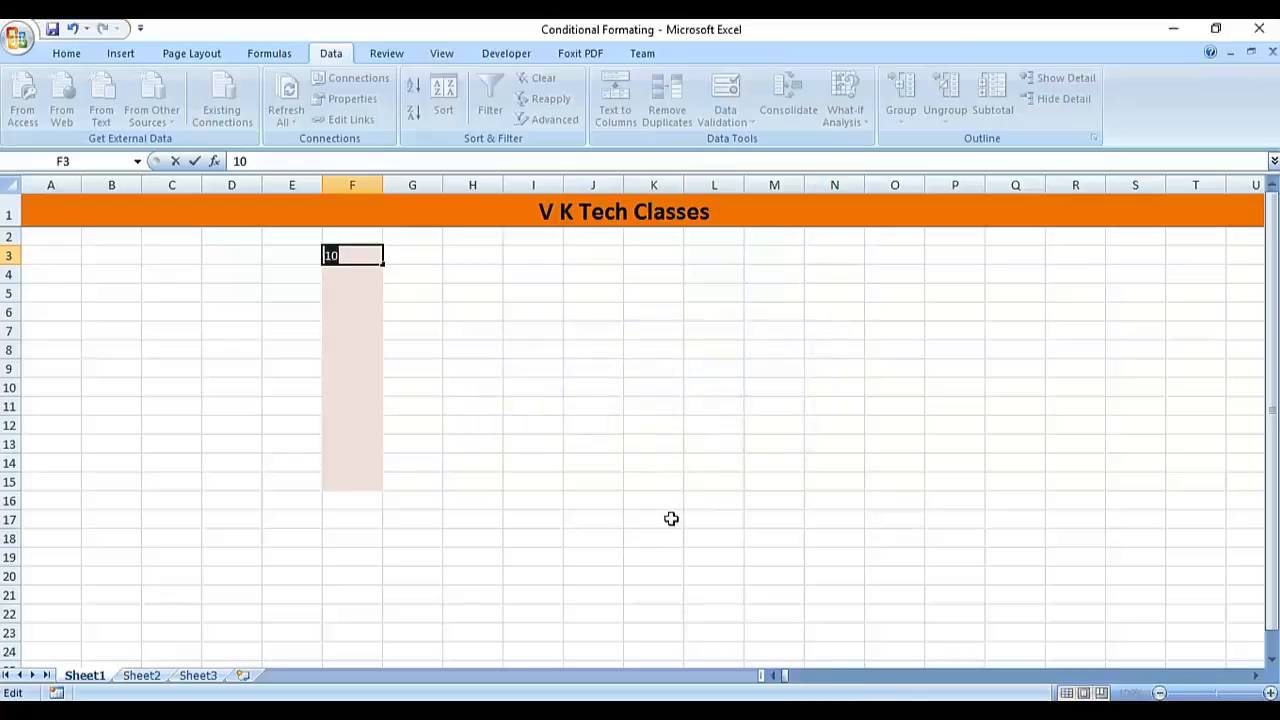
type("20")
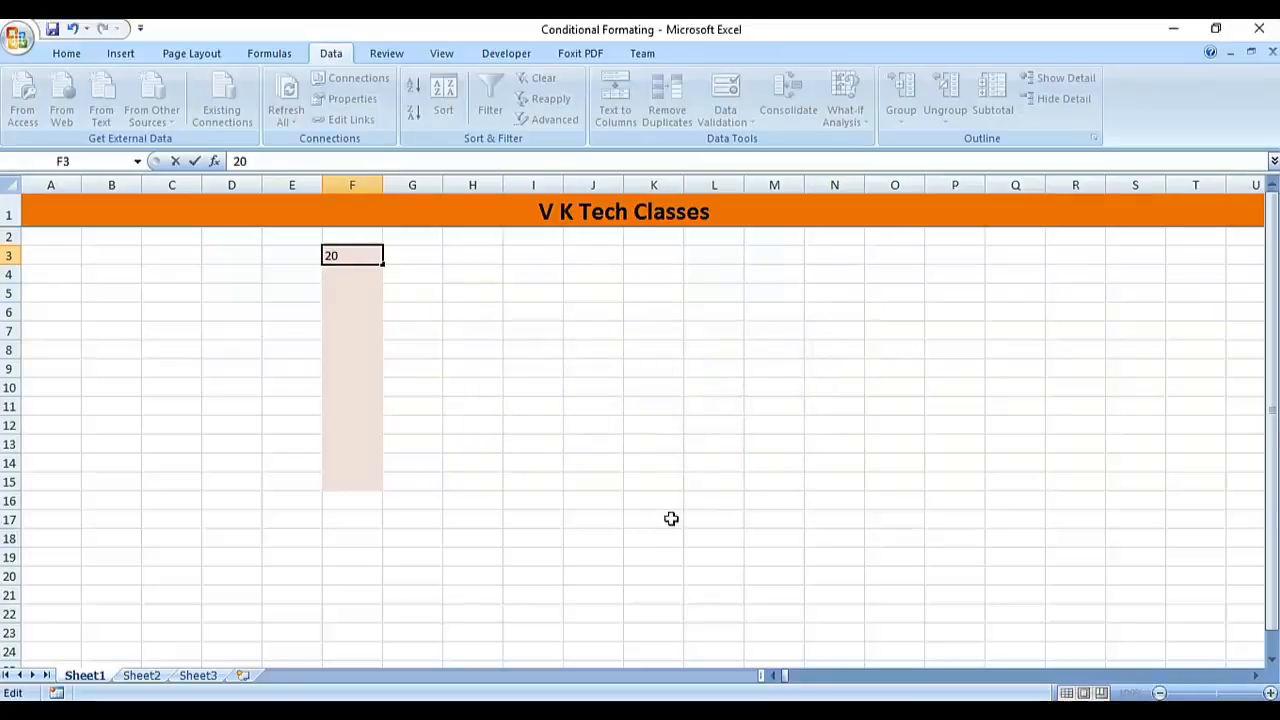
key("Return")
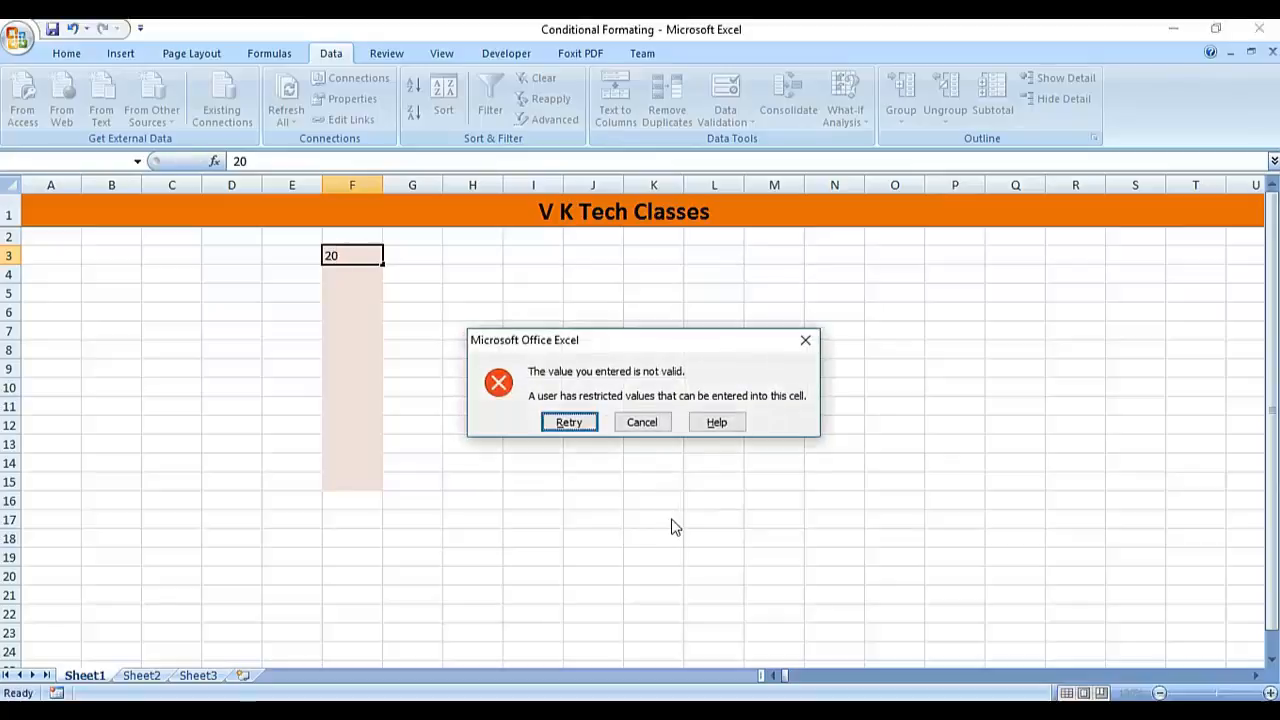
key("Tab")
key("Return")
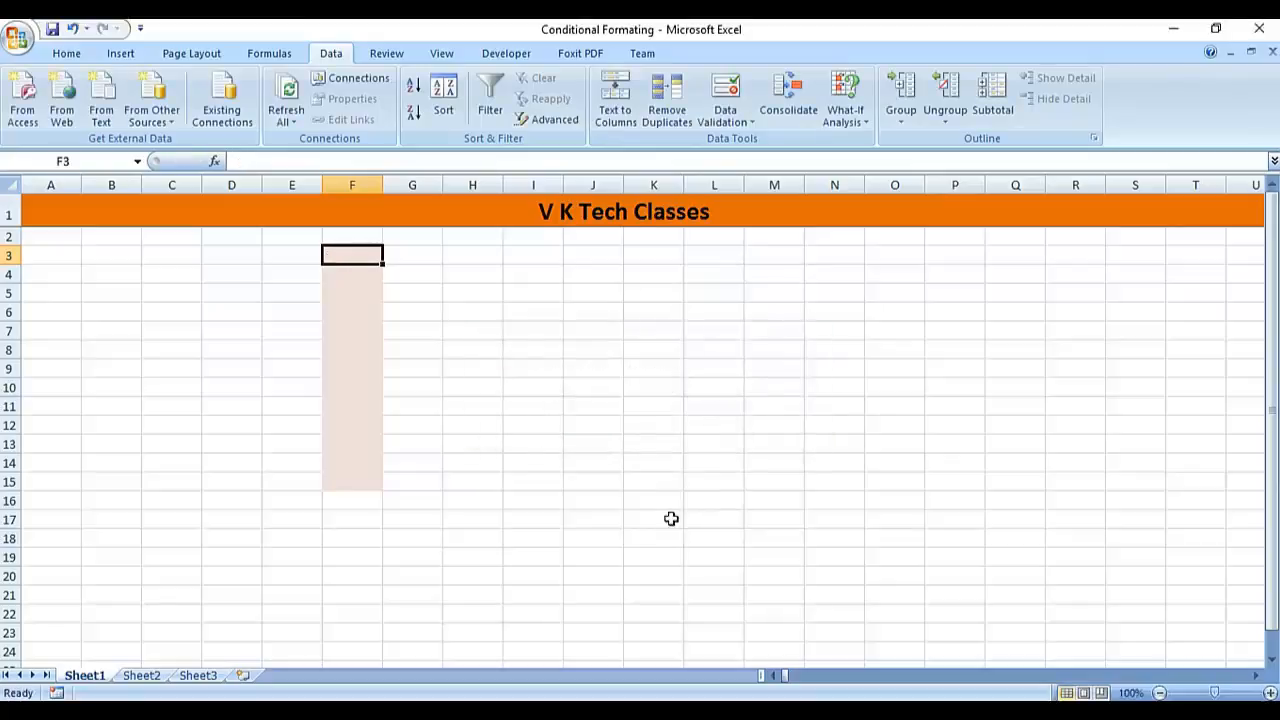
Try to enter the in-between value 15 in cell F3 and cancel the entry.
type("15")
key("Return")
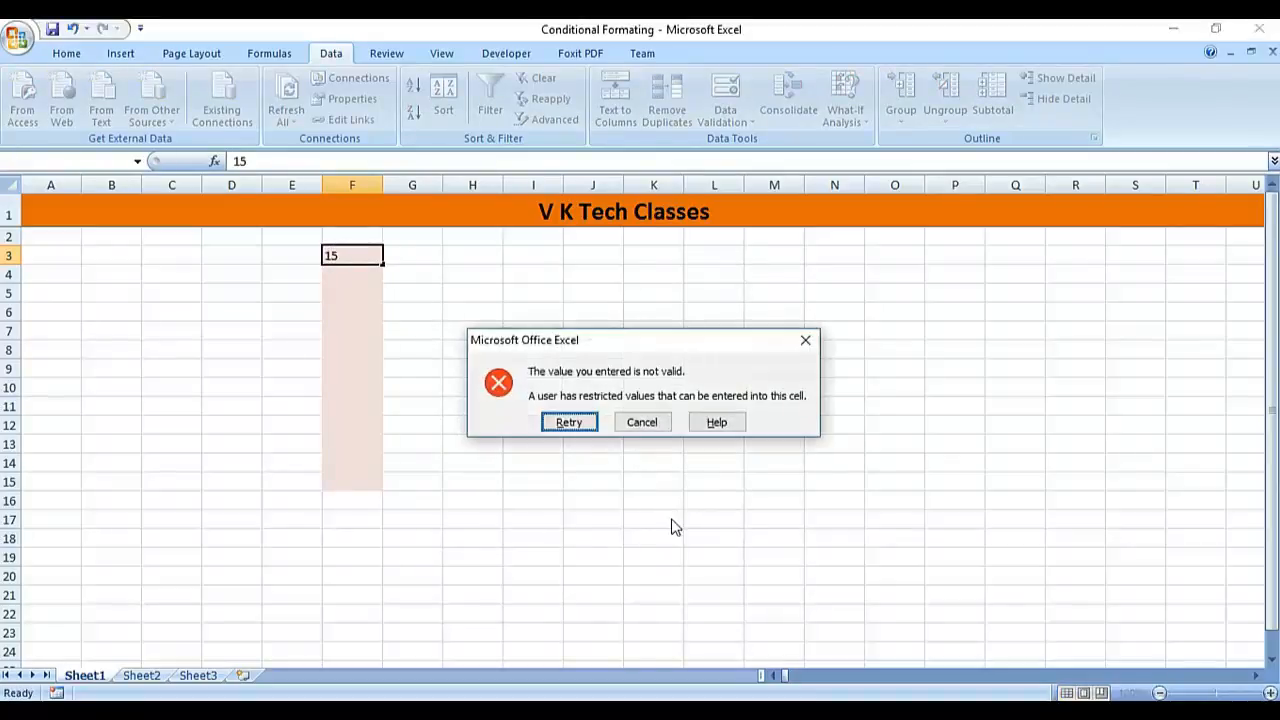
key("Tab")
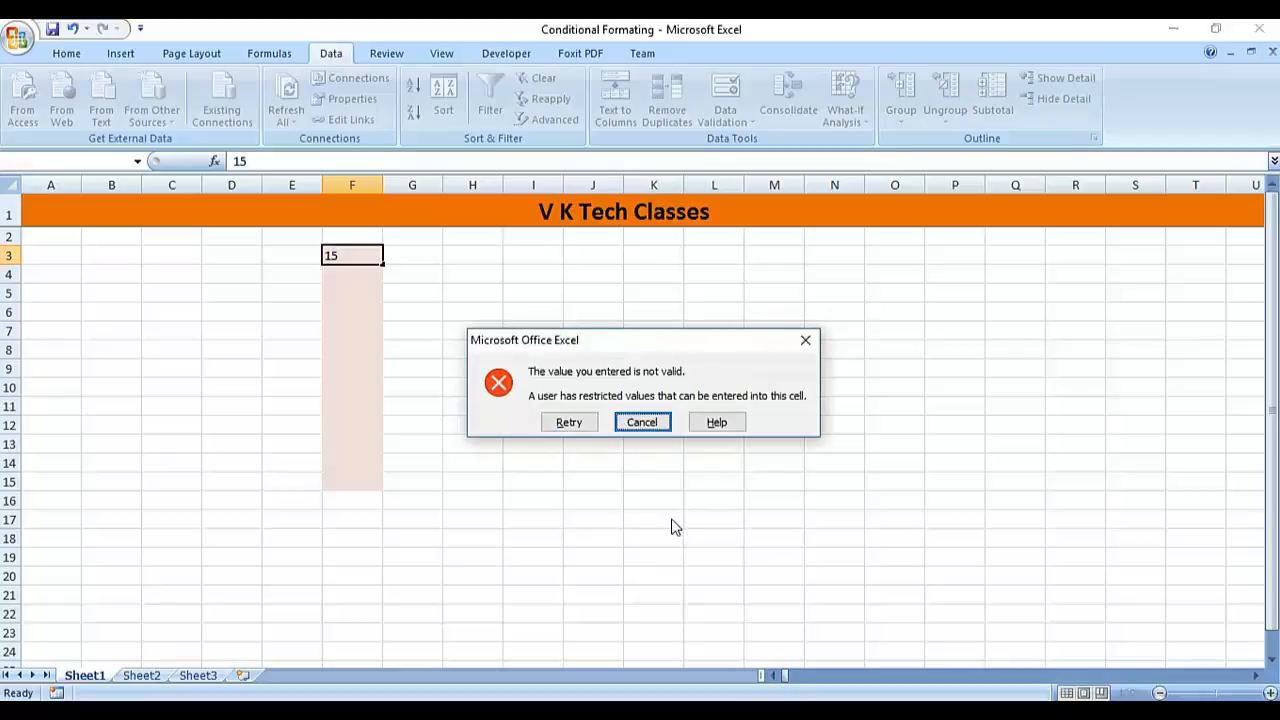
key("Return")
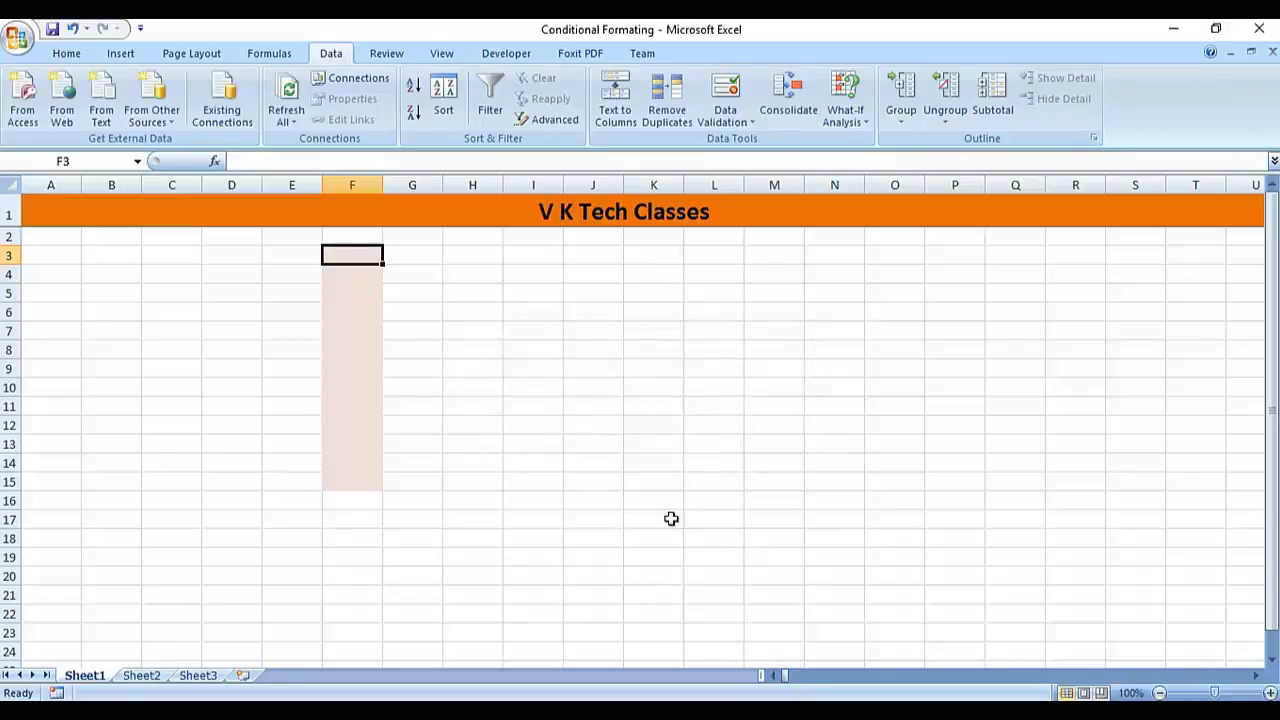
Enter the values 5 and 25 in cells F3 and F4.
type("5")
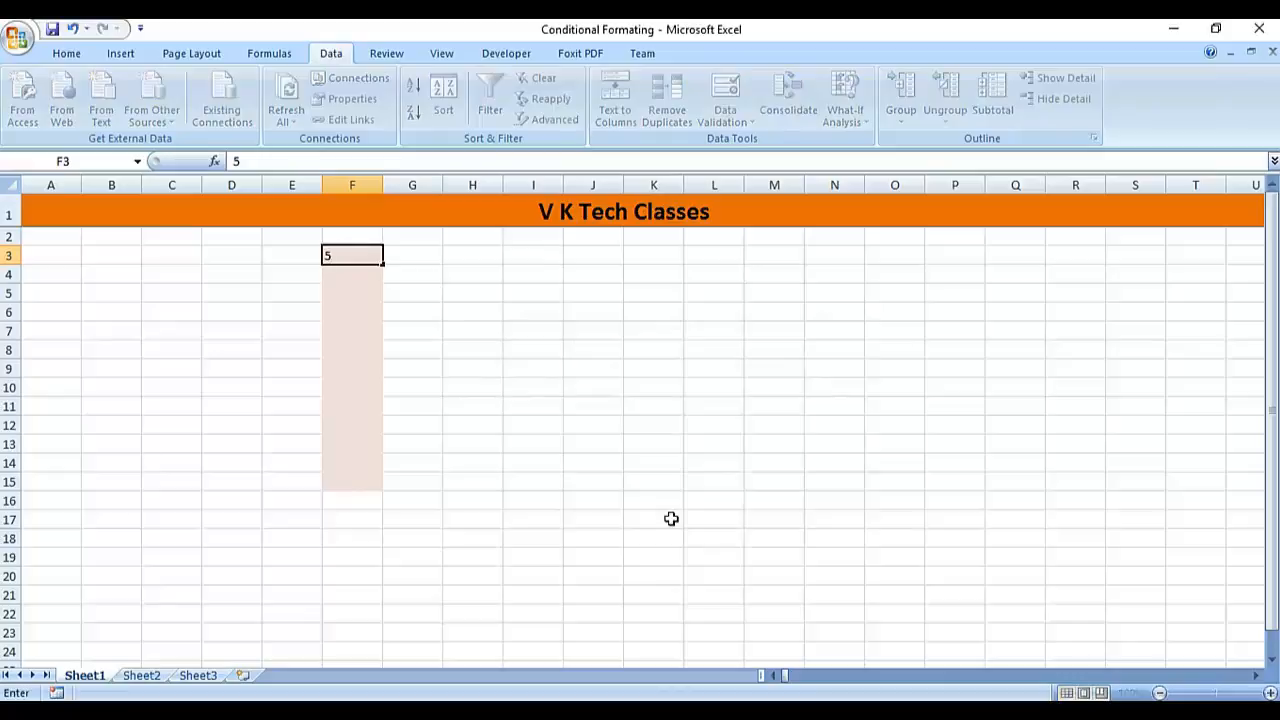
key("Return")
type("25")
key("Return")
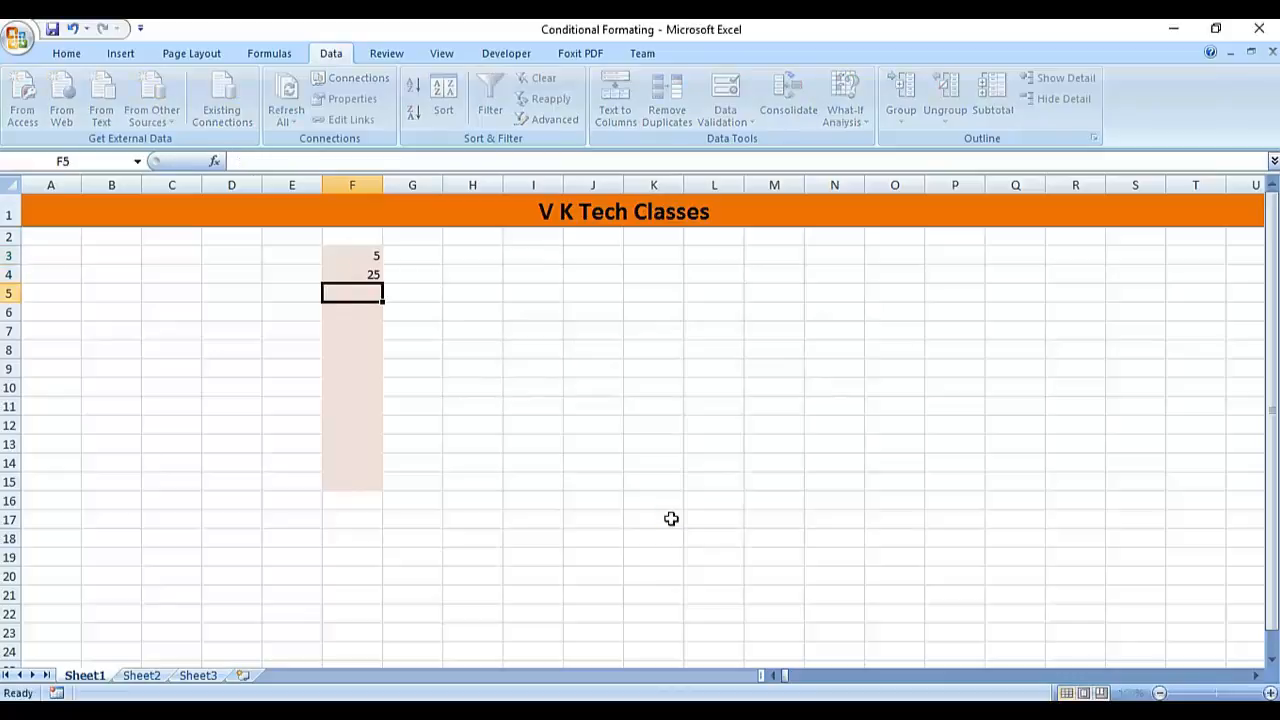
Enter the values 6 and 100 in cells F11 and F12.
key("Down")
key("Down")
key("Down")
key("Down")
key("Down")
key("Down")
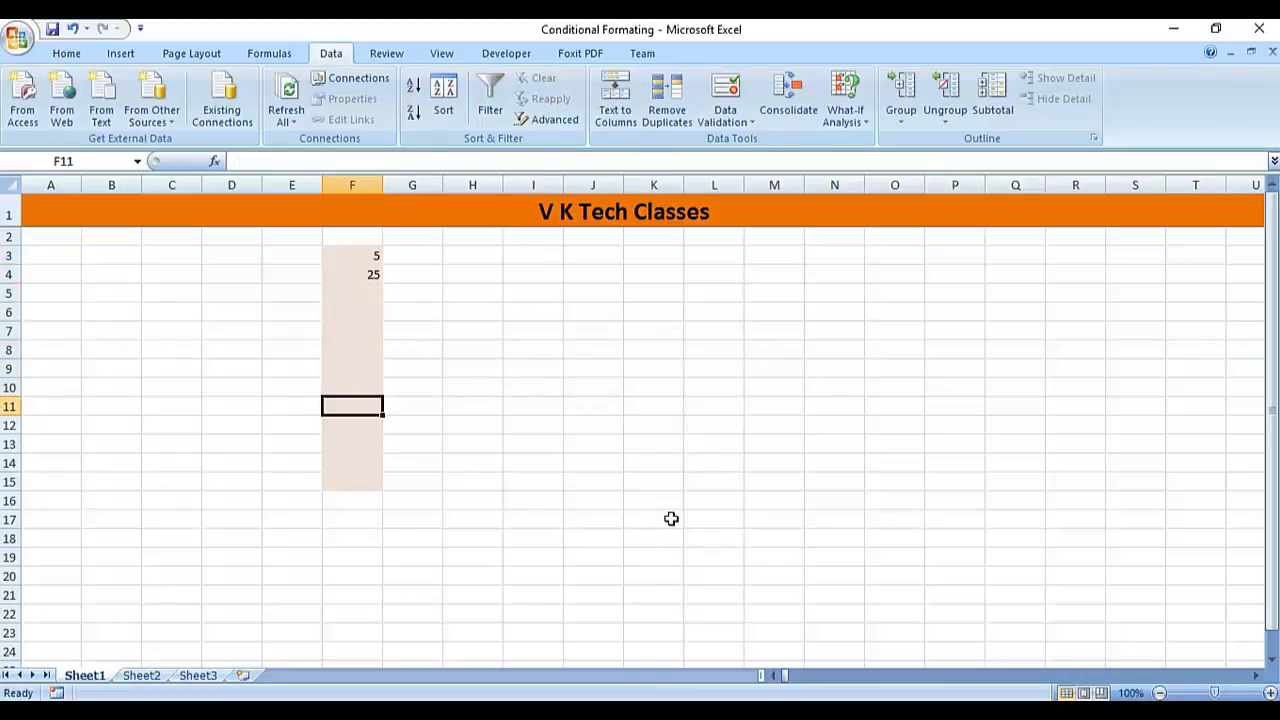
type("6")
key("Return")
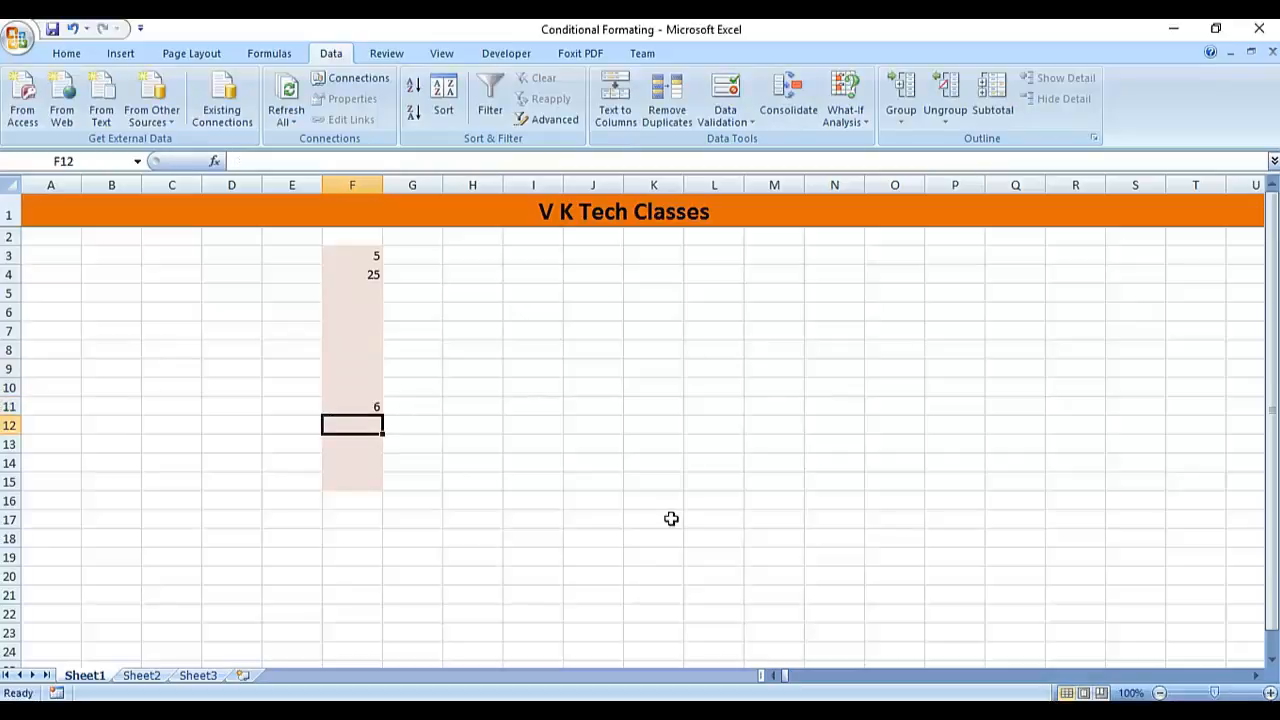
type("100")
key("Return")
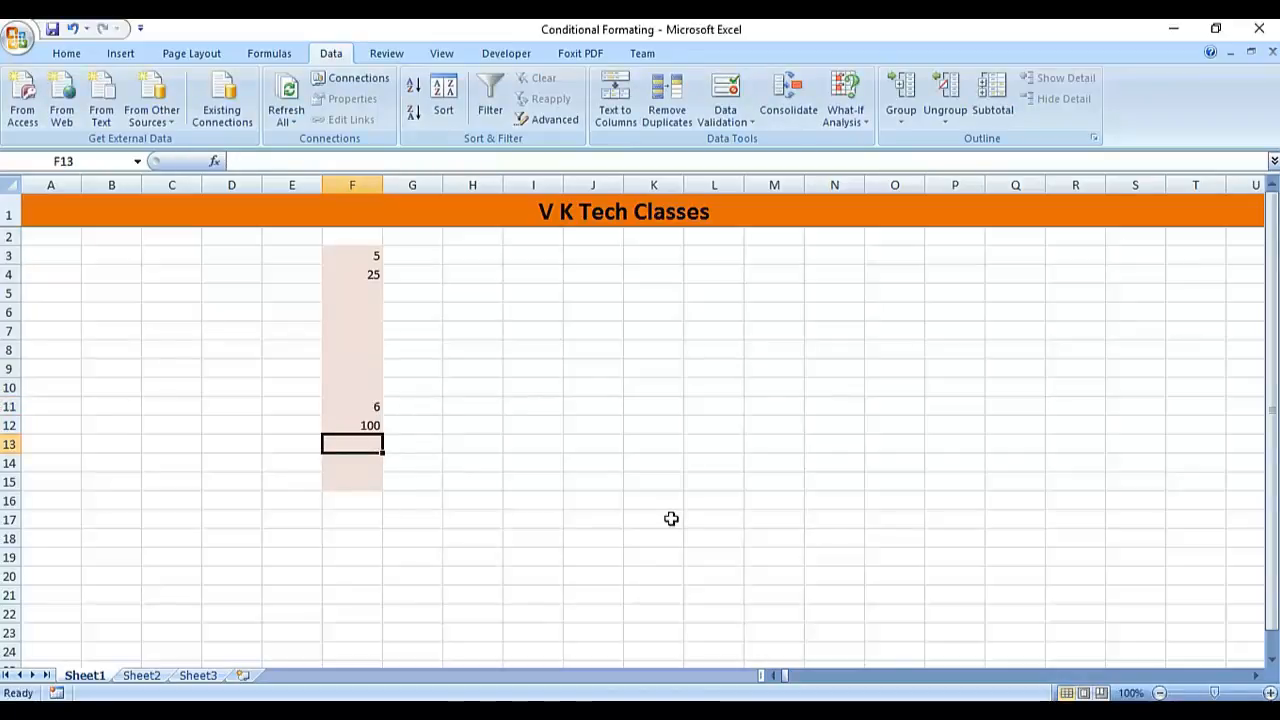
Delete all the test values from the shaded range F3:F15.
key("Up")
key("Up")
key("Up")
key("Up")
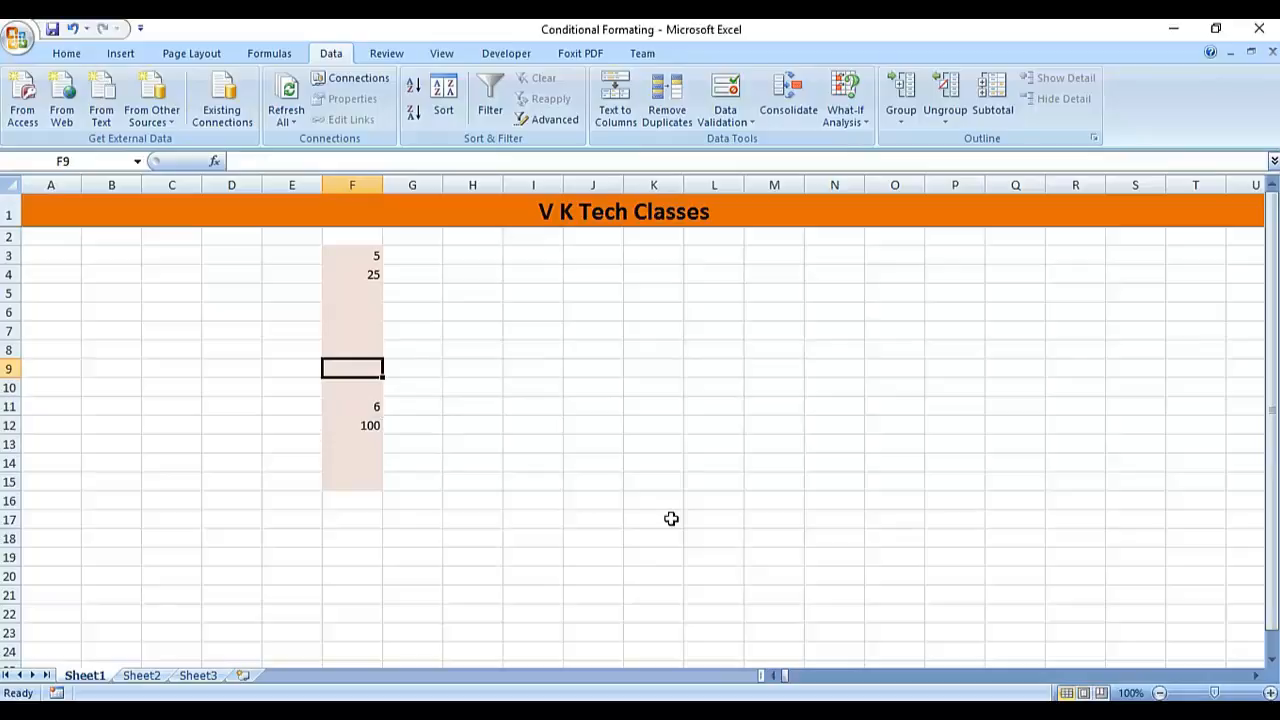
key("Up")
key("Up")
key("Up")
key("Up")
key("Up")
key("Up")
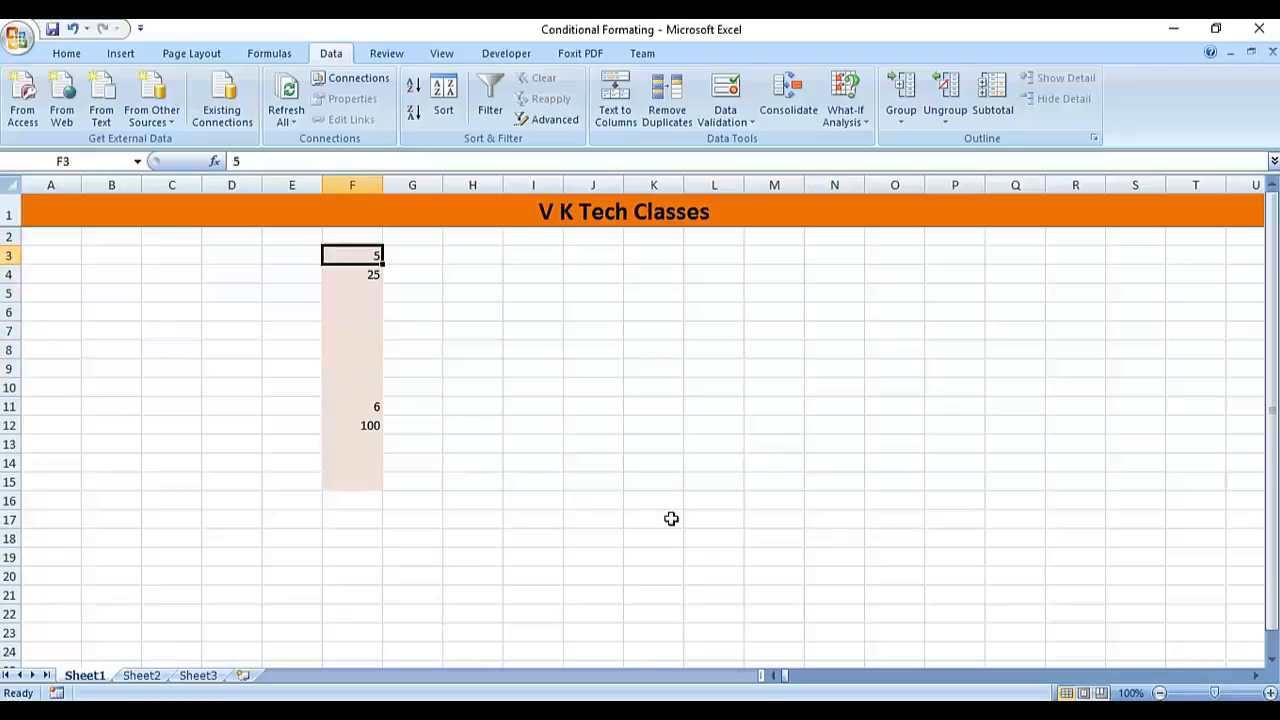
key("shift+Down")
key("shift+Down")
key("shift+Down")
key("shift+Down")
key("shift+Down")
key("shift+Down")
key("shift+Down")
key("shift+Down")
key("shift+Down")
key("shift+Down")
key("shift+Down")
key("shift+Down")
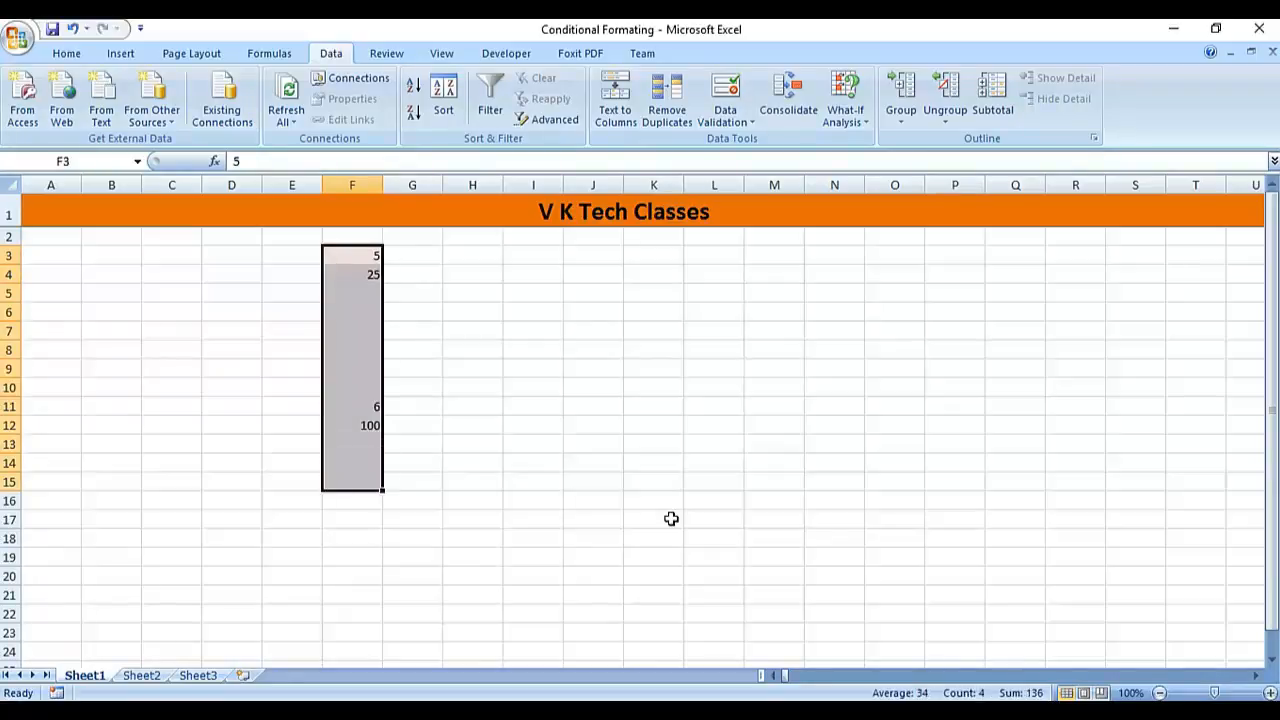
key("Delete")
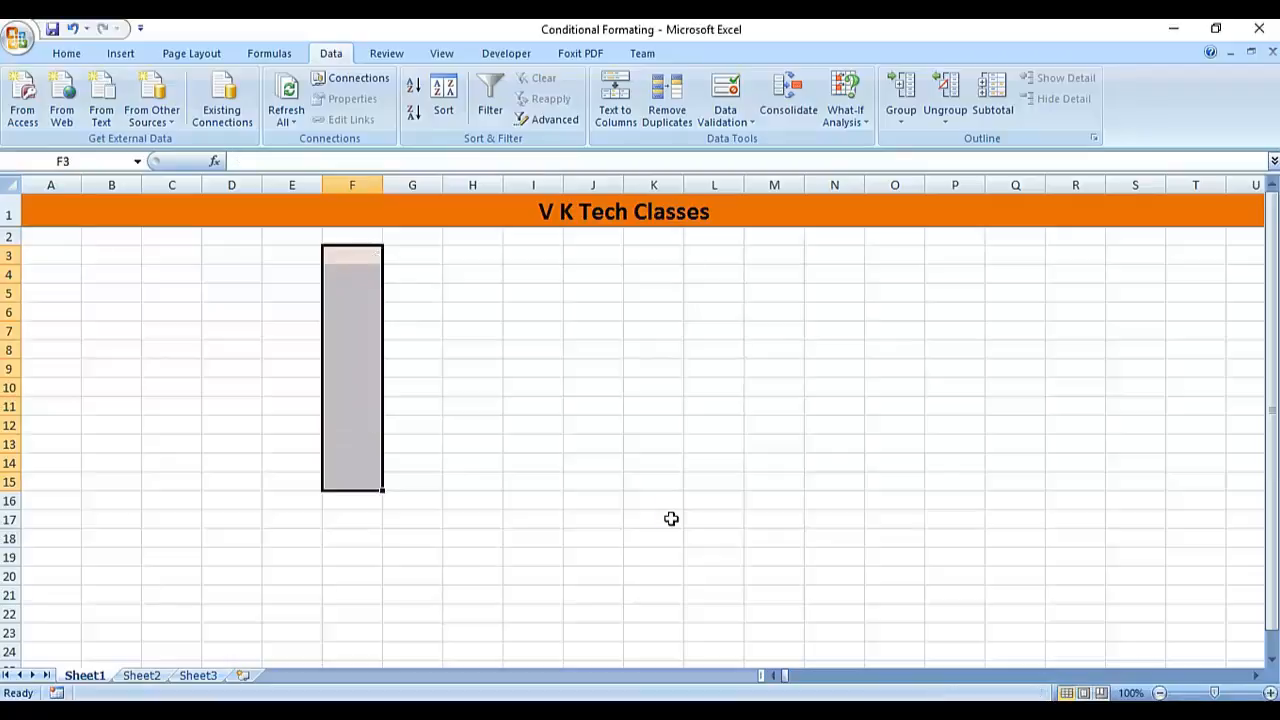
Replace the validation rule on F3:F15 with one that allows only whole numbers equal to 100.
left_click(725, 105)
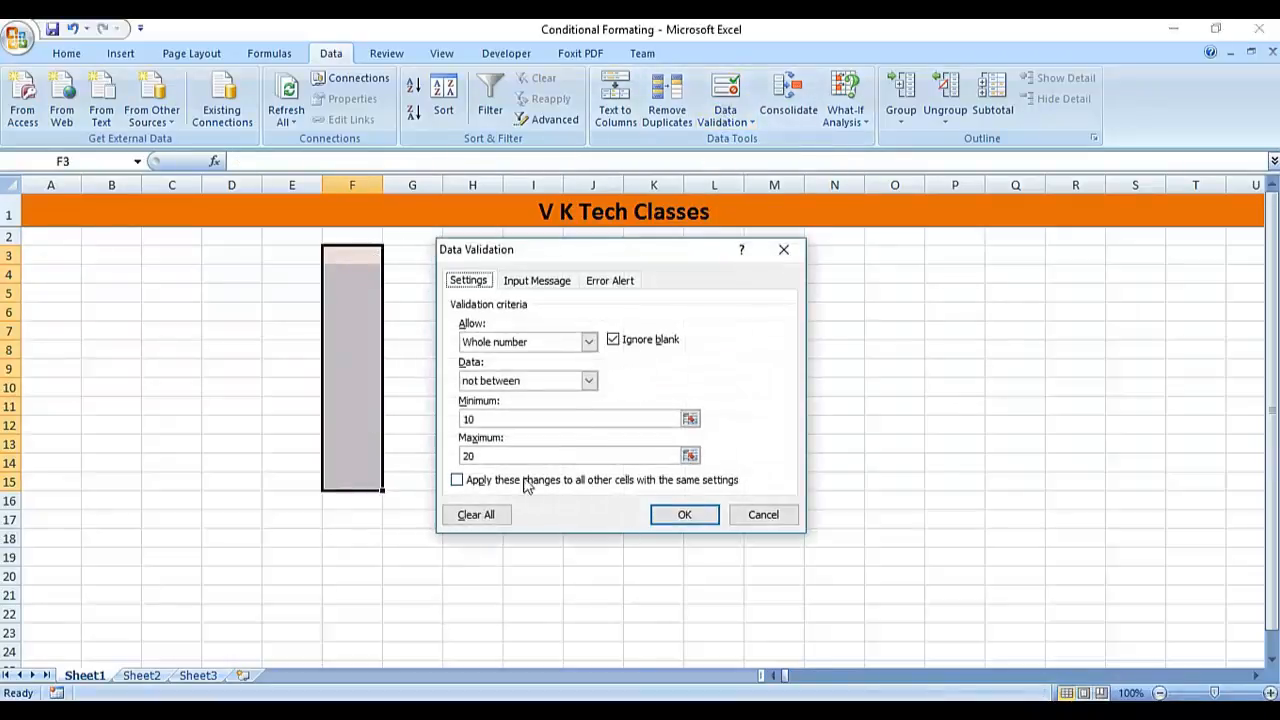
left_click(506, 514)
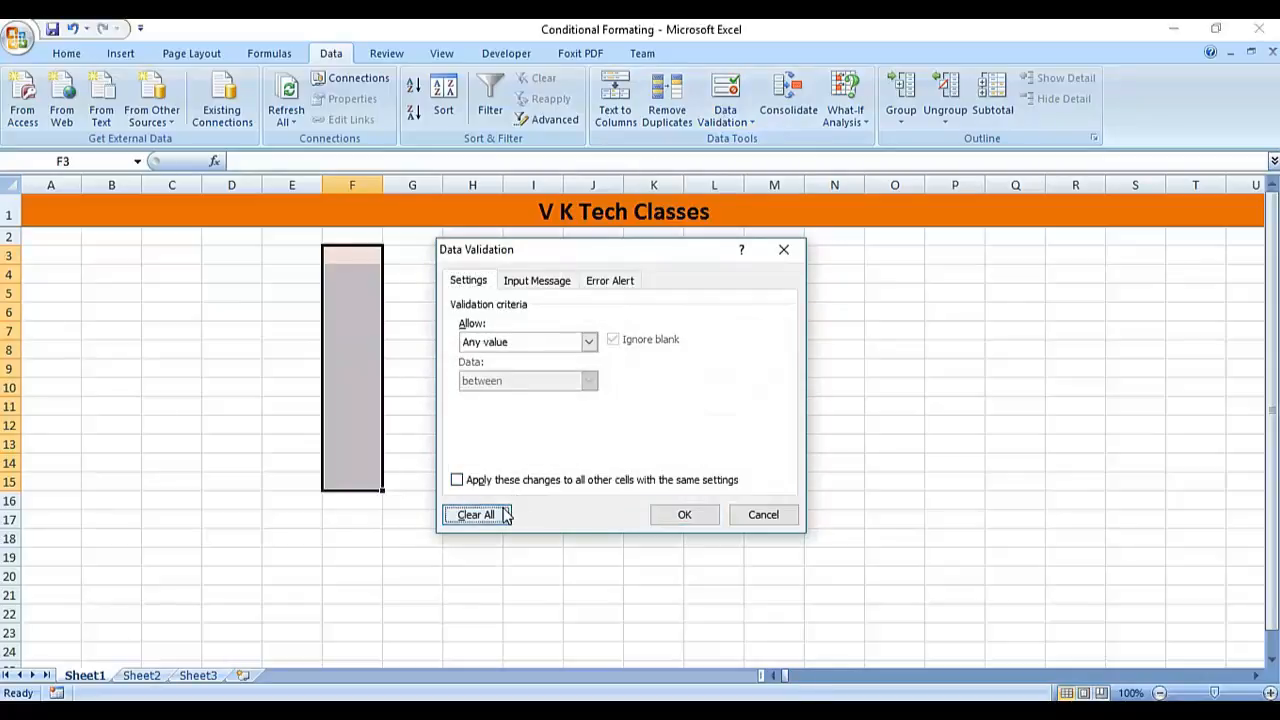
left_click(589, 341)
left_click(583, 372)
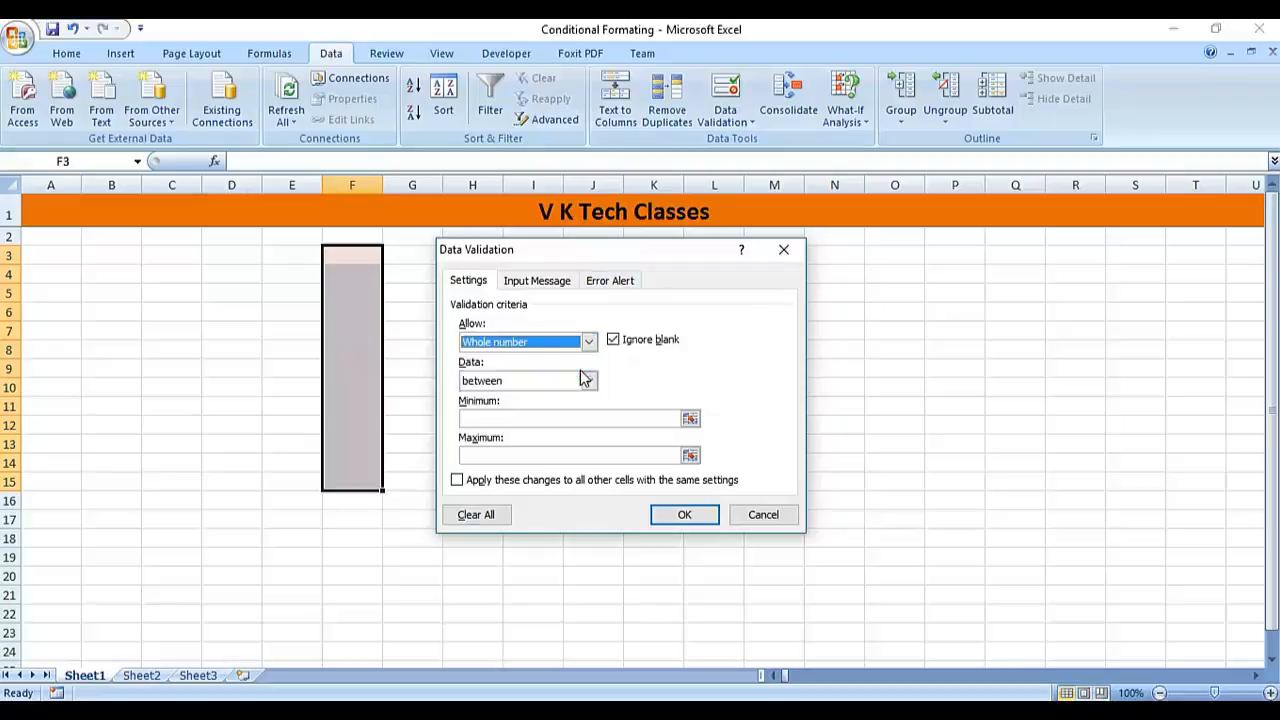
left_click(589, 381)
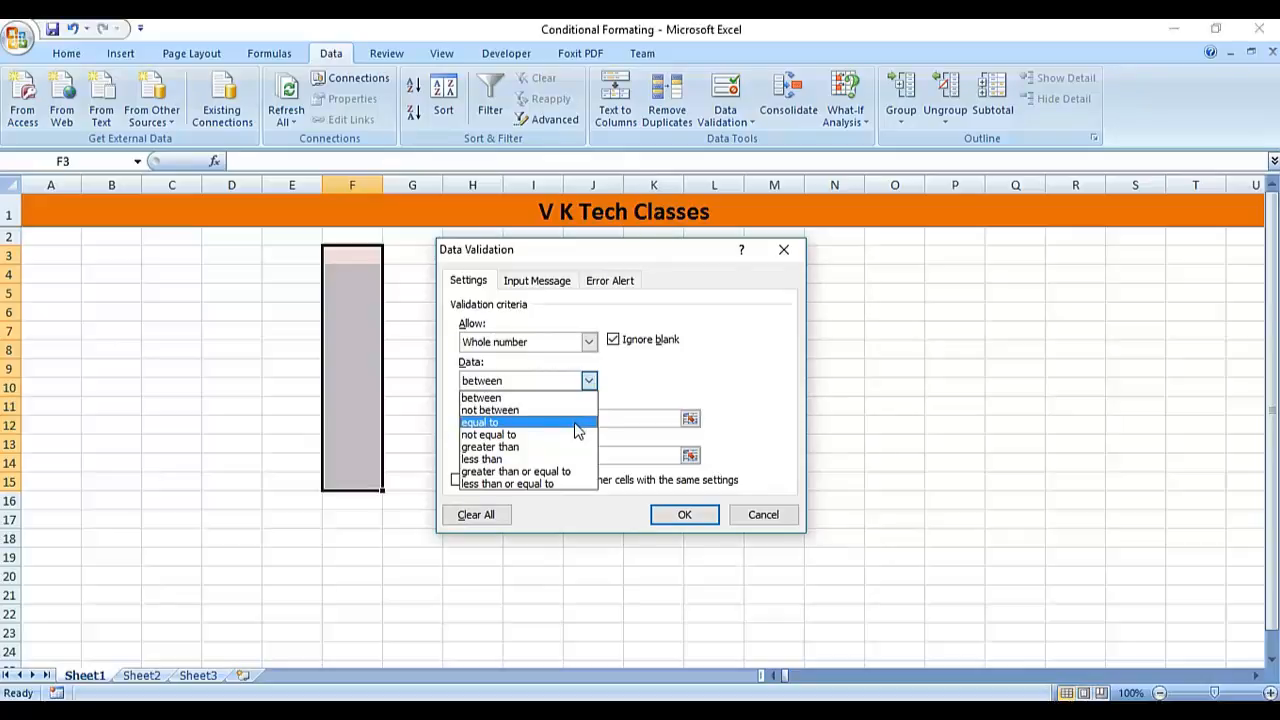
left_click(577, 425)
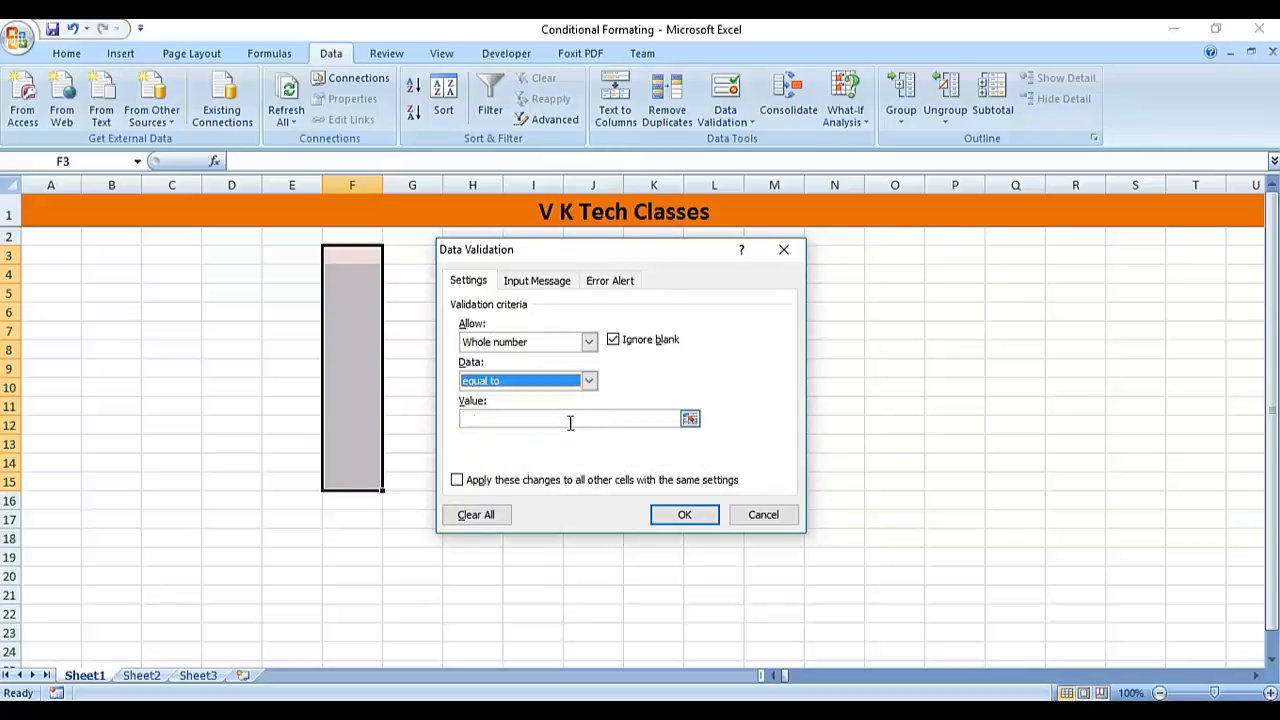
left_click(570, 420)
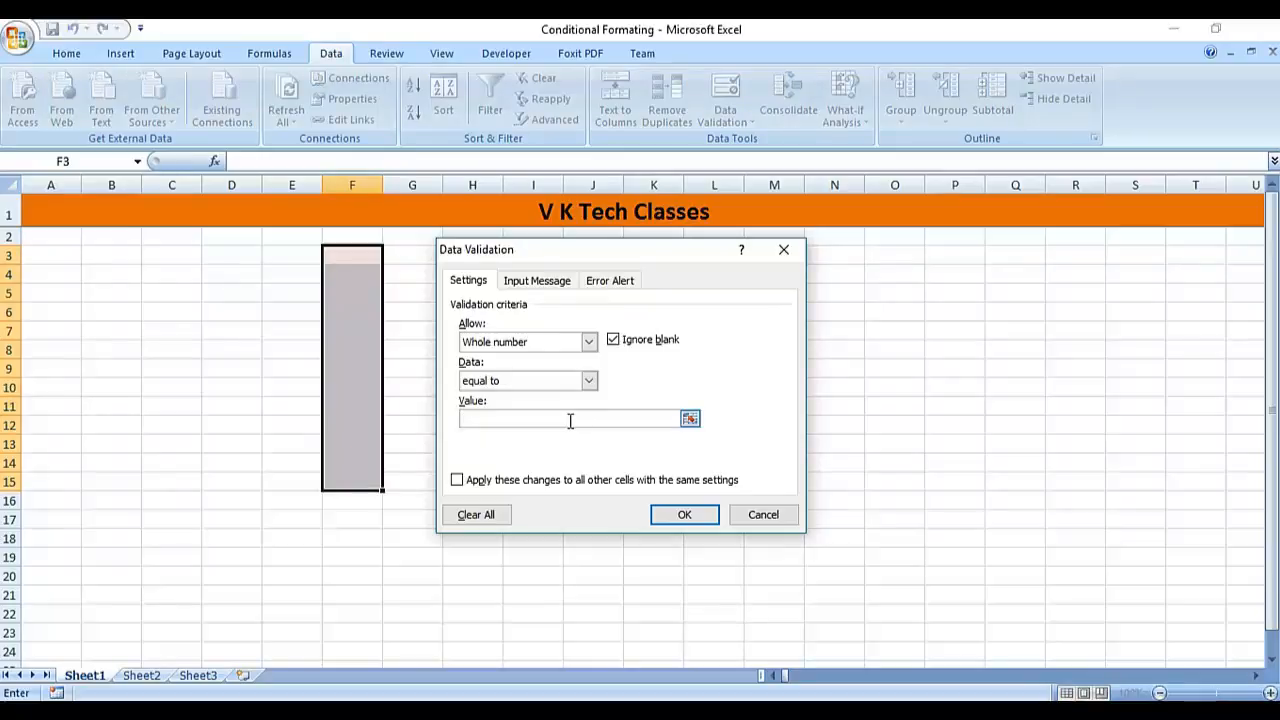
type("100")
left_click(676, 513)
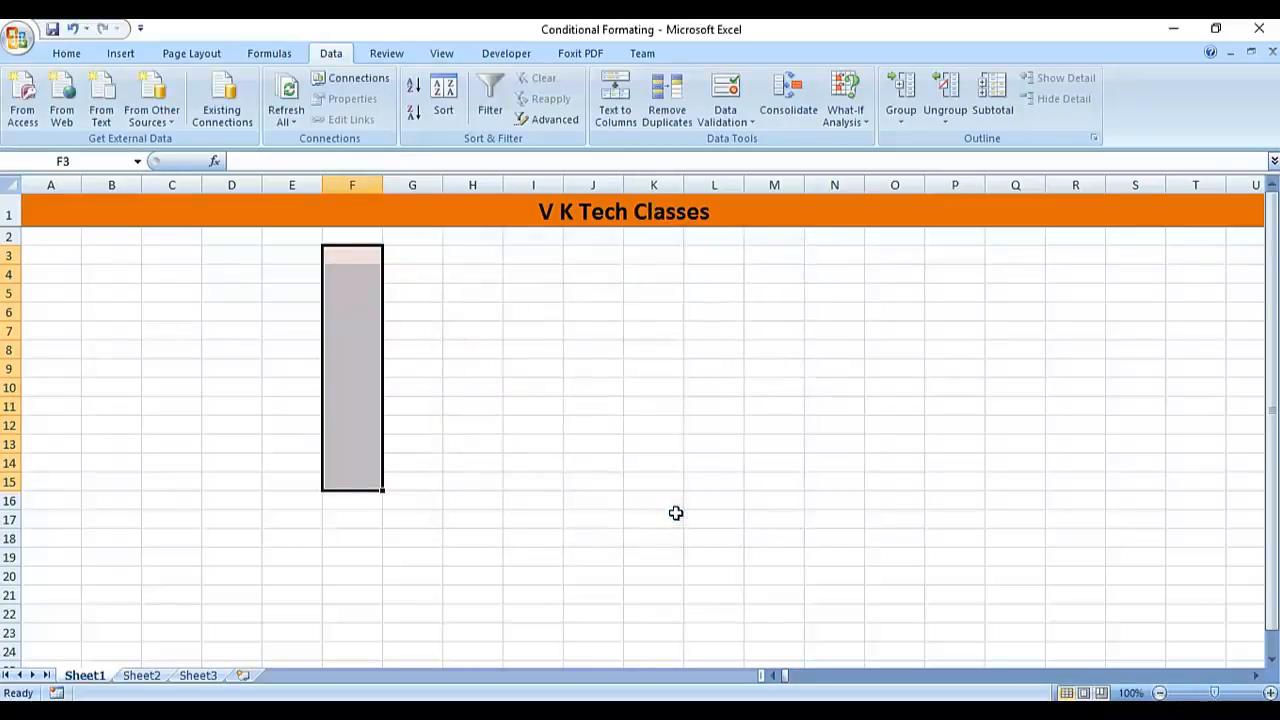
Enter 100 in cell F3, then try to enter 101 in cell F4 and cancel that entry.
type("100")
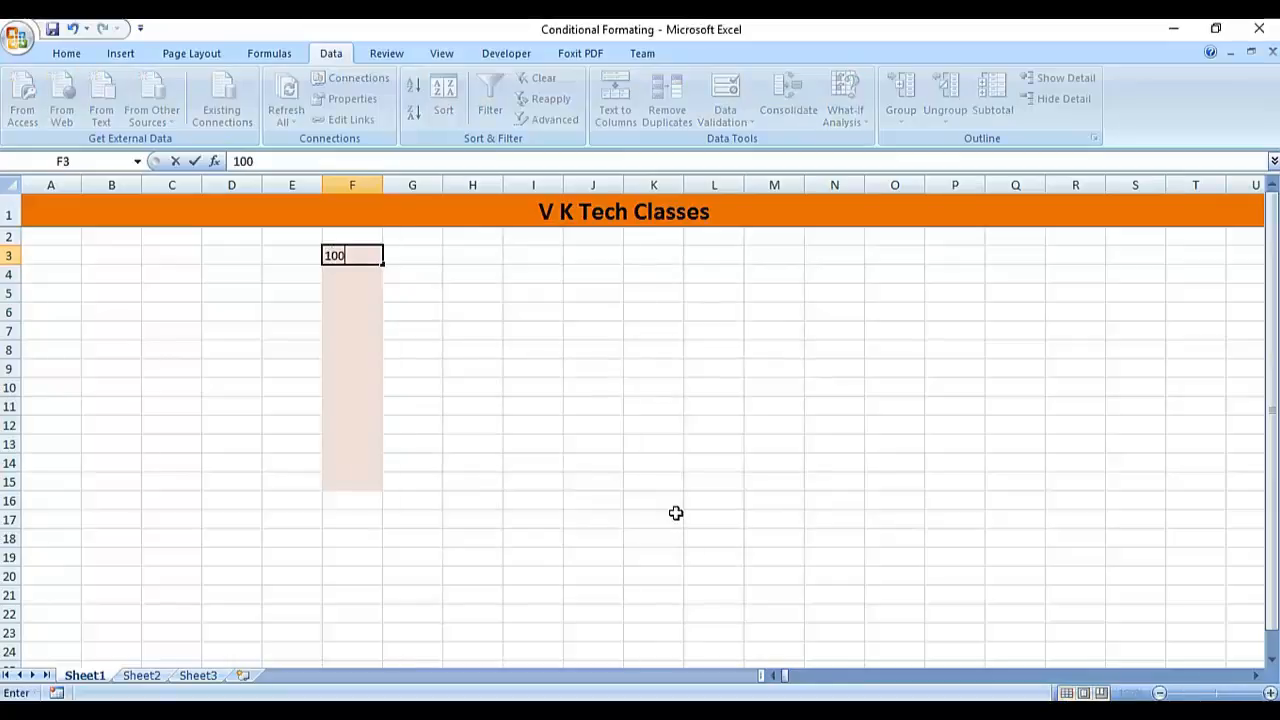
key("Return")
type("101")
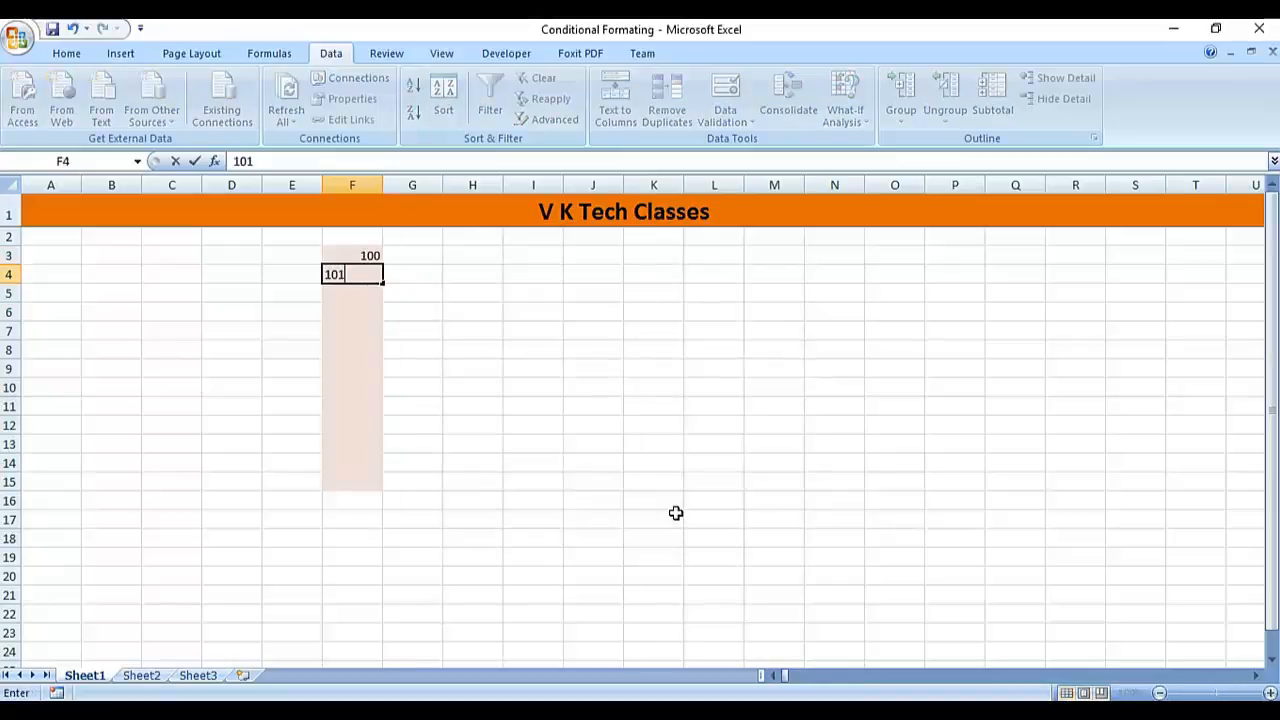
key("Return")
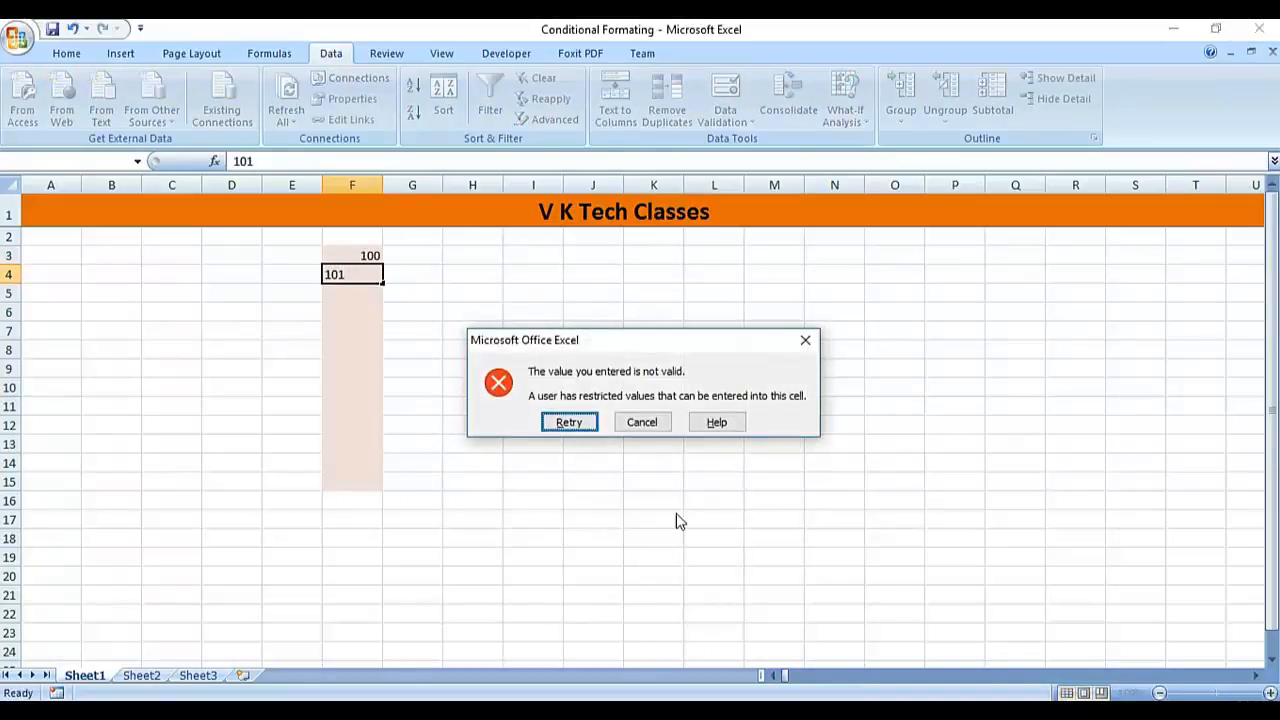
key("Tab")
key("Return")
Try to enter 99 in cell F4 and cancel the entry.
type("99")
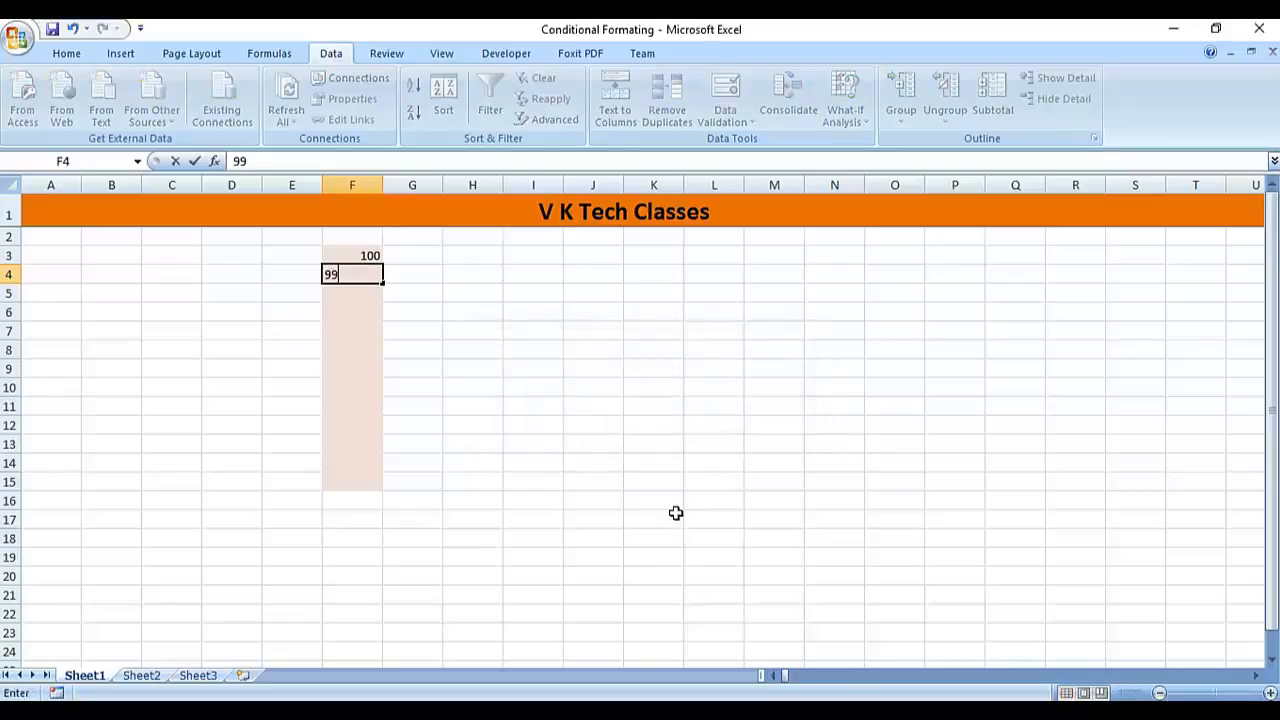
key("Return")
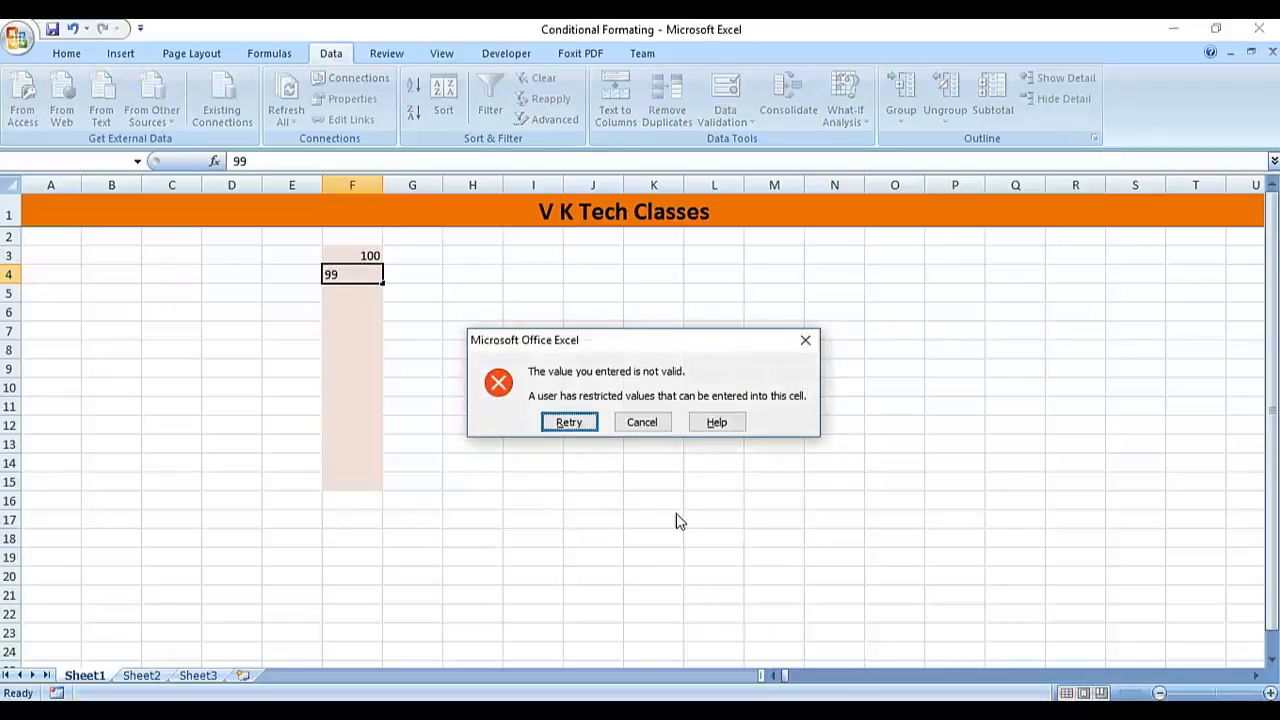
key("Tab")
key("Return")
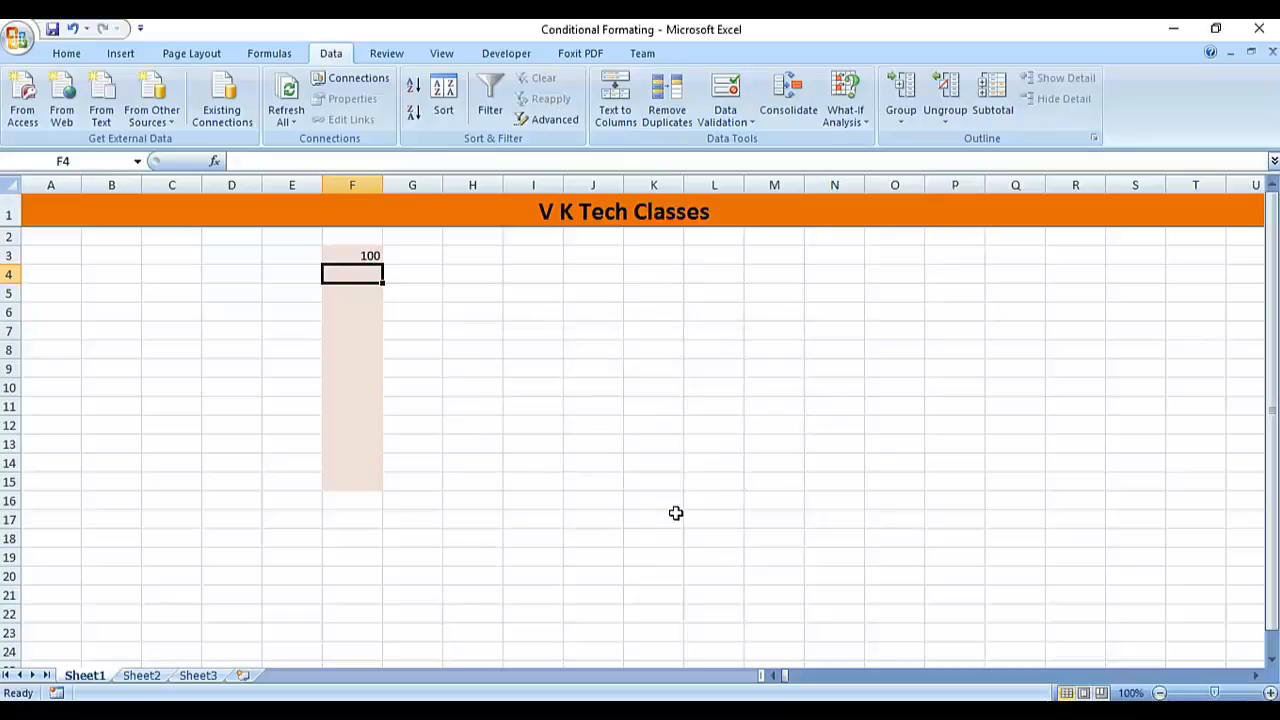
Enter the value 100 in cells F6 and F10.
key("Up")
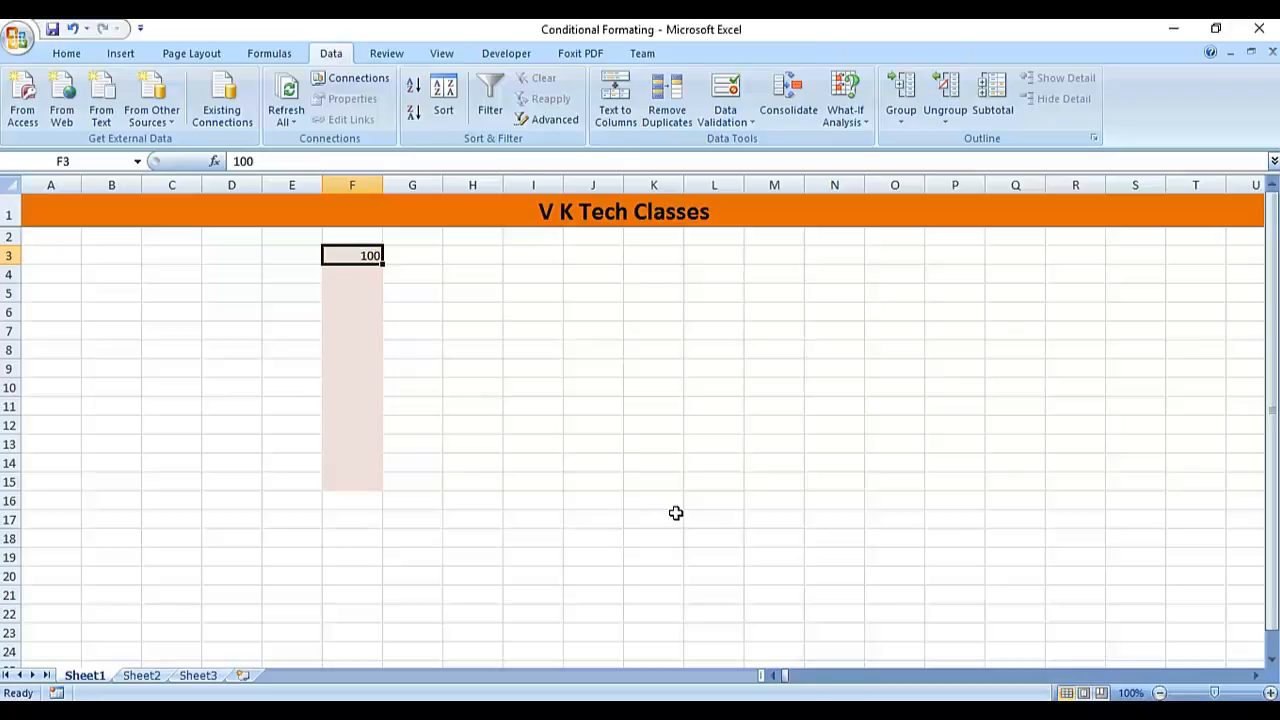
key("Down")
key("Down")
key("Down")
type("100")
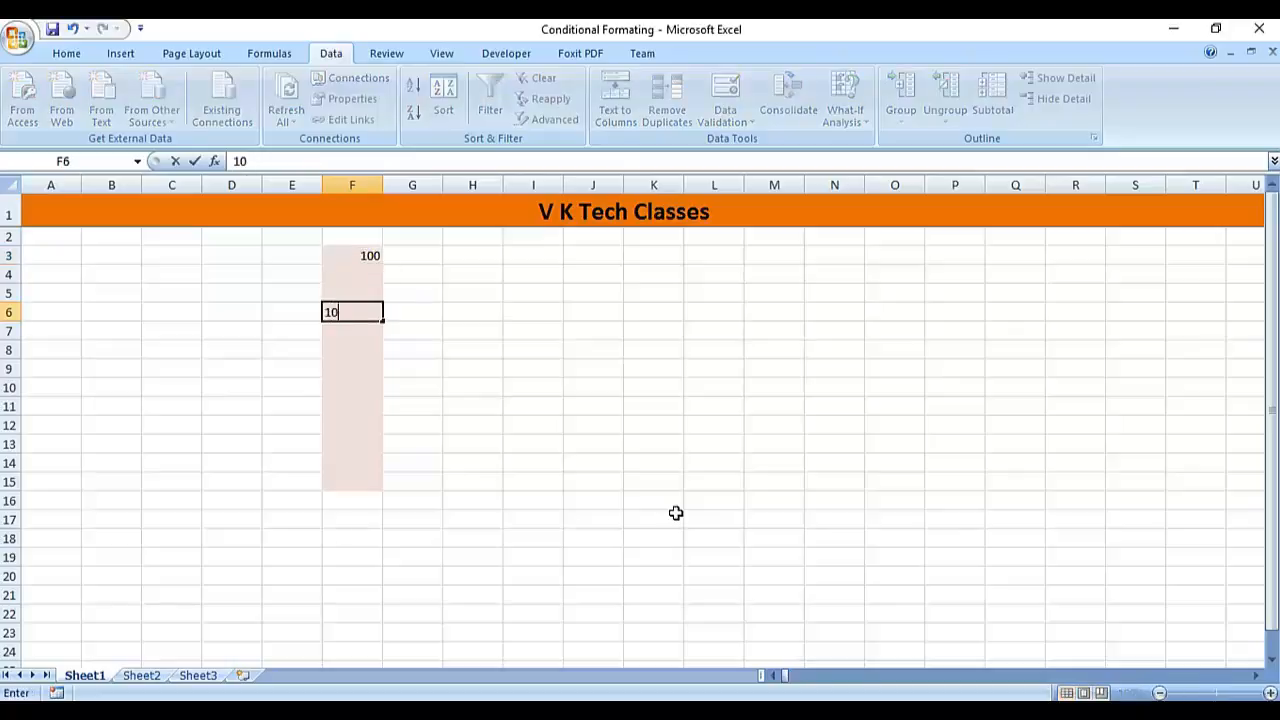
key("Return")
key("Down")
key("Down")
key("Down")
type("100")
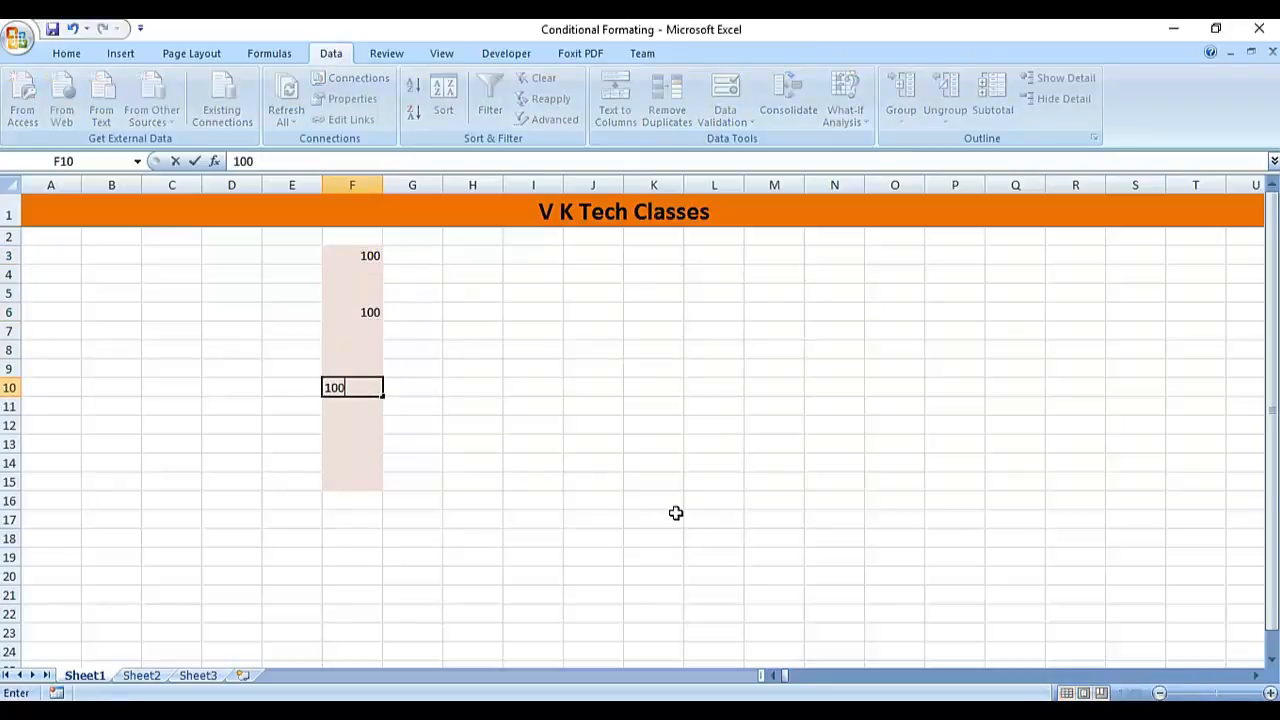
key("Return")
Clear the existing data validation criteria for the shaded range F3:F15.
key("Down")
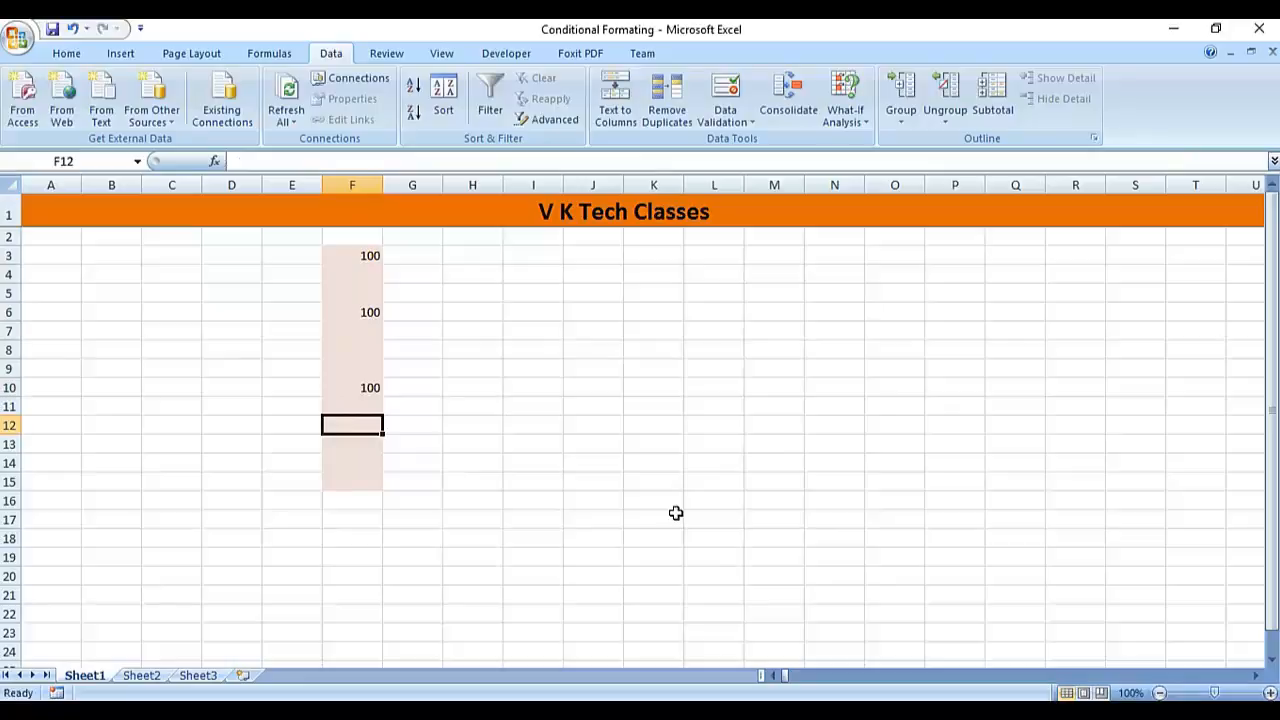
key("Down")
key("Down")
key("Down")
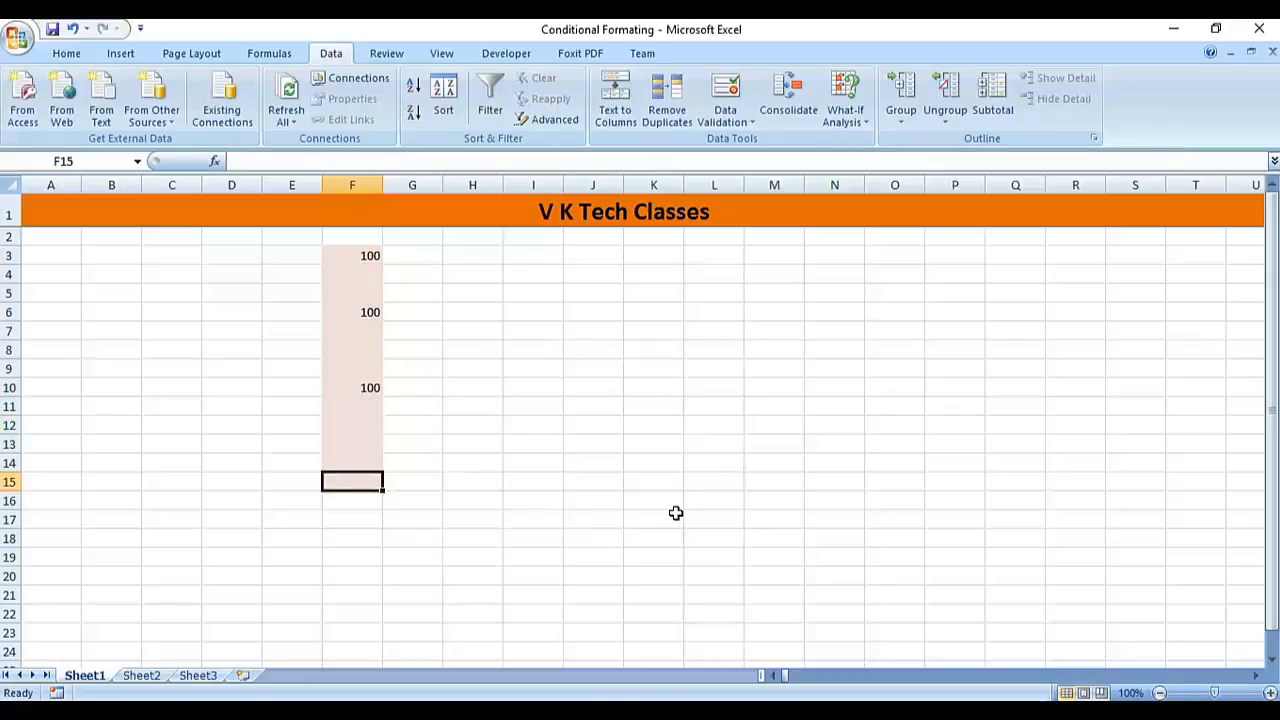
key("shift+Up")
key("shift+Up")
key("shift+Up")
key("shift+Up")
key("shift+Up")
key("shift+Up")
key("shift+Up")
key("shift+Up")
key("shift+Up")
key("shift+Up")
key("shift+Up")
key("shift+Up")
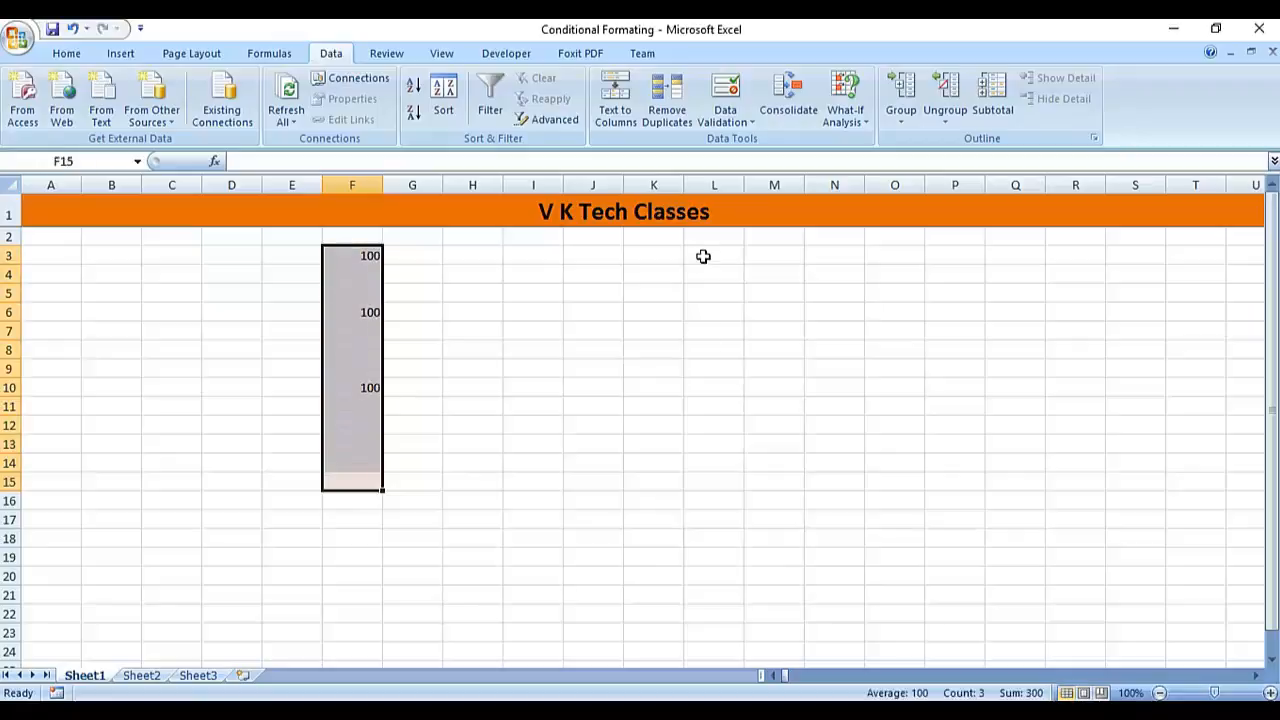
left_click(725, 100)
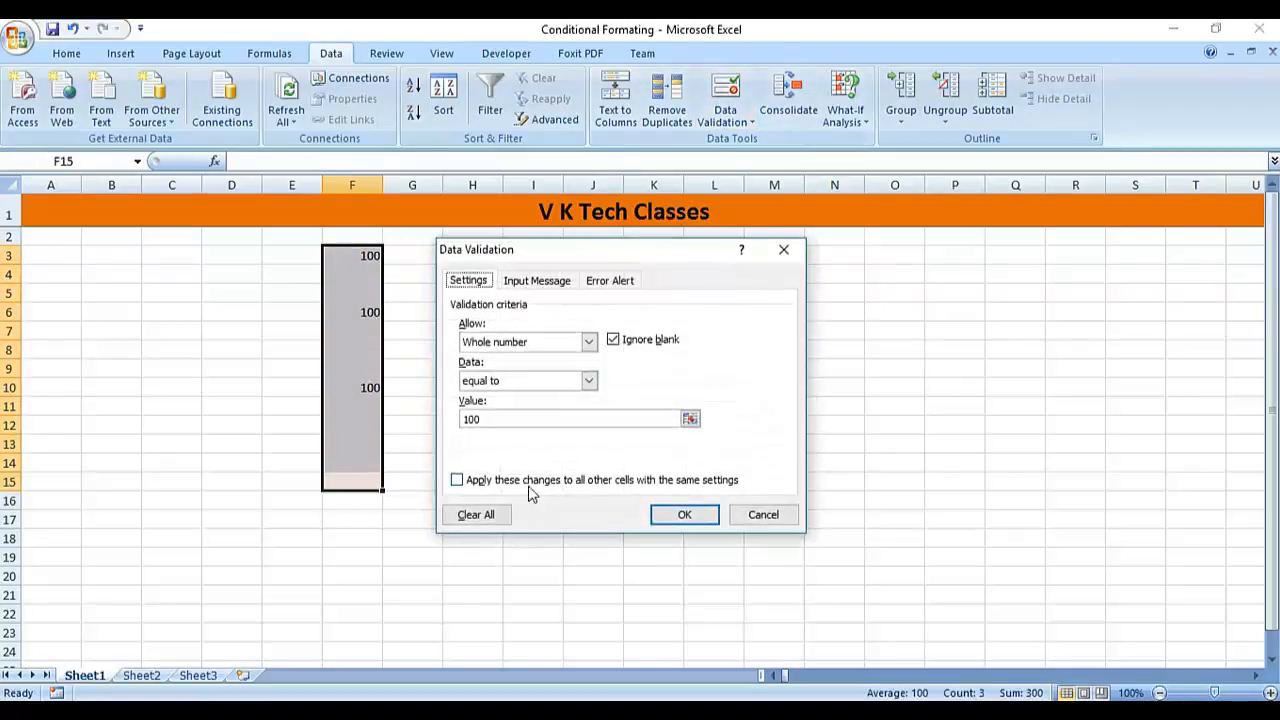
left_click(490, 515)
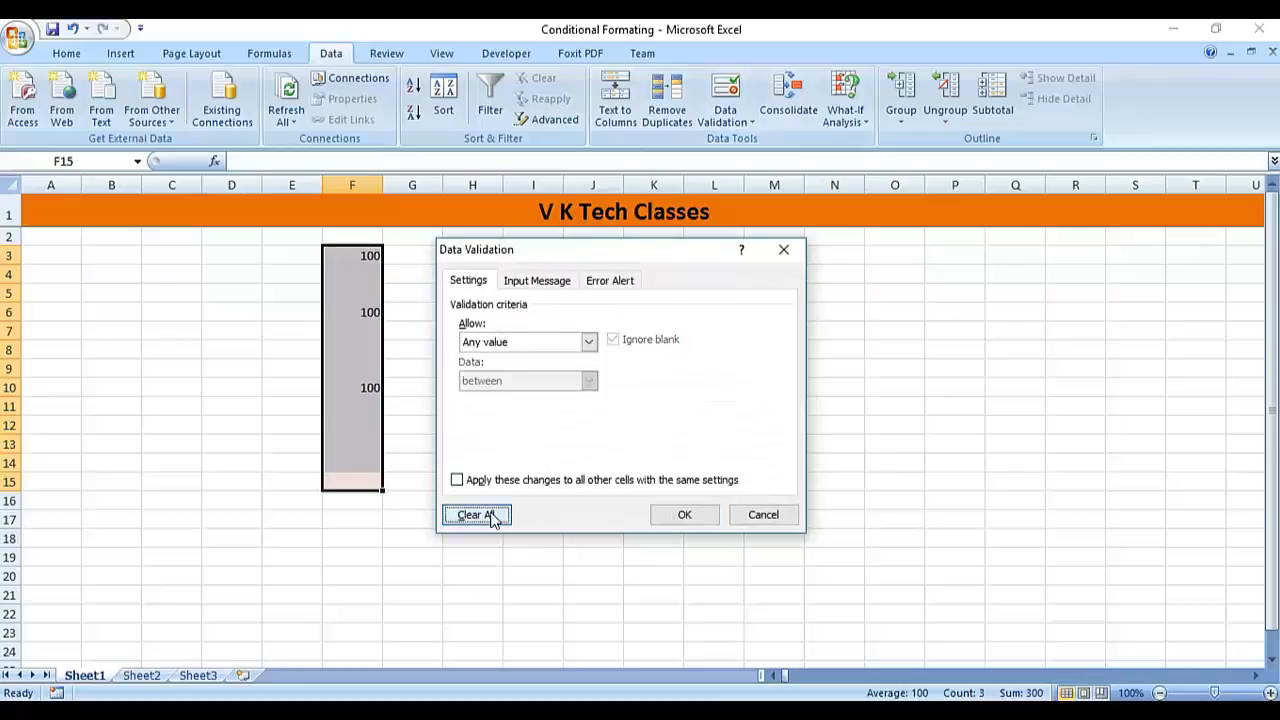
Set the data validation on F3:F15 to allow whole numbers not equal to 100.
left_click(588, 342)
left_click(583, 372)
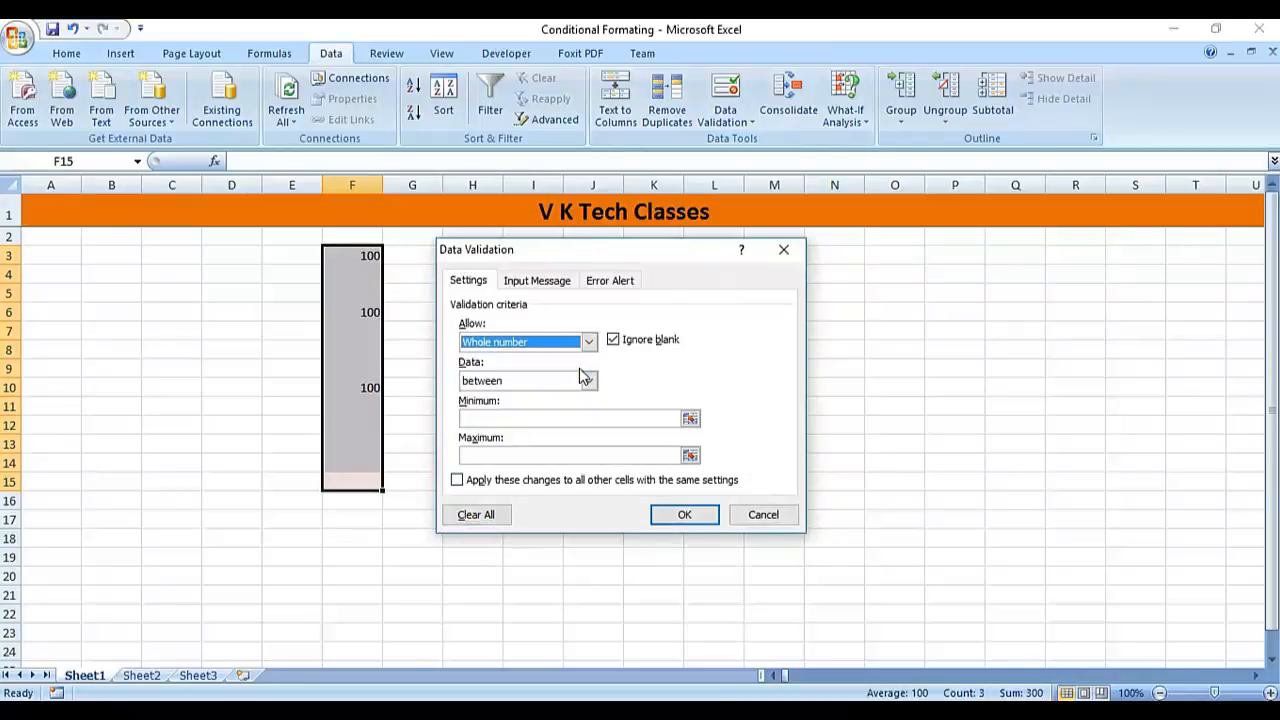
left_click(588, 381)
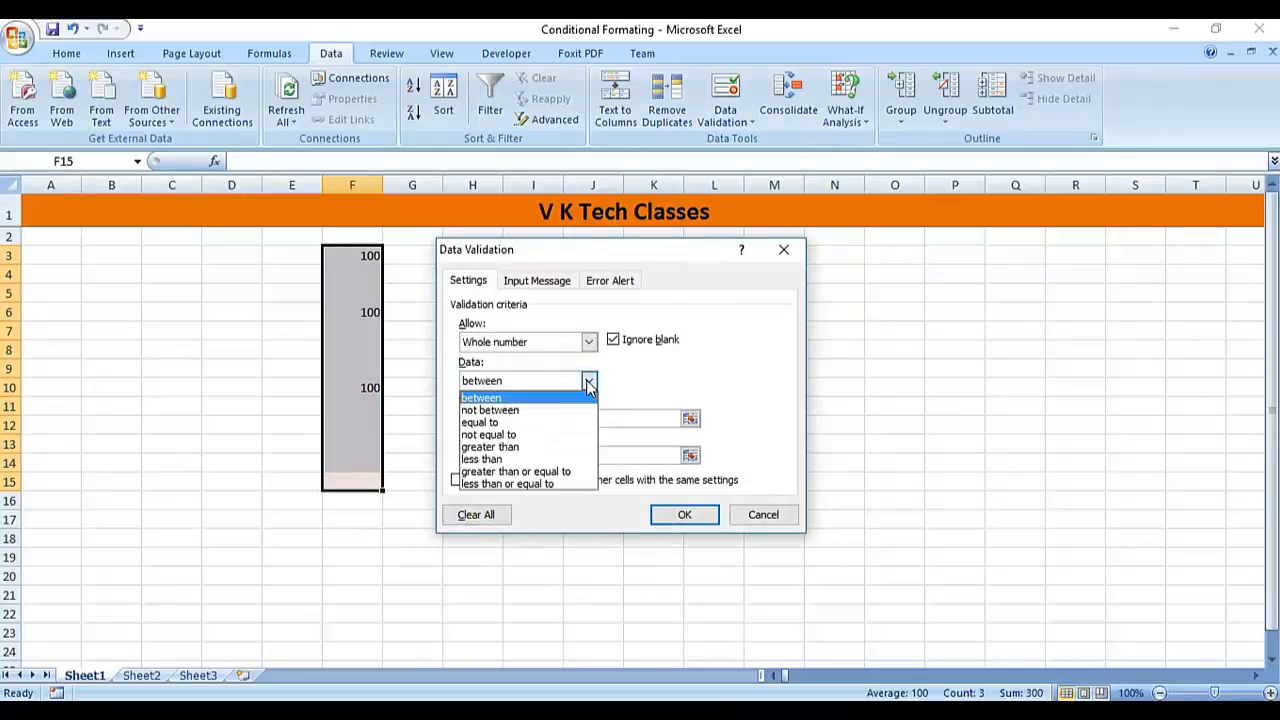
left_click(571, 436)
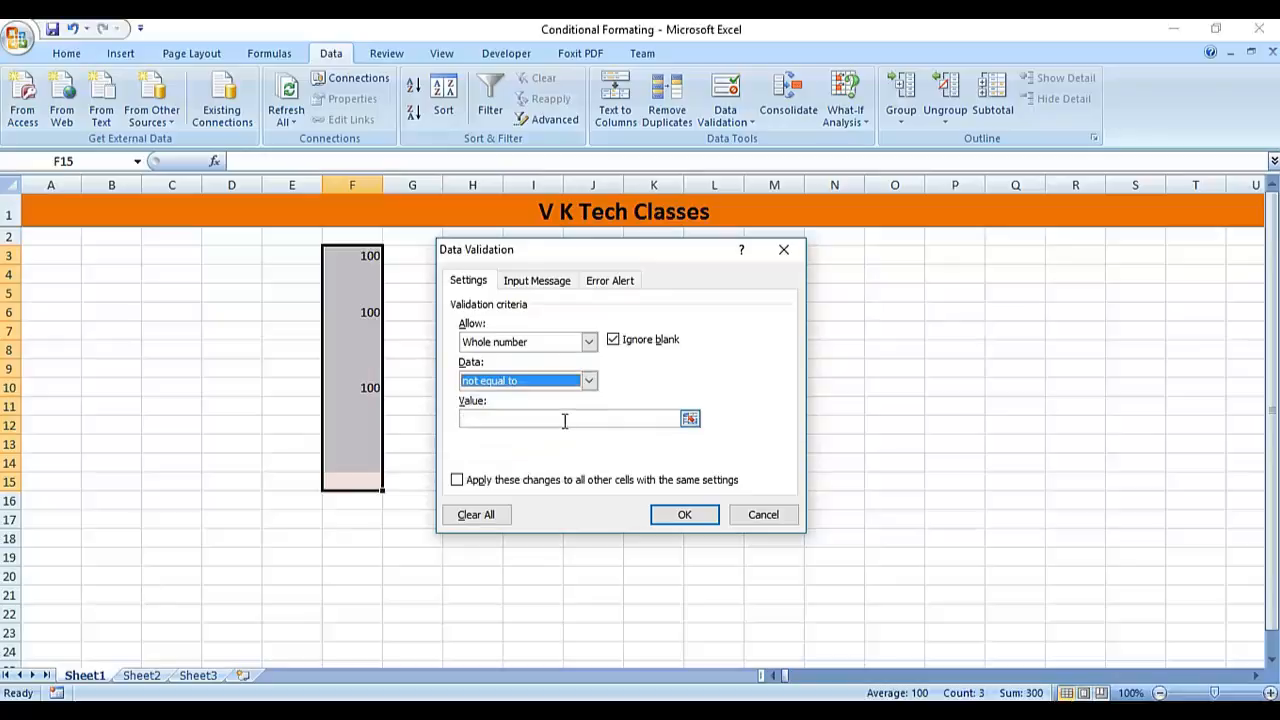
left_click(564, 421)
type("100")
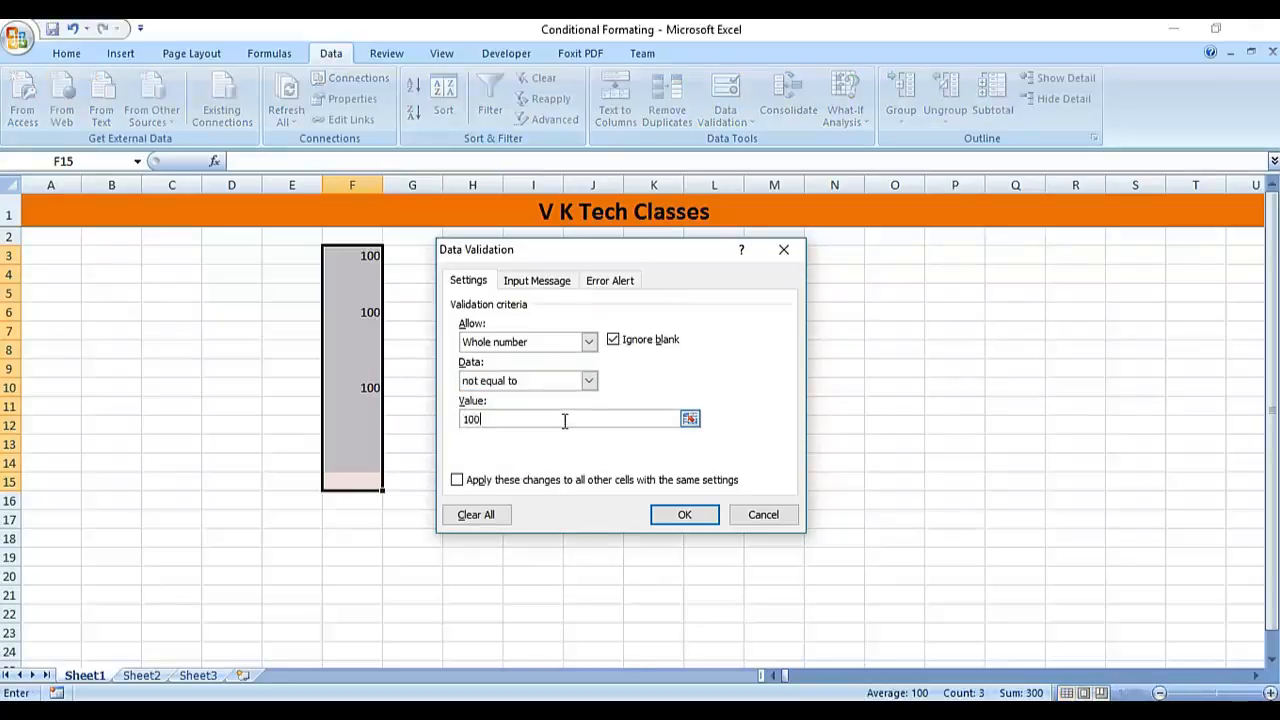
left_click(668, 513)
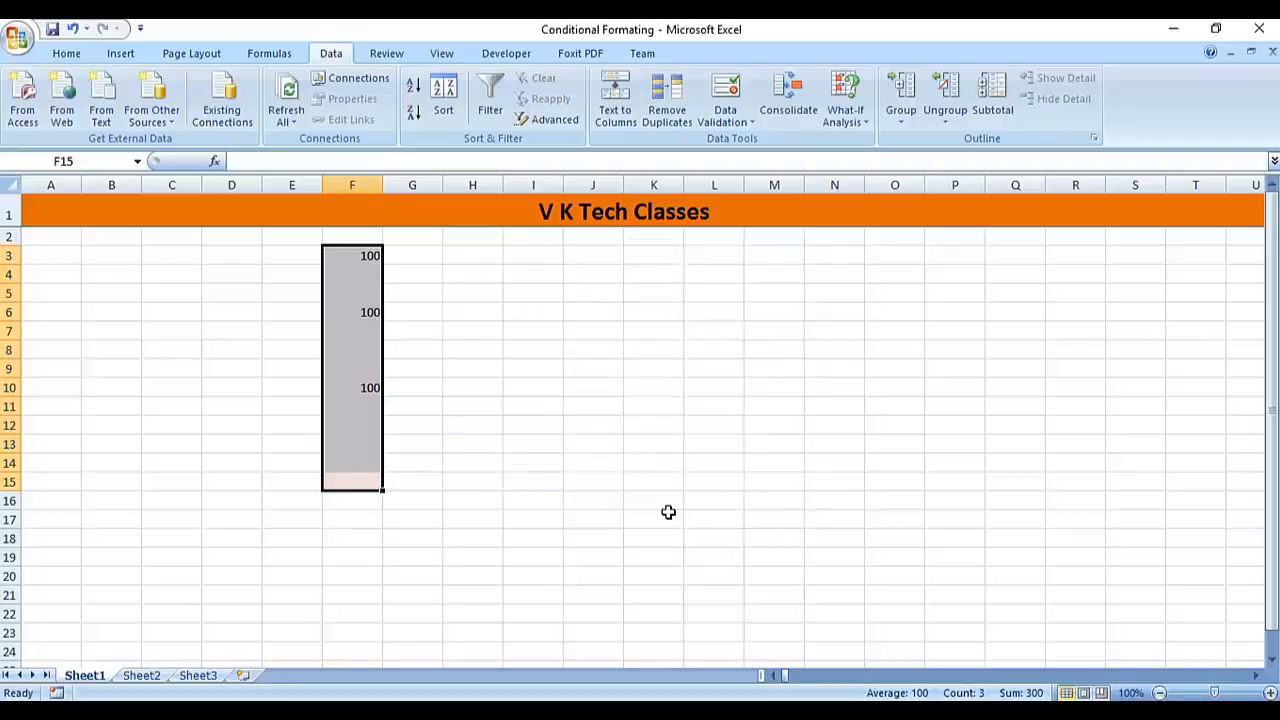
Delete the test values from the shaded range F3:F15 and select cell F12.
key("Delete")
key("Down")
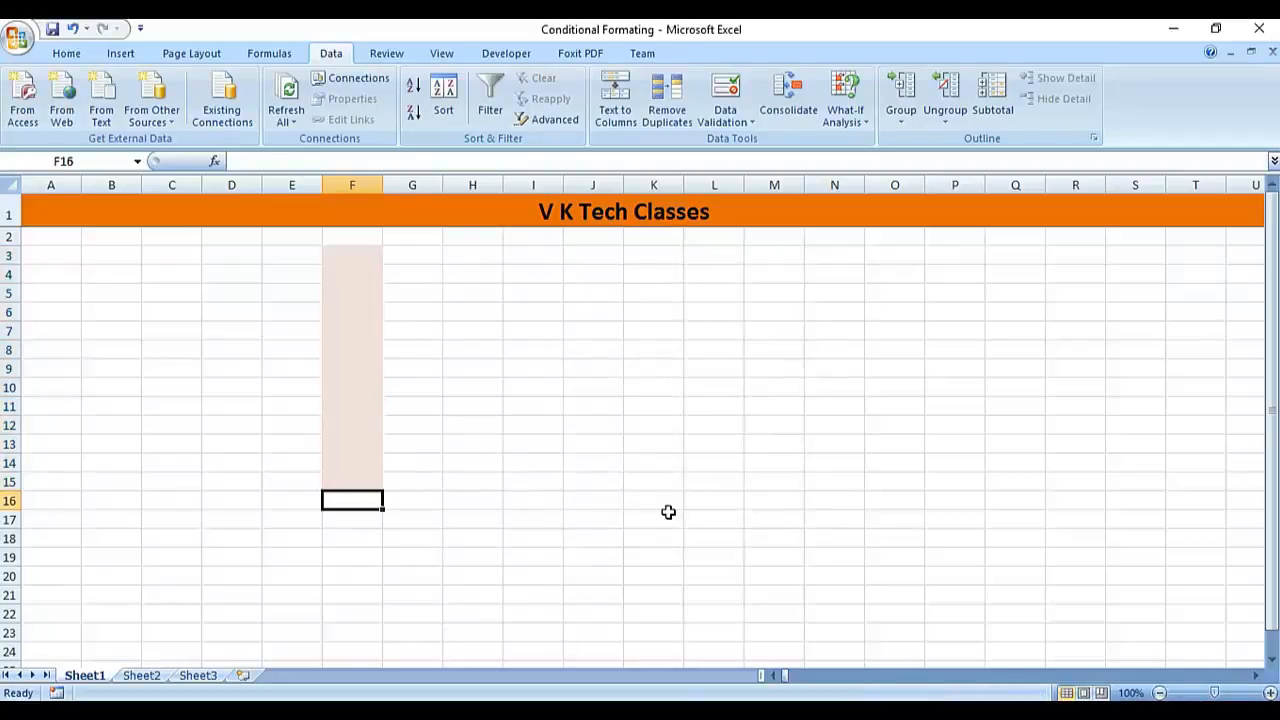
key("Up")
key("Up")
key("Up")
key("Up")
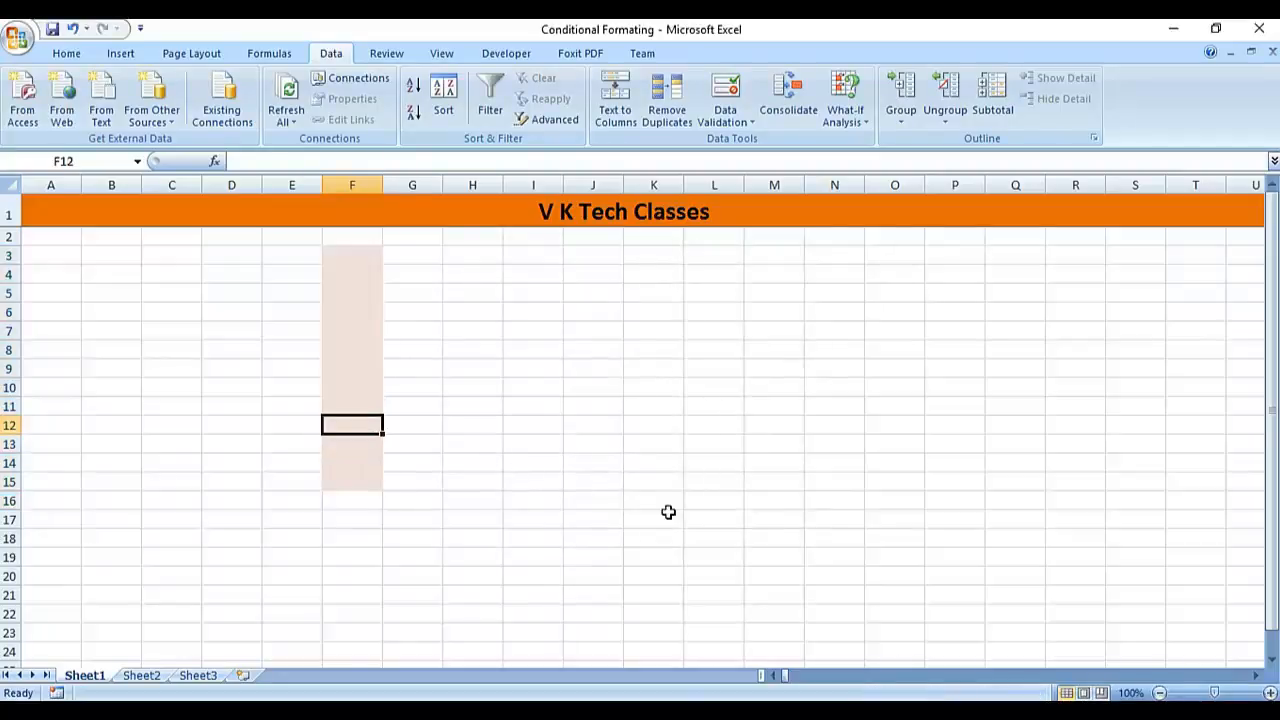
Try to enter the excluded value 100 in cell F12 and cancel the entry.
type("100")
key("Return")
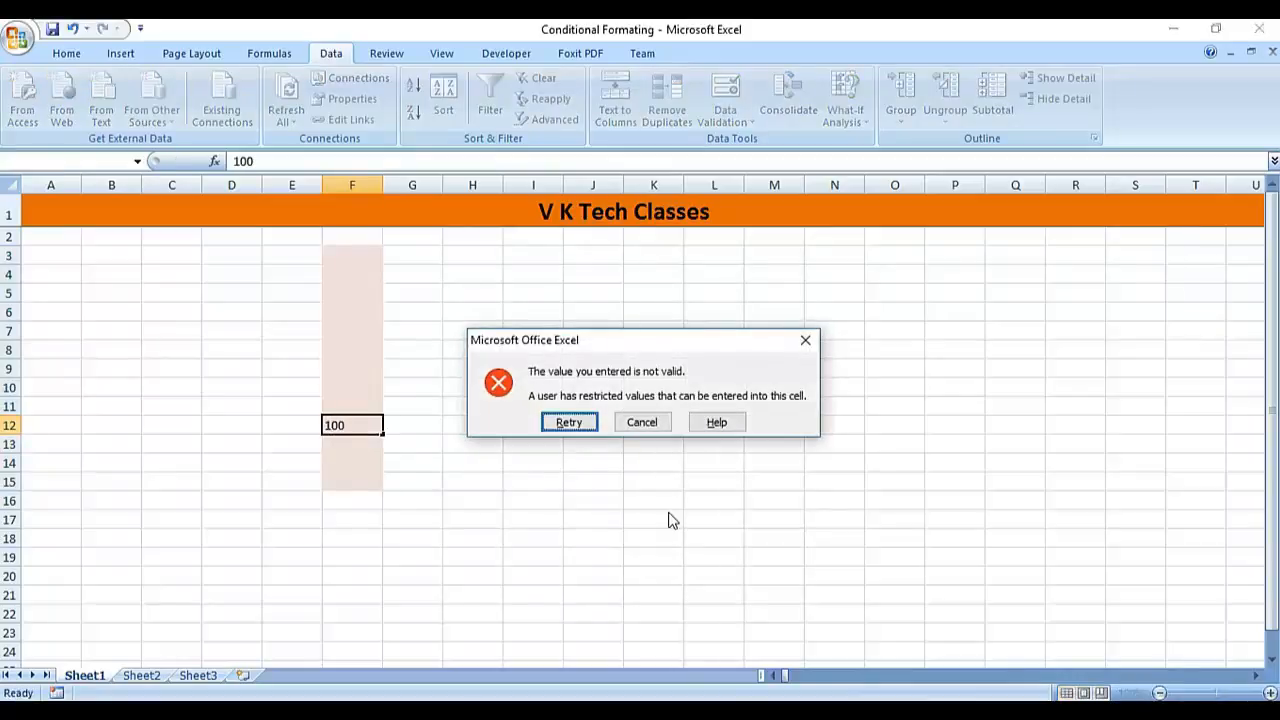
key("Tab")
key("Return")
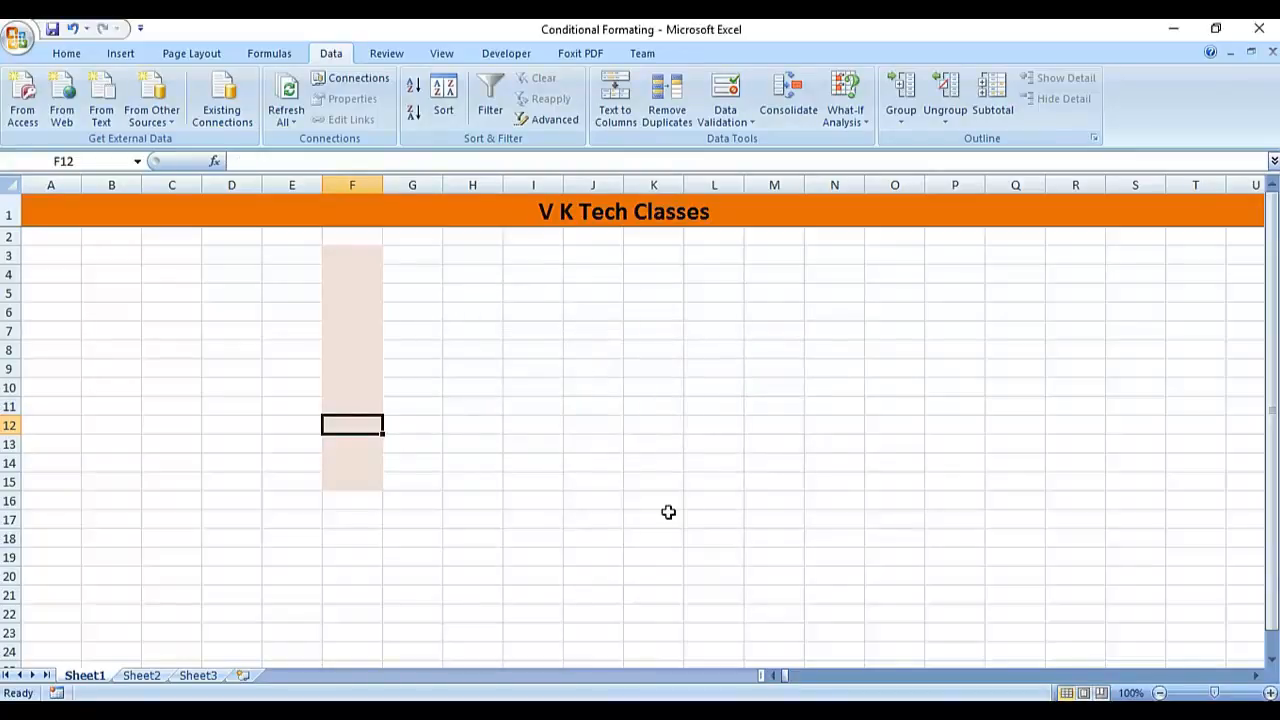
Enter 99 and 88 in cells F12 and F13, and 101 in cell F10.
type("99")
key("Return")
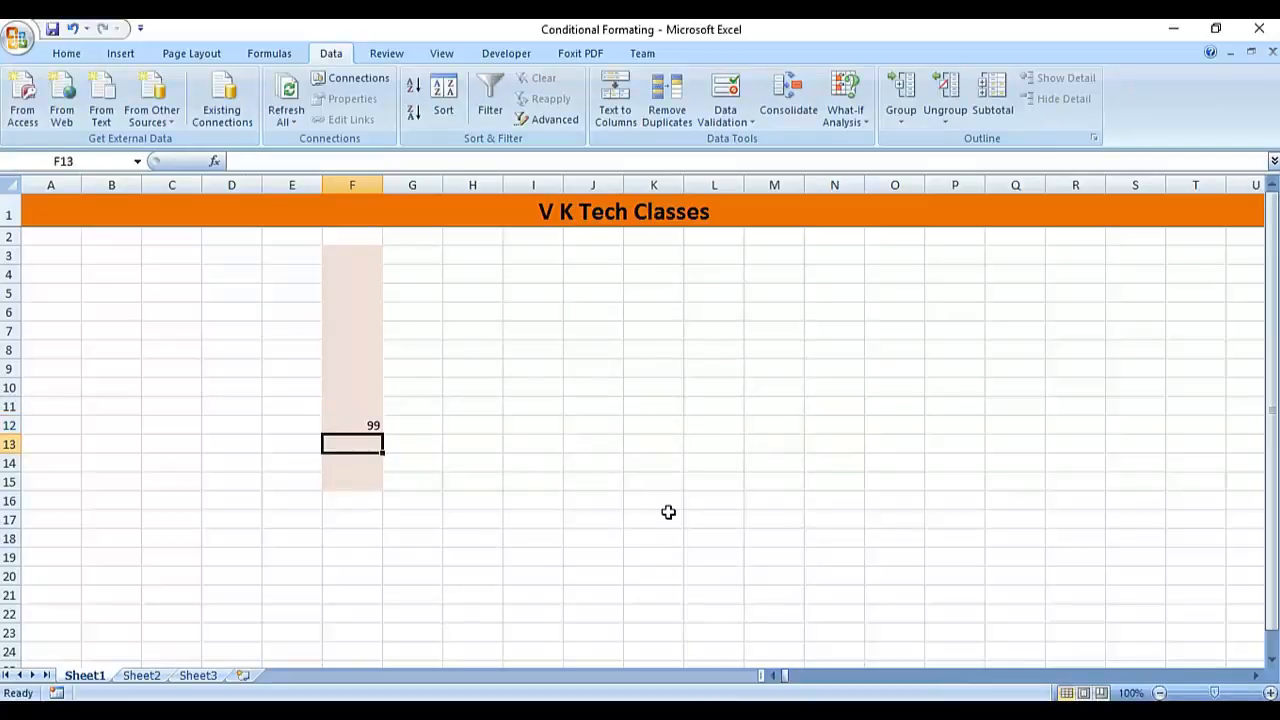
type("88")
key("Up")
key("Up")
key("Up")
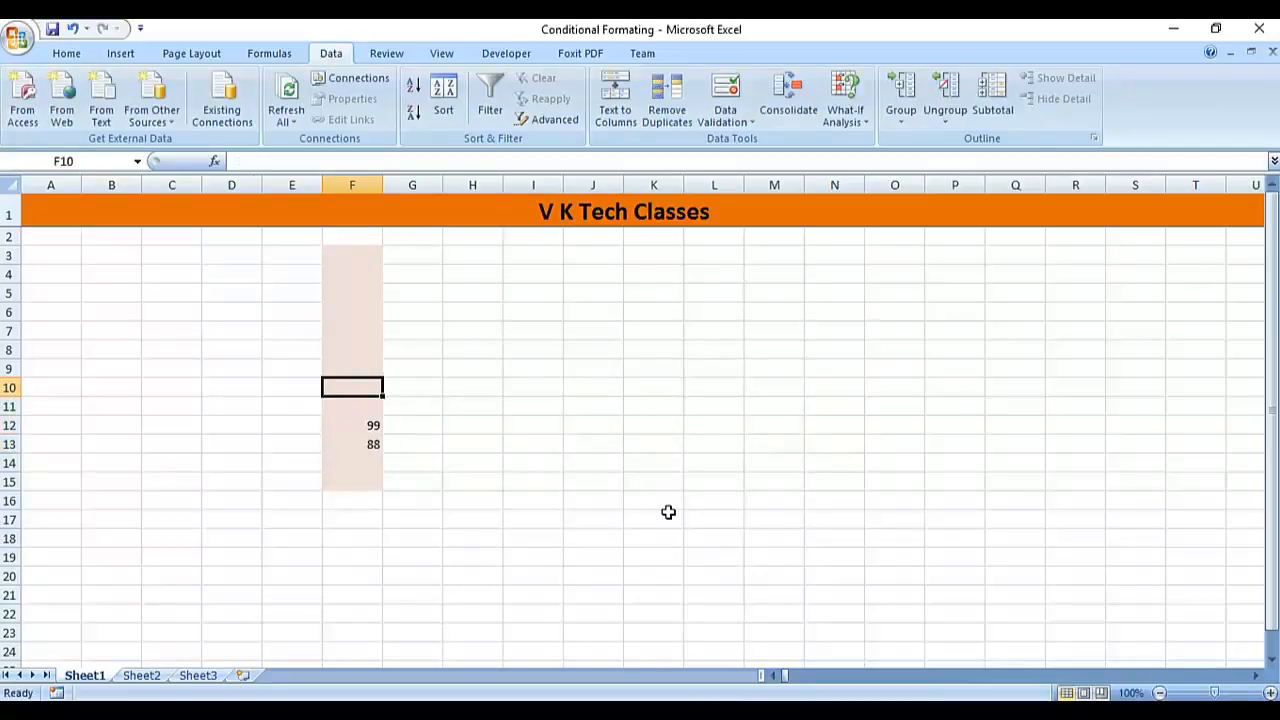
type("101")
key("Return")
Try to enter the excluded value 100 in cell F11 and cancel the entry.
type("100")
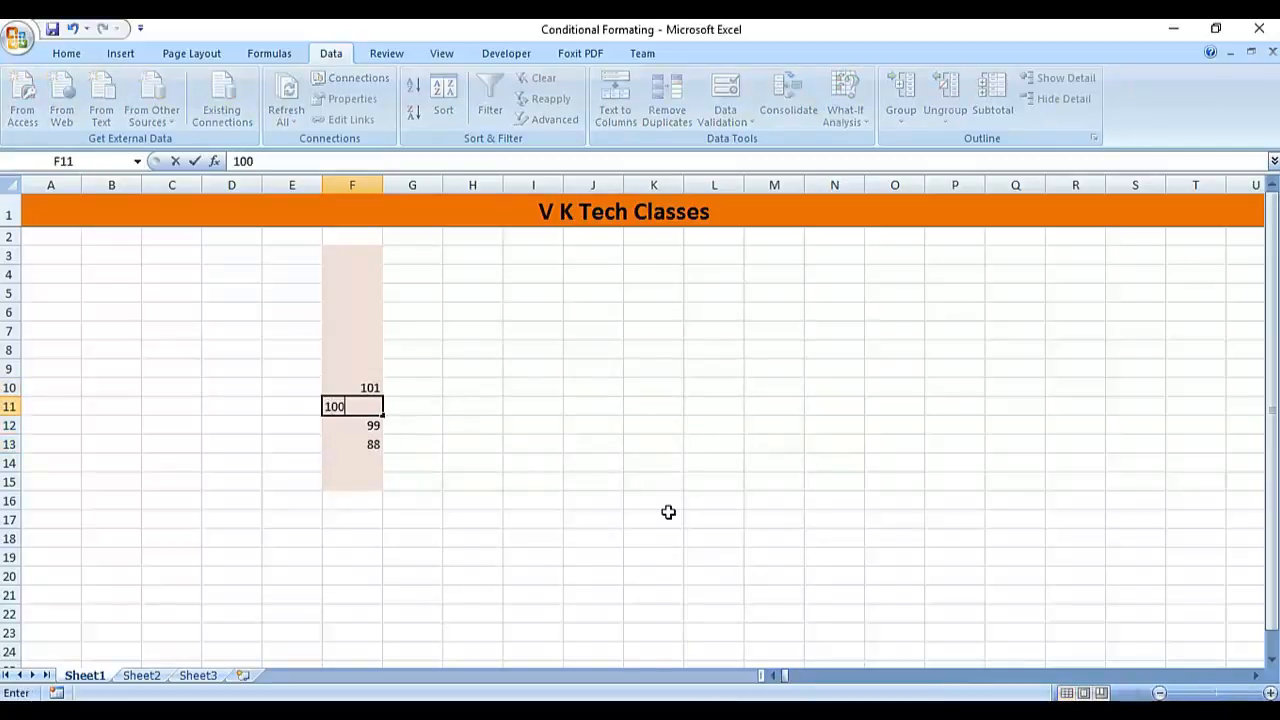
key("Return")
key("Tab")
key("Return")
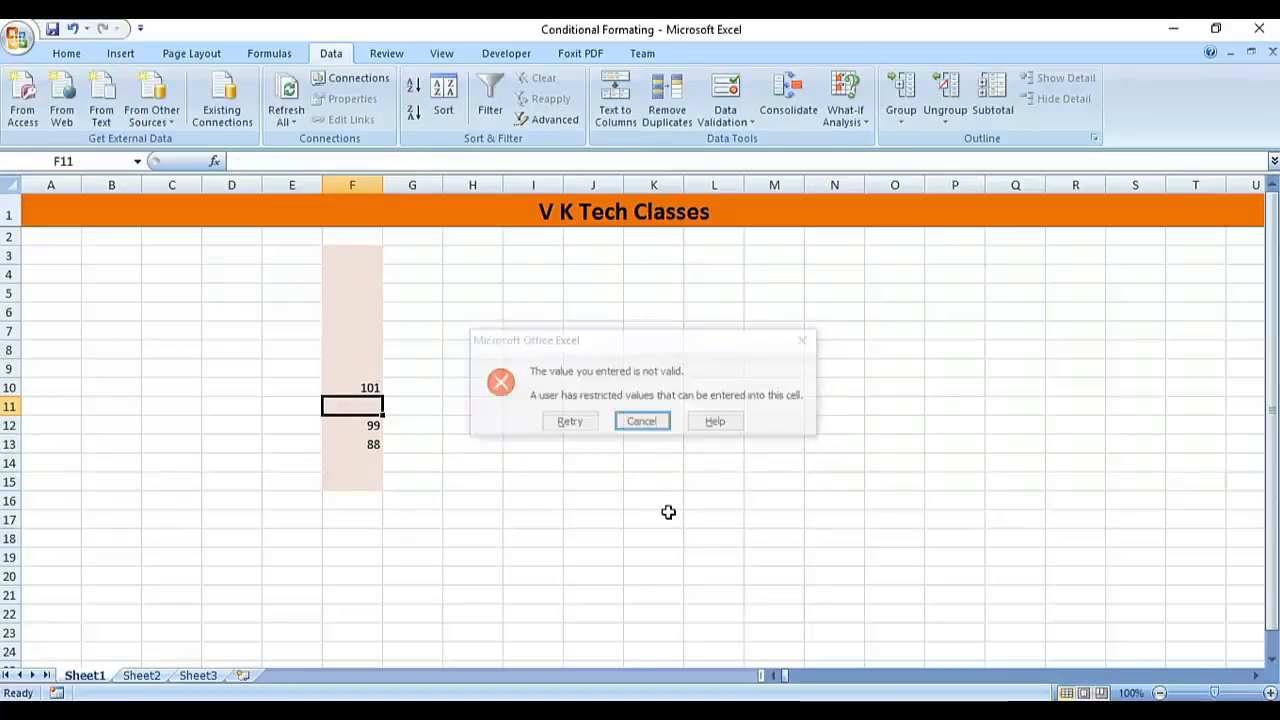
Delete the test values from the shaded range F3:F15, keeping the range selected.
key("Down")
key("Down")
key("Down")
key("Down")
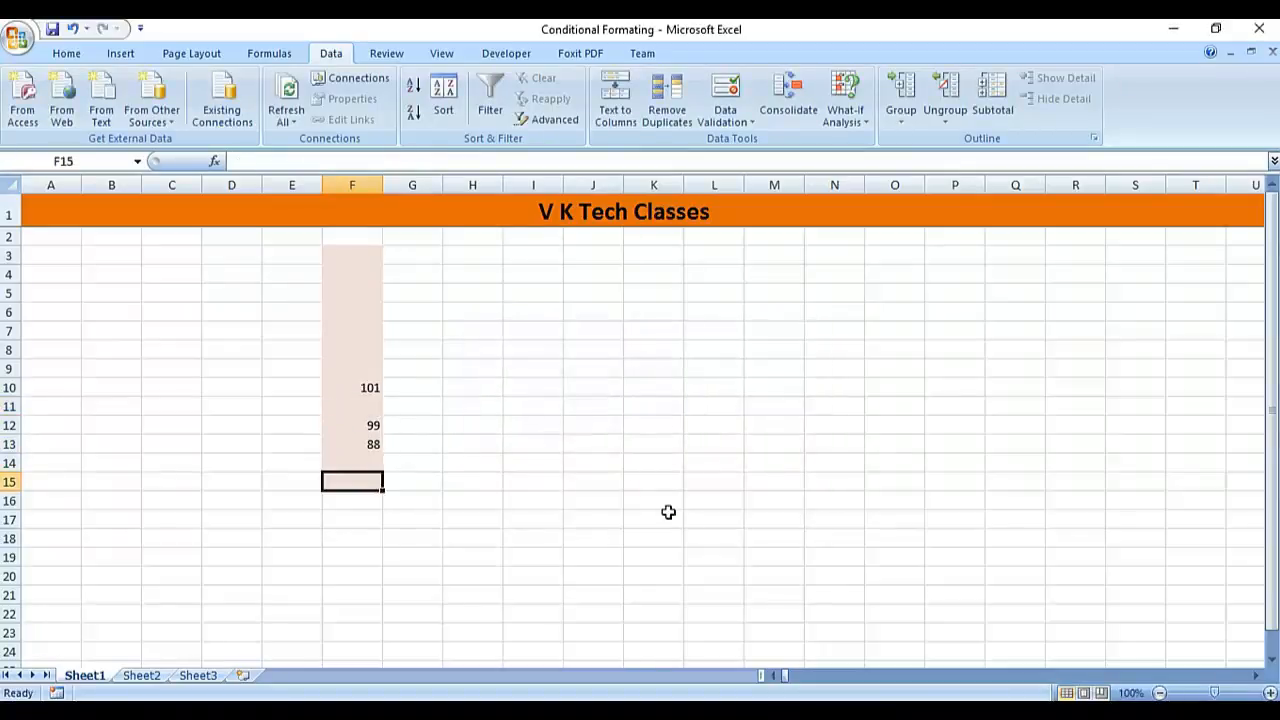
key("shift+Up")
key("shift+Up")
key("shift+Up")
key("shift+Up")
key("shift+Up")
key("shift+Up")
key("shift+Up")
key("shift+Up")
key("shift+Up")
key("shift+Up")
key("shift+Up")
key("shift+Up")
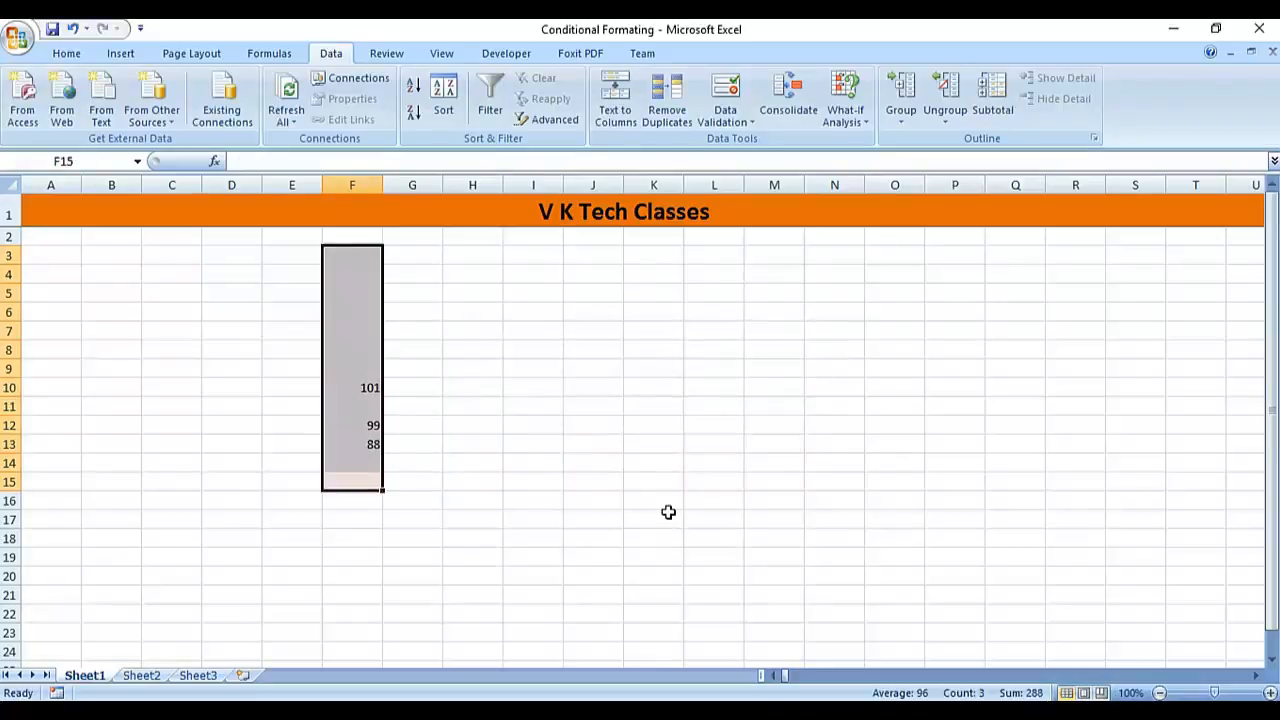
key("Delete")
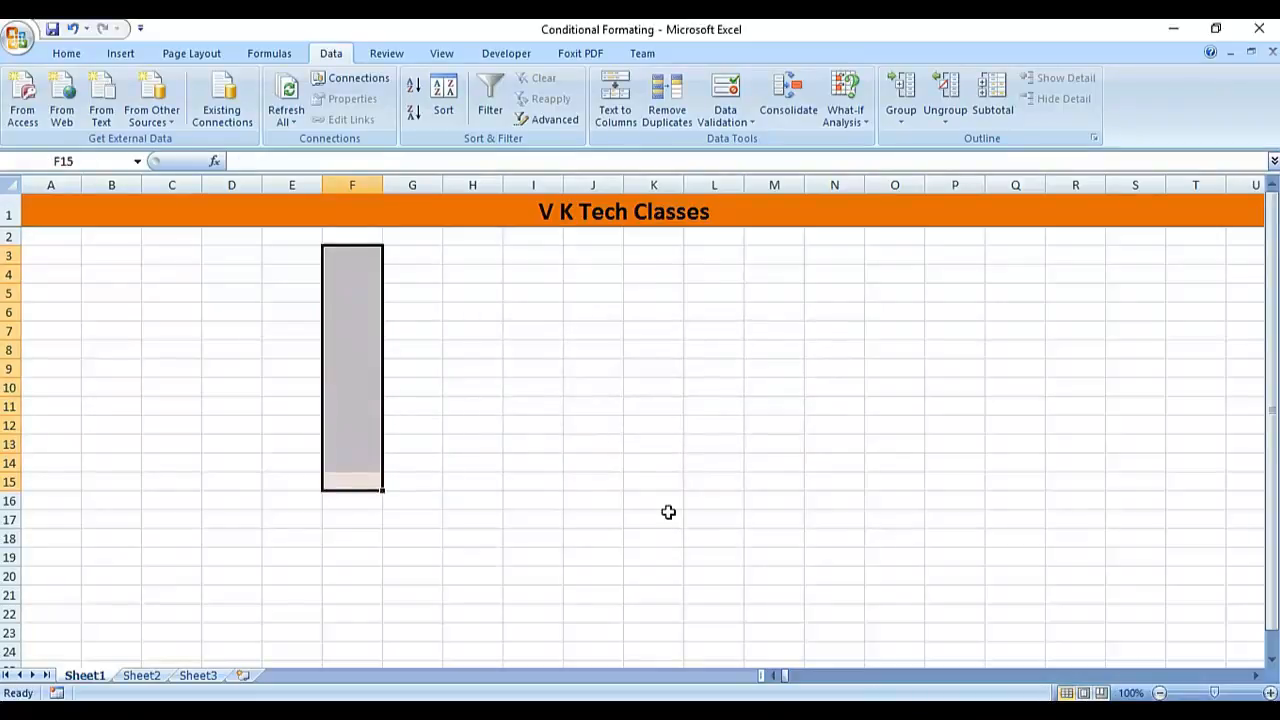
Clear the validation rule on F3:F15 and apply a whole number rule with the condition greater than and minimum 50.
left_click(727, 102)
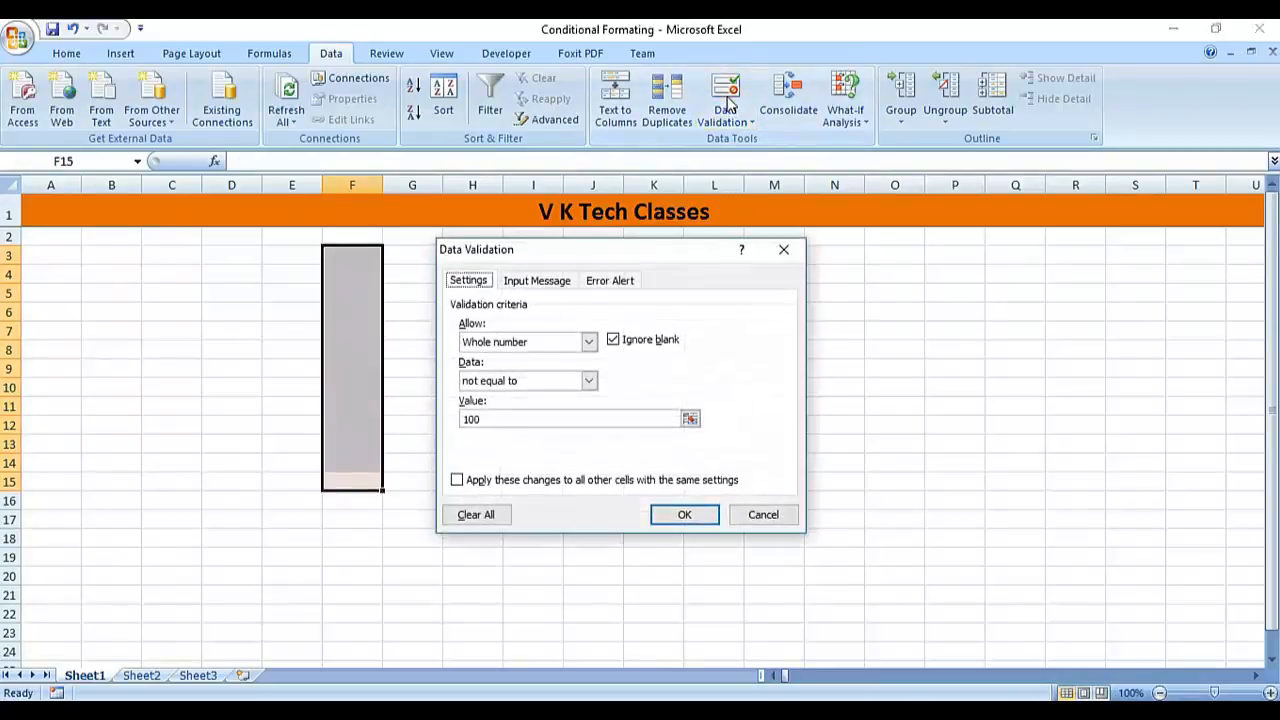
left_click(503, 517)
left_click(588, 342)
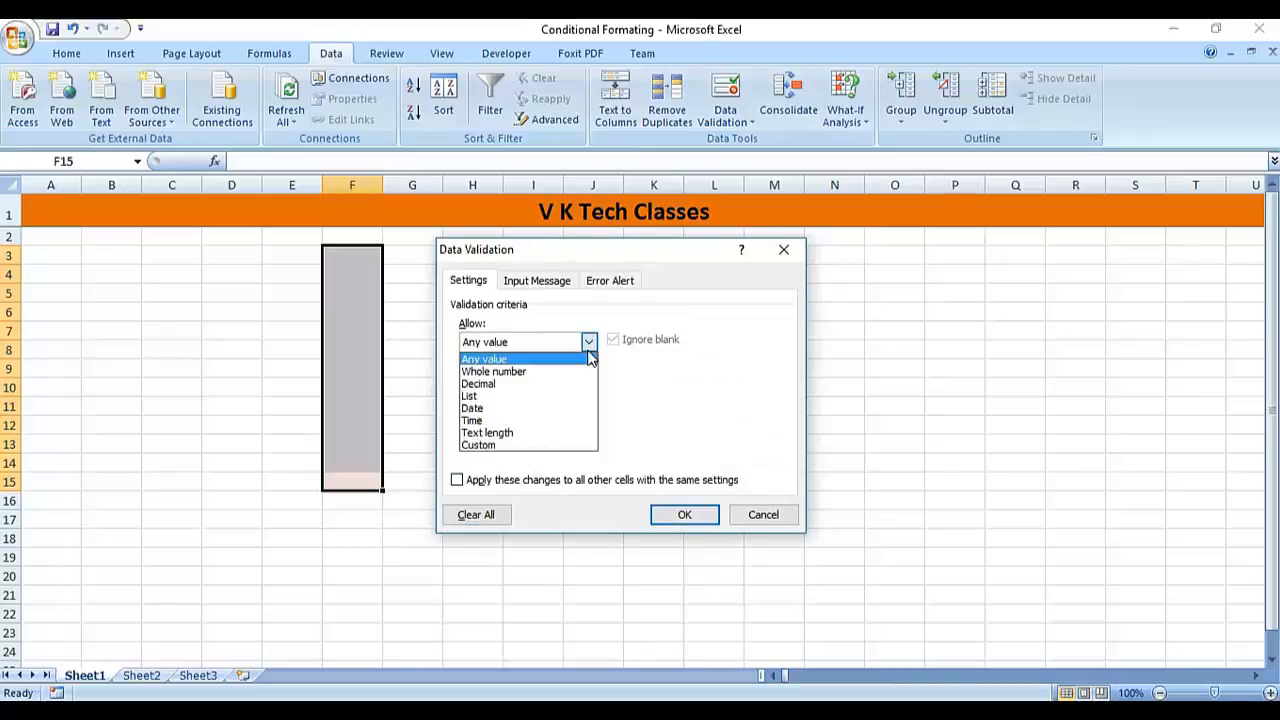
left_click(585, 372)
left_click(589, 381)
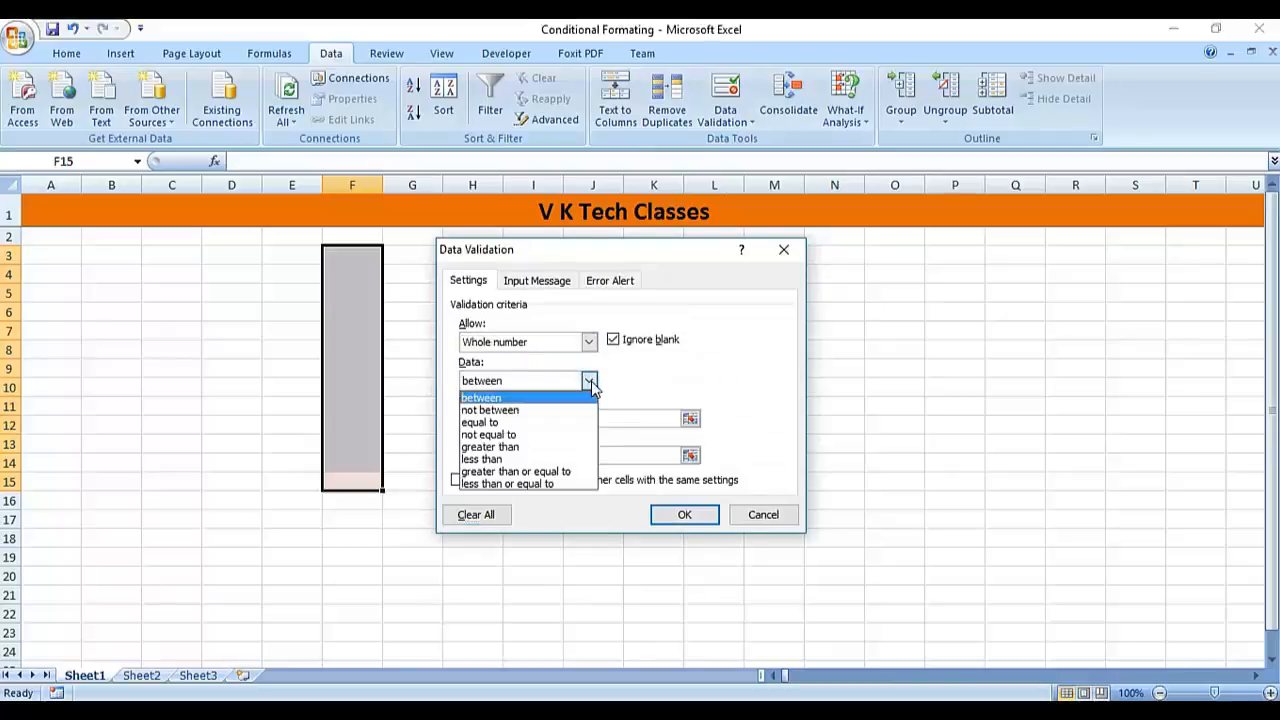
left_click(548, 450)
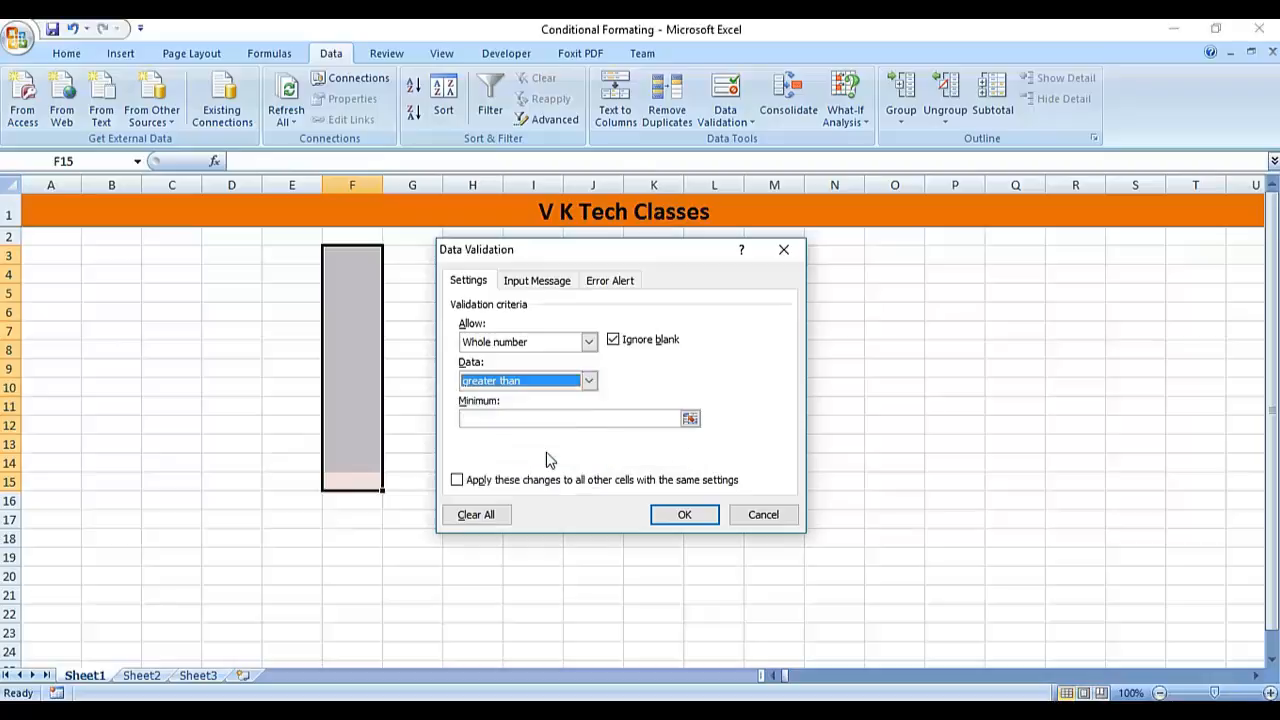
left_click(542, 418)
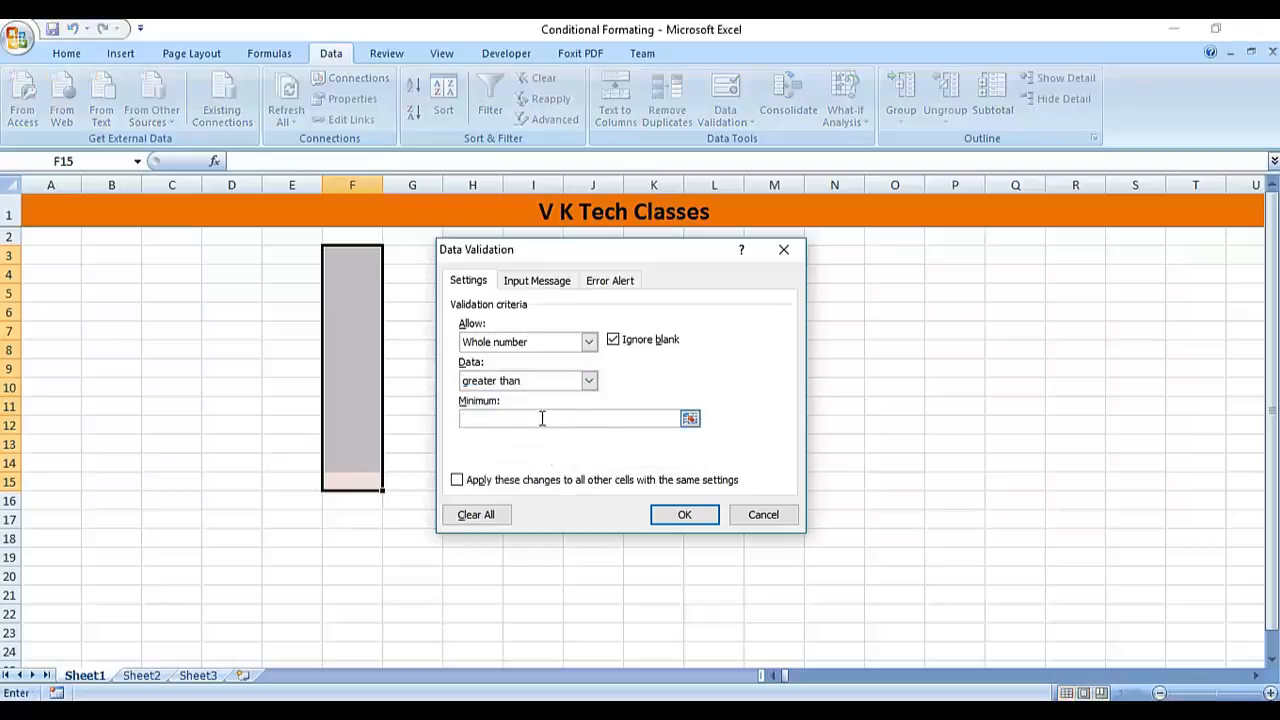
type("50")
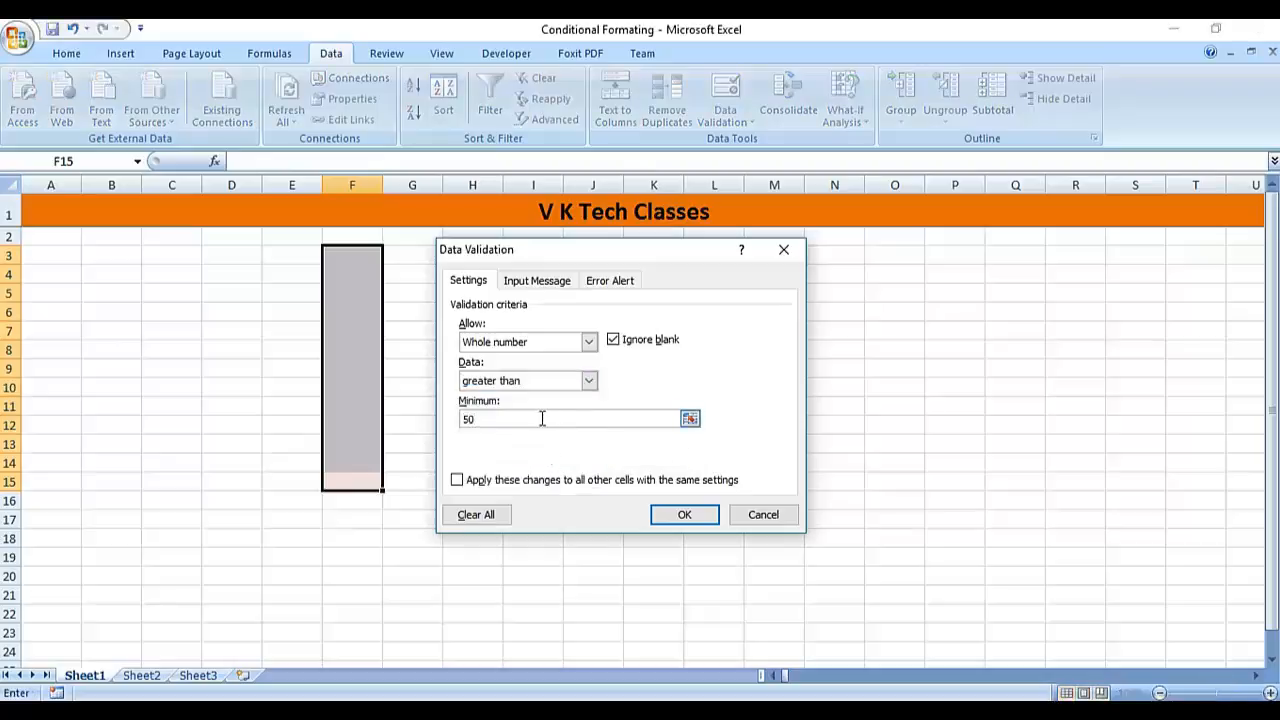
left_click(684, 514)
Try to enter the boundary value 50 in cell F11 and cancel the entry.
key("Down")
key("Up")
key("Up")
key("Up")
key("Up")
key("Up")
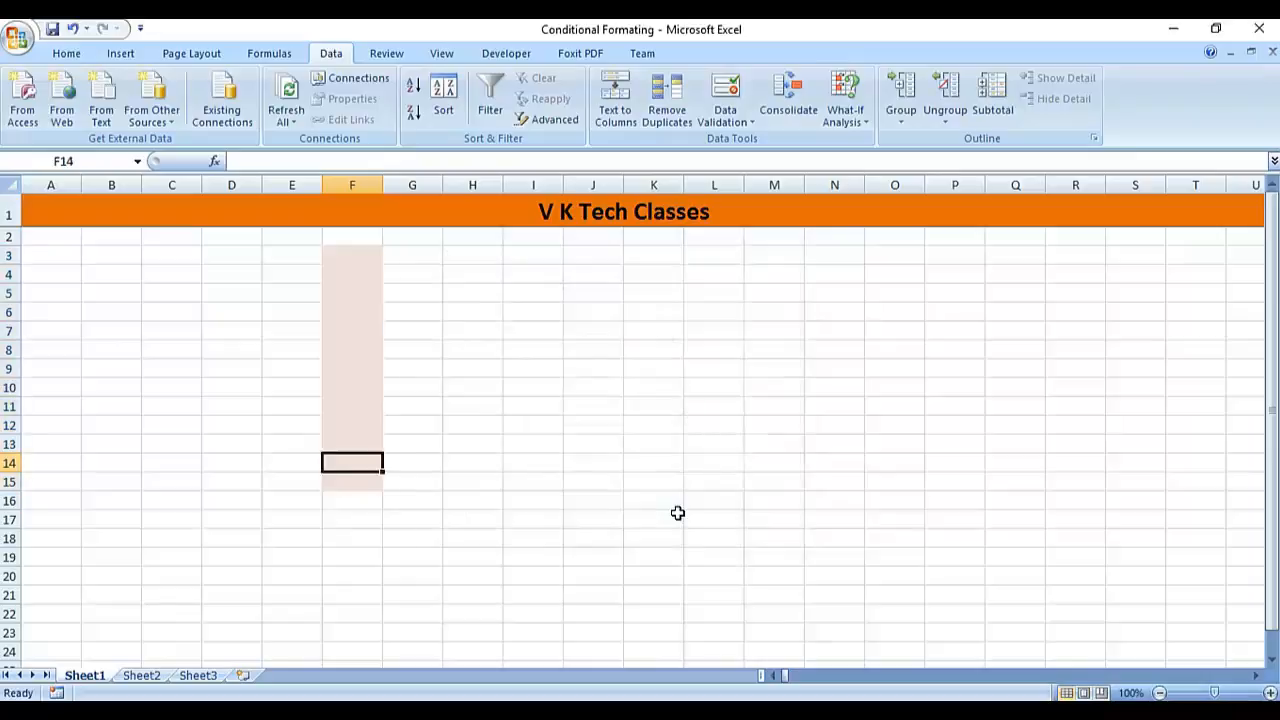
type("50")
key("Return")
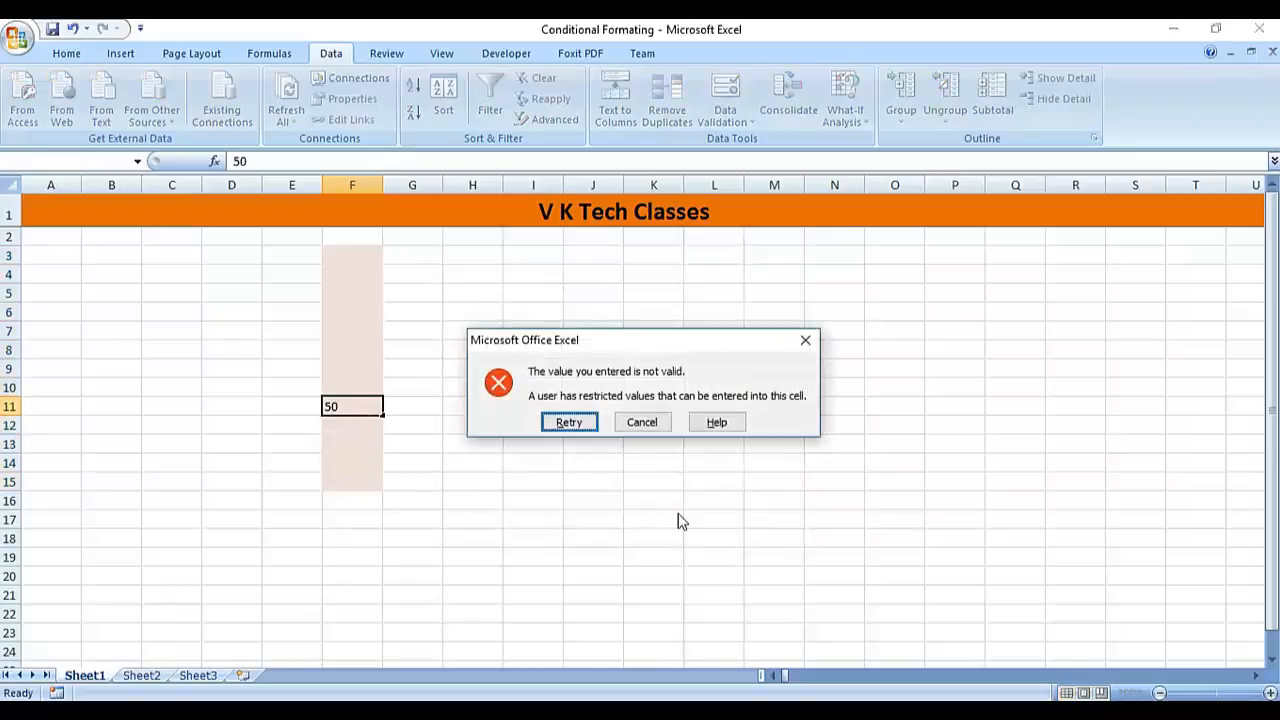
key("Tab")
key("Return")
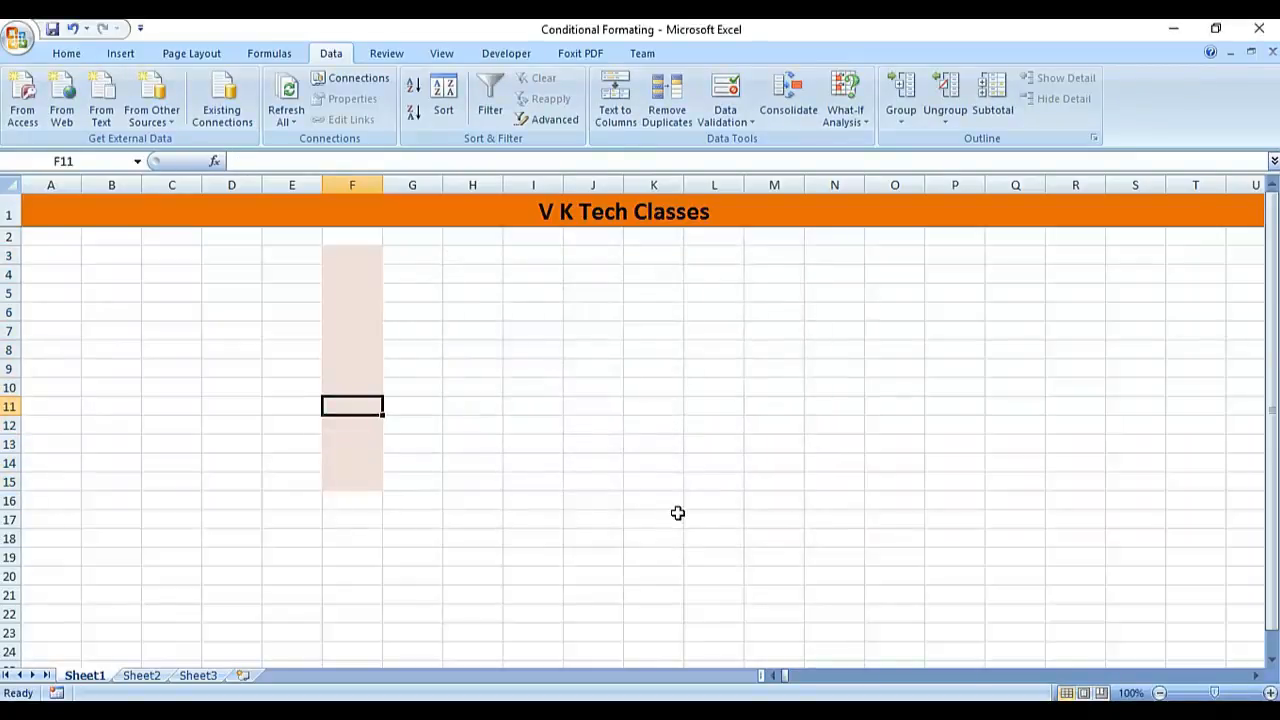
Enter 51 in cell F11 and select cell F9.
type("51")
key("Return")
key("Up")
key("Up")
key("Up")
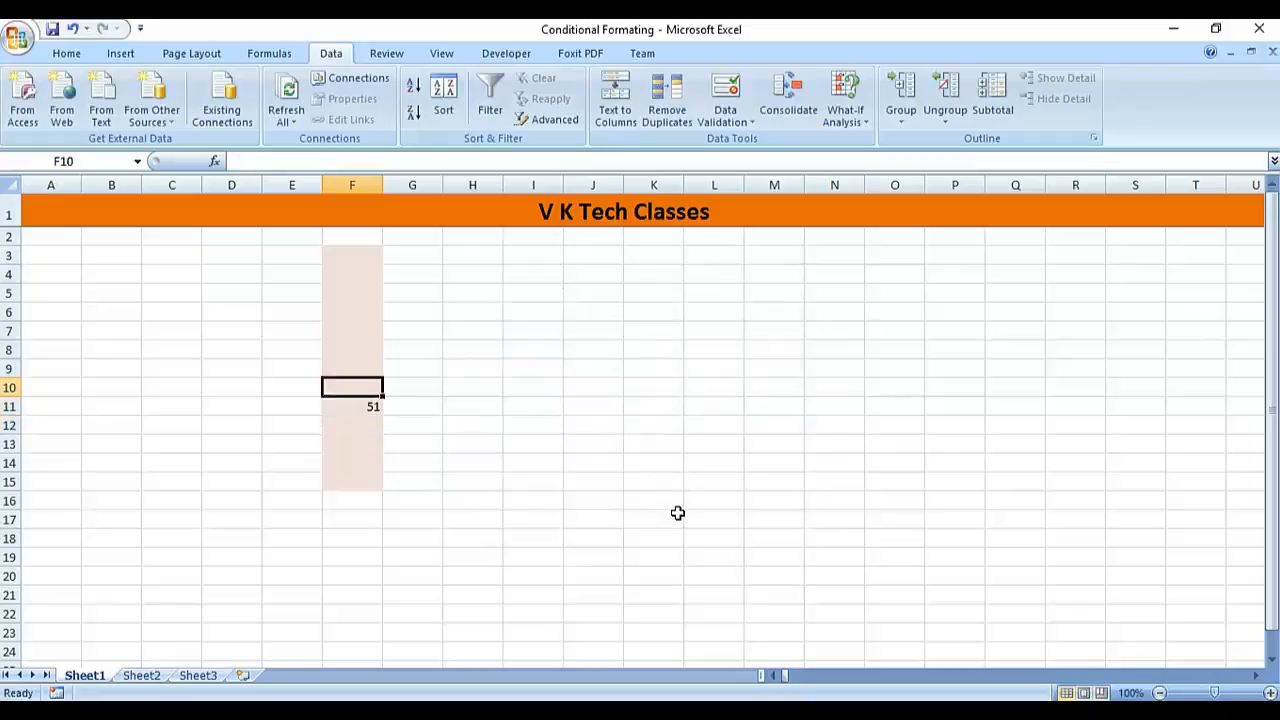
Try to enter the too-small value 49 in cell F9 and cancel the entry.
type("49")
key("Return")
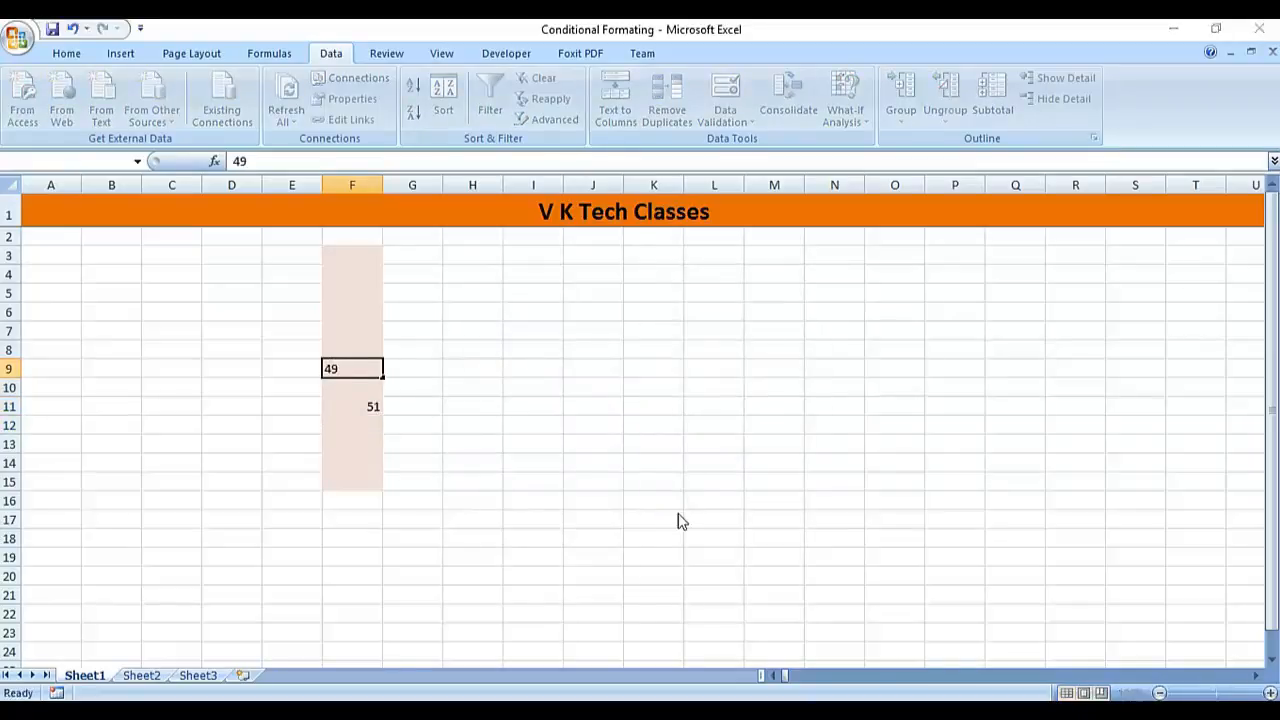
key("Tab")
key("Return")
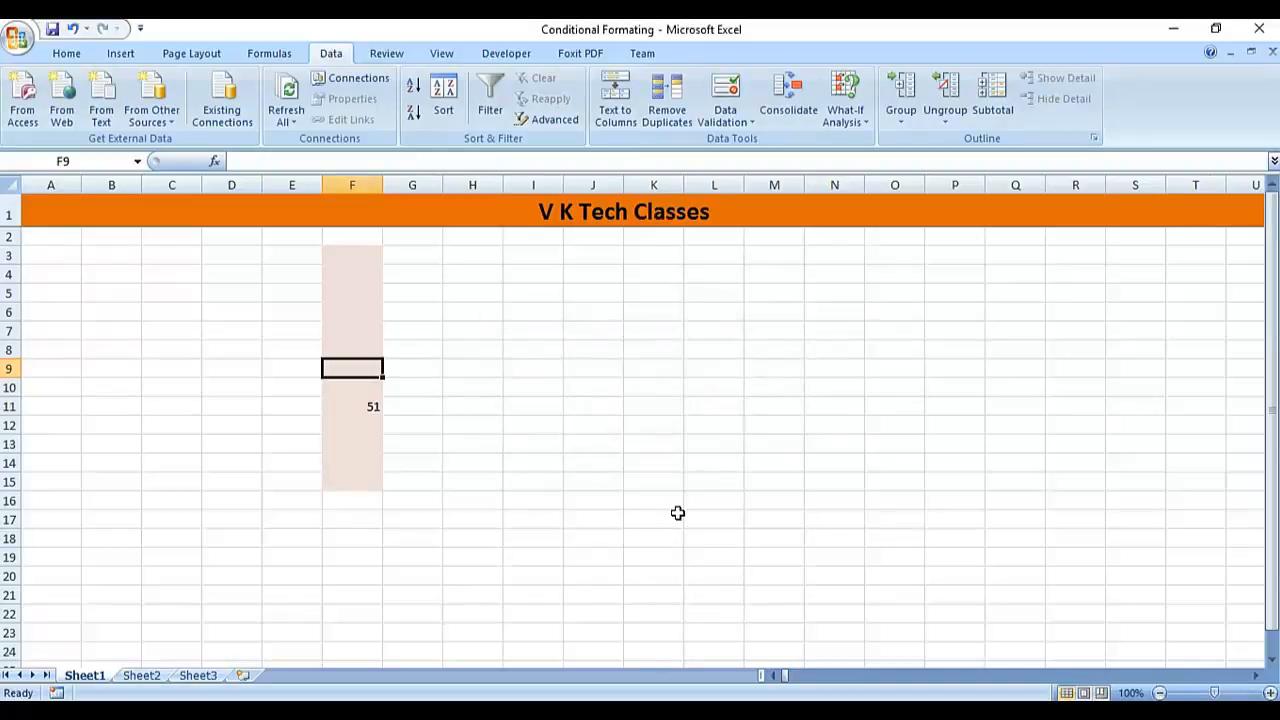
Enter 100 in cell F9 and 1000 in cell F7.
type("100")
key("Return")
key("Up")
key("Up")
key("Up")
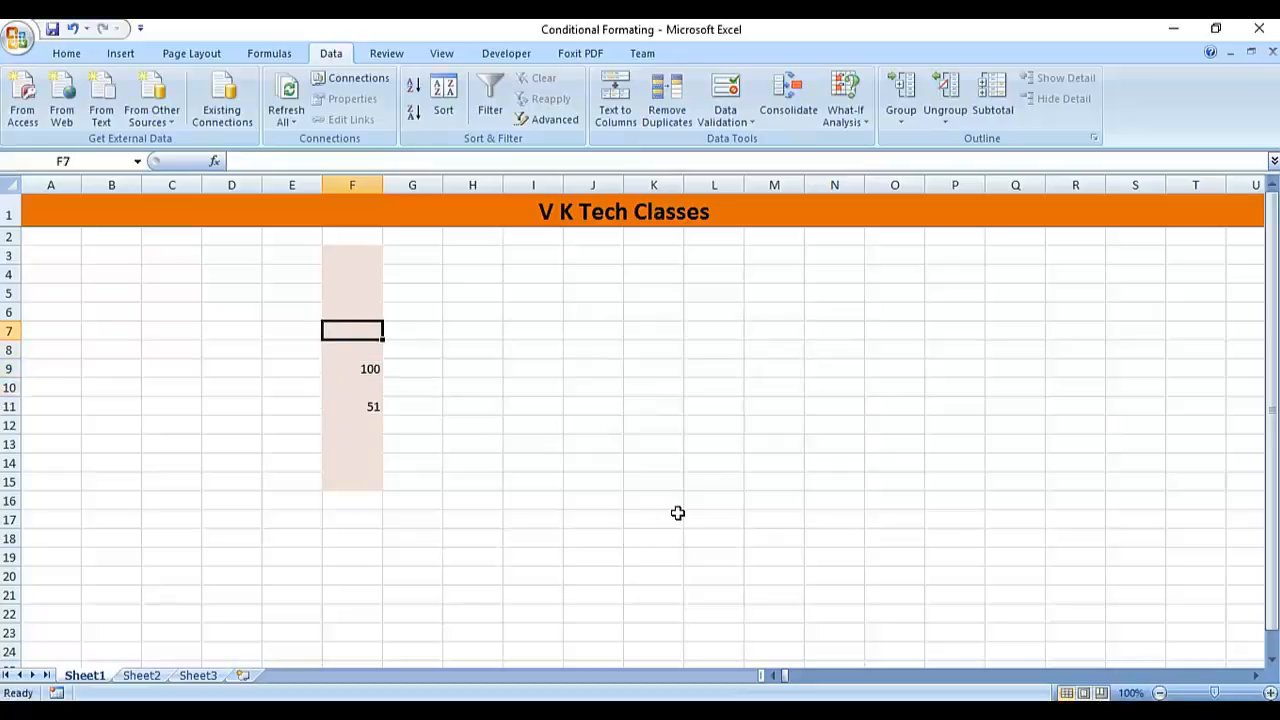
type("1000")
key("Return")
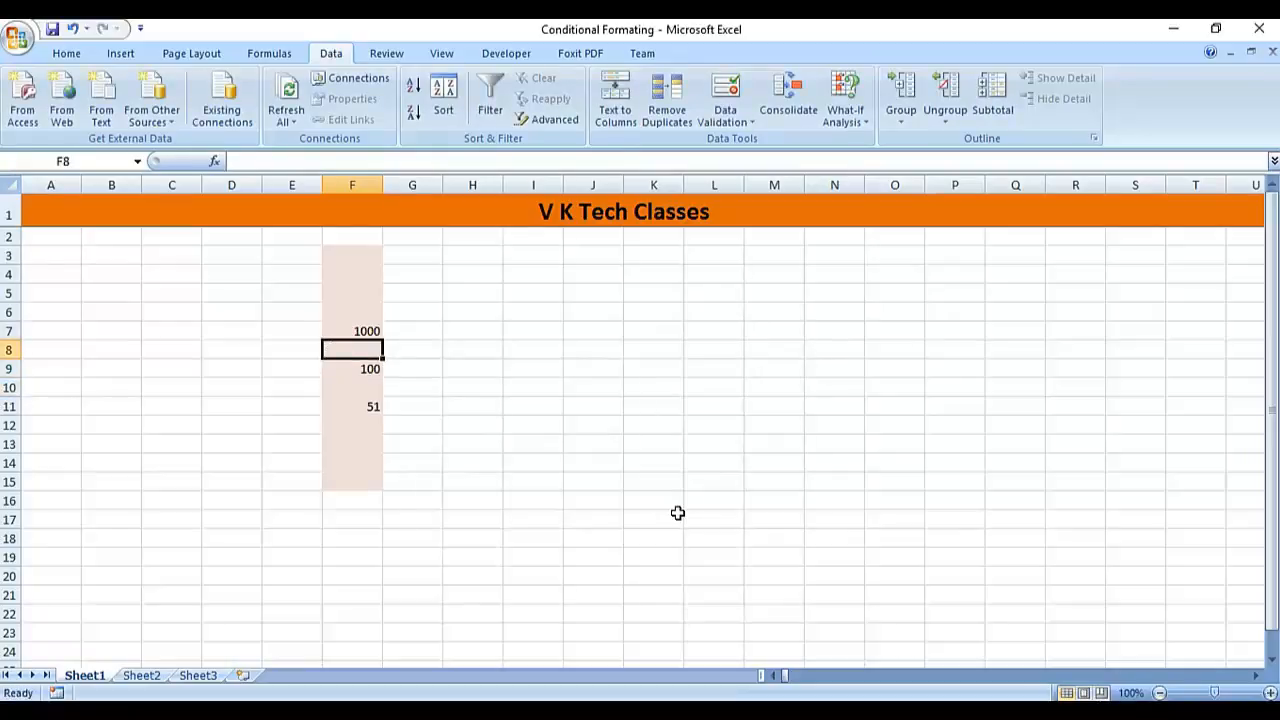
Select the shaded range F3:F15 and delete its test values.
key("Down")
key("Down")
key("Down")
key("Down")
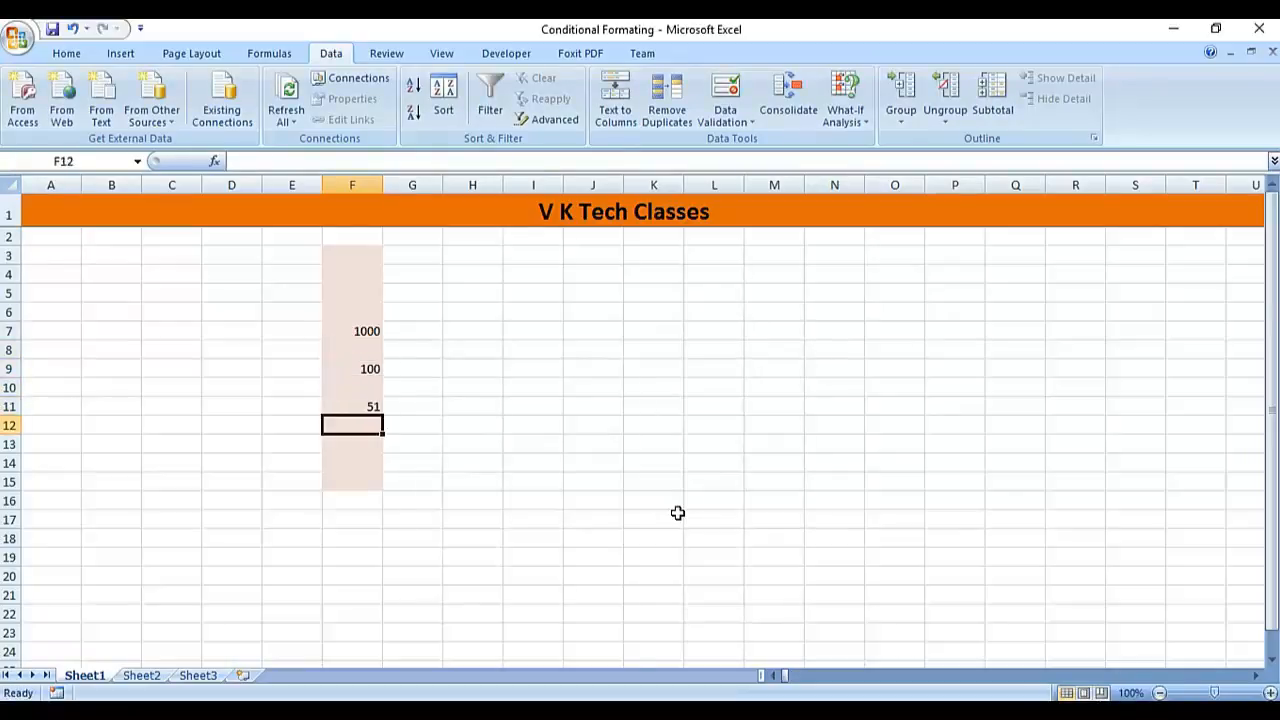
key("Down")
key("Down")
key("Down")
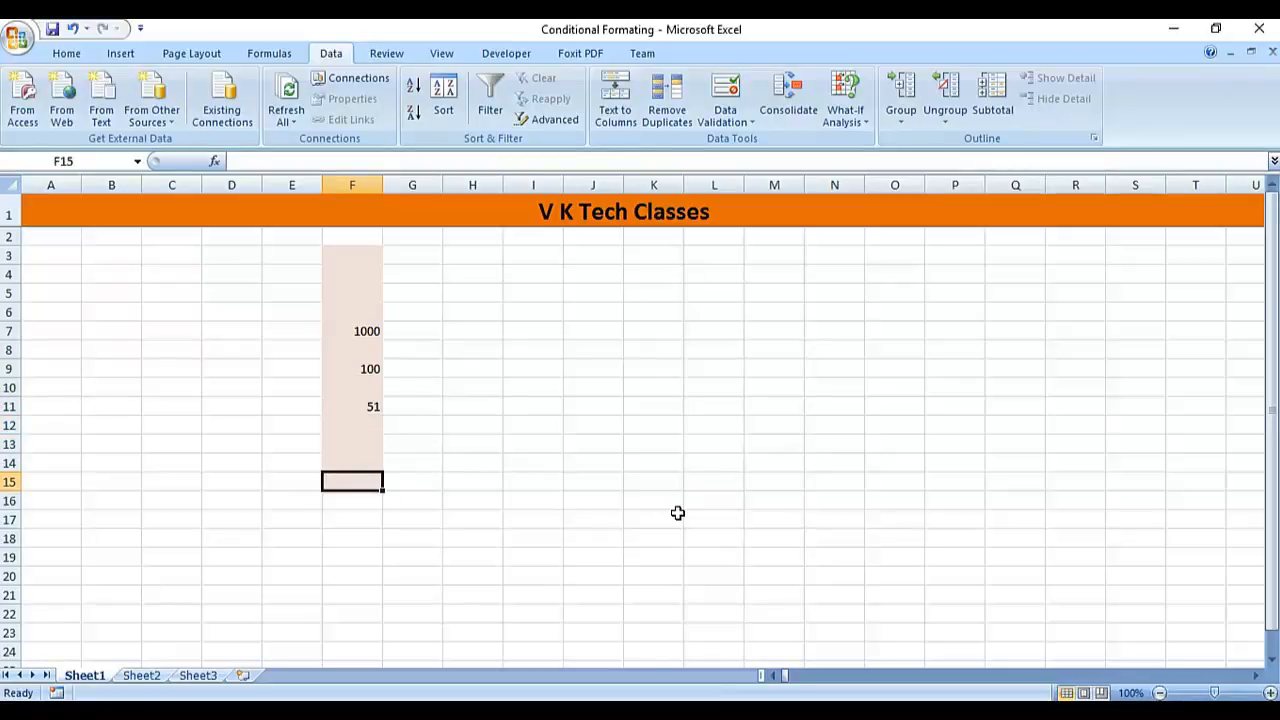
key("shift+Up")
key("shift+Up")
key("shift+Up")
key("shift+Up")
key("shift+Up")
key("shift+Up")
key("shift+Up")
key("shift+Up")
key("shift+Up")
key("shift+Up")
key("shift+Up")
key("shift+Up")
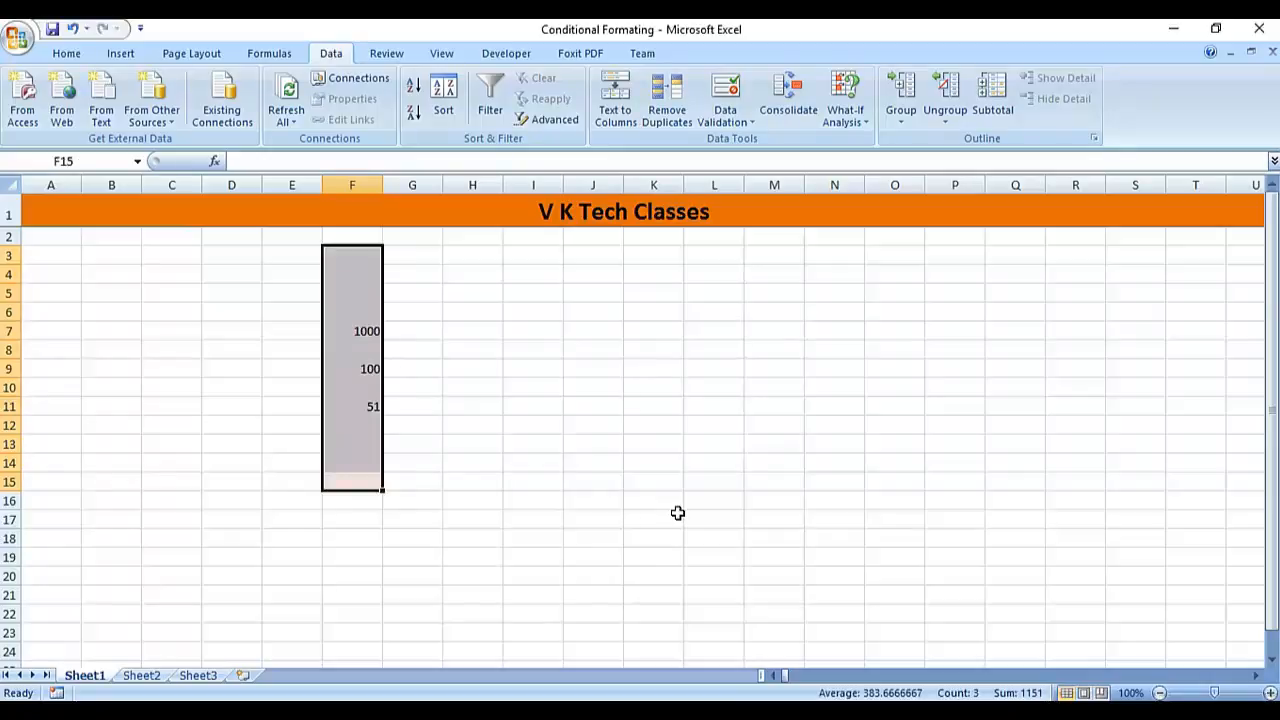
key("Delete")
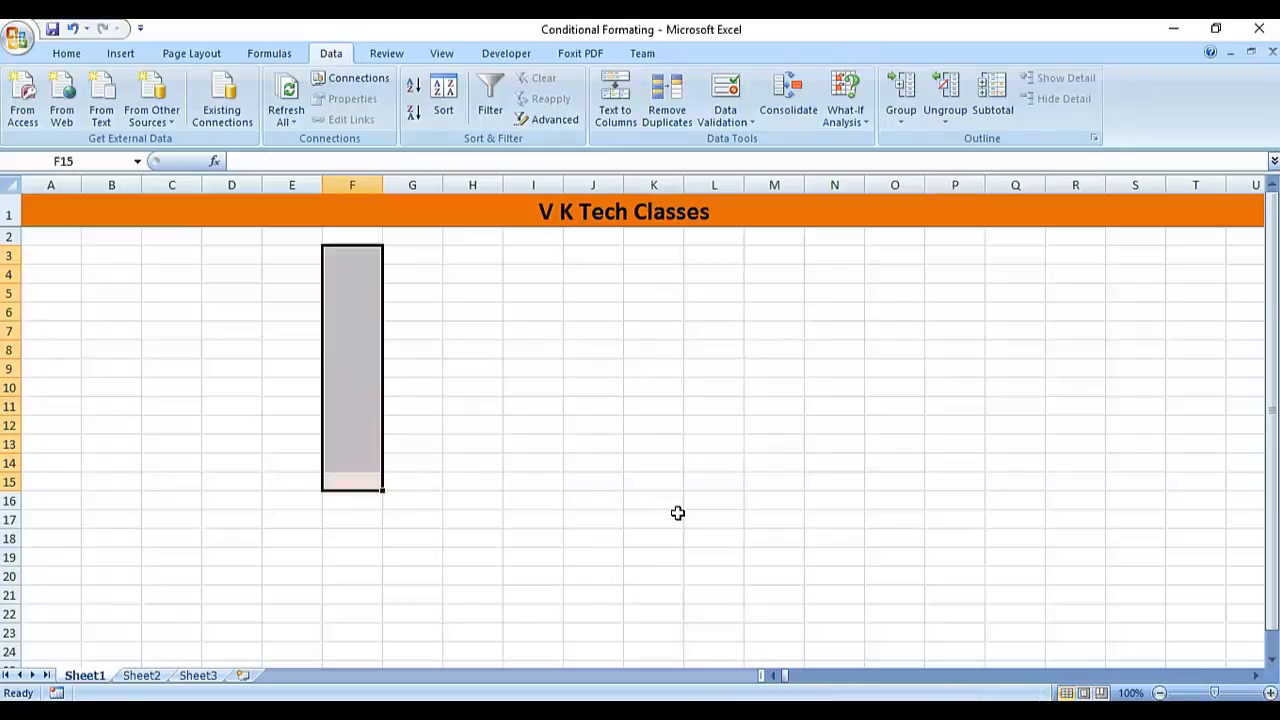
Clear the validation rule on F3:F15 and apply a whole number rule with the condition less than and maximum 50.
left_click(725, 100)
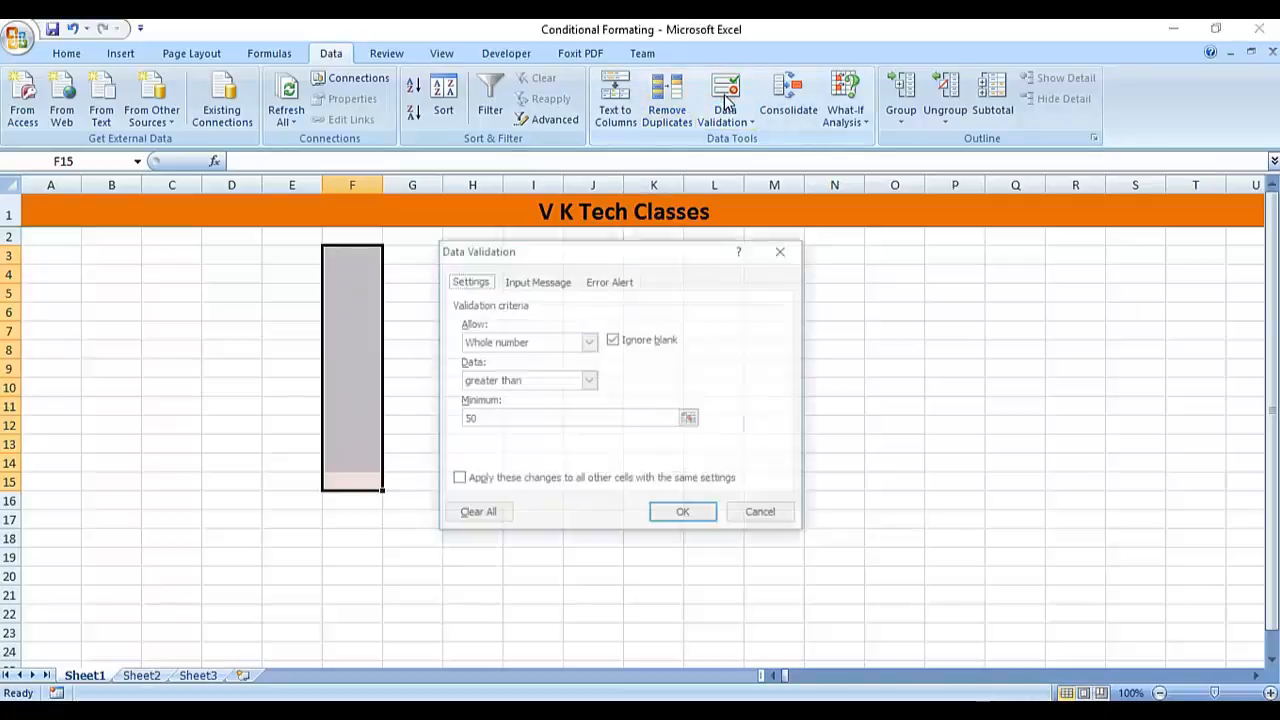
left_click(495, 515)
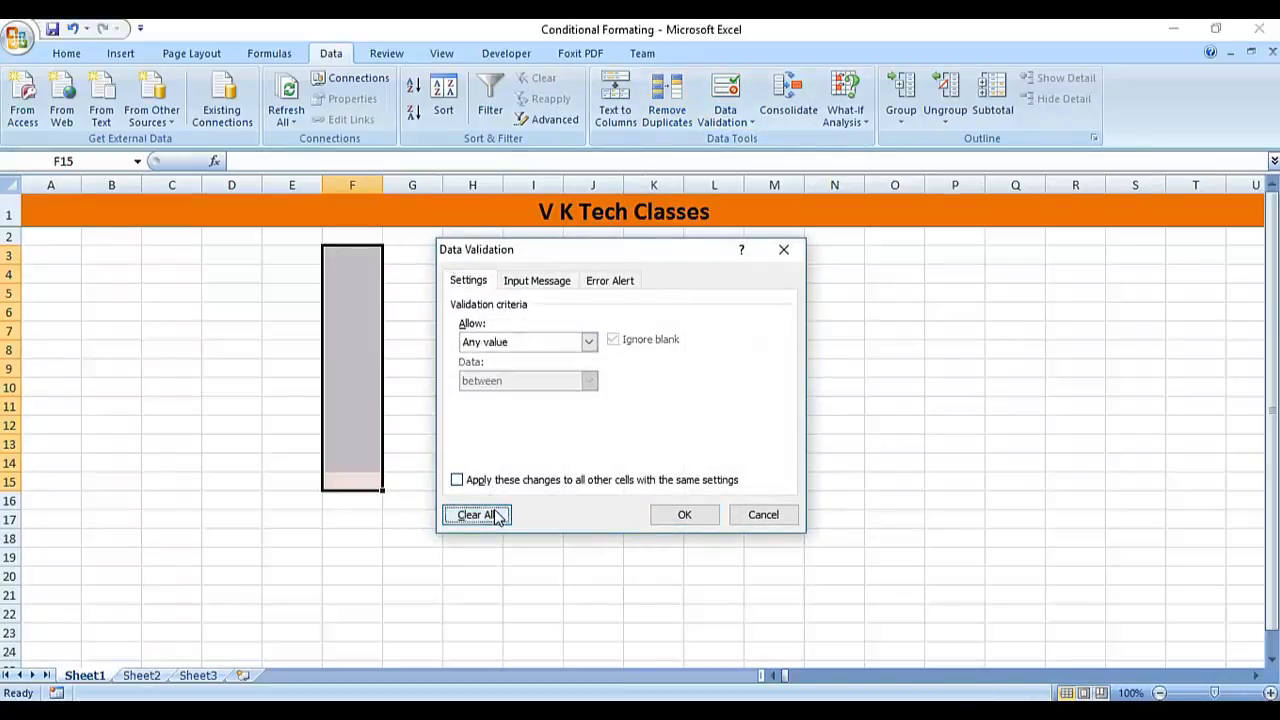
left_click(589, 342)
left_click(585, 373)
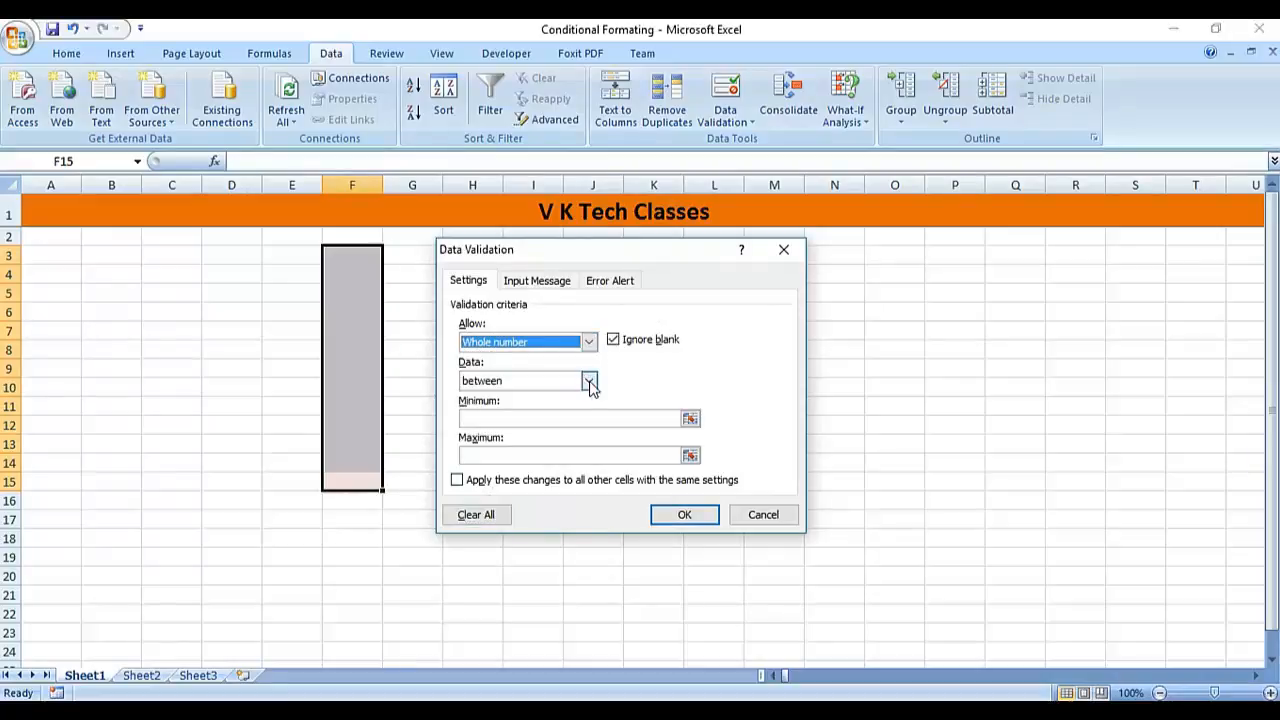
left_click(589, 381)
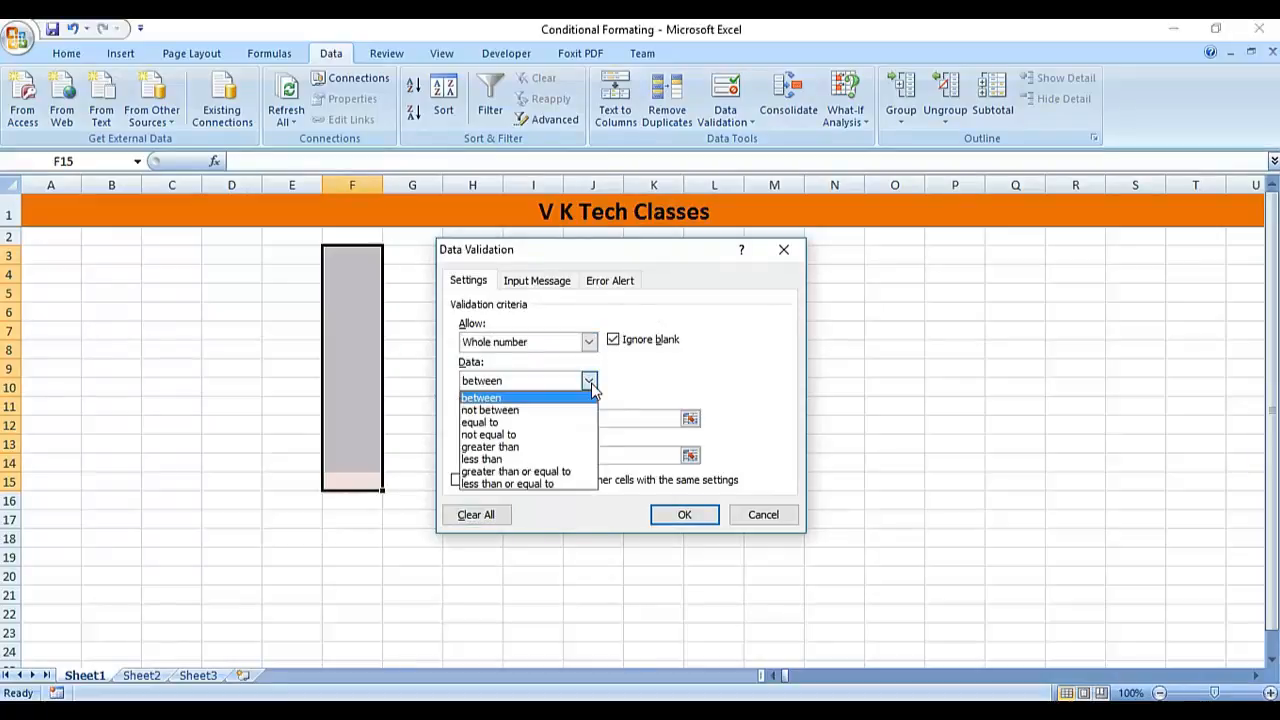
left_click(563, 459)
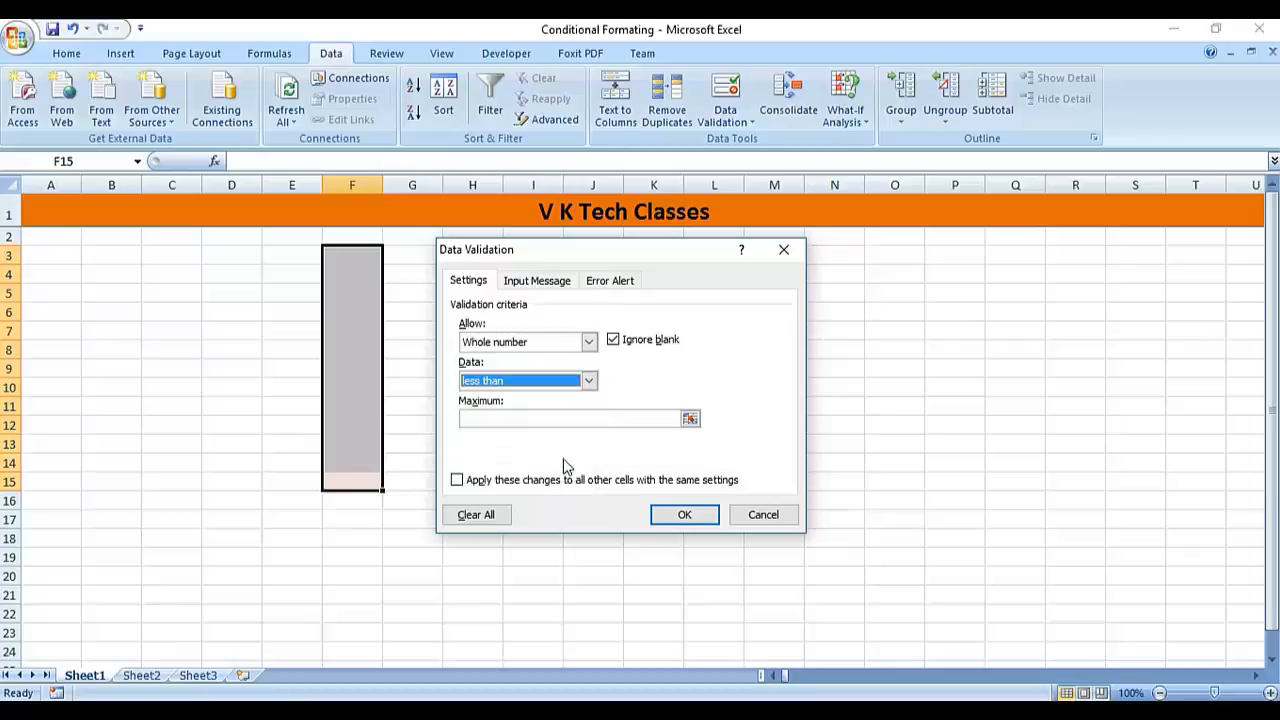
left_click(545, 418)
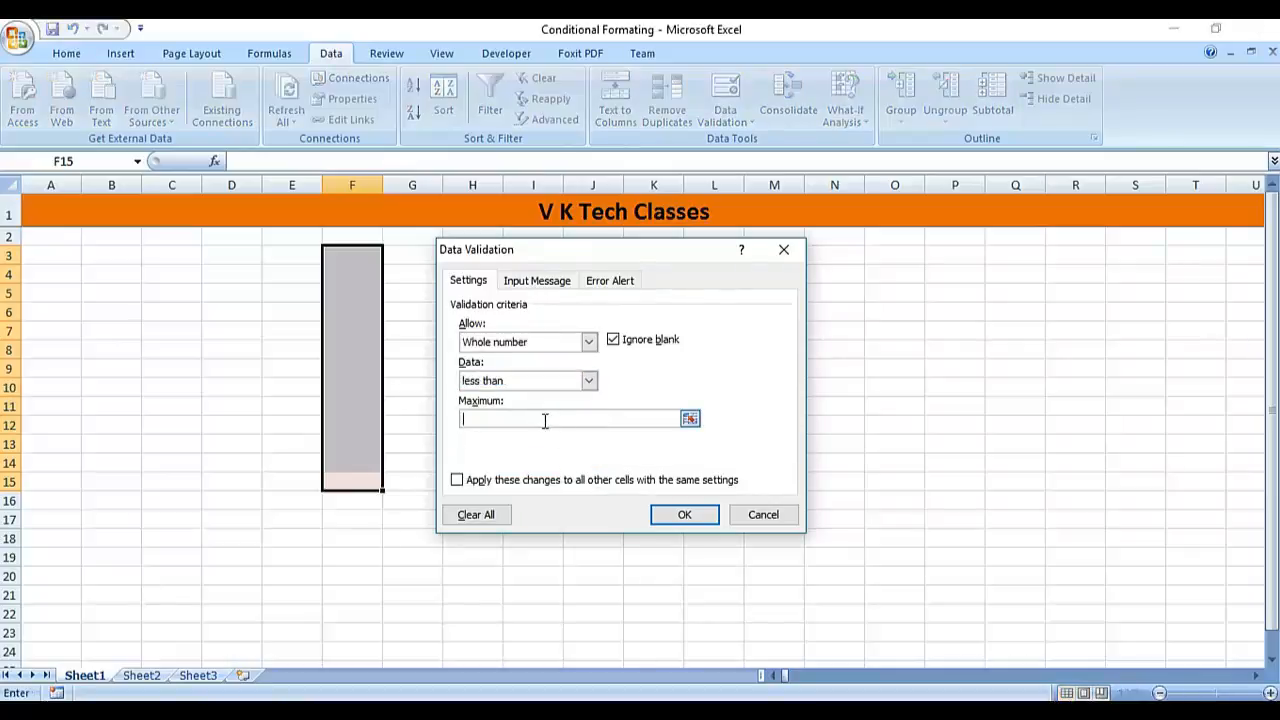
type("50")
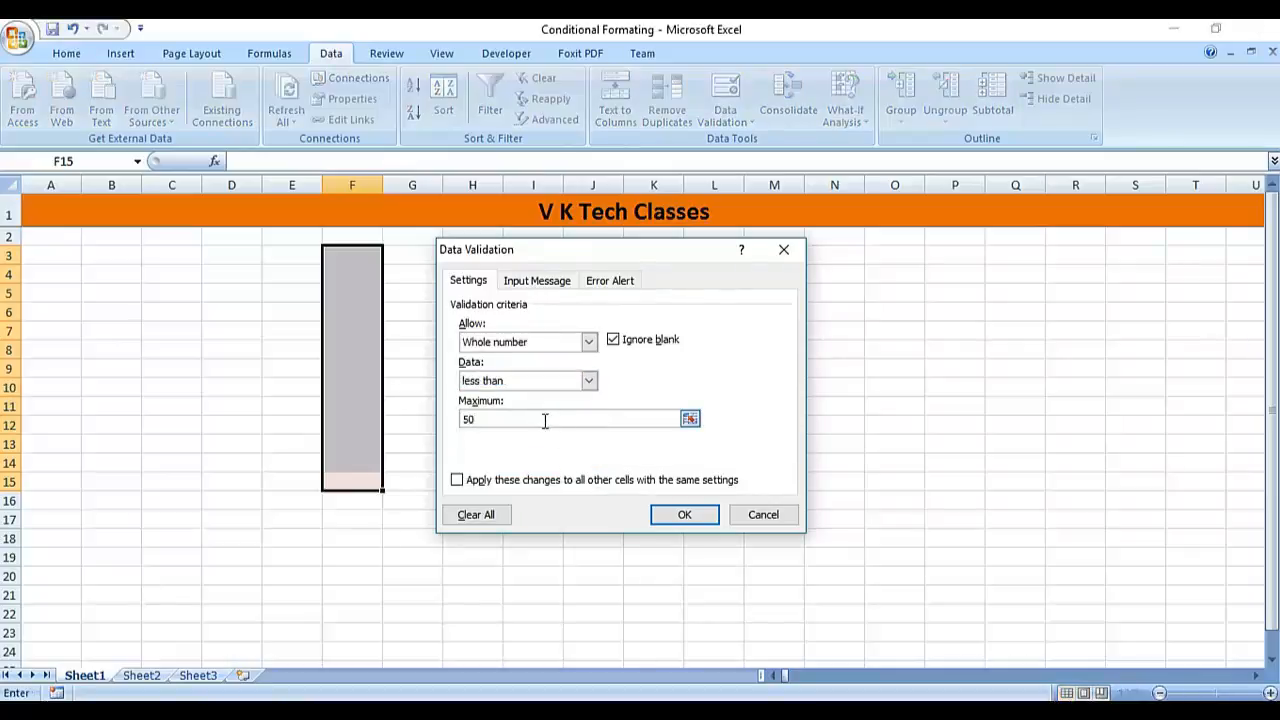
left_click(672, 514)
Enter the allowed values 49 in cell F9 and 5 in cell F11.
key("Down")
key("Up")
key("Up")
key("Up")
key("Up")
key("Up")
key("Up")
key("Up")
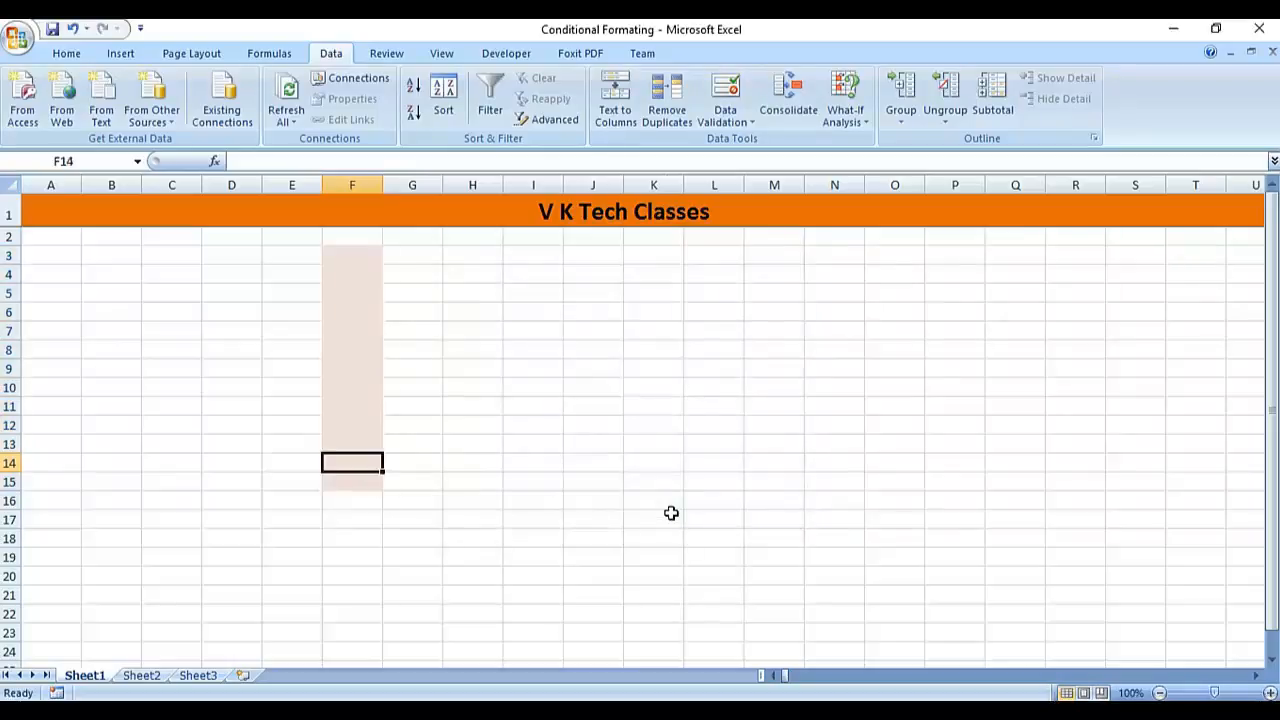
type("49")
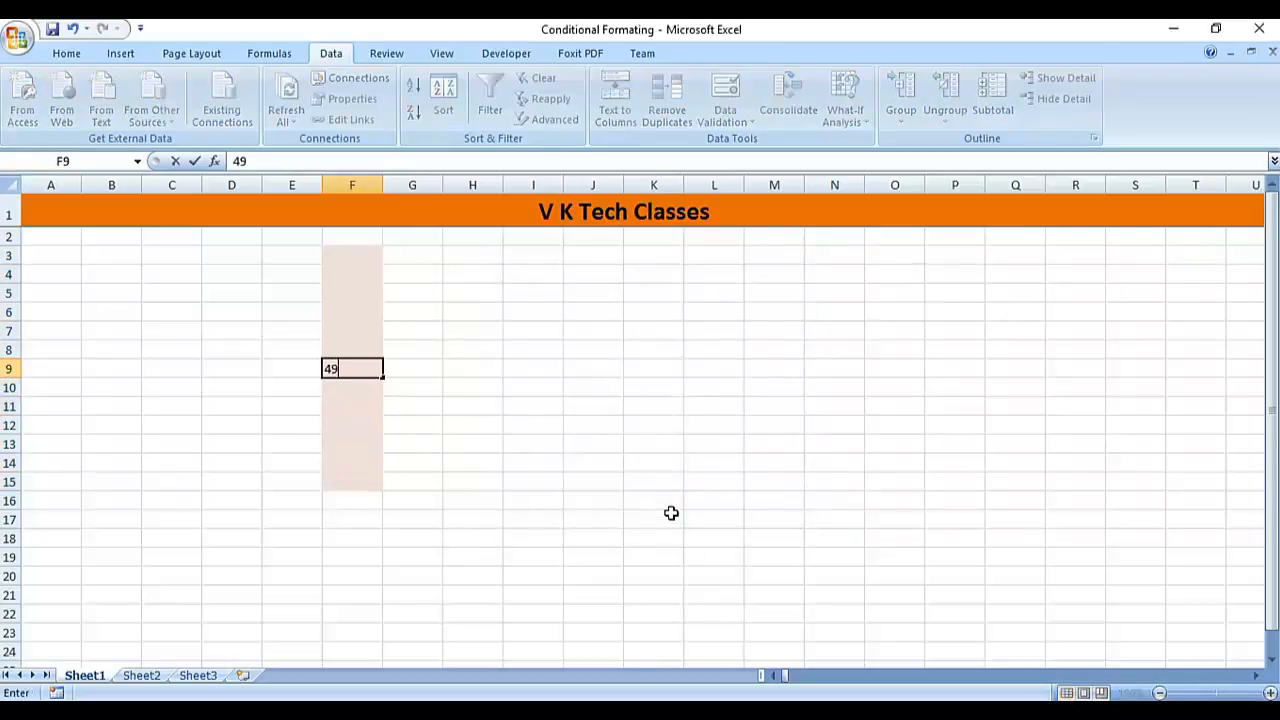
key("Return")
key("Down")
type("56")
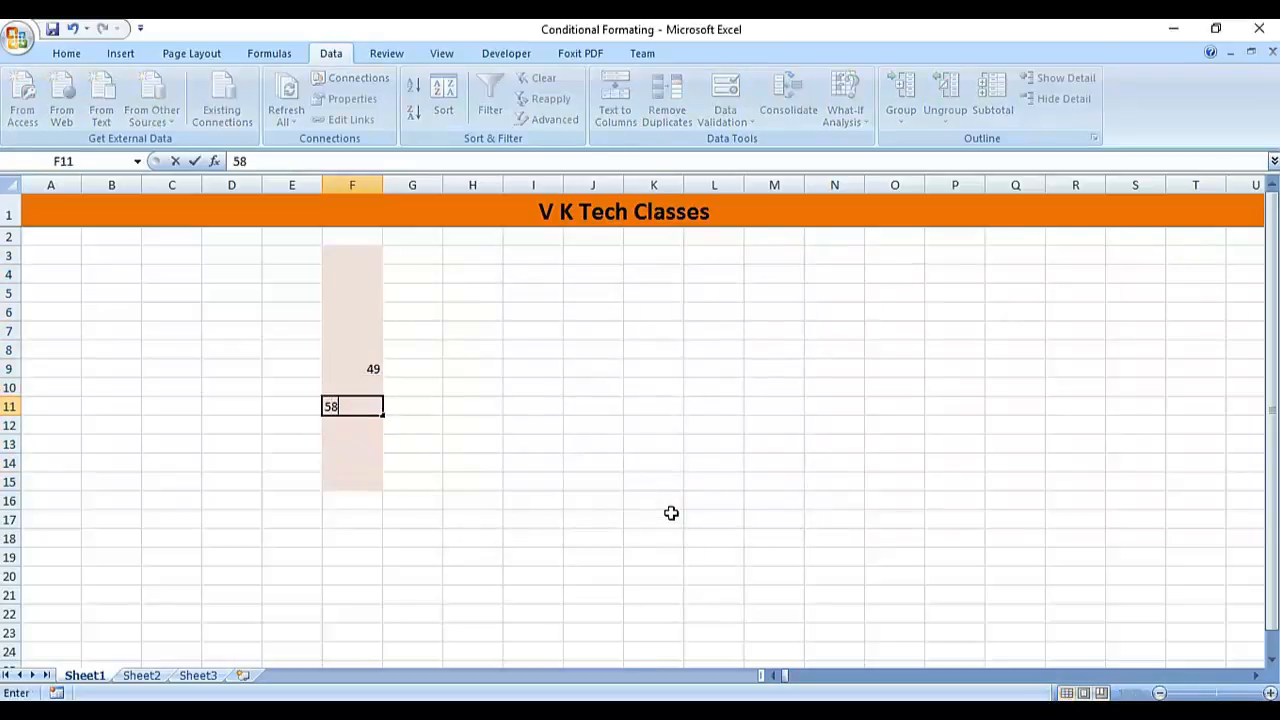
key("BackSpace")
key("Return")
Try to enter the boundary value 50 in cell F14 and cancel the entry.
key("Down")
key("Down")
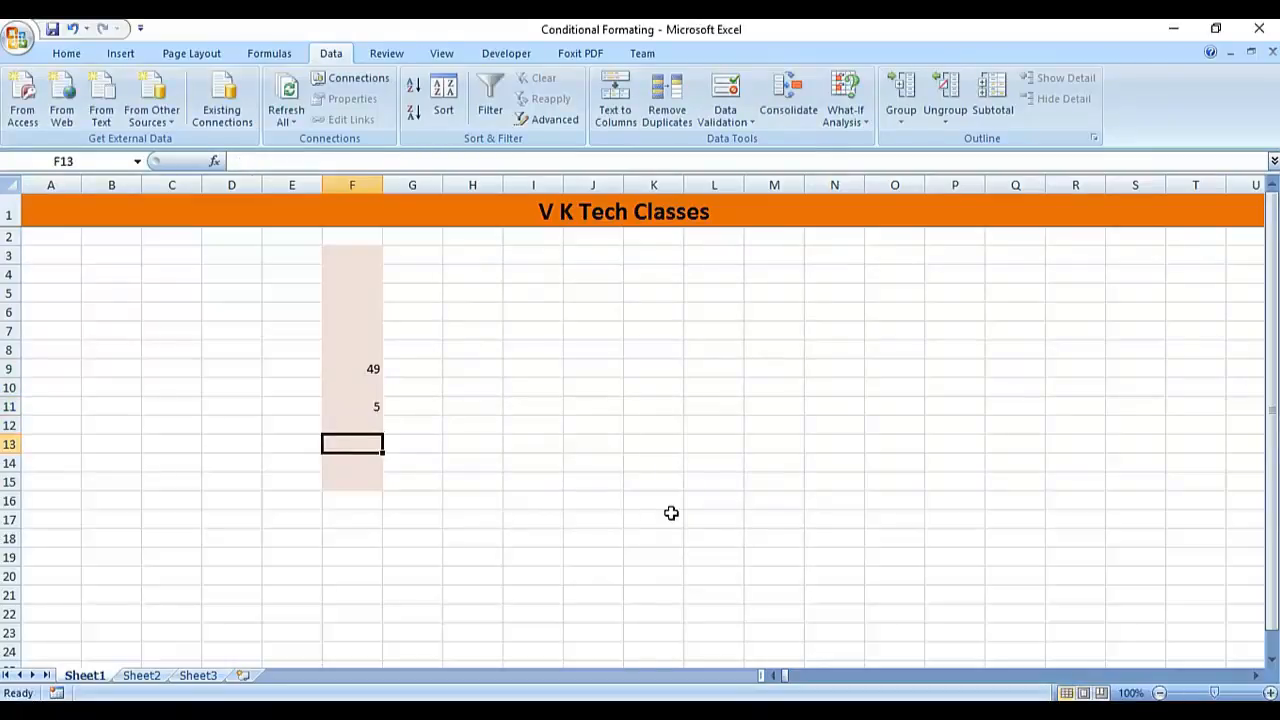
type("56")
key("Return")
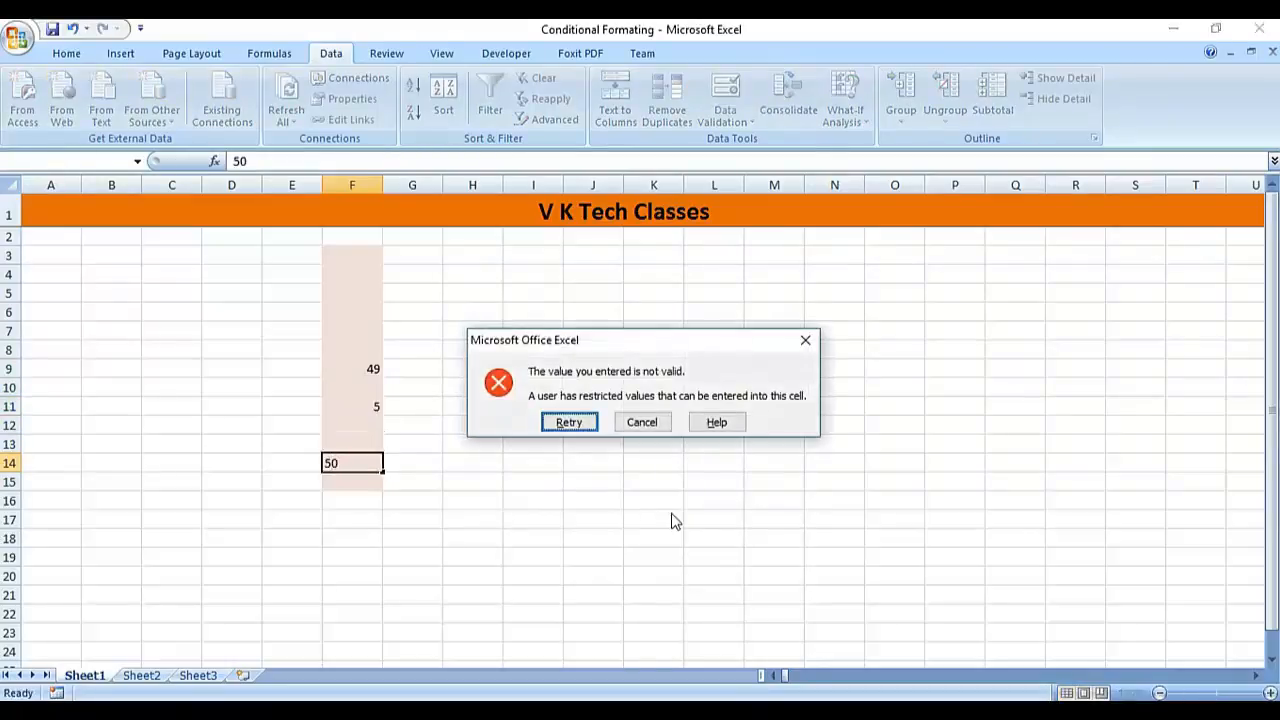
key("Tab")
key("Return")
Try to enter the value 59 in cell F14 and cancel the entry.
type("59")
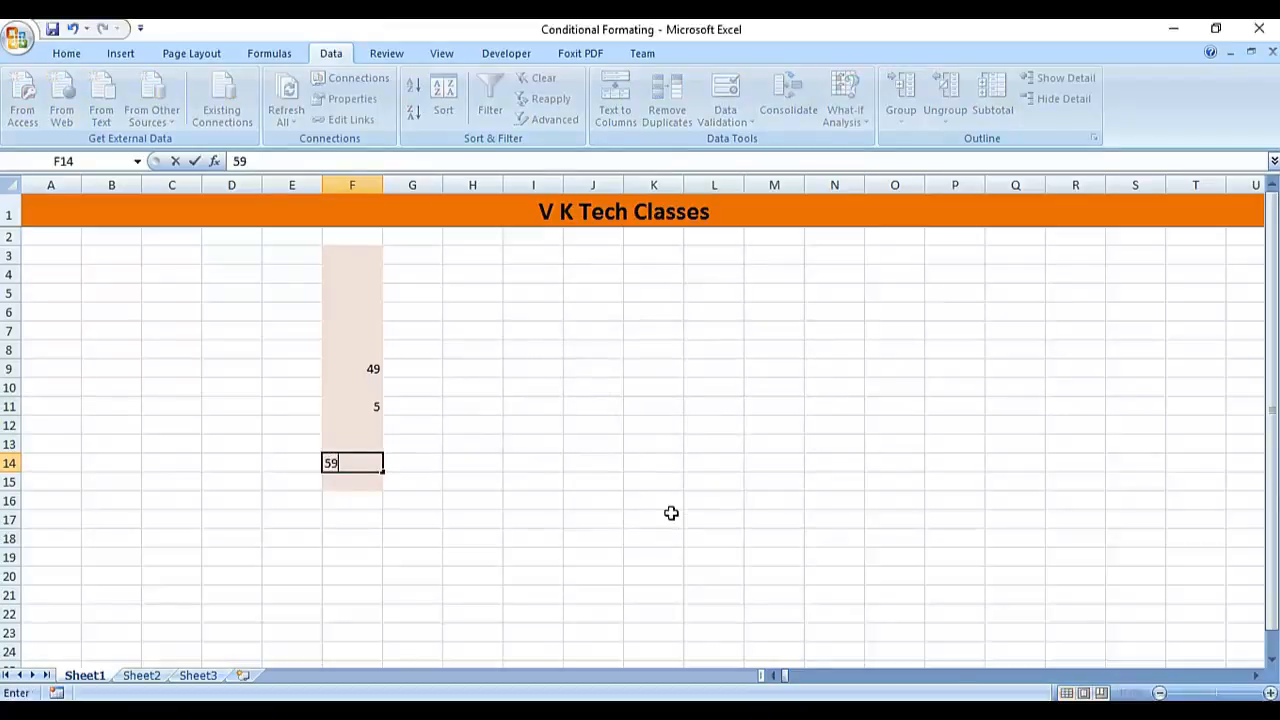
key("Return")
key("Tab")
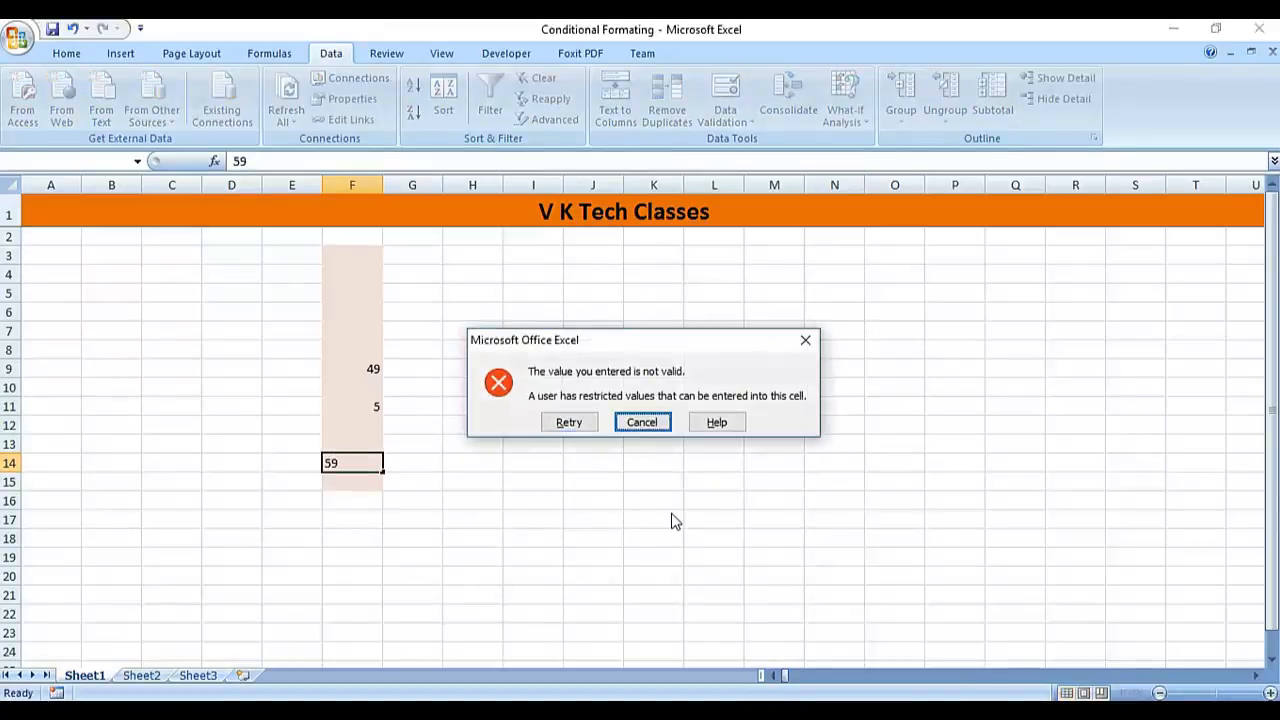
key("Return")
Select the shaded range F3:F15 and delete its test values.
key("Down")
key("shift+Up")
key("shift+Up")
key("shift+Up")
key("shift+Up")
key("shift+Up")
key("shift+Up")
key("shift+Up")
key("shift+Up")
key("shift+Up")
key("shift+Up")
key("shift+Up")
key("shift+Up")
key("shift+Up")
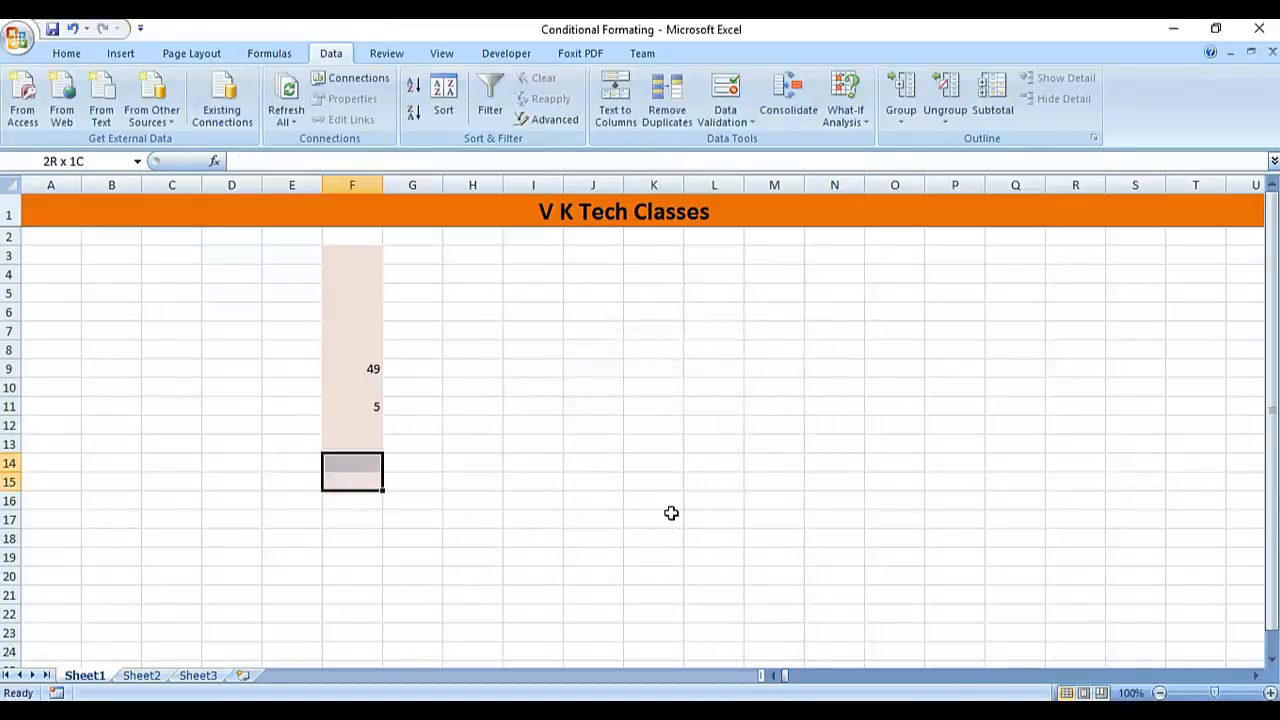
key("shift+Down")
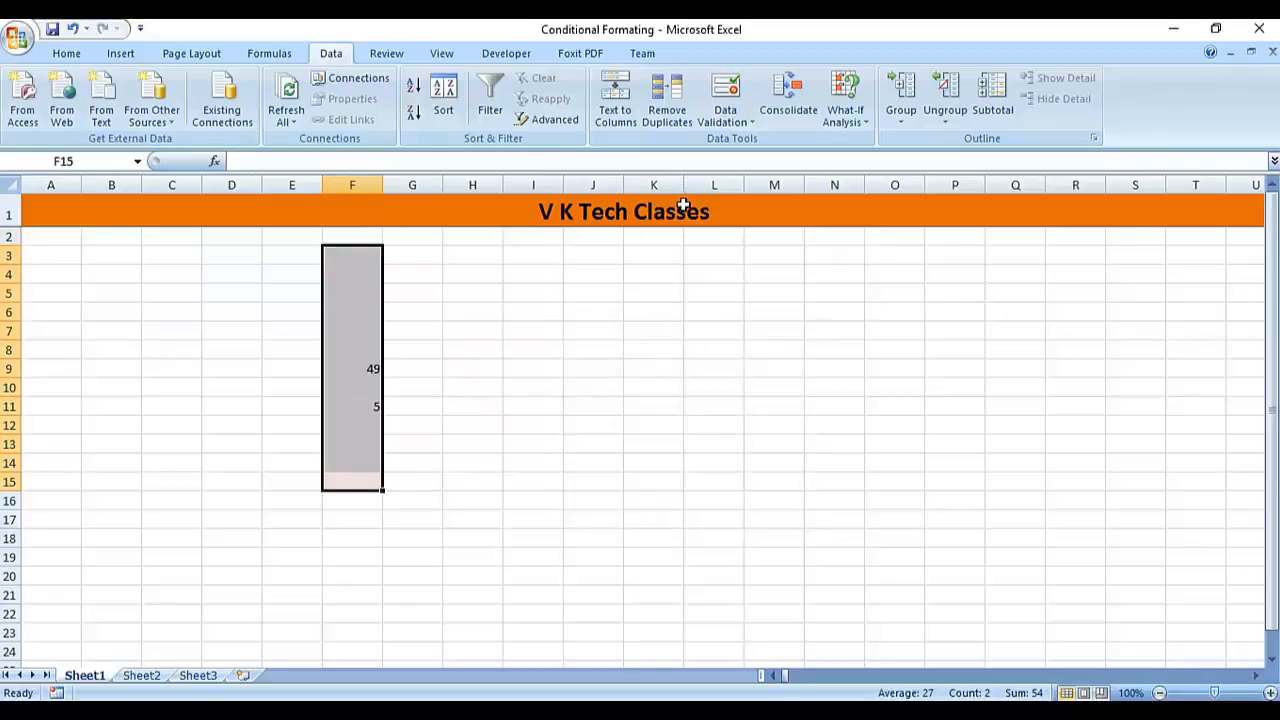
key("Delete")
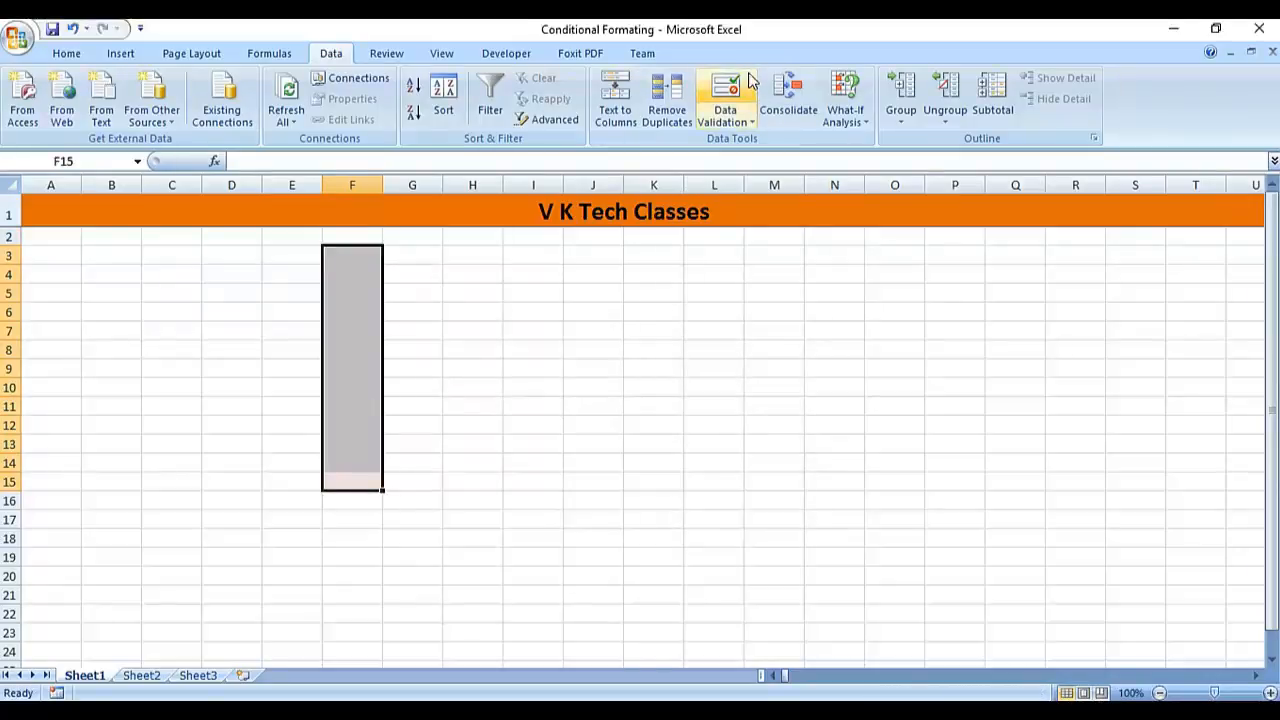
Clear the validation rule on F3:F15 and apply a whole number rule with the condition greater than or equal to and minimum 50.
left_click(725, 93)
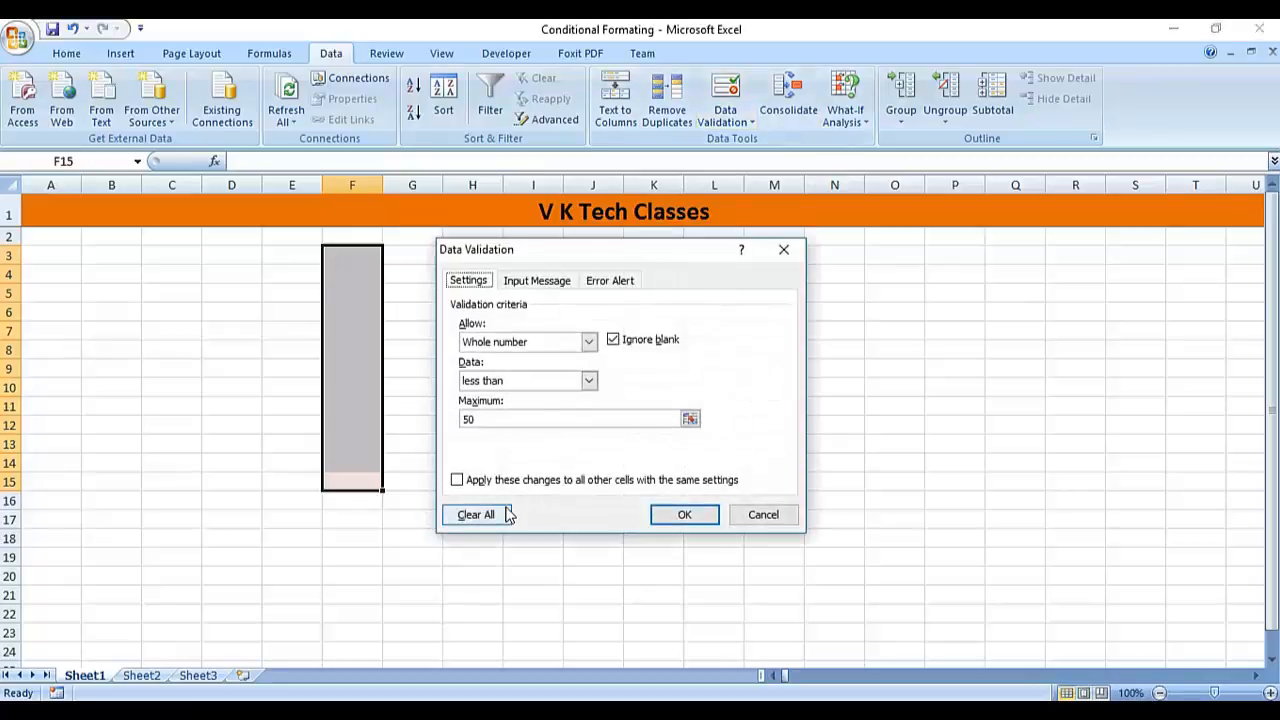
left_click(507, 514)
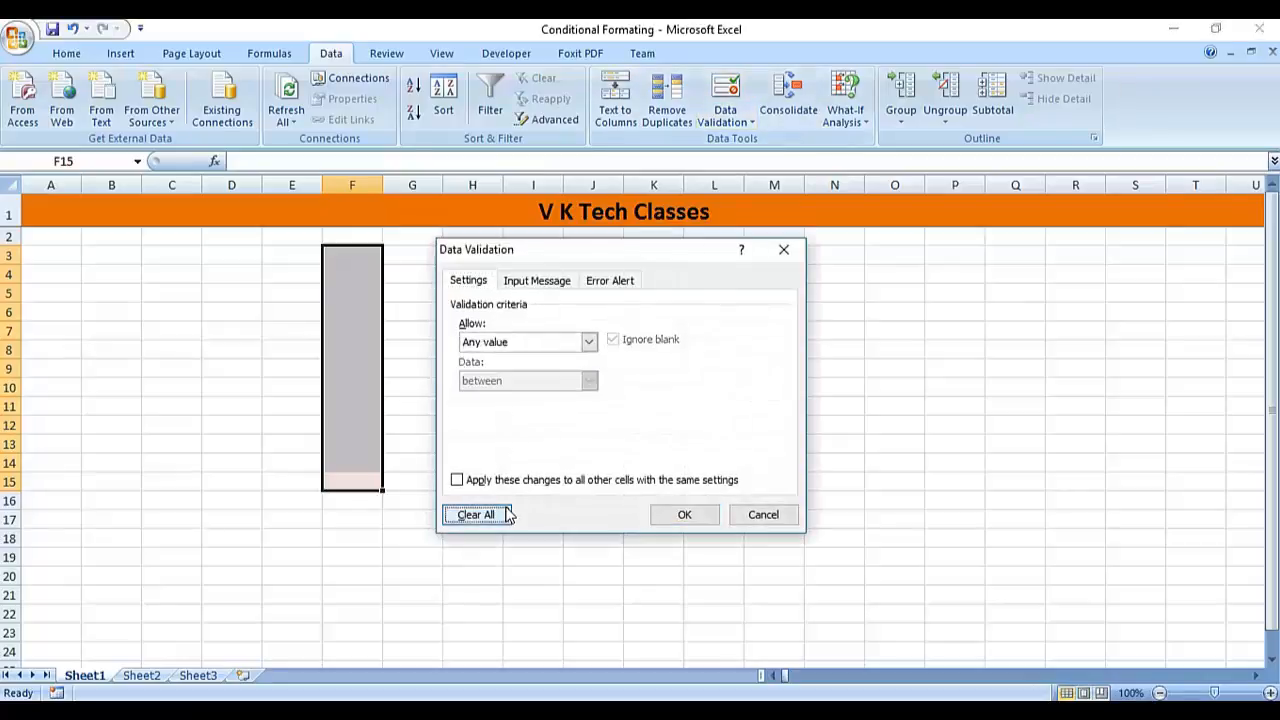
left_click(590, 342)
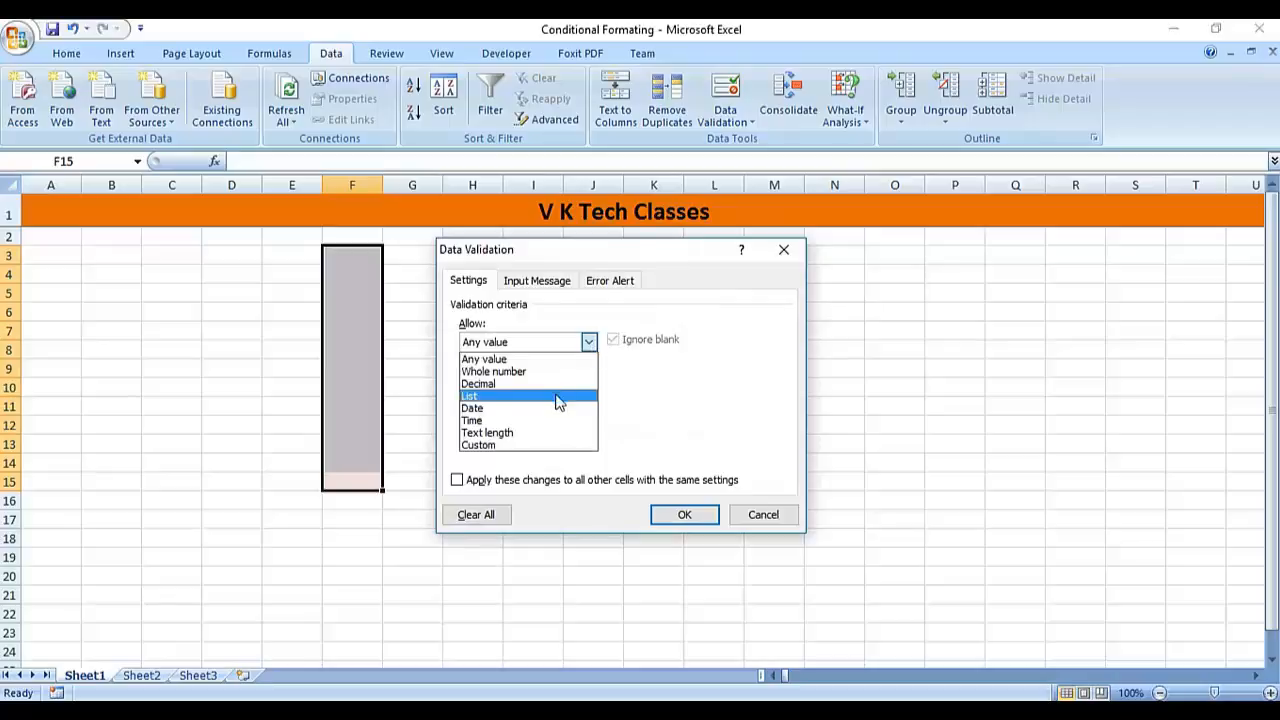
left_click(555, 375)
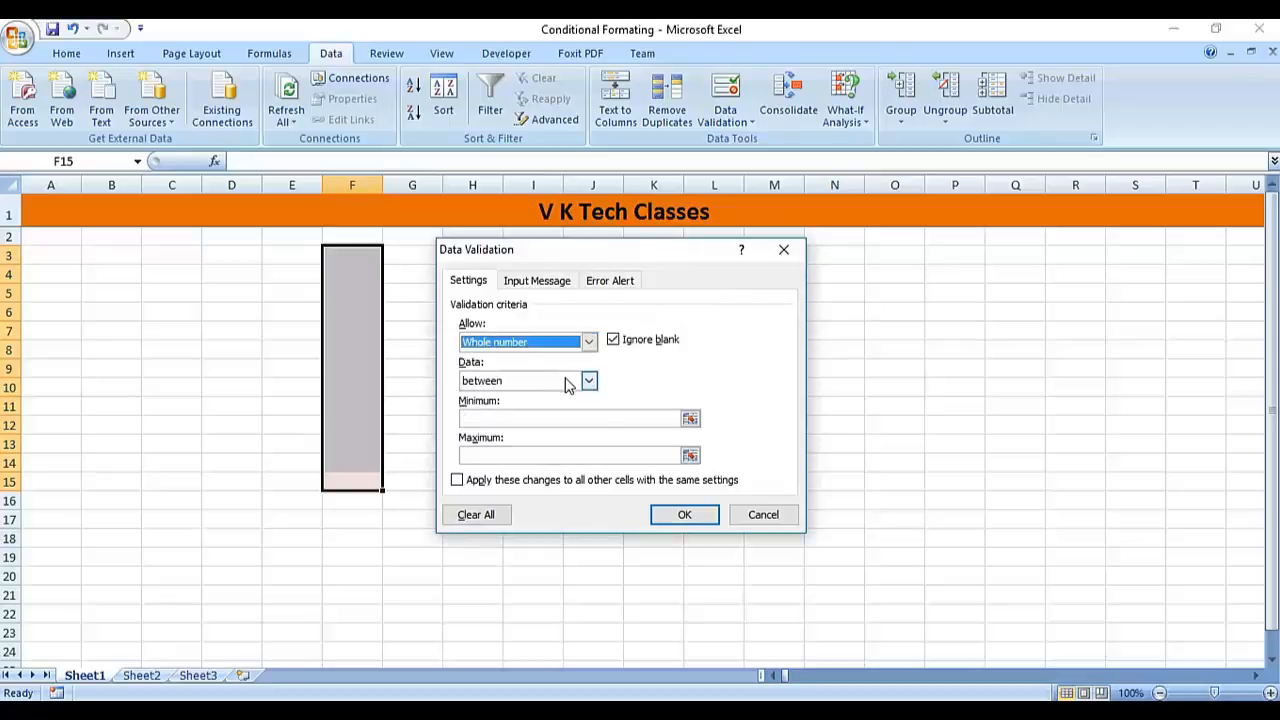
left_click(566, 381)
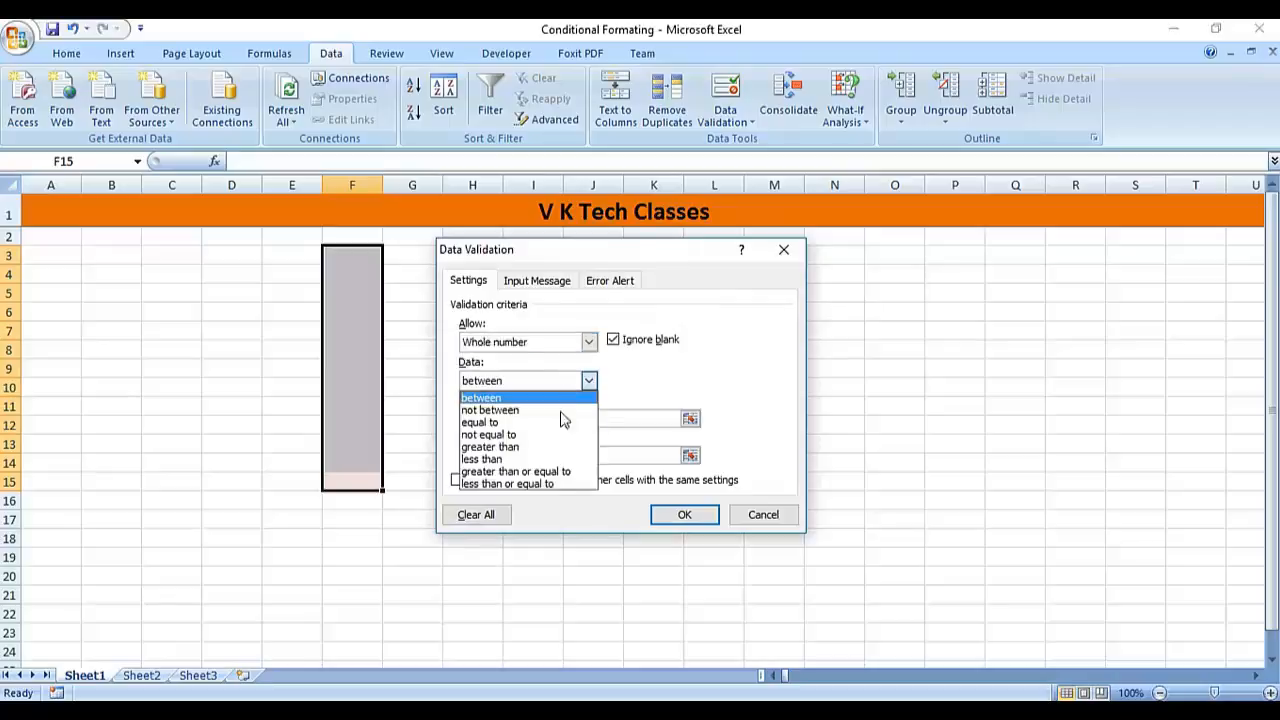
left_click(566, 472)
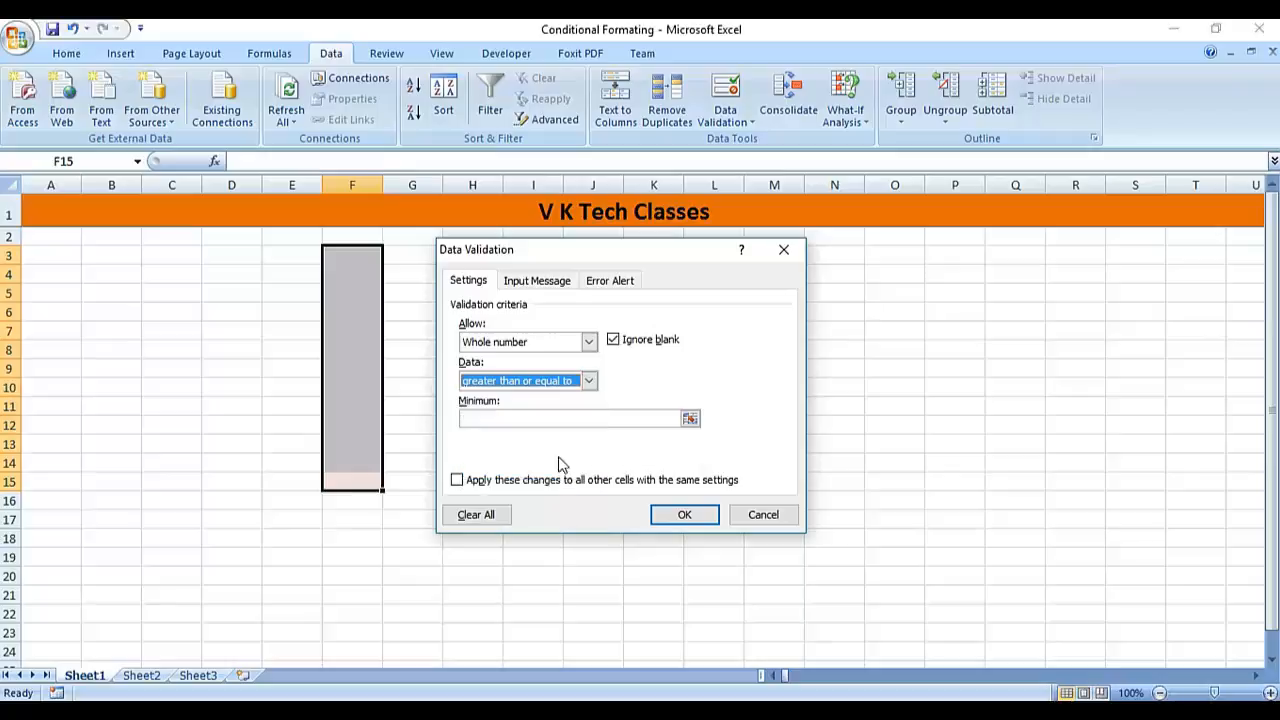
left_click(555, 419)
type("50")
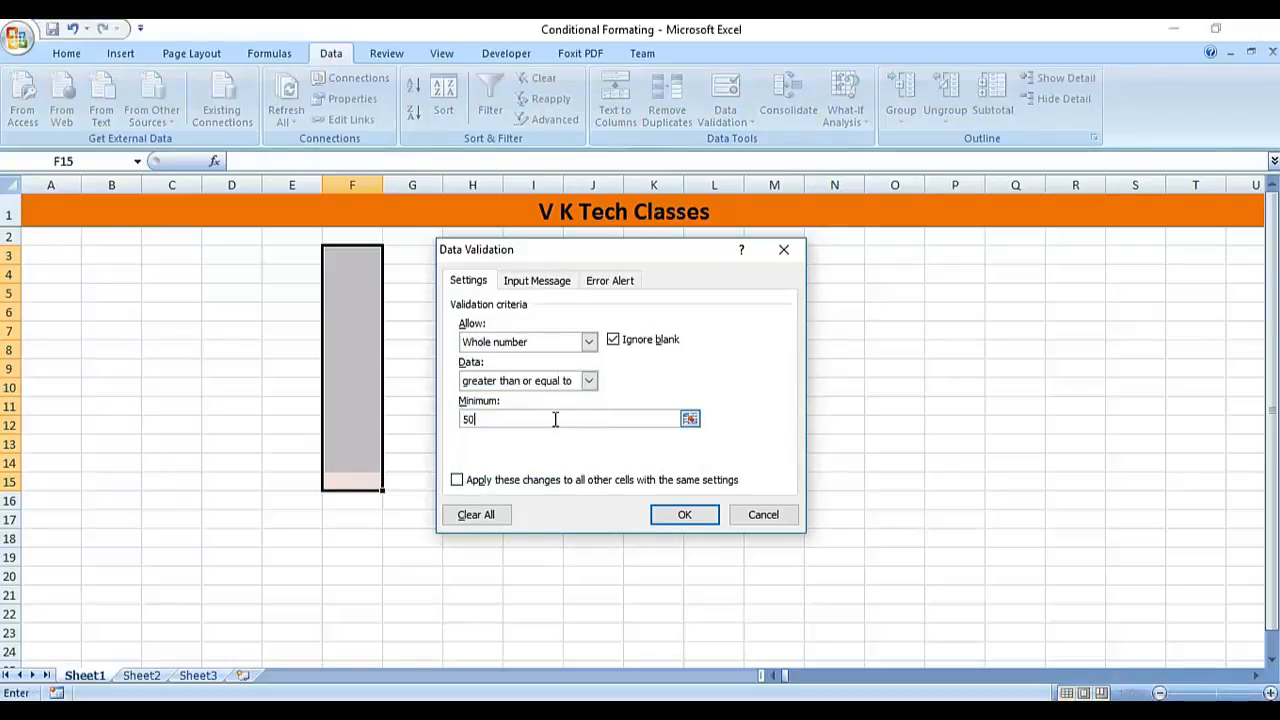
left_click(680, 514)
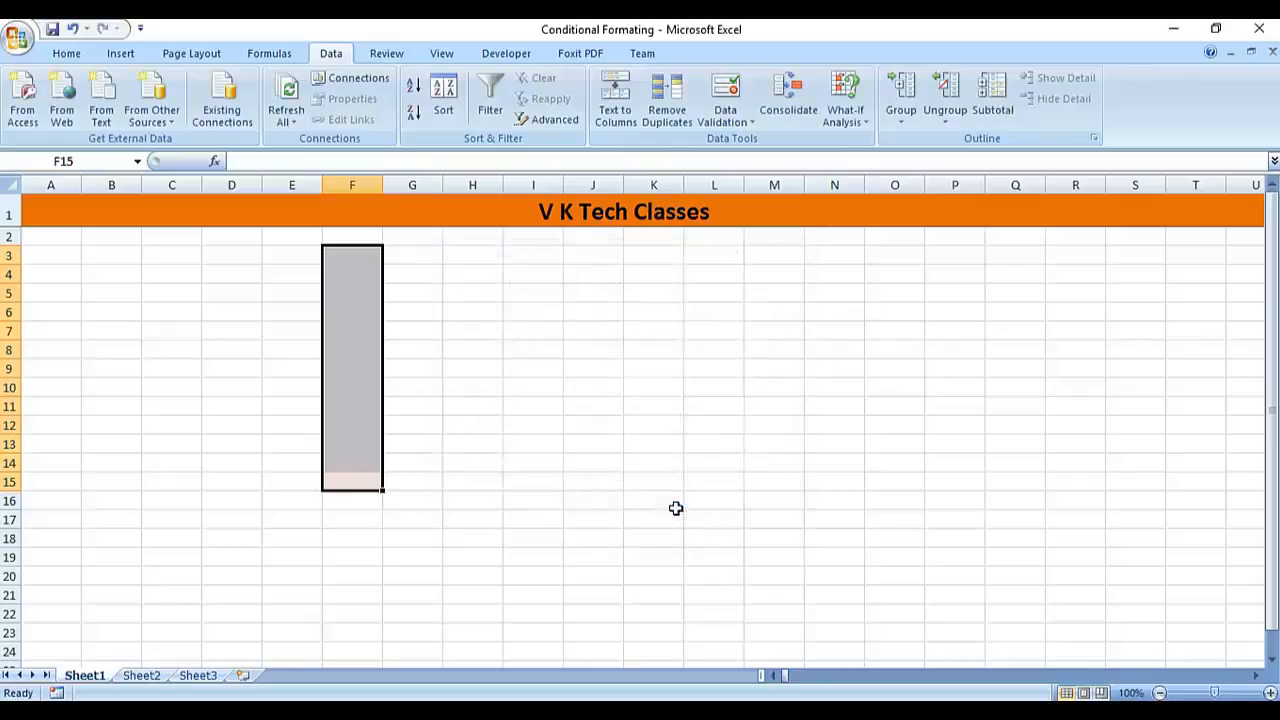
Enter the allowed values 50 in cell F11 and 59 in cell F12.
key("Down")
key("Up")
key("Up")
key("Up")
key("Up")
key("Up")
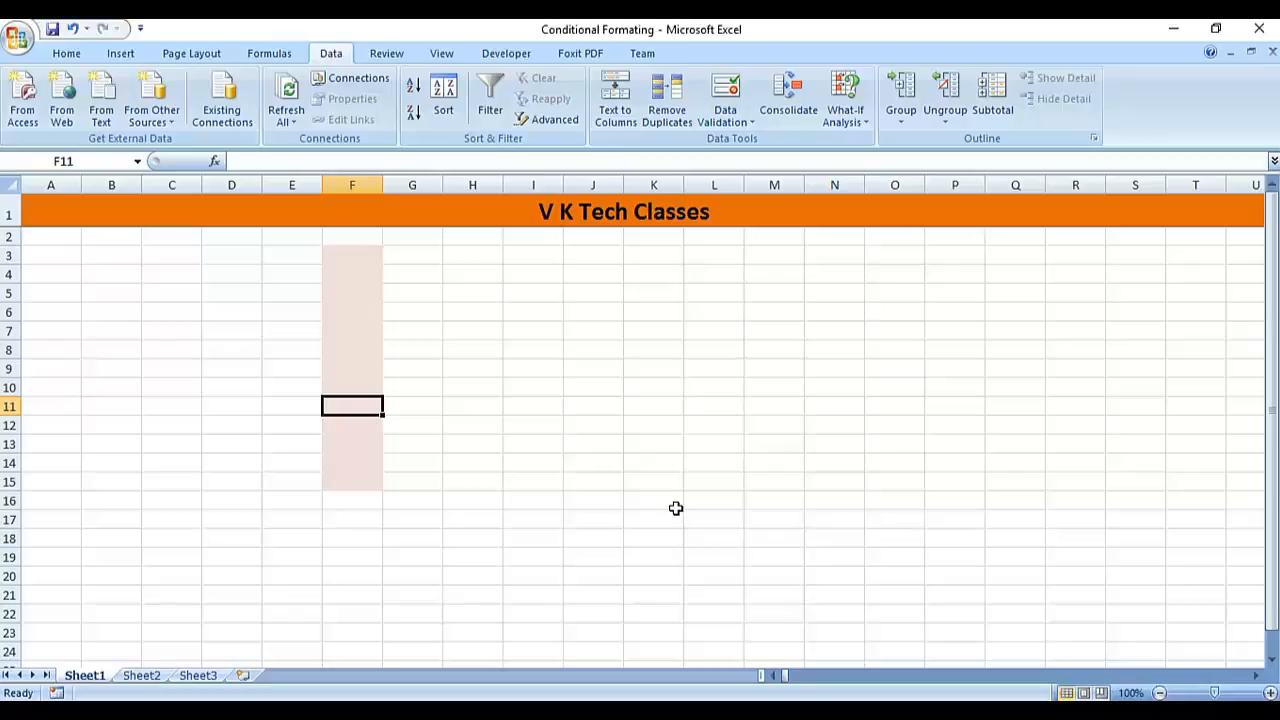
type("50")
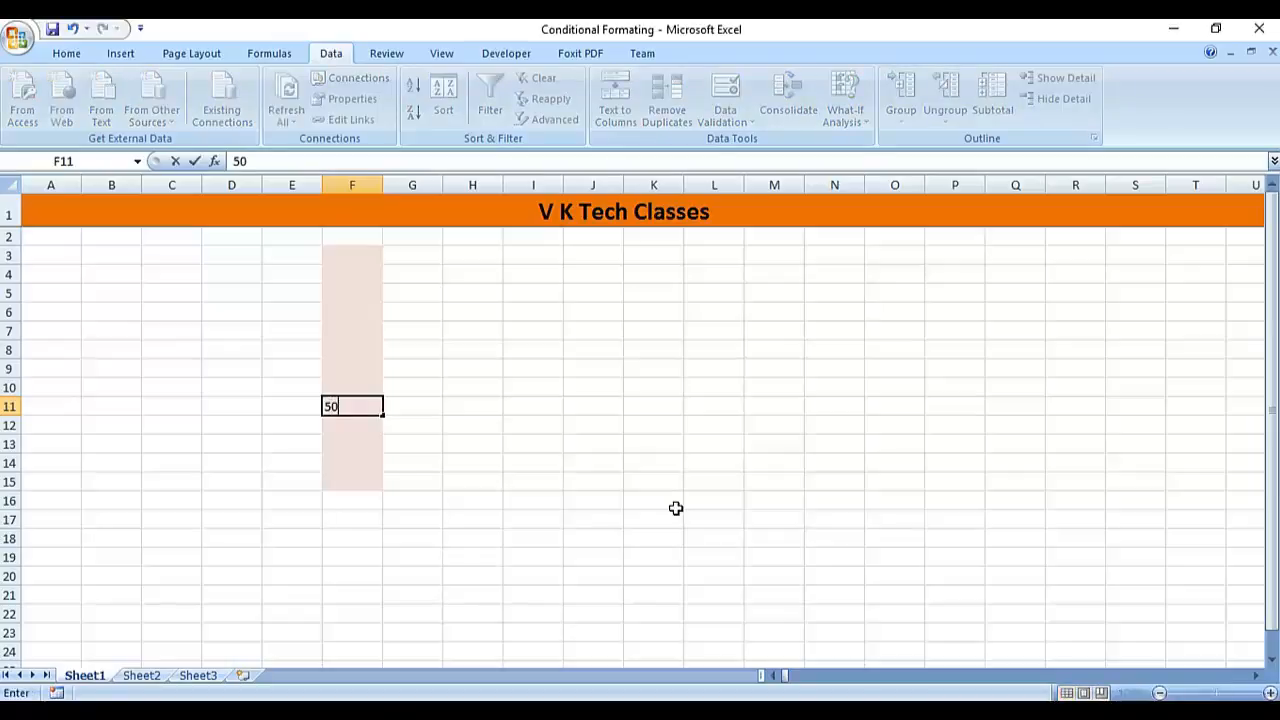
key("Return")
type("59")
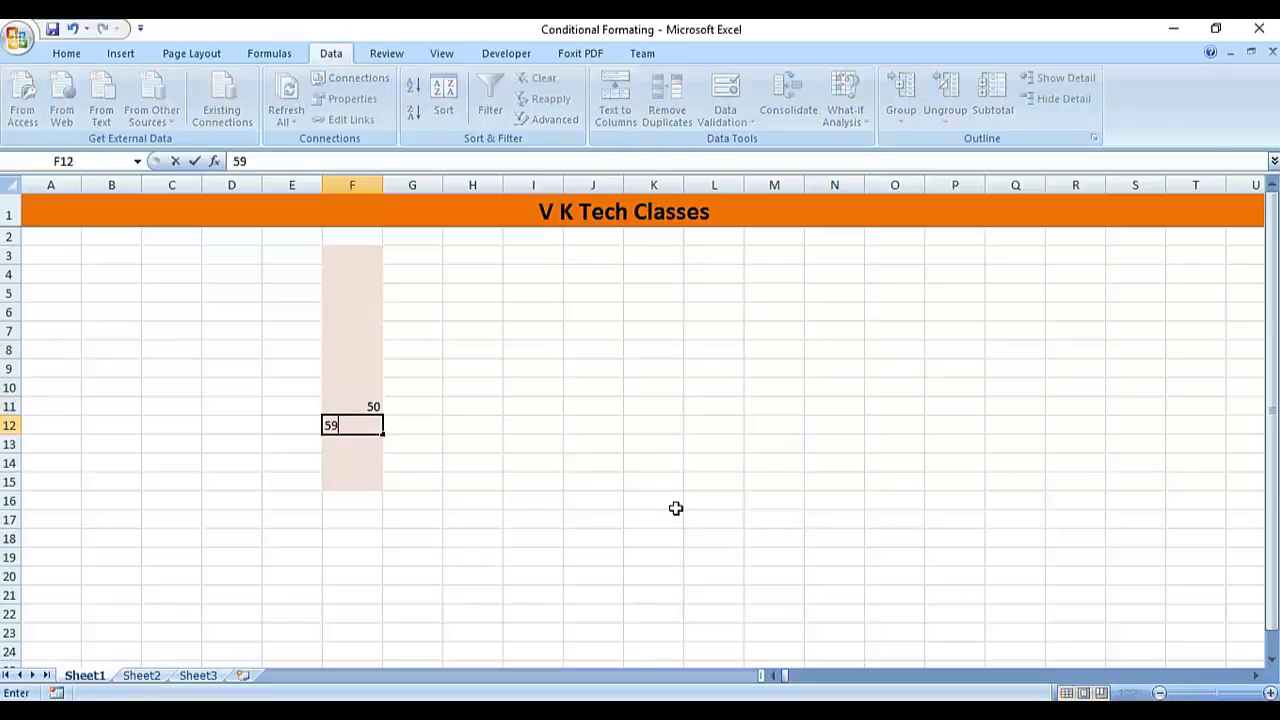
key("Return")
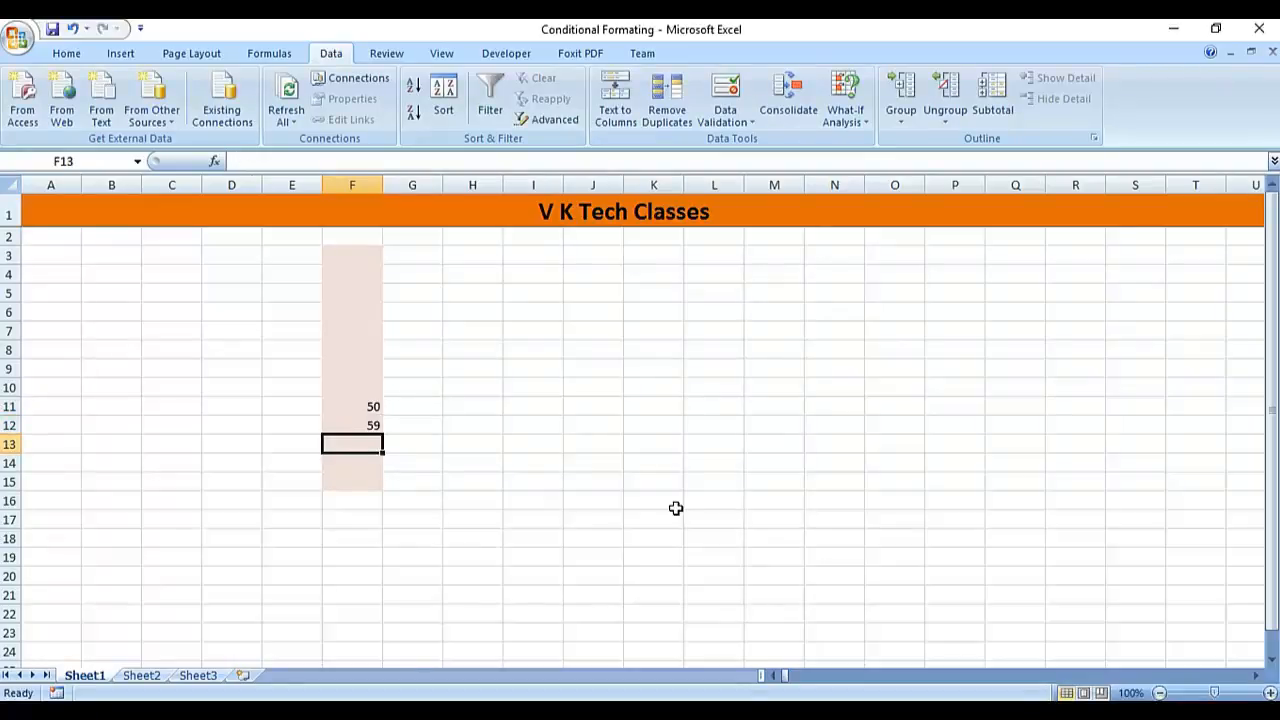
Try to enter the value 5 in cell F13 and cancel the entry.
type("5")
key("Return")
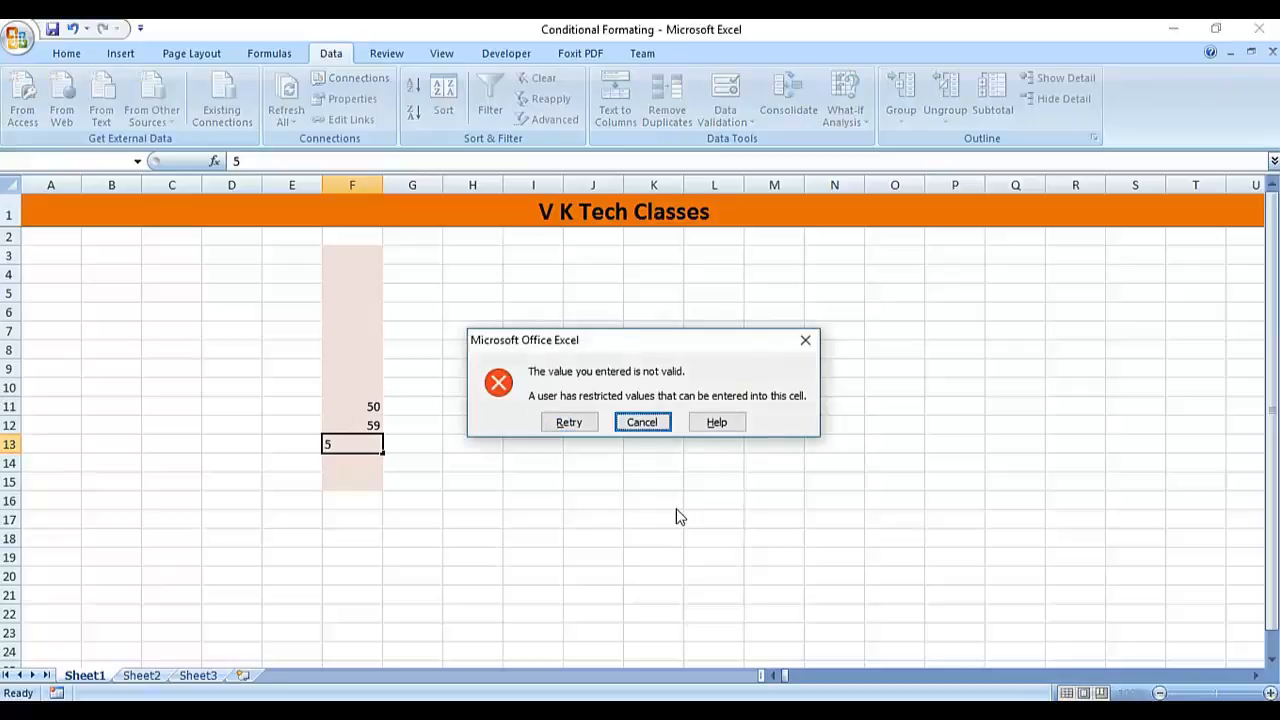
key("Escape")
Select the shaded range F3:F15 and delete the test values in it.
key("Down")
key("Down")
key("Down")
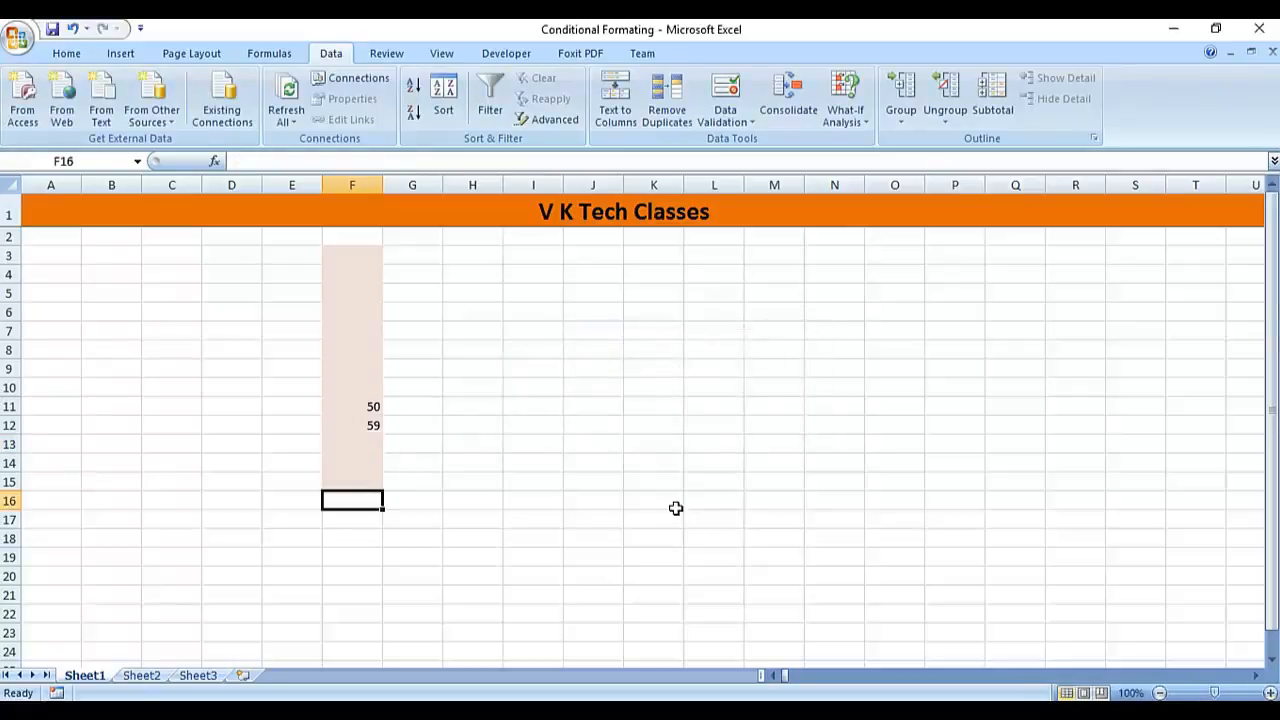
key("Up")
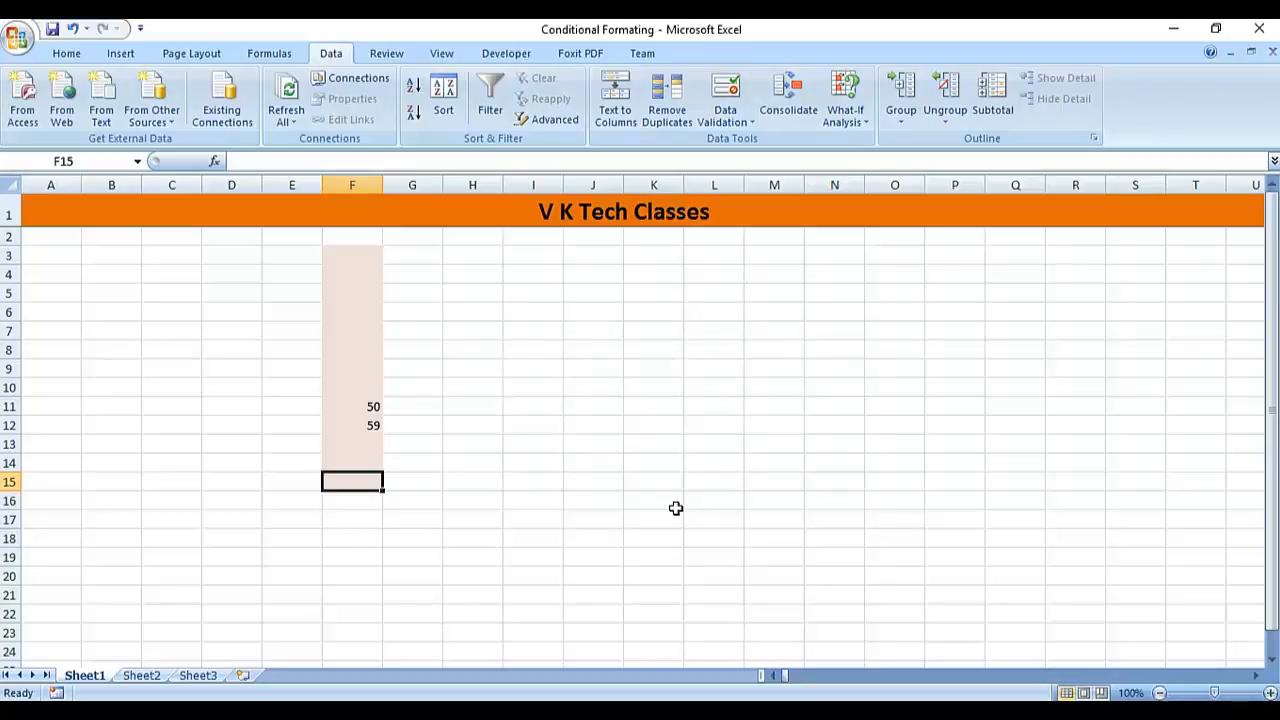
key("shift+Up")
key("shift+Up")
key("shift+Up")
key("shift+Up")
key("shift+Up")
key("shift+Up")
key("shift+Up")
key("shift+Up")
key("shift+Up")
key("shift+Up")
key("shift+Up")
key("shift+Up")
key("shift+Up")
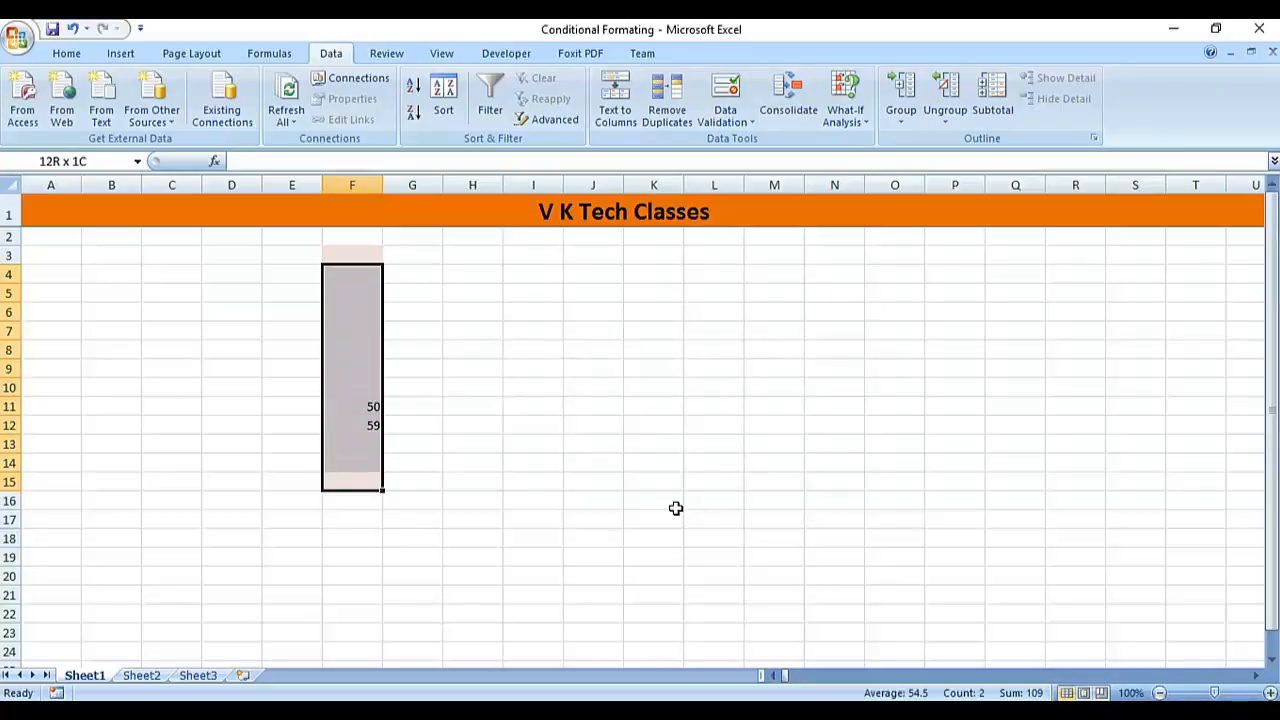
key("shift+Down")
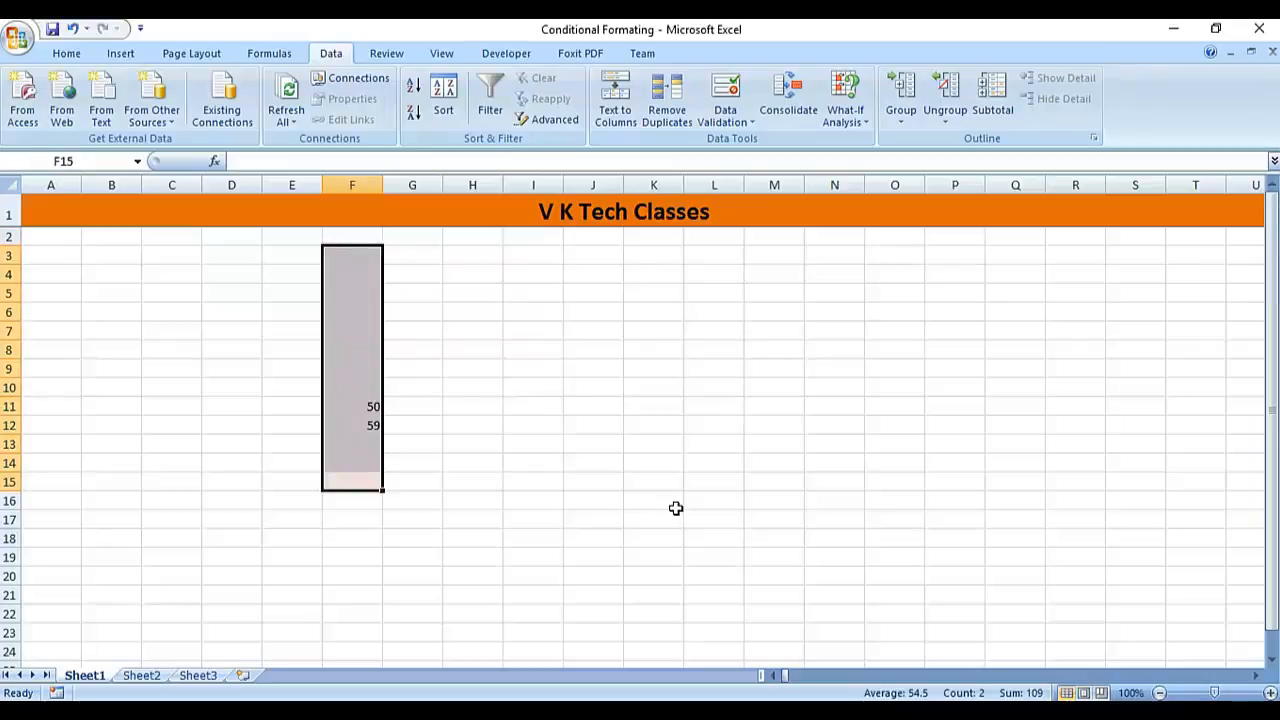
key("Delete")
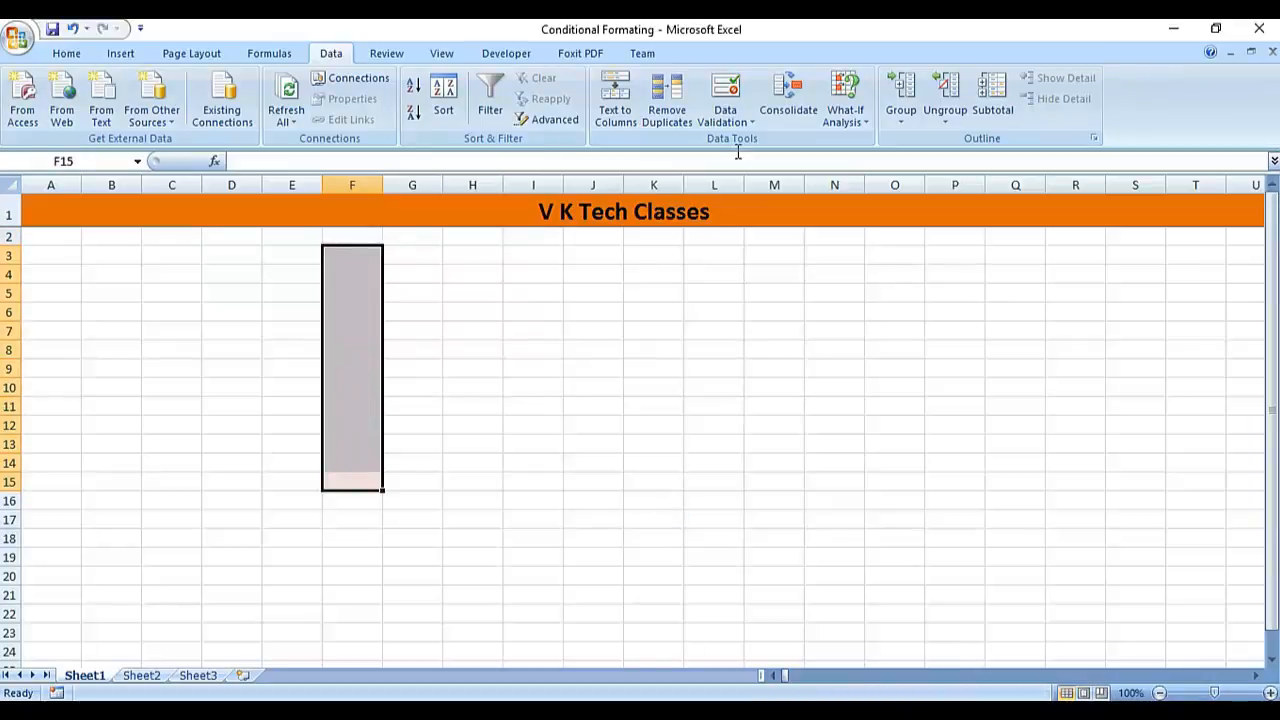
Clear the validation rule on F3:F15 and apply a whole number rule with the condition less than or equal to and maximum 50.
left_click(725, 100)
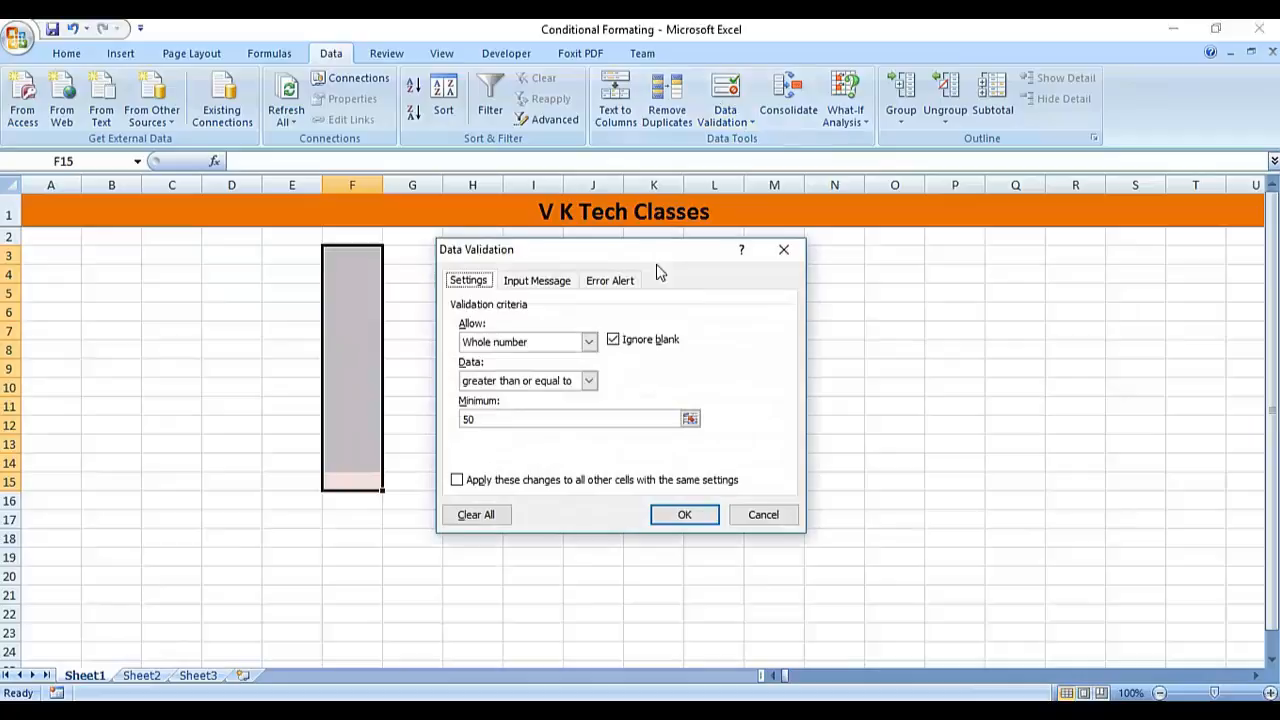
left_click(495, 516)
left_click(587, 343)
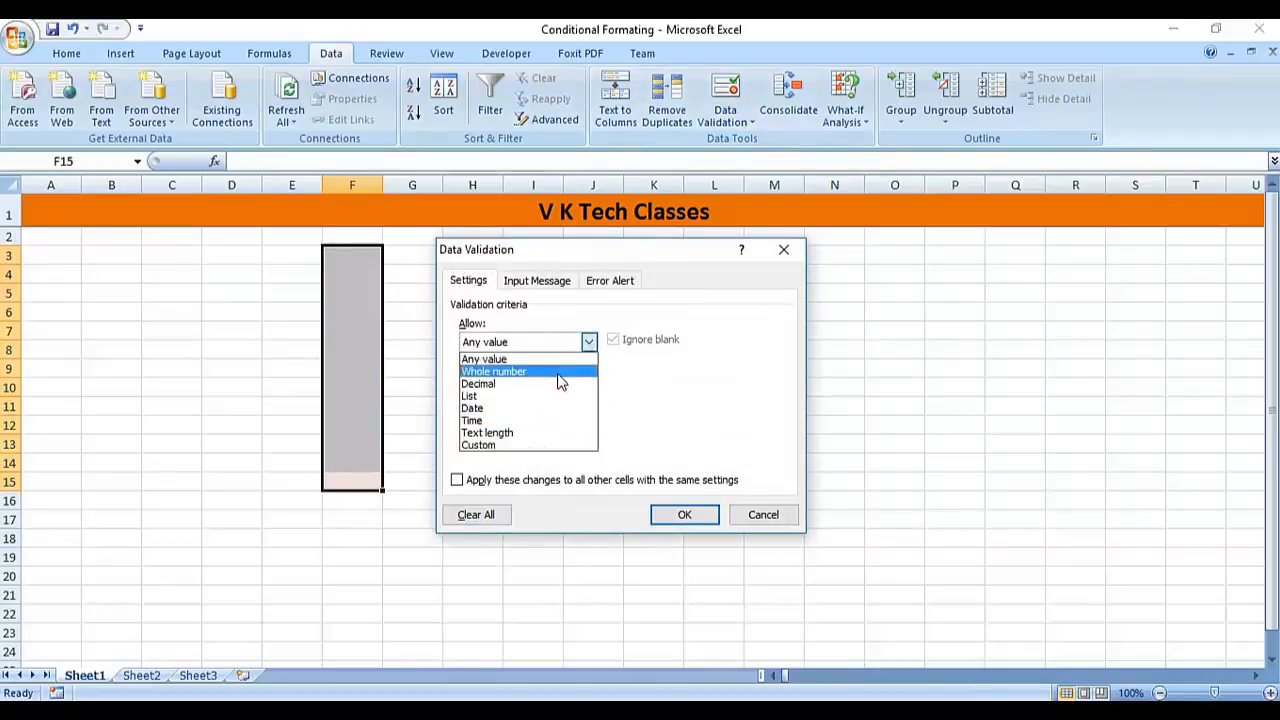
left_click(560, 373)
left_click(565, 383)
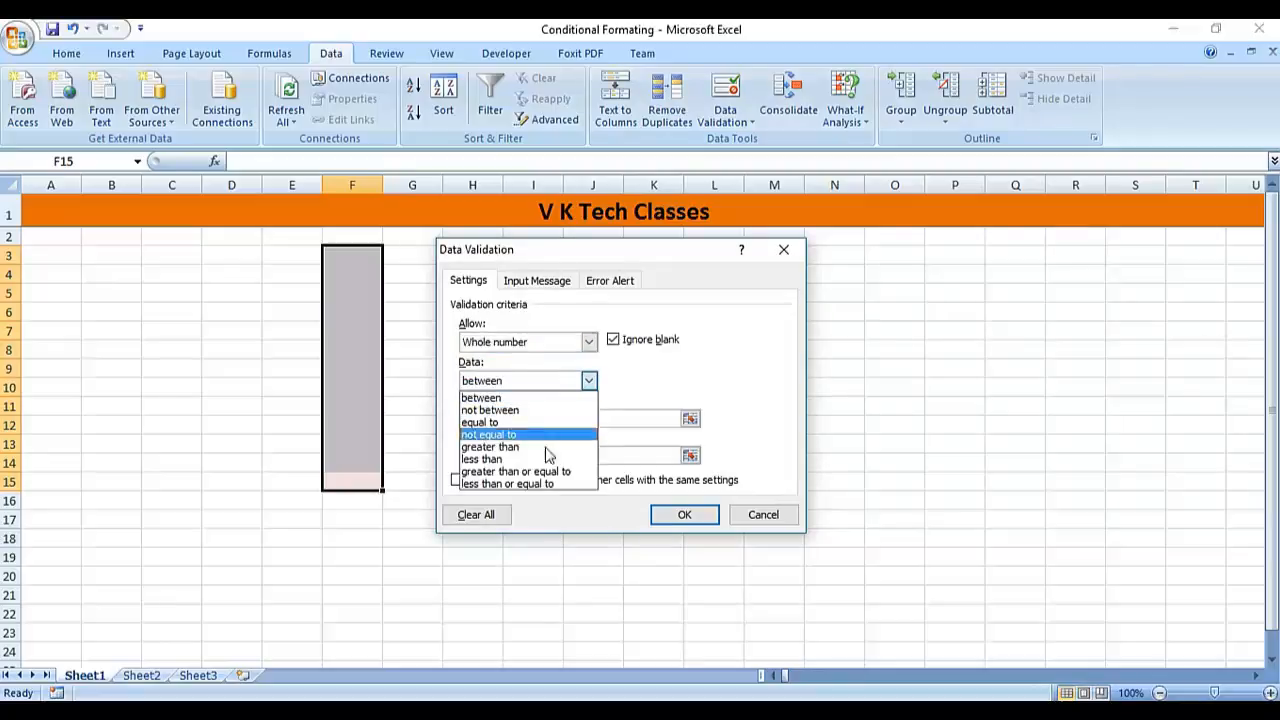
left_click(540, 484)
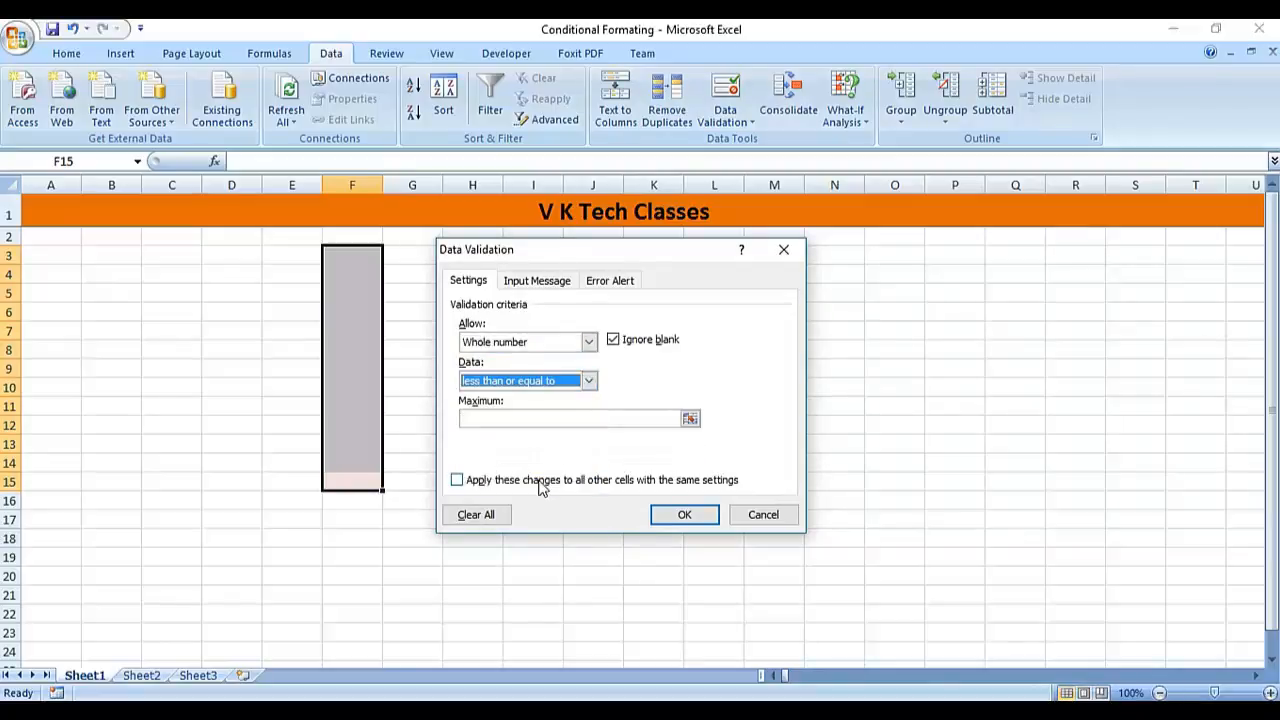
left_click(540, 420)
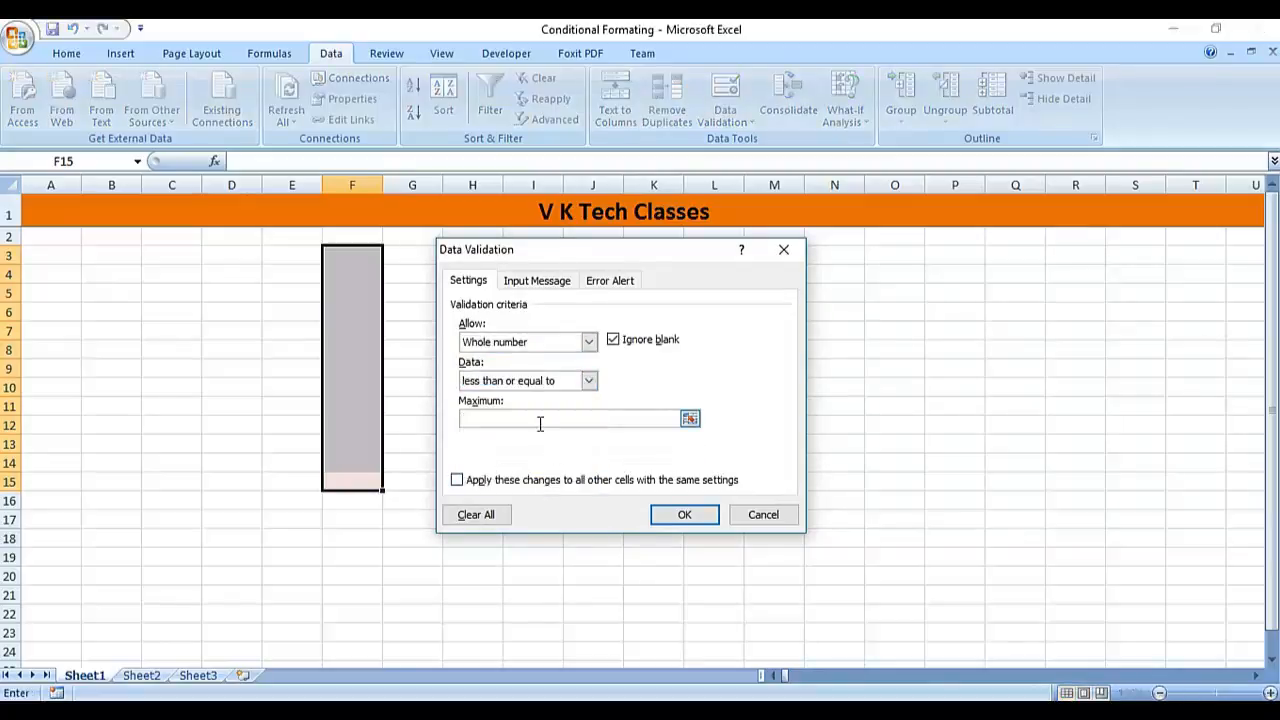
type("50")
left_click(676, 513)
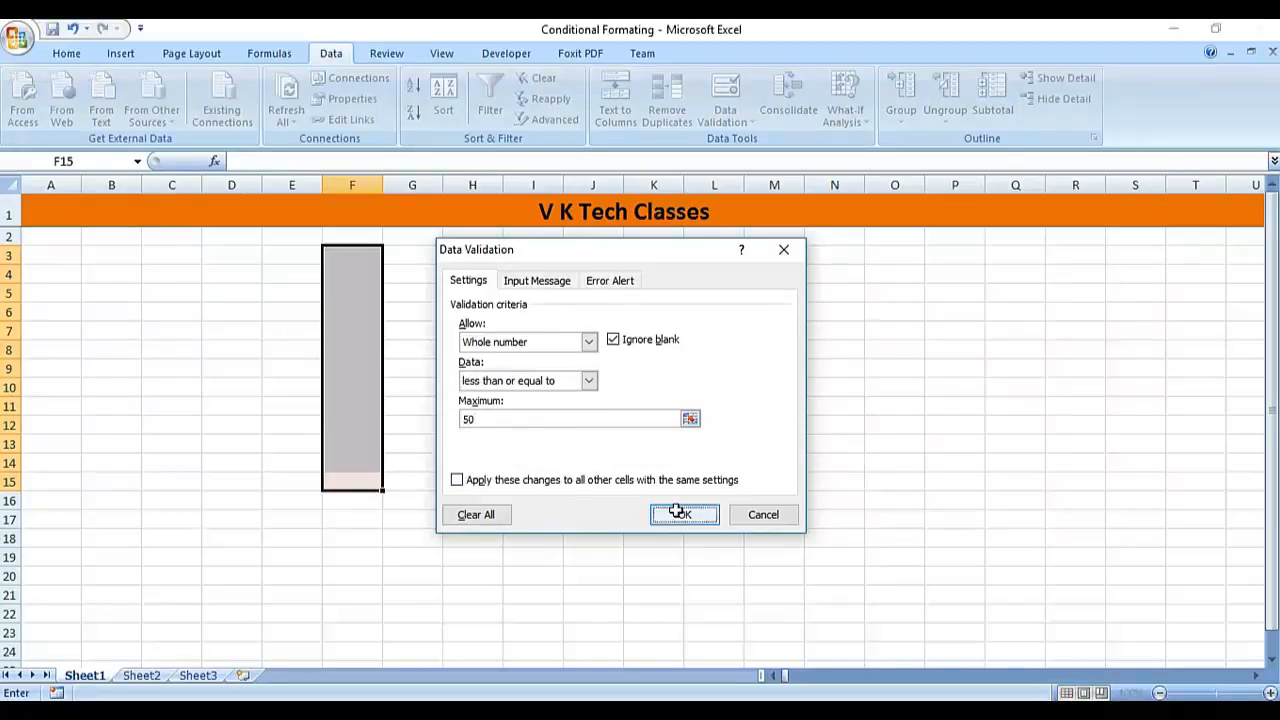
Enter the allowed values 50 in cell F6, 49 in F8, 45 in F10 and 5 in F12.
key("Down")
key("Up")
key("Up")
key("Up")
key("Up")
key("Up")
key("Up")
key("Up")
key("Up")
key("Up")
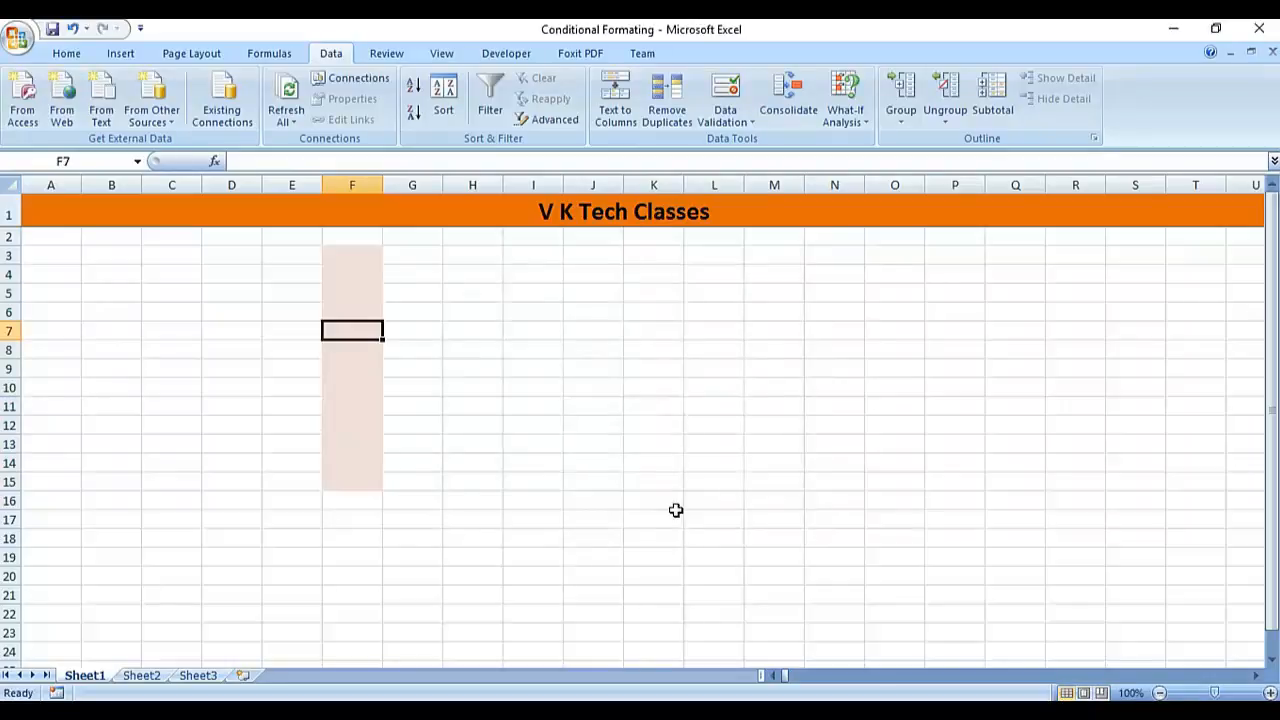
key("Up")
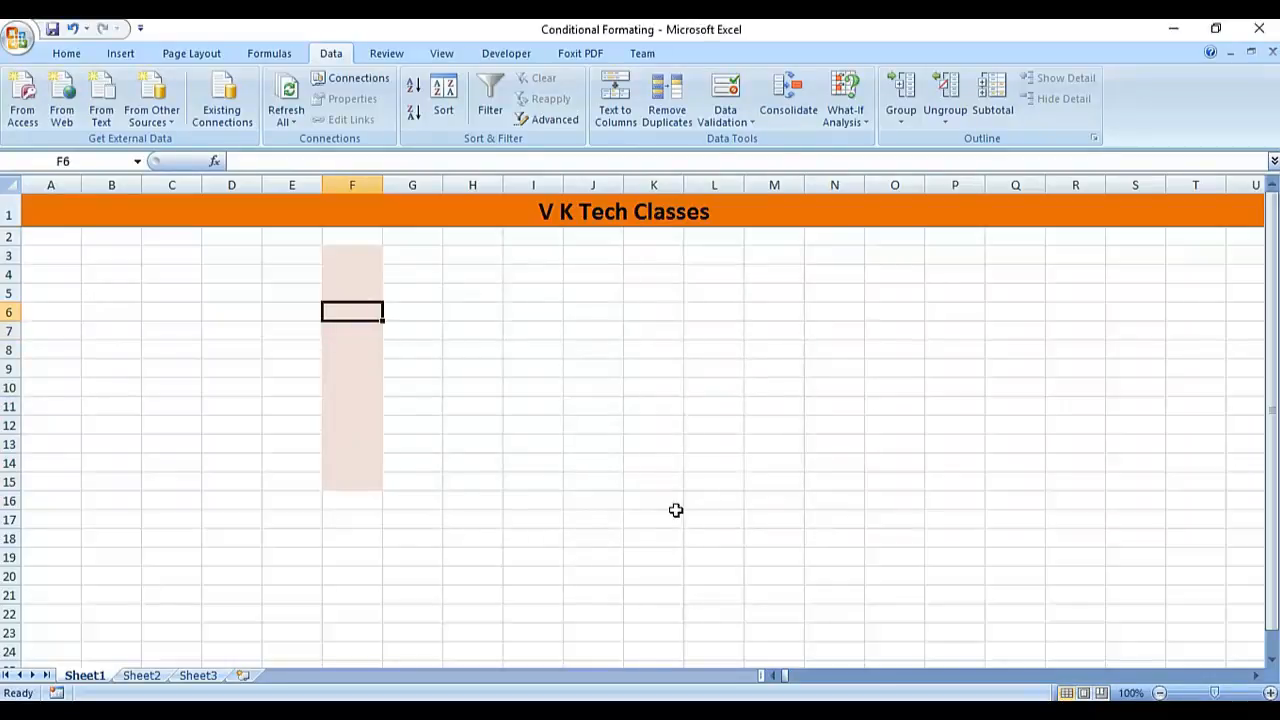
type("50")
key("Return")
key("Return")
type("49")
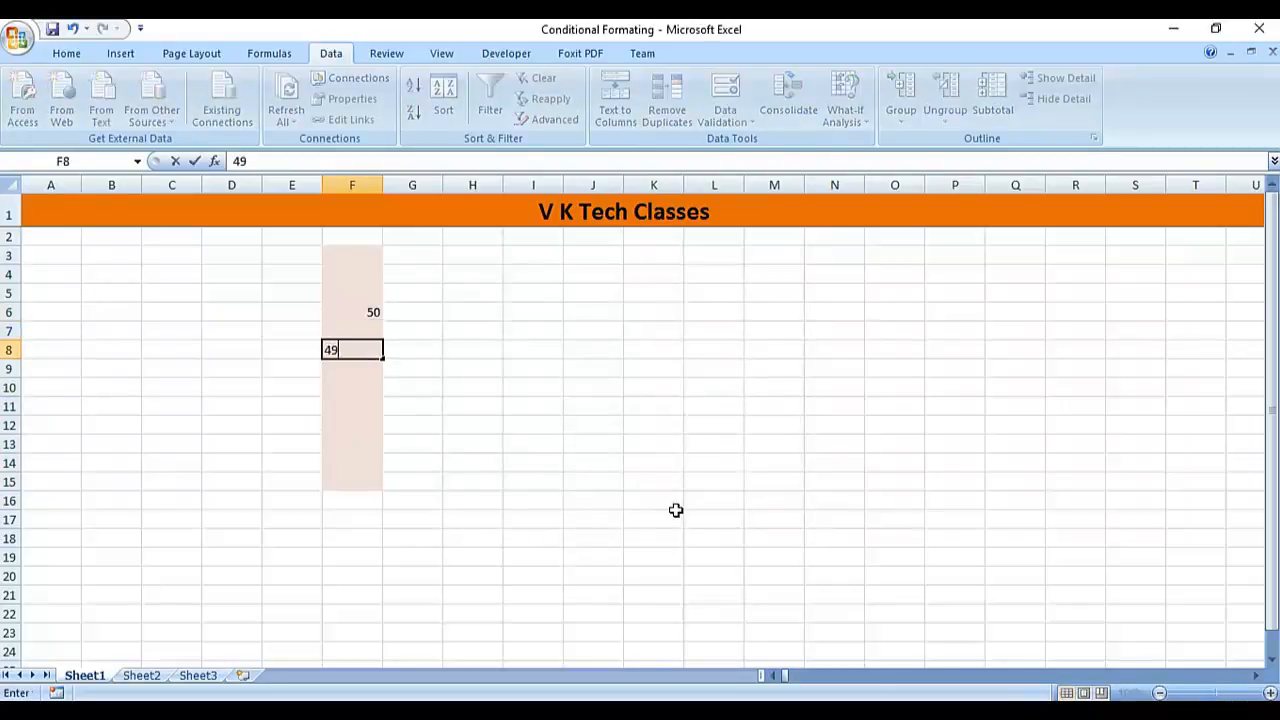
key("Return")
key("Return")
type("45")
key("Return")
key("Return")
type("5")
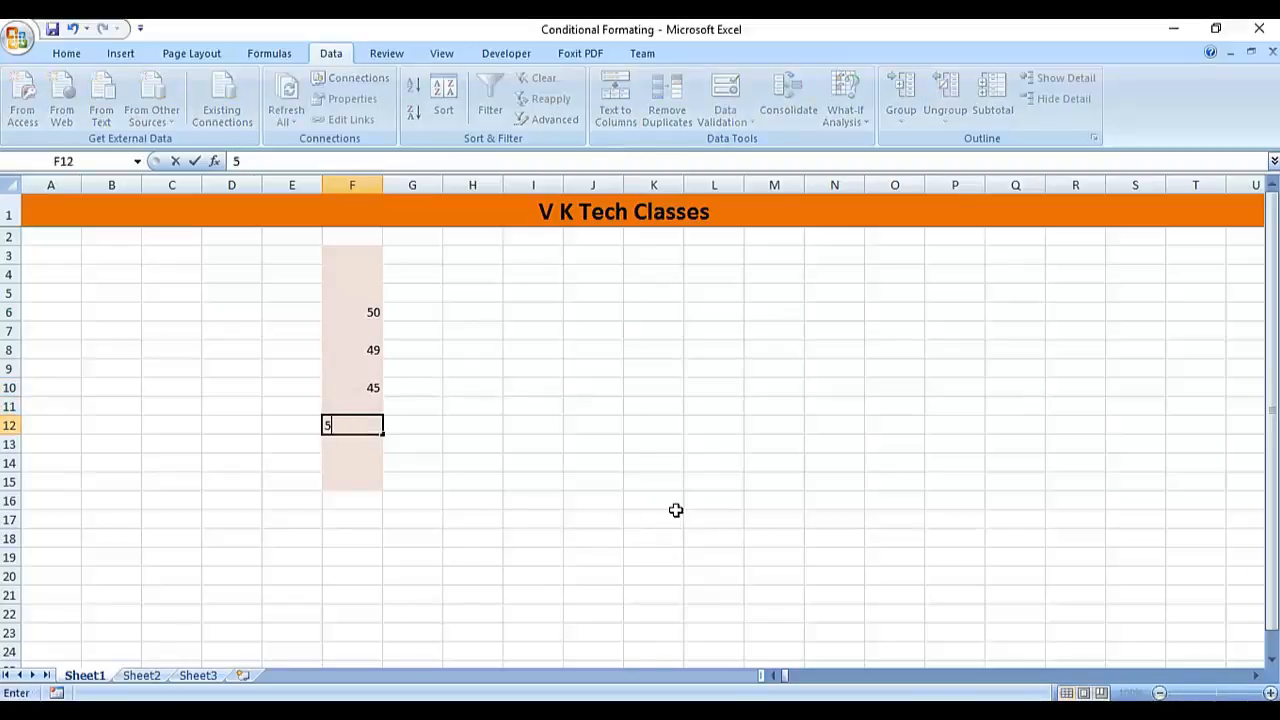
key("Return")
Try to enter the value 51 in cell F14 and cancel the entry.
key("Return")
type("51")
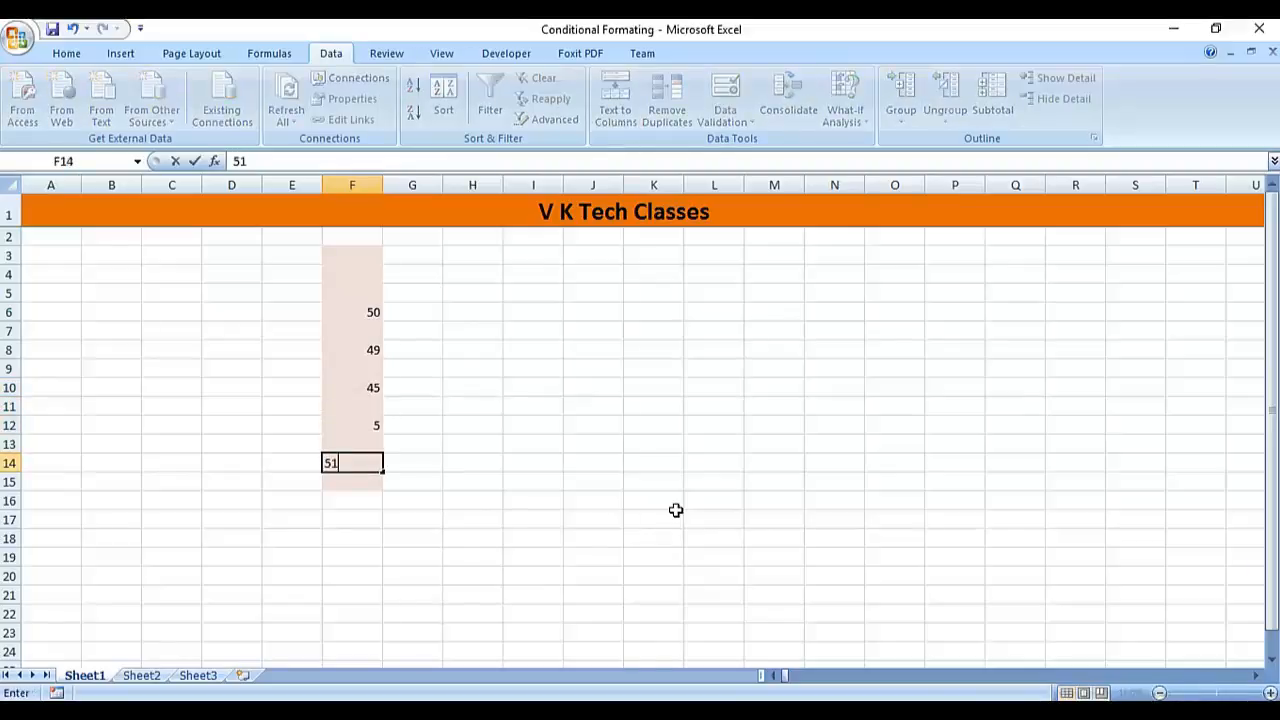
key("Return")
key("Escape")
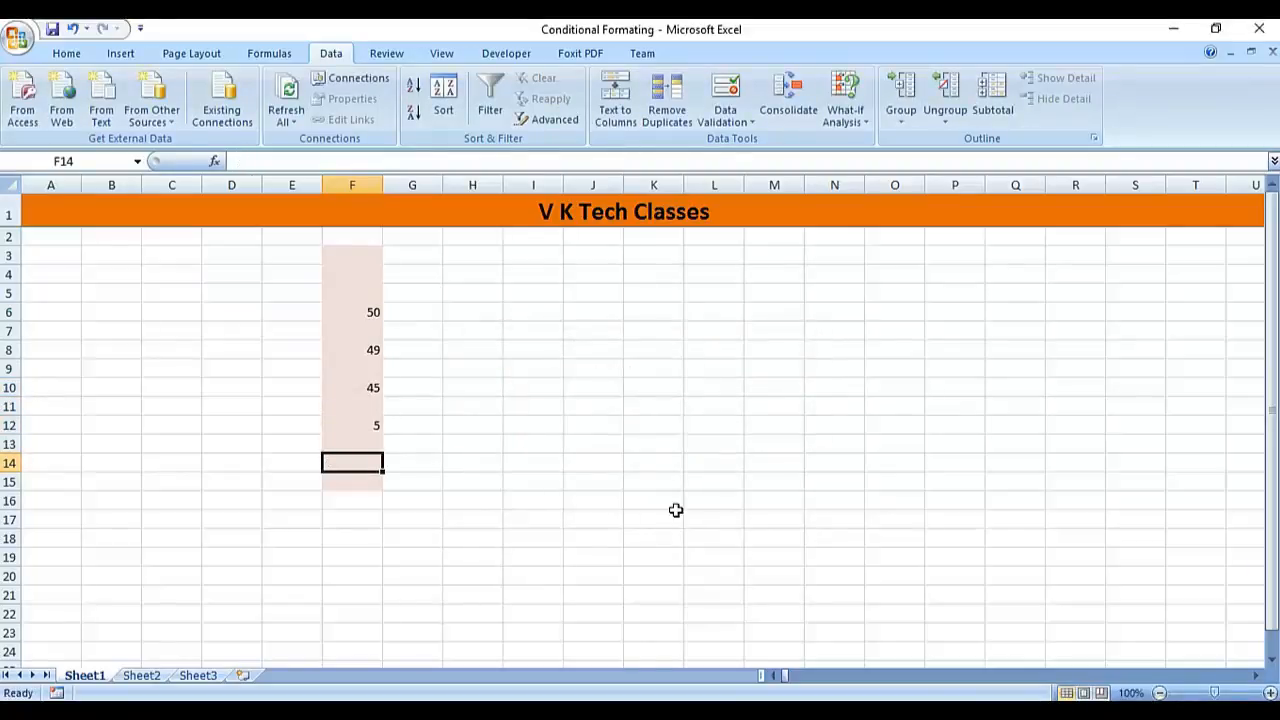
Select the shaded range F3:F15 and delete the test values in it.
key("Down")
key("shift+Up")
key("shift+Up")
key("shift+Up")
key("shift+Up")
key("shift+Up")
key("shift+Up")
key("shift+Up")
key("shift+Up")
key("shift+Up")
key("shift+Up")
key("shift+Up")
key("shift+Up")
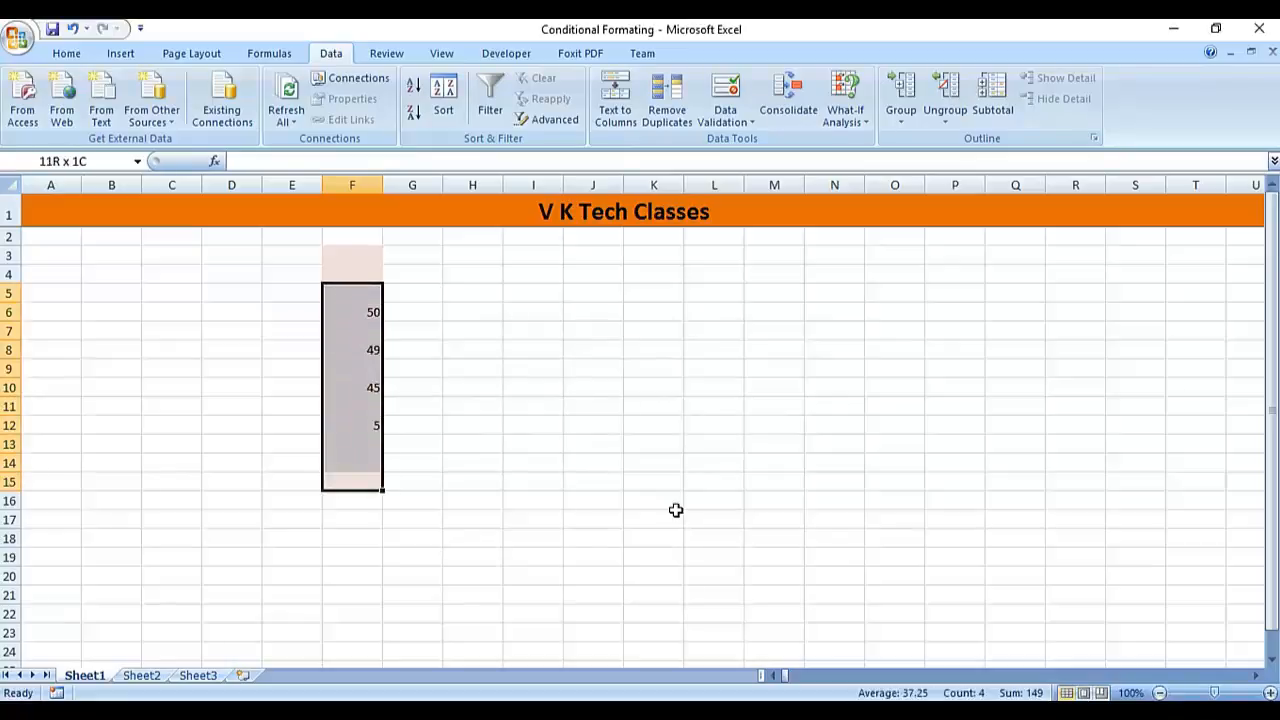
key("Delete")
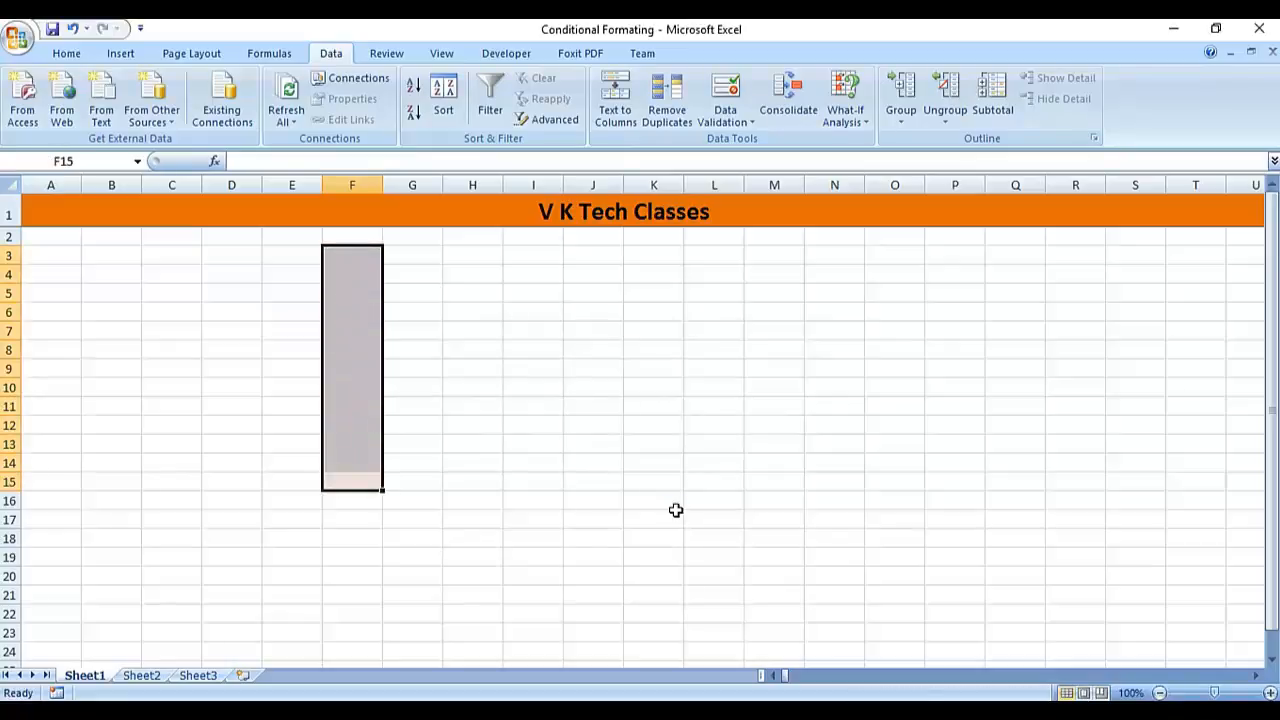
Clear the validation rule on F3:F15 and review the data conditions offered for whole numbers.
left_click(741, 107)
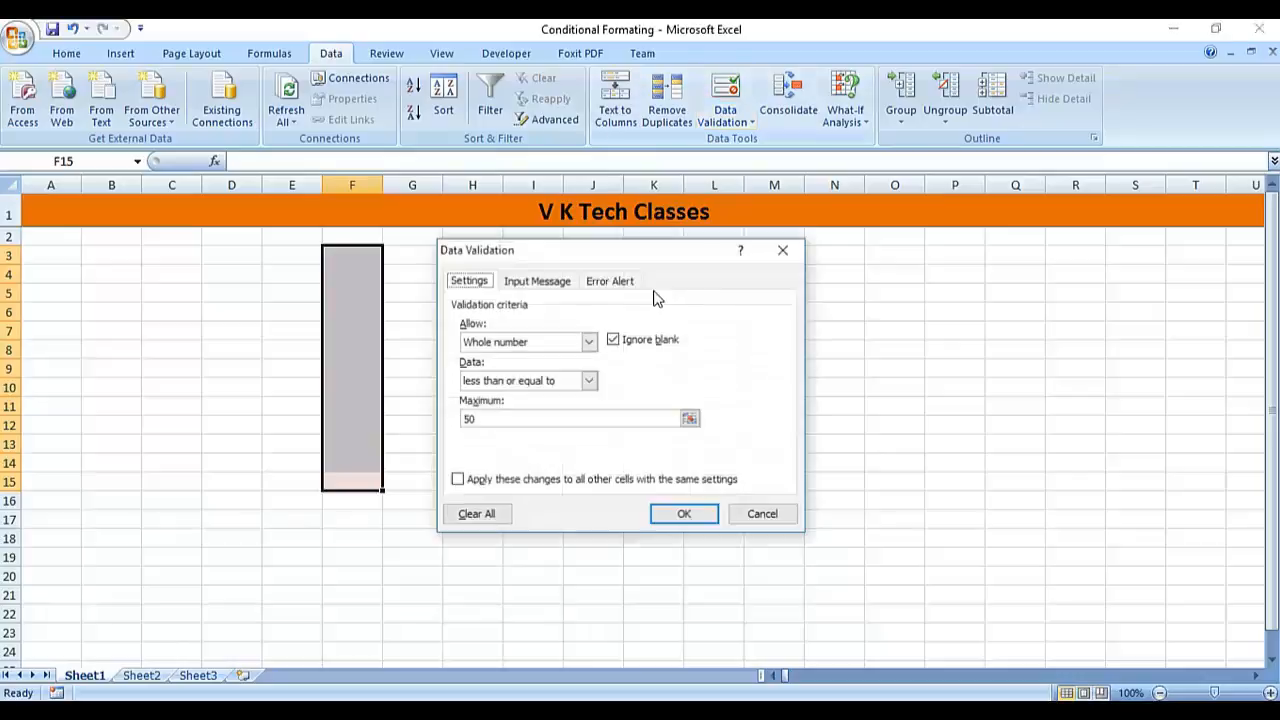
left_click(492, 519)
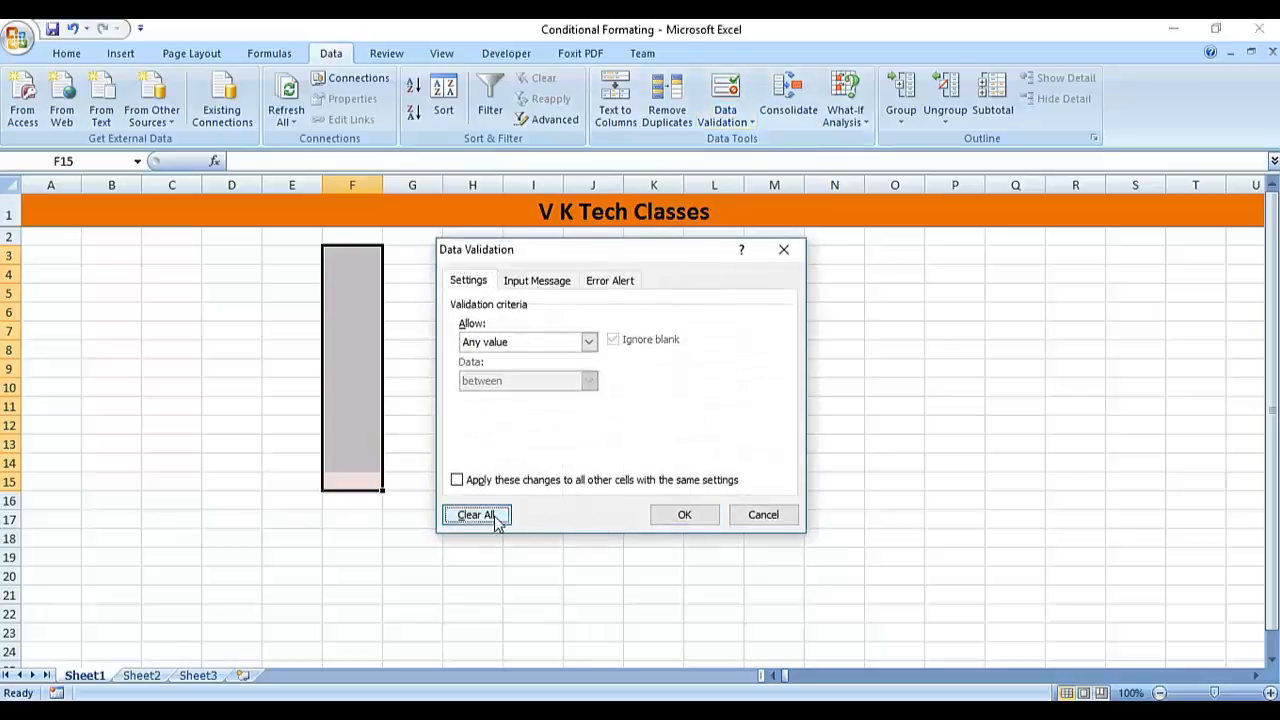
left_click(589, 341)
left_click(580, 373)
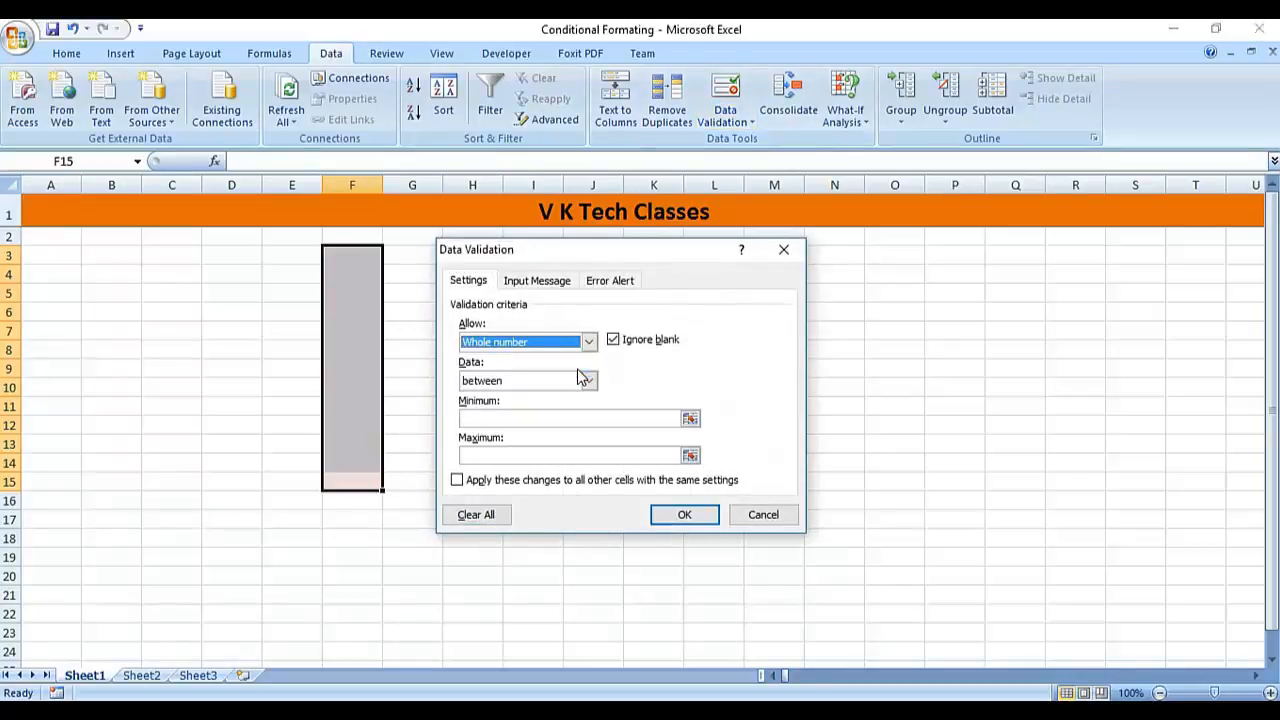
left_click(589, 383)
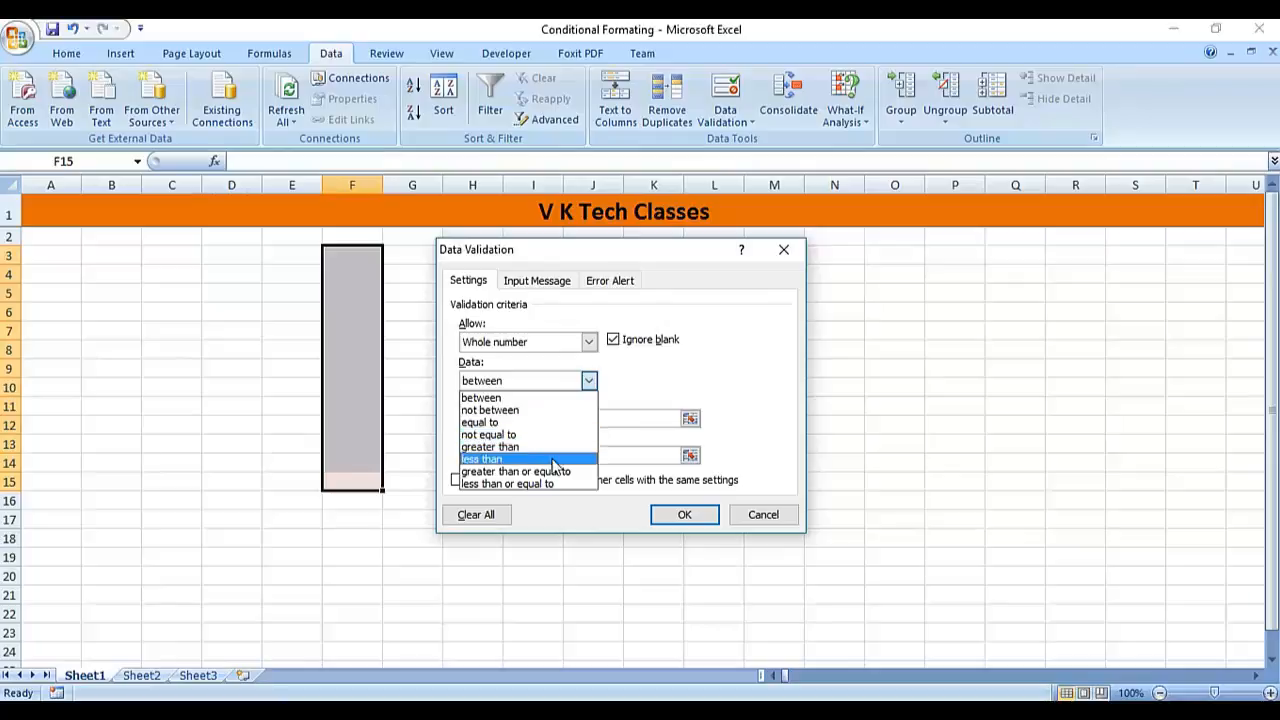
left_click(641, 414)
Compare the data conditions offered for decimal validation with those for whole number.
left_click(589, 343)
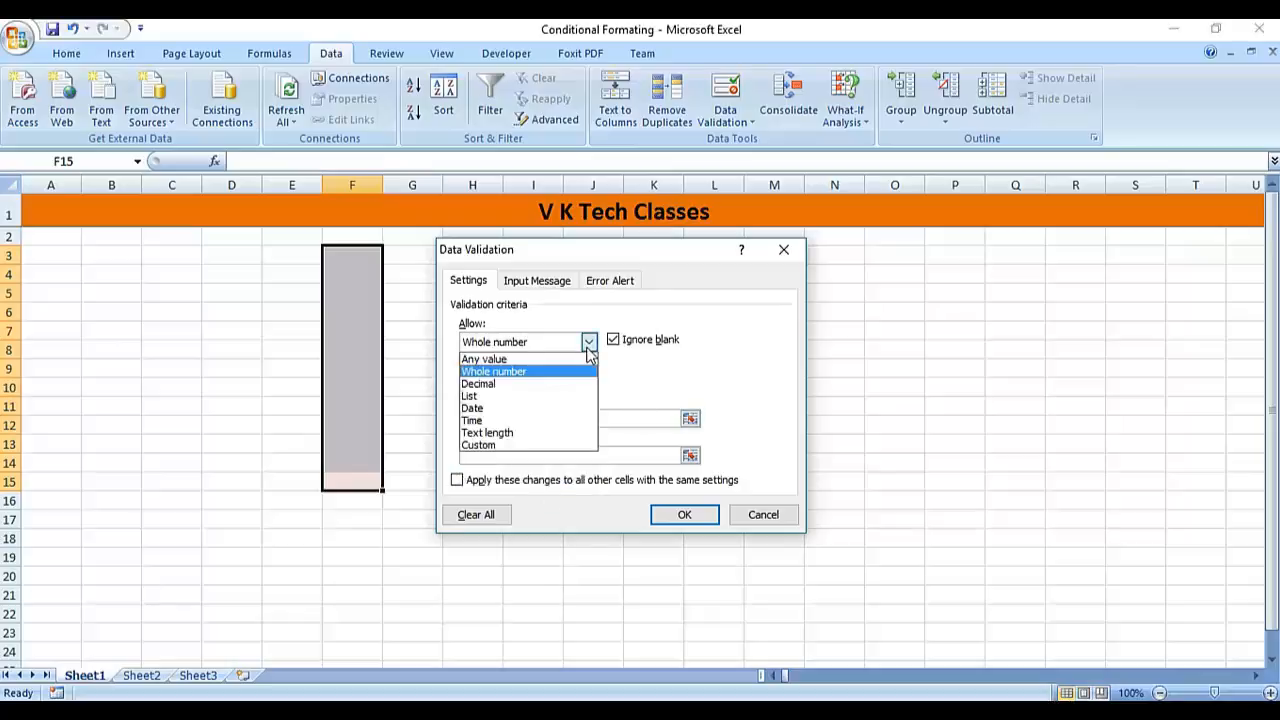
left_click(575, 385)
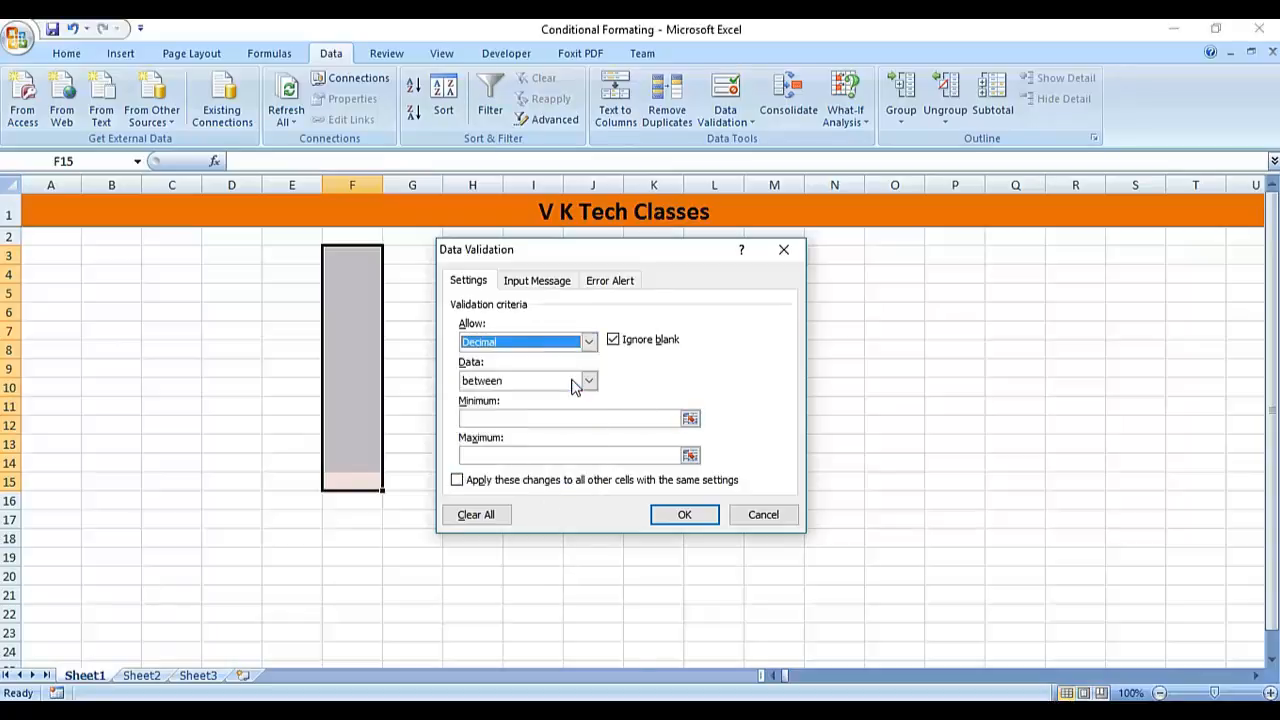
left_click(575, 386)
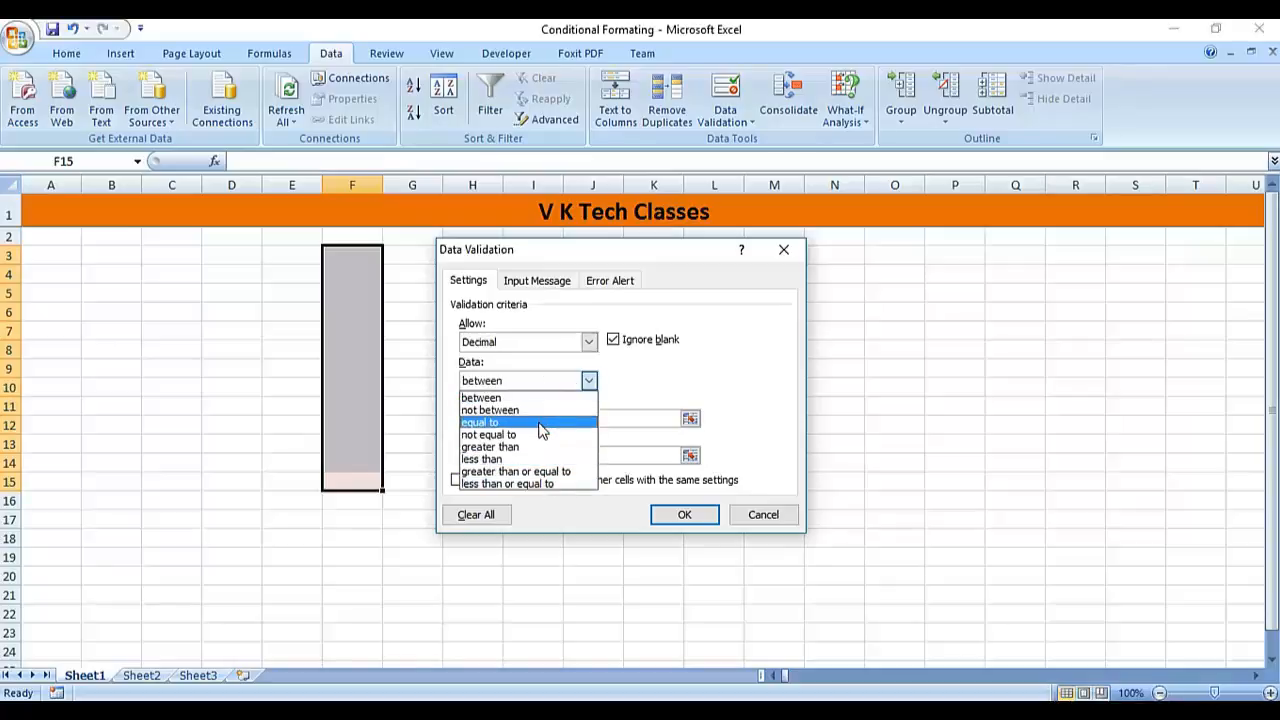
left_click(587, 350)
left_click(589, 343)
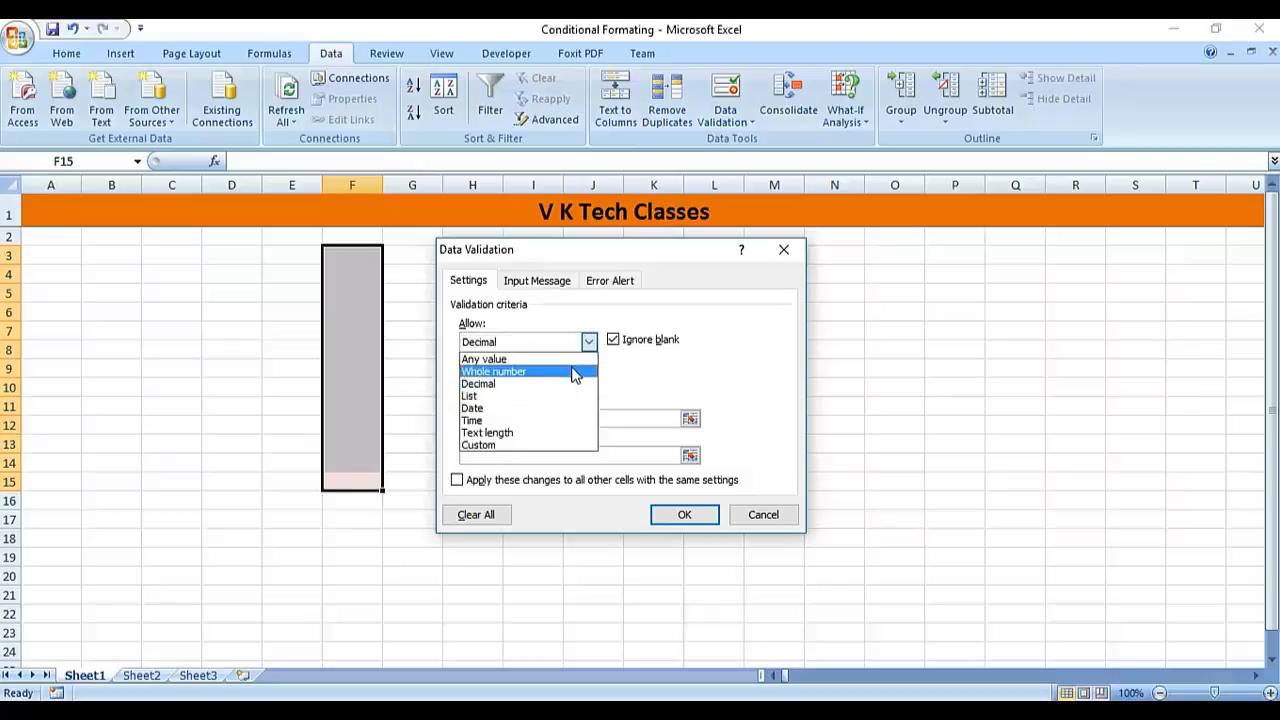
left_click(577, 356)
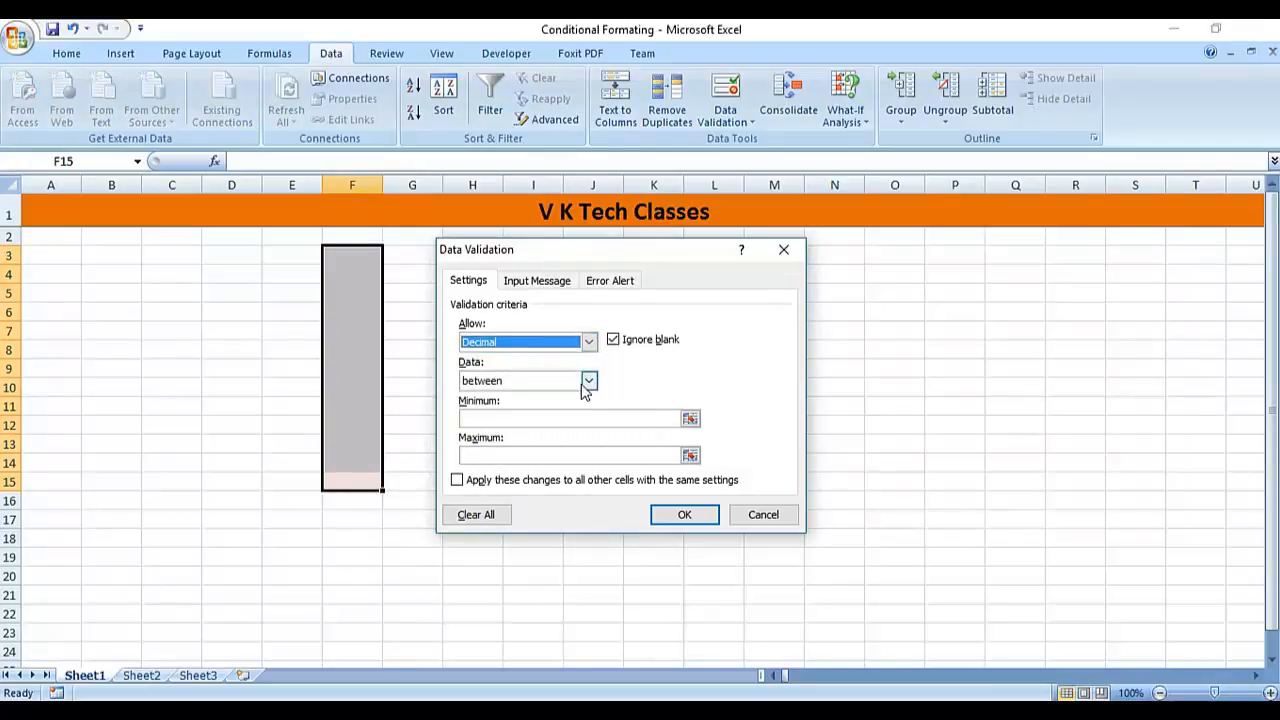
left_click(589, 342)
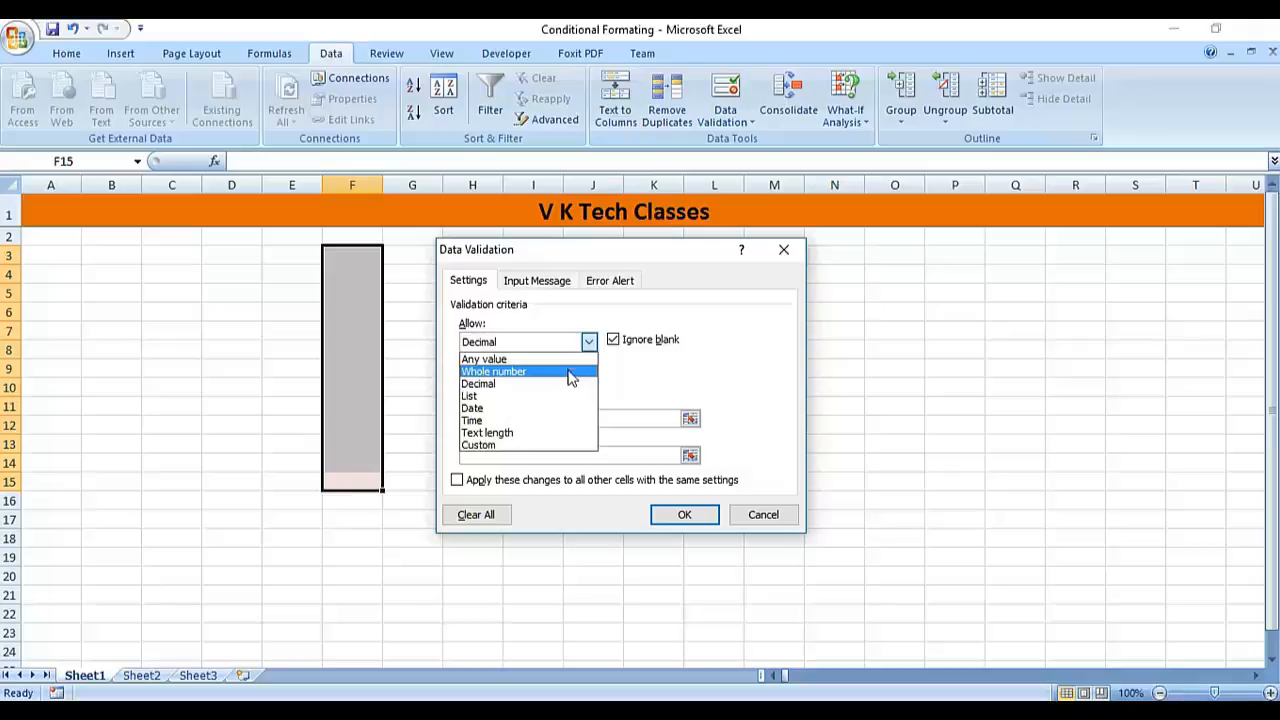
left_click(563, 372)
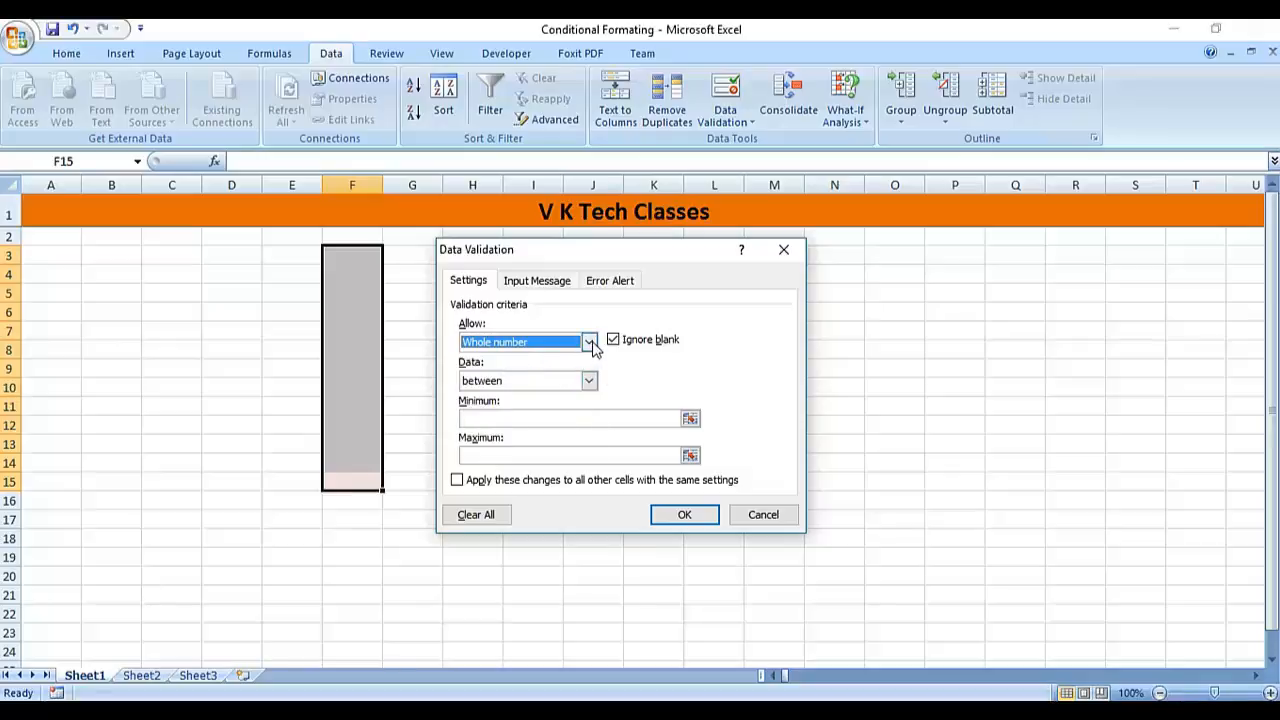
Apply a decimal validation rule to F3:F15 with the condition between, minimum 10.5 and maximum 20.5.
left_click(589, 341)
left_click(573, 388)
left_click(589, 380)
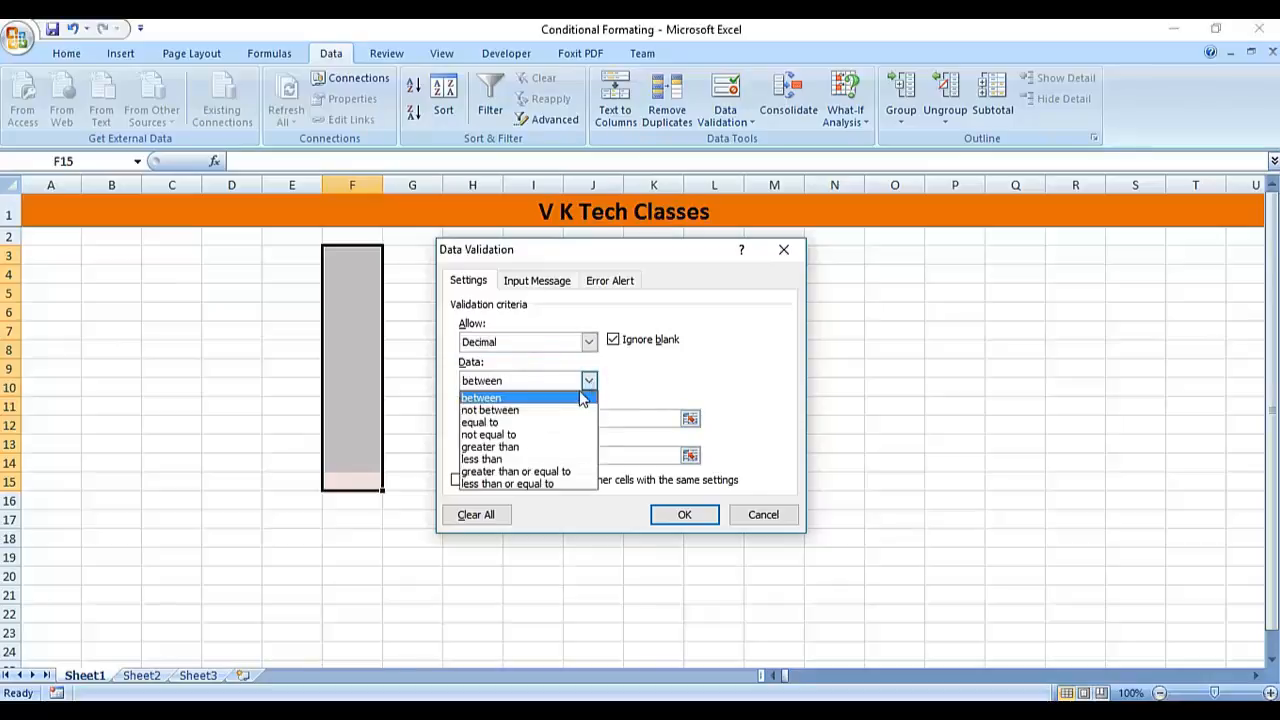
left_click(556, 397)
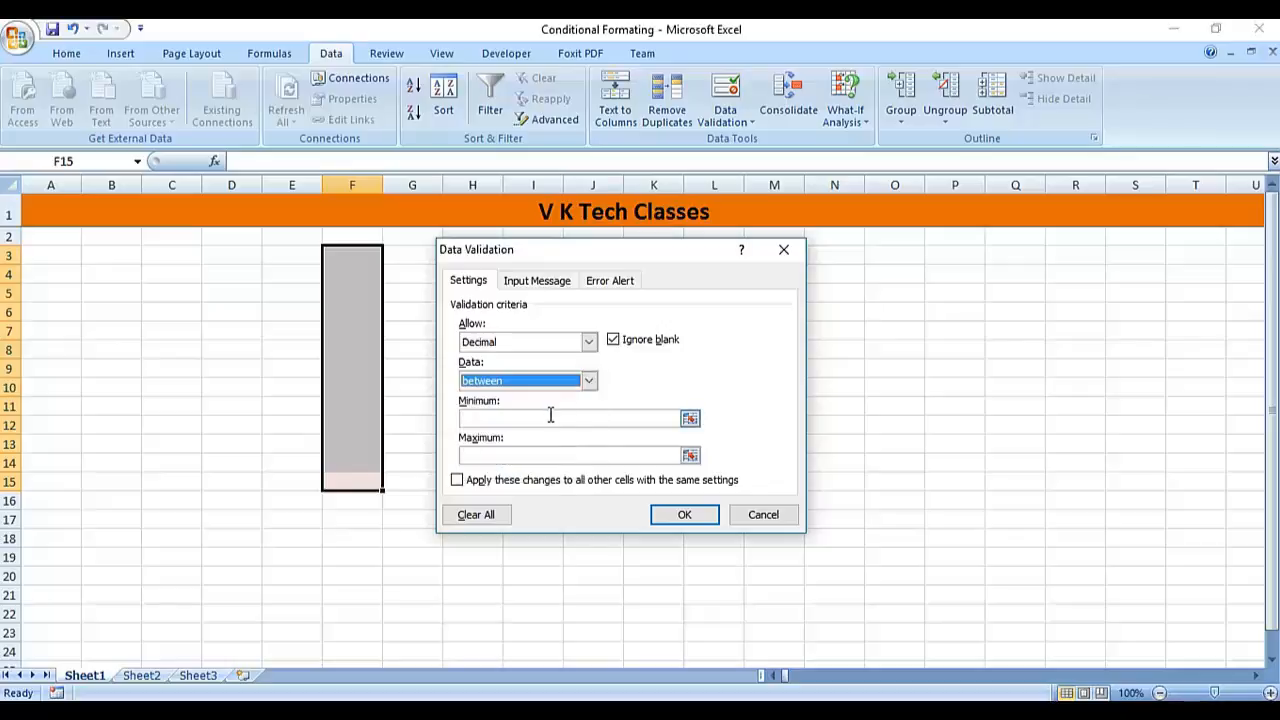
left_click(550, 418)
type("10.5")
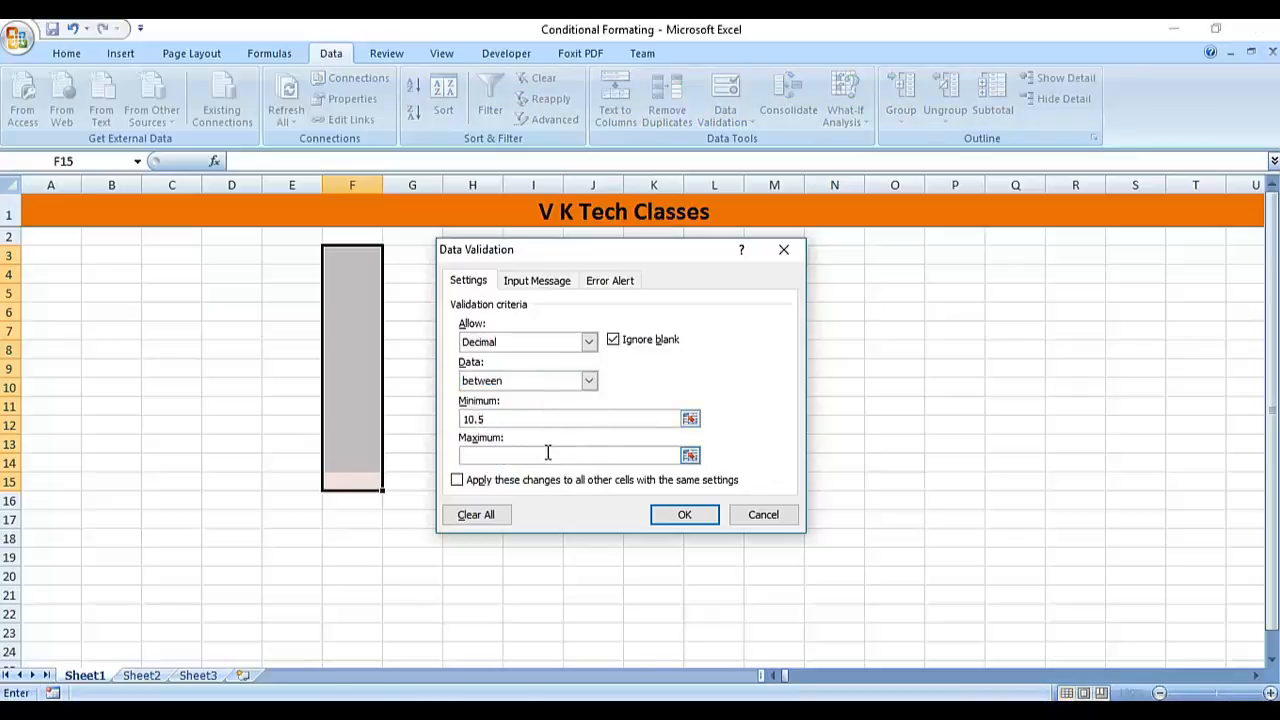
type("20.5")
left_click(671, 520)
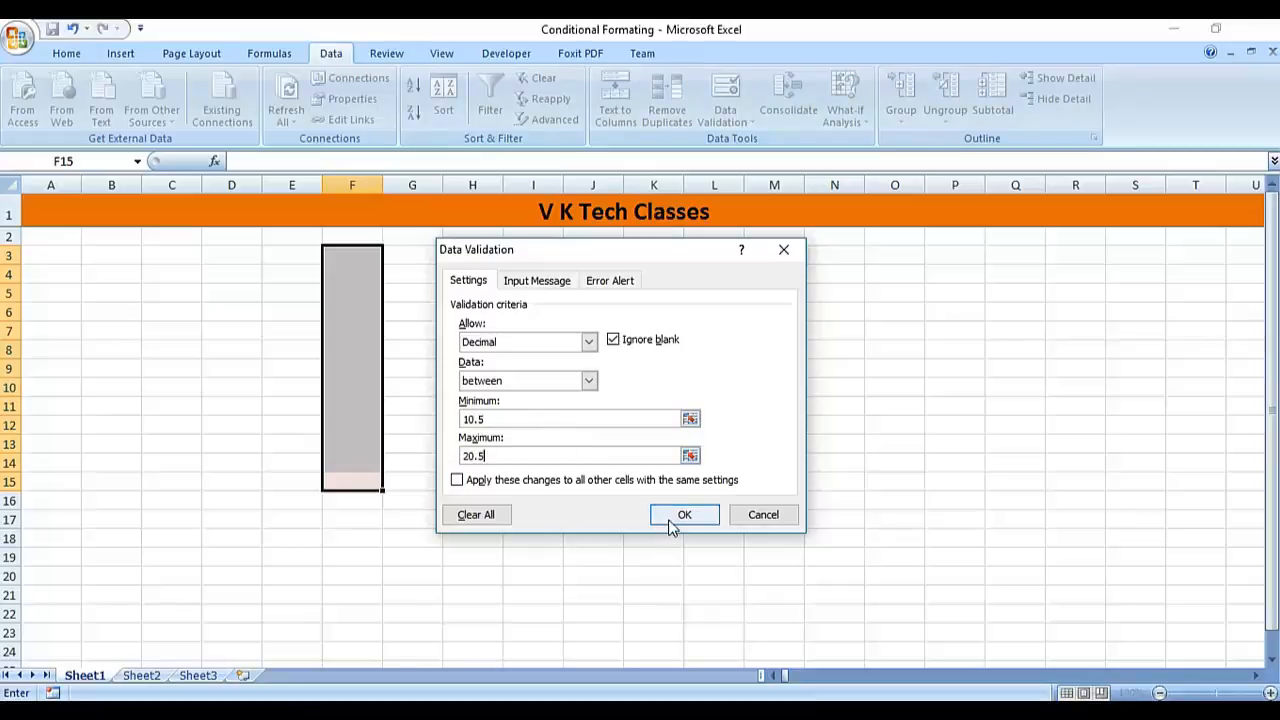
left_click(671, 520)
Enter the allowed values 10.5 in cell F10, 20.5 in F11, 15 in F8 and 15.8 in F9.
key("Up")
key("Up")
key("Up")
key("Up")
key("Up")
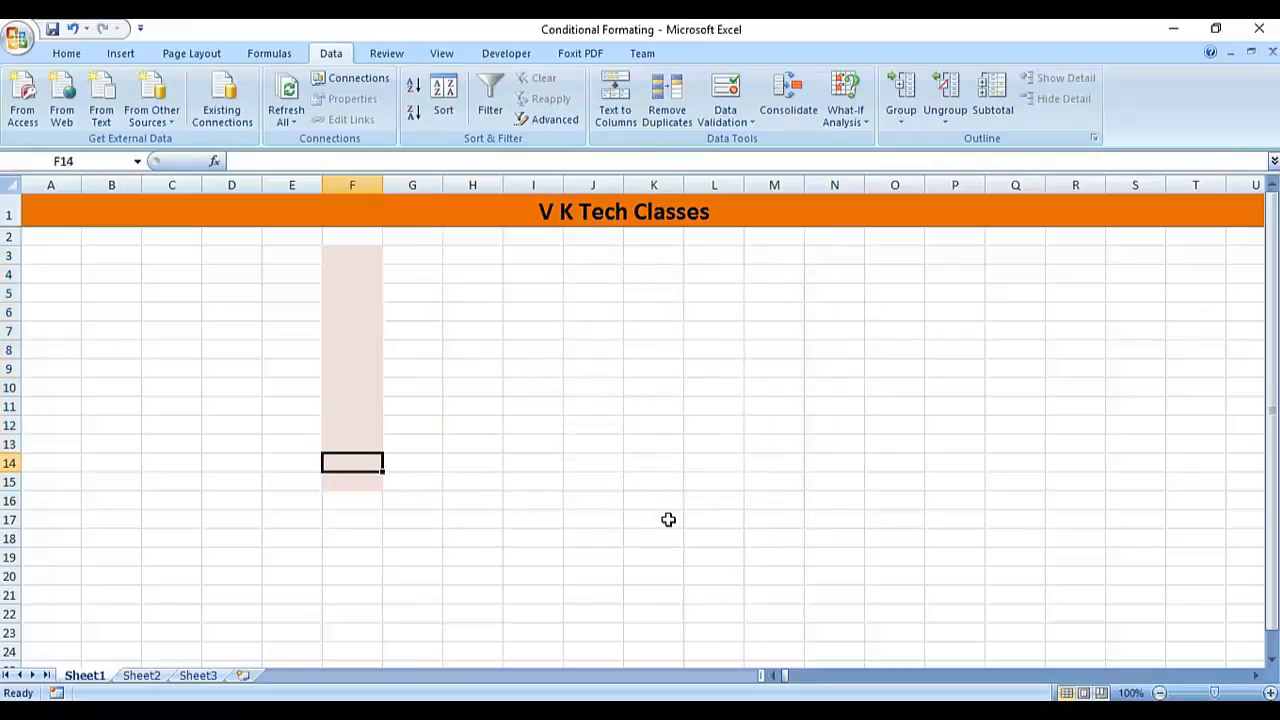
type("10.5")
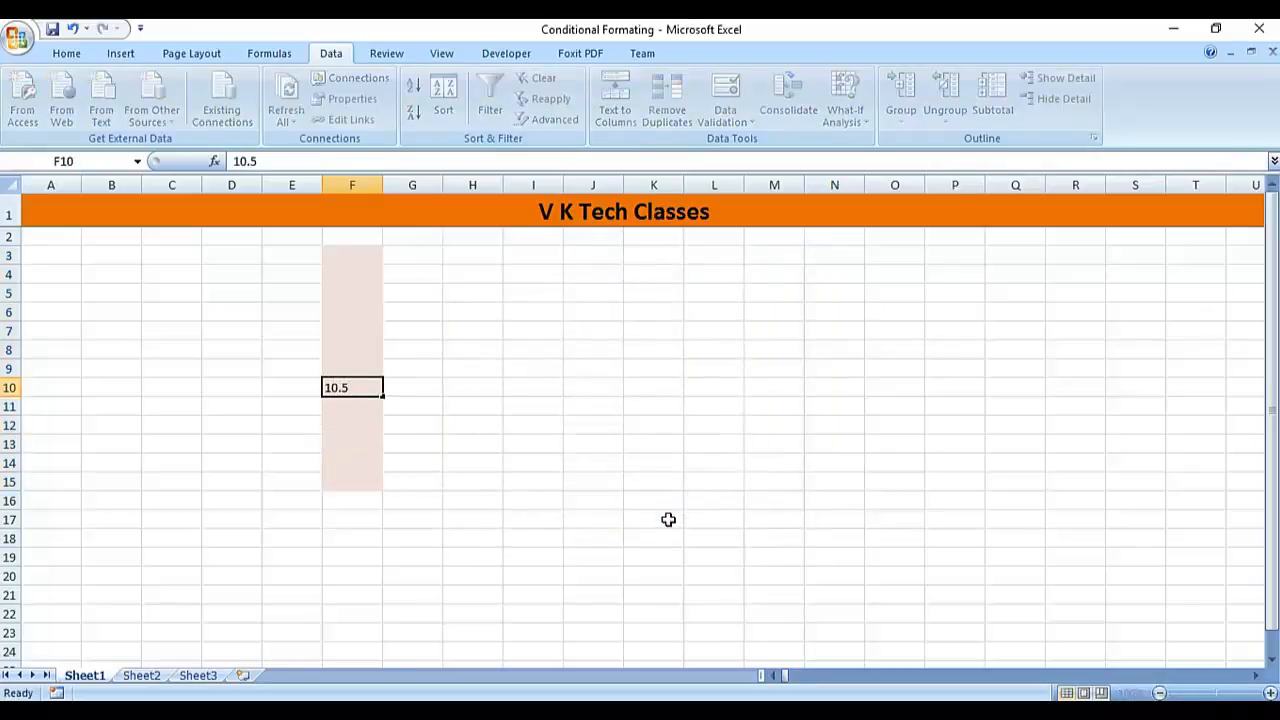
key("Return")
type("20.5")
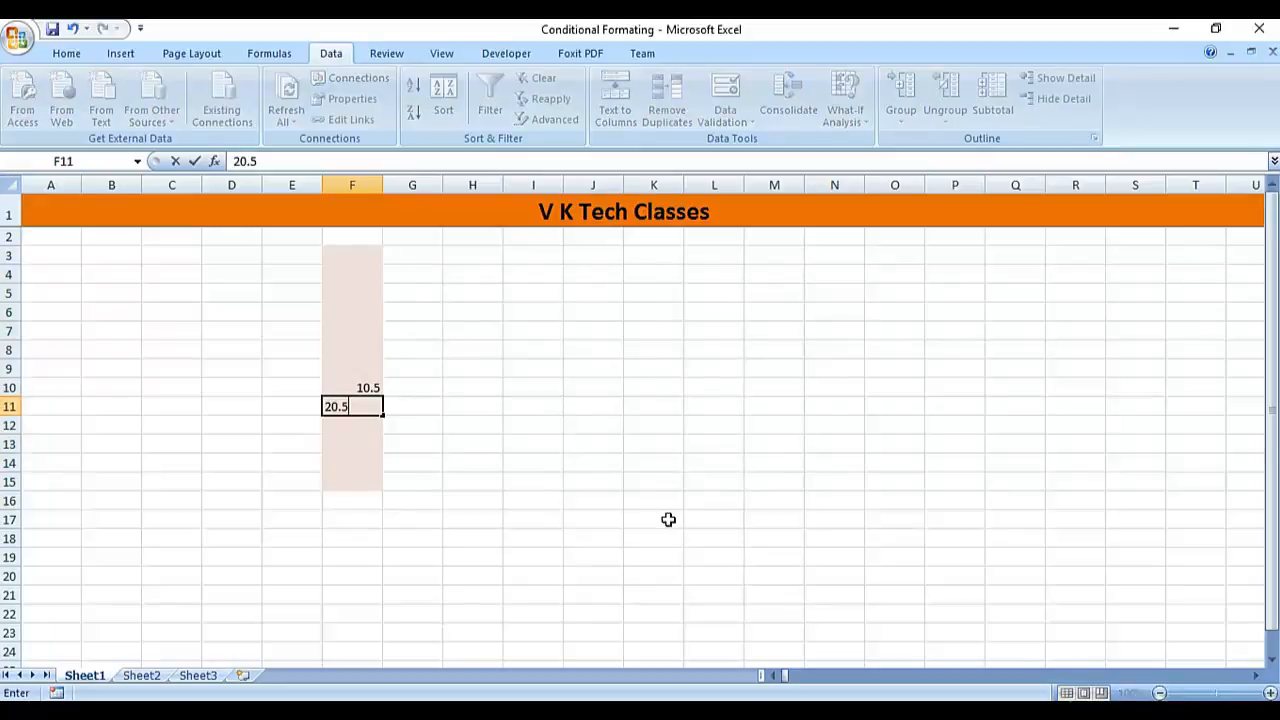
key("Up")
key("Up")
key("Up")
type("15")
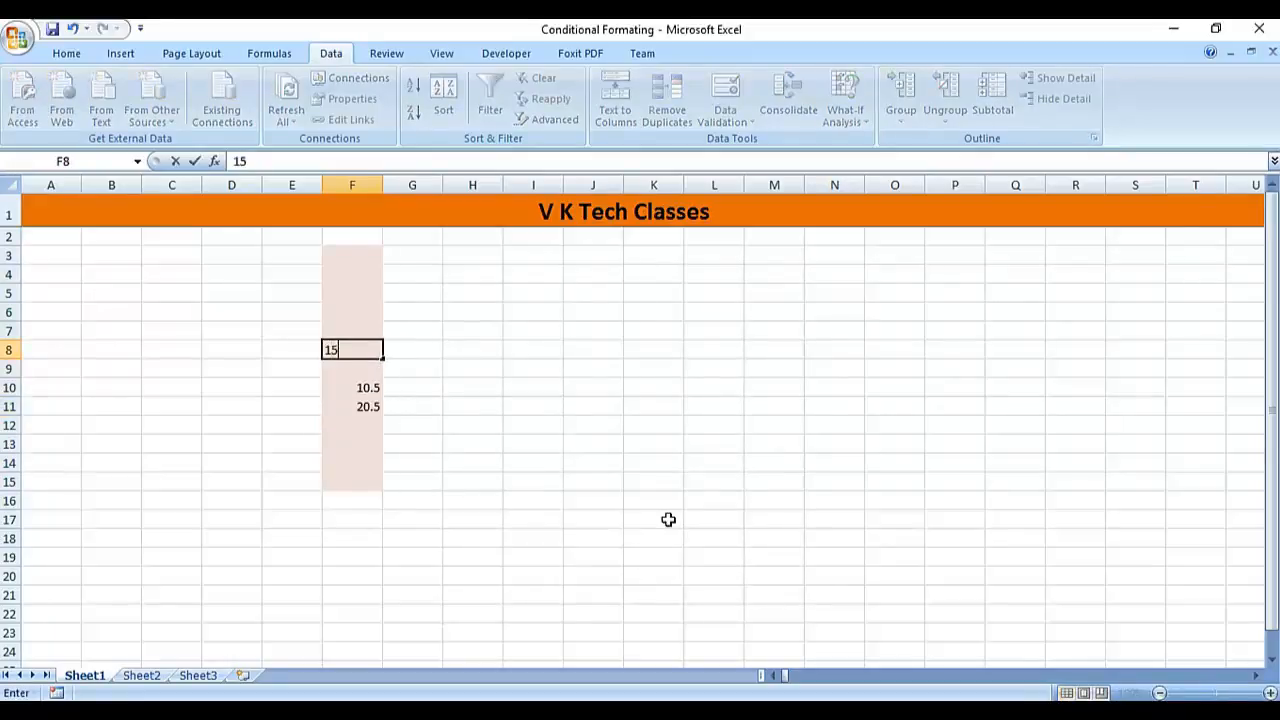
key("Return")
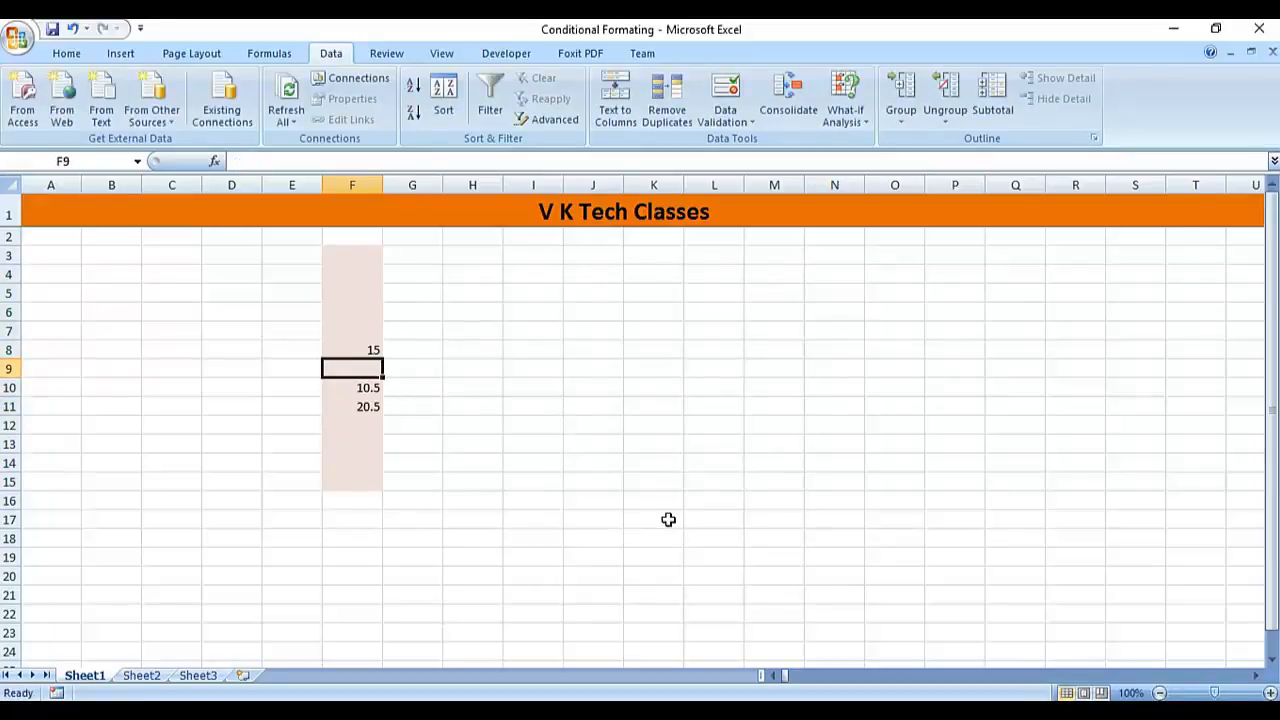
type("15.8")
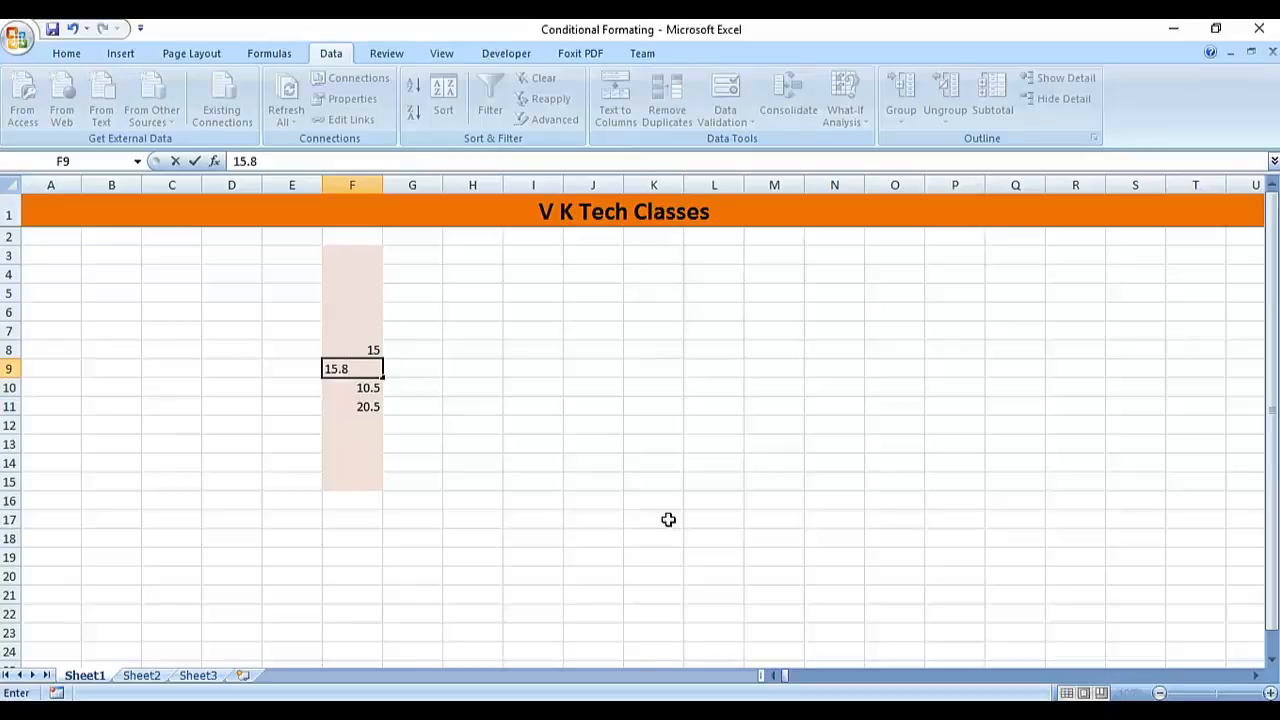
key("Return")
Try to enter the values 9.9 and 9 in cell F13, cancelling each entry.
key("Return")
key("Return")
key("Return")
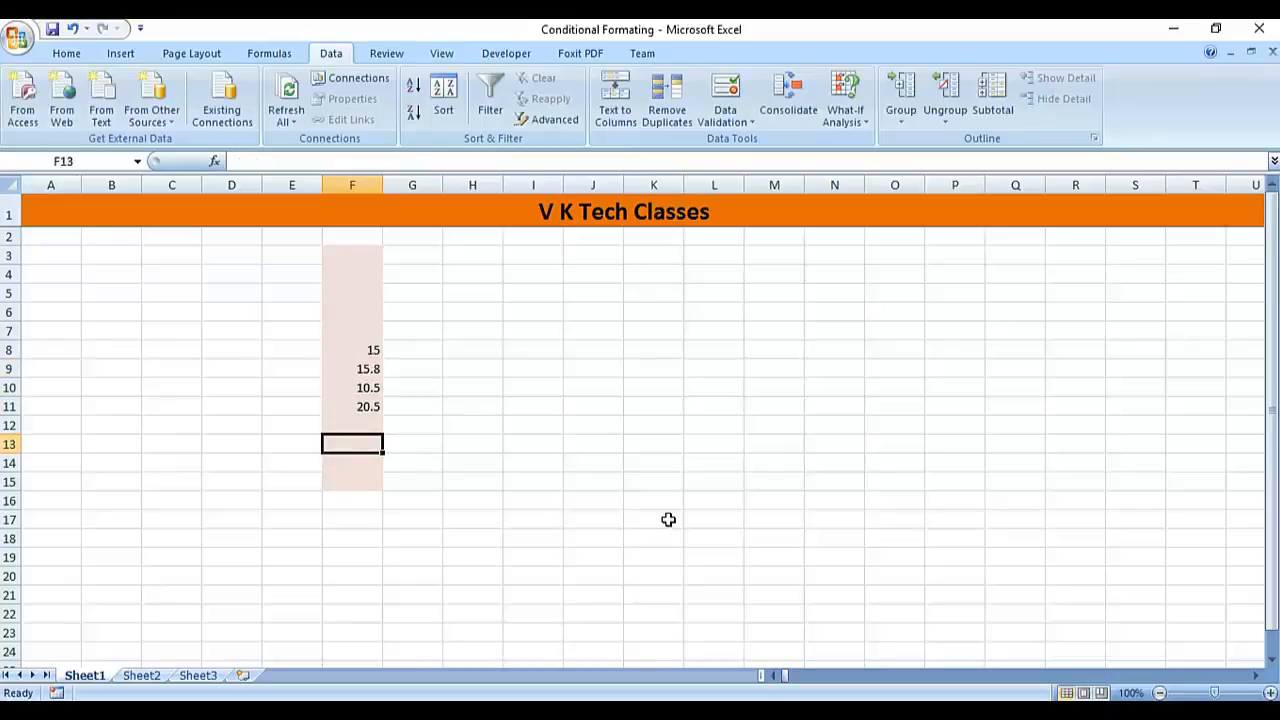
type("9.9")
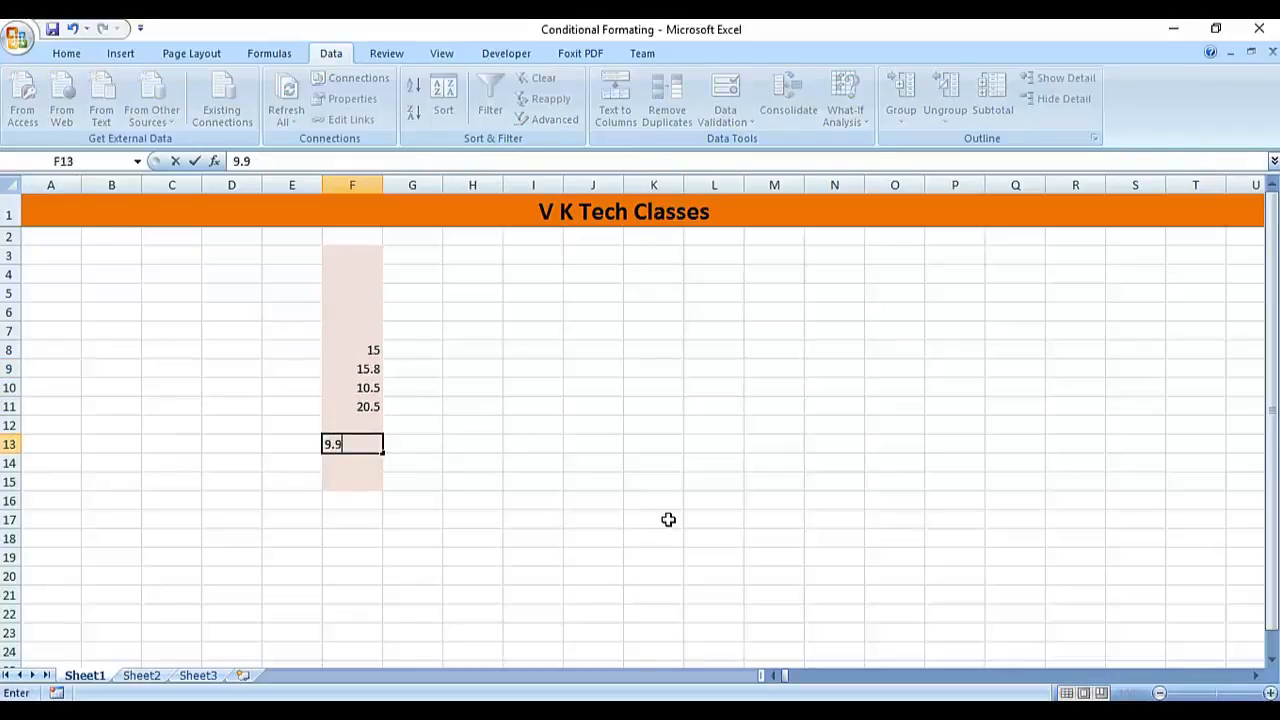
key("Return")
key("Tab")
key("Return")
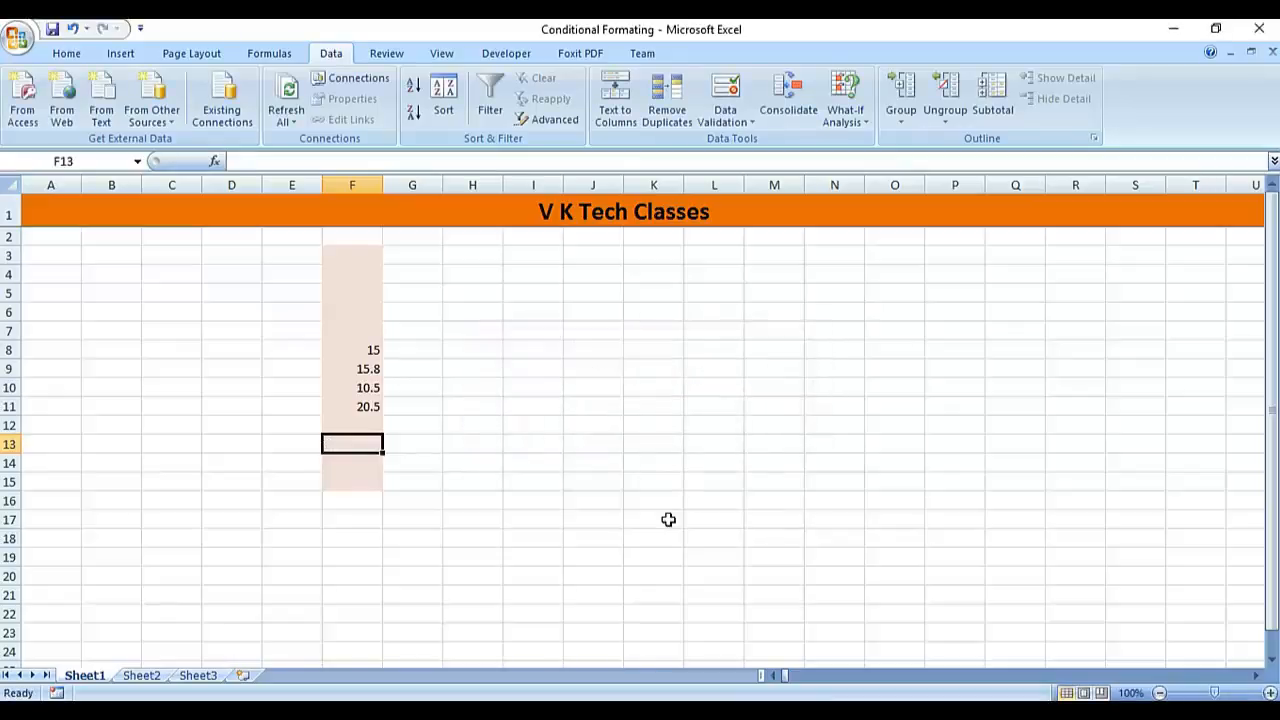
type("9")
key("Return")
key("Tab")
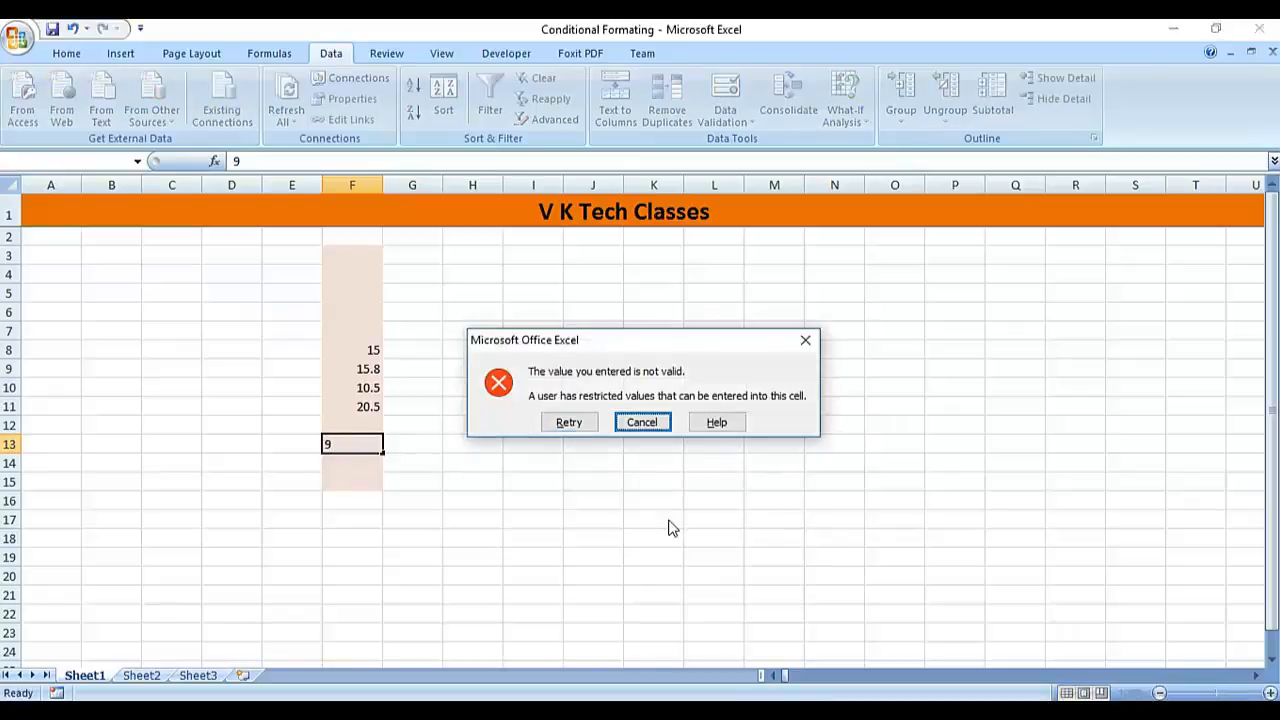
key("Return")
Try to enter the value 20.6 in cell F13 and cancel the entry.
type("20")
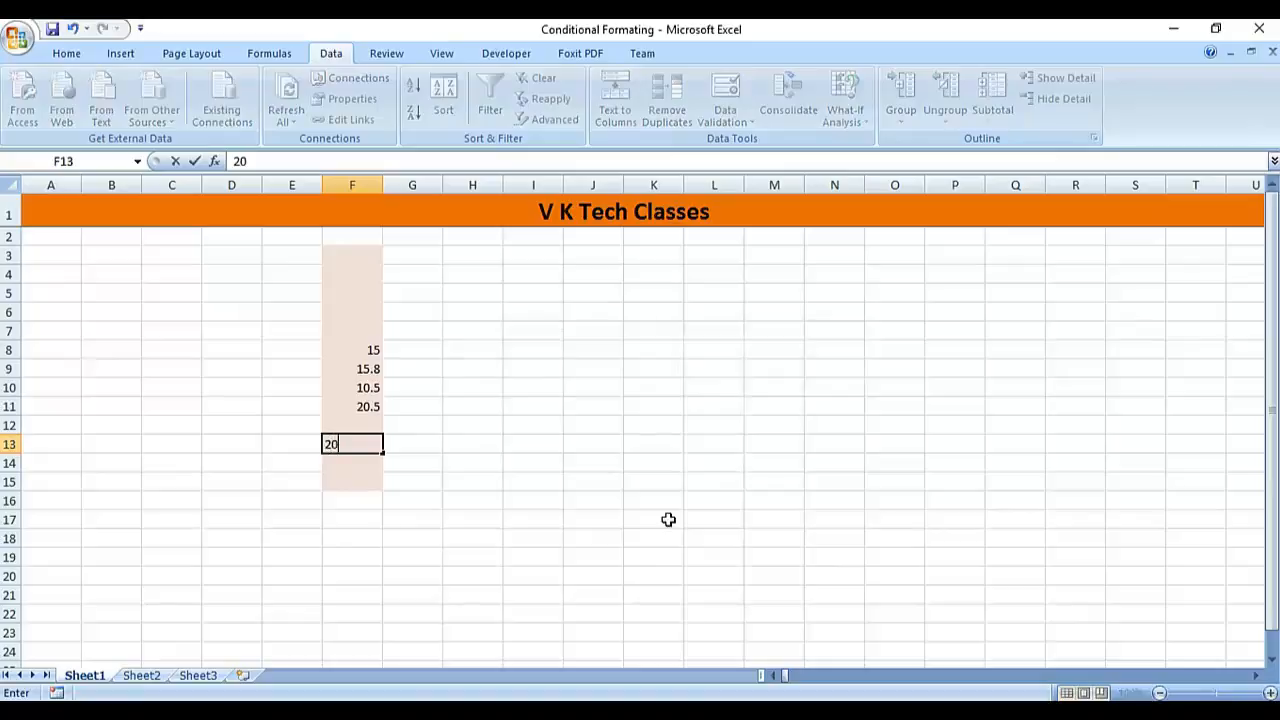
type(".6")
key("Return")
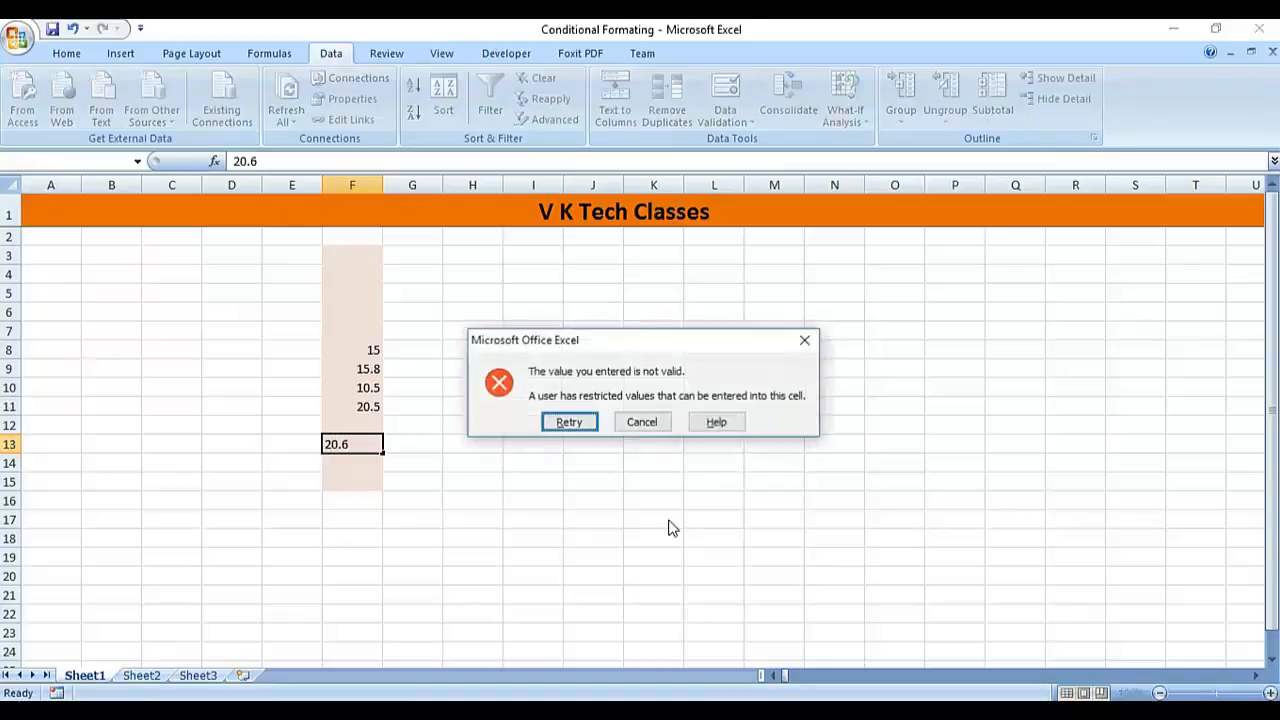
key("Tab")
key("Return")
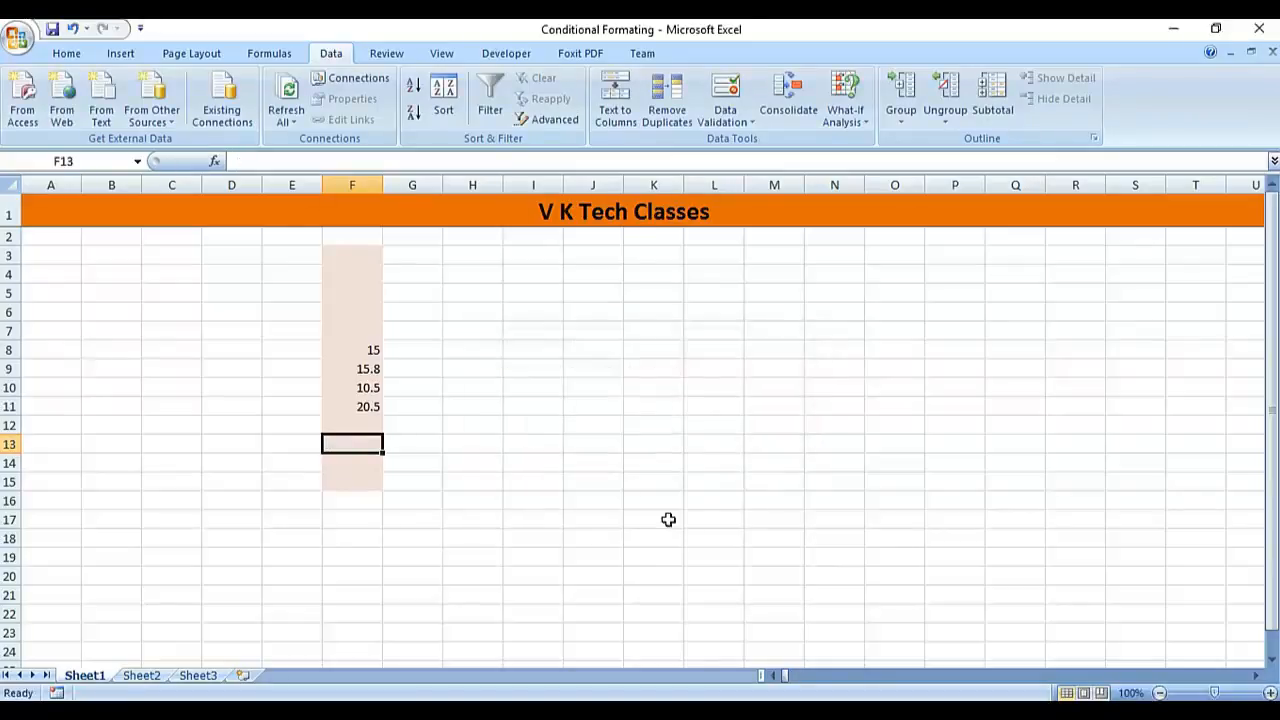
Select F3:F15 and delete the decimal test values.
key("Down")
key("Down")
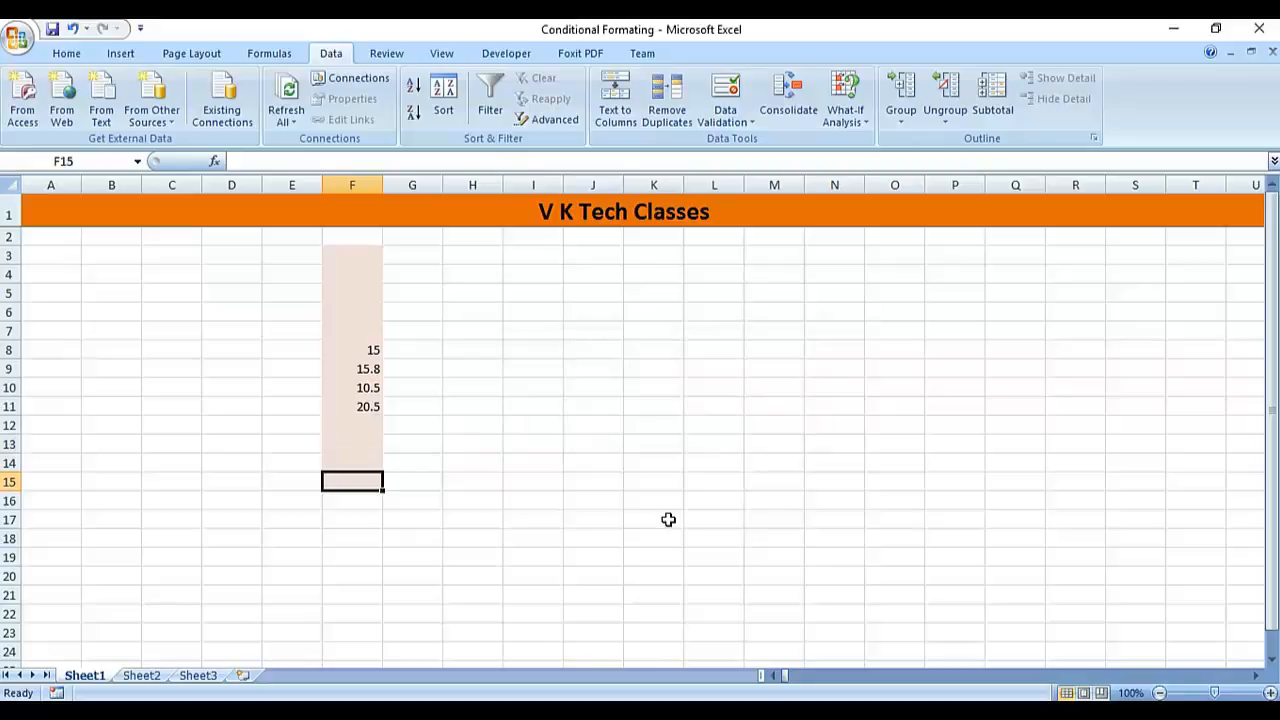
key("shift+Up")
key("shift+Up")
key("shift+Up")
key("shift+Up")
key("shift+Up")
key("shift+Up")
key("shift+Up")
key("shift+Up")
key("shift+Up")
key("shift+Up")
key("shift+Up")
key("shift+Up")
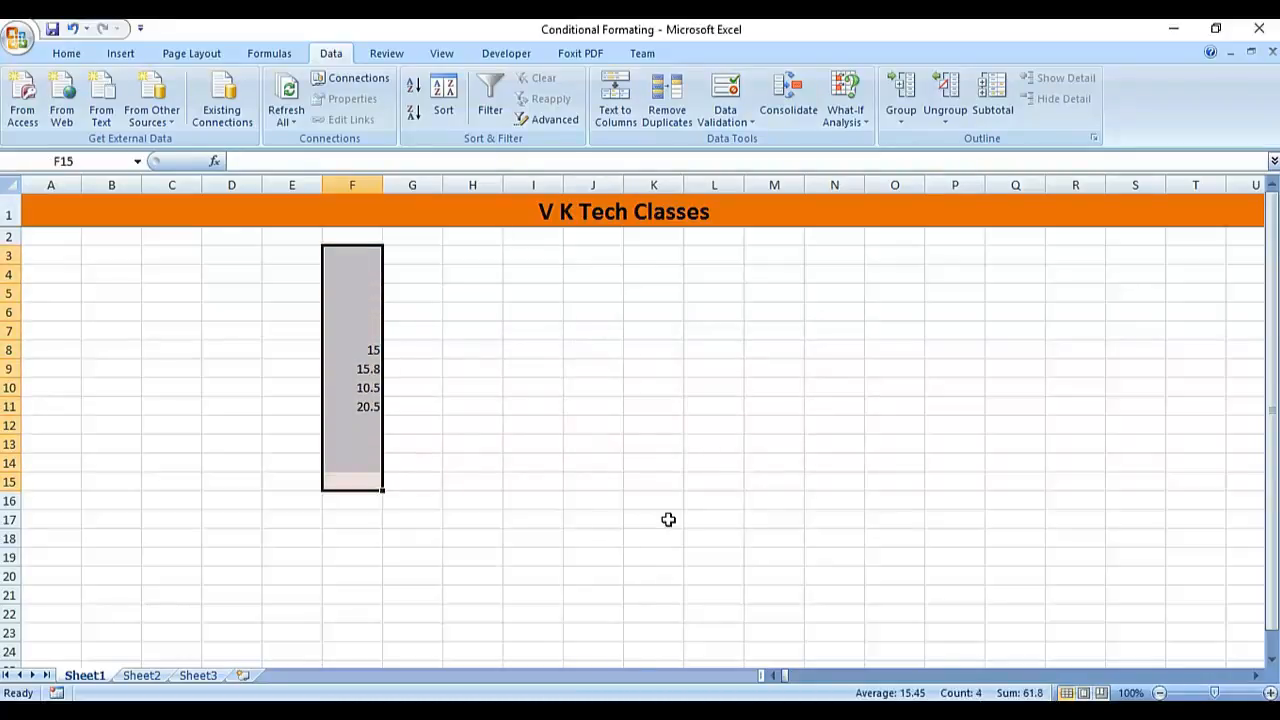
key("Delete")
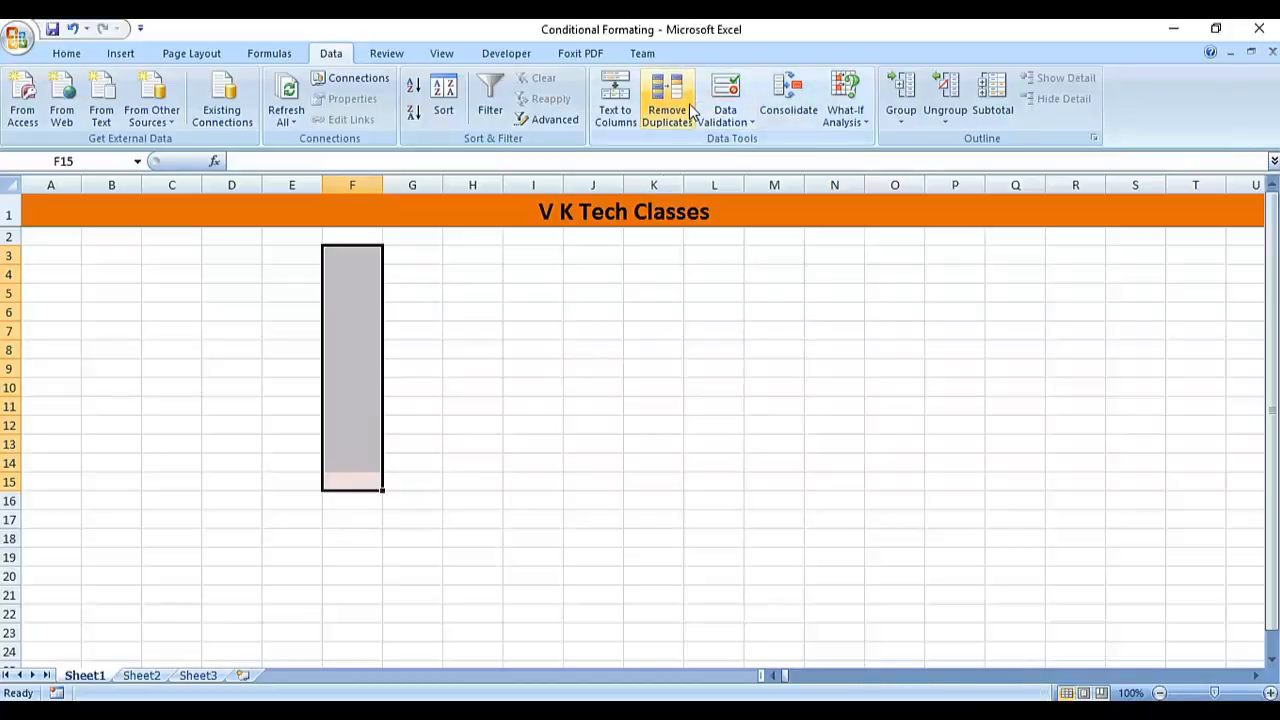
Replace the validation rule on F3:F15 with a Decimal rule allowing values not between 10.5 and 20.5.
left_click(727, 92)
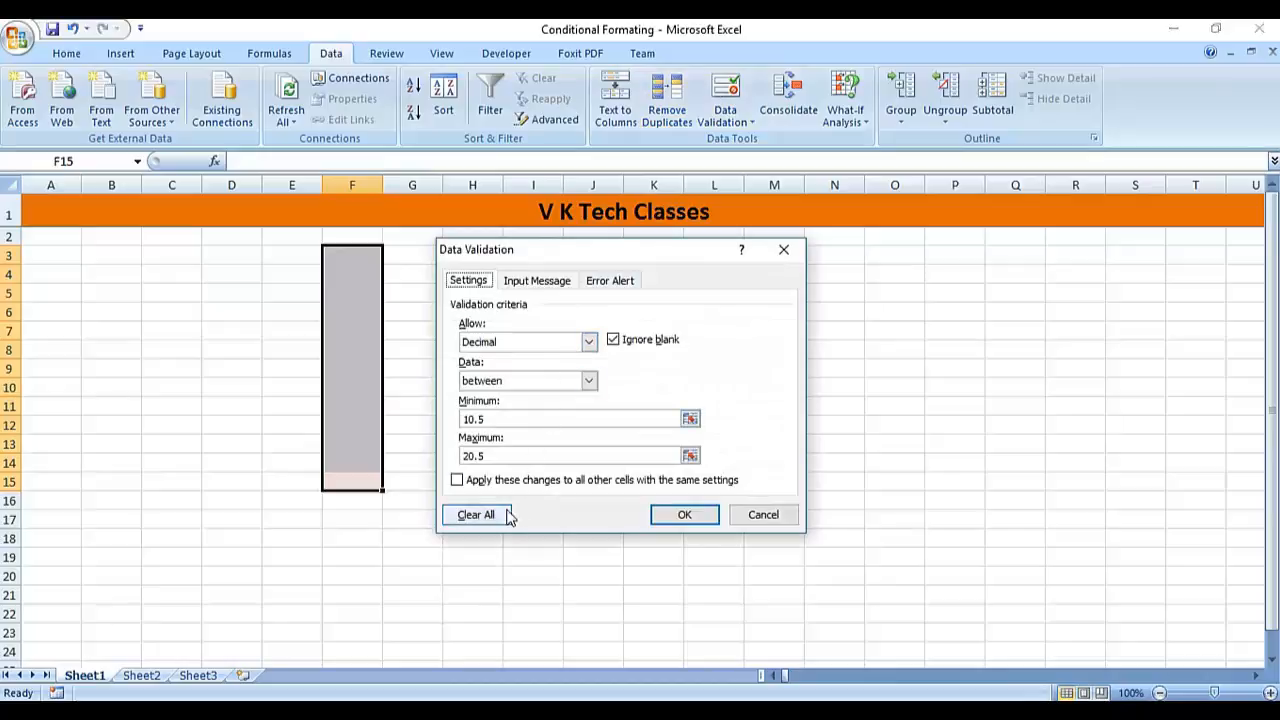
left_click(477, 515)
left_click(588, 341)
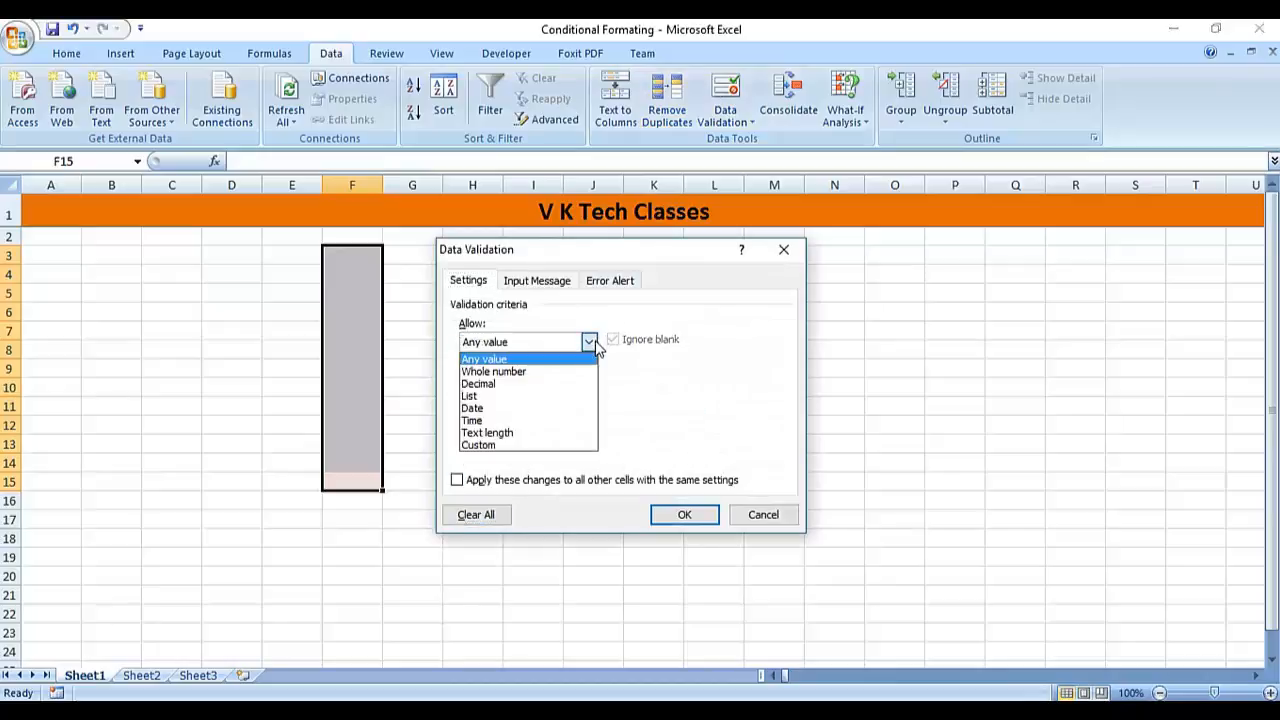
left_click(565, 384)
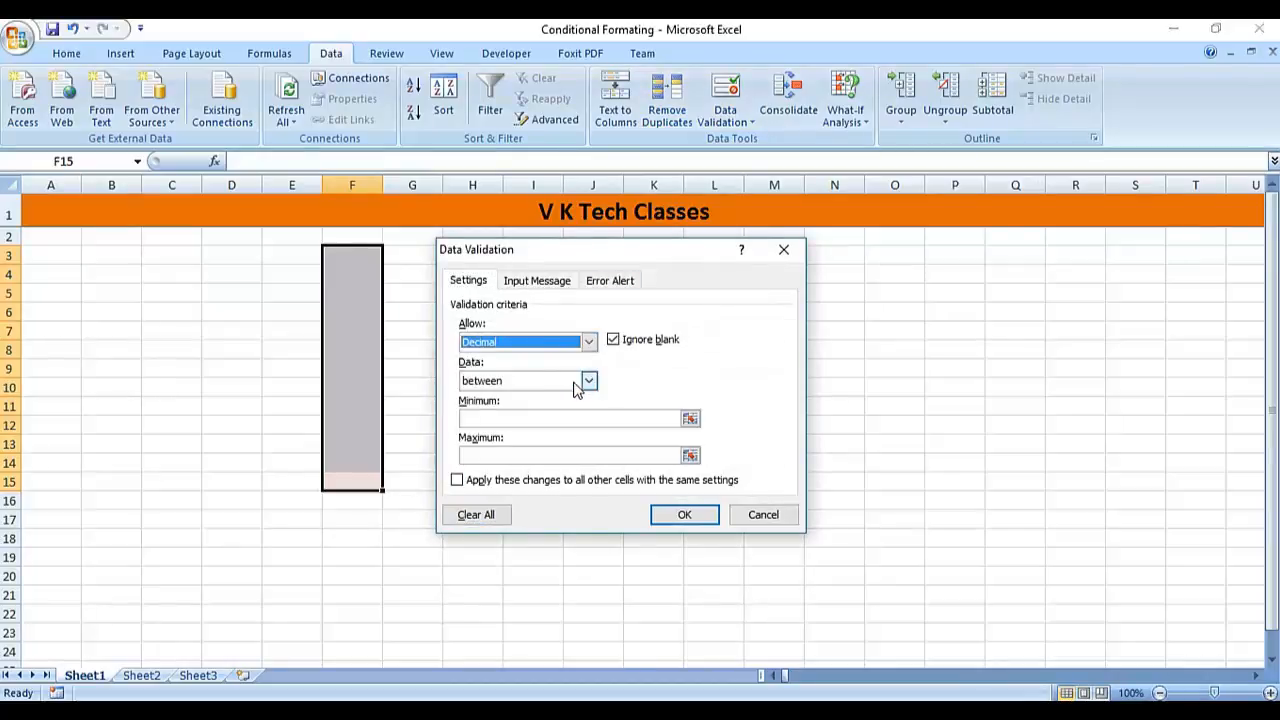
left_click(578, 384)
left_click(559, 410)
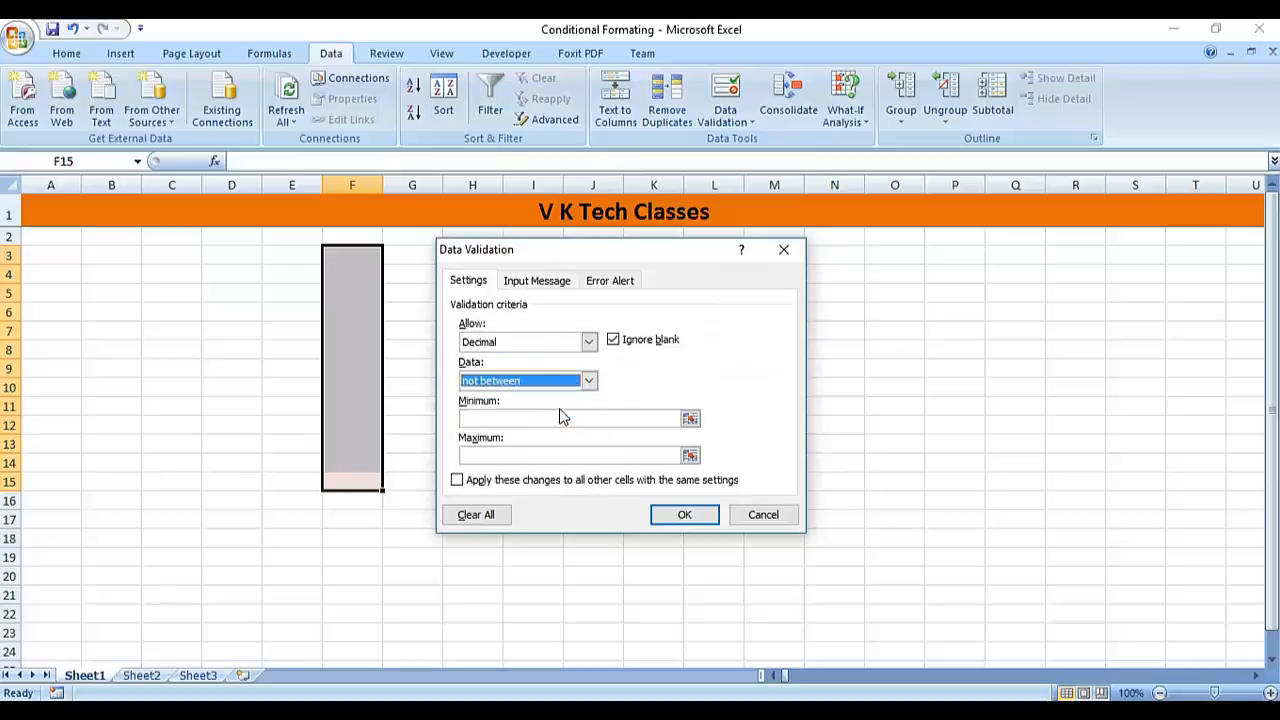
left_click(559, 419)
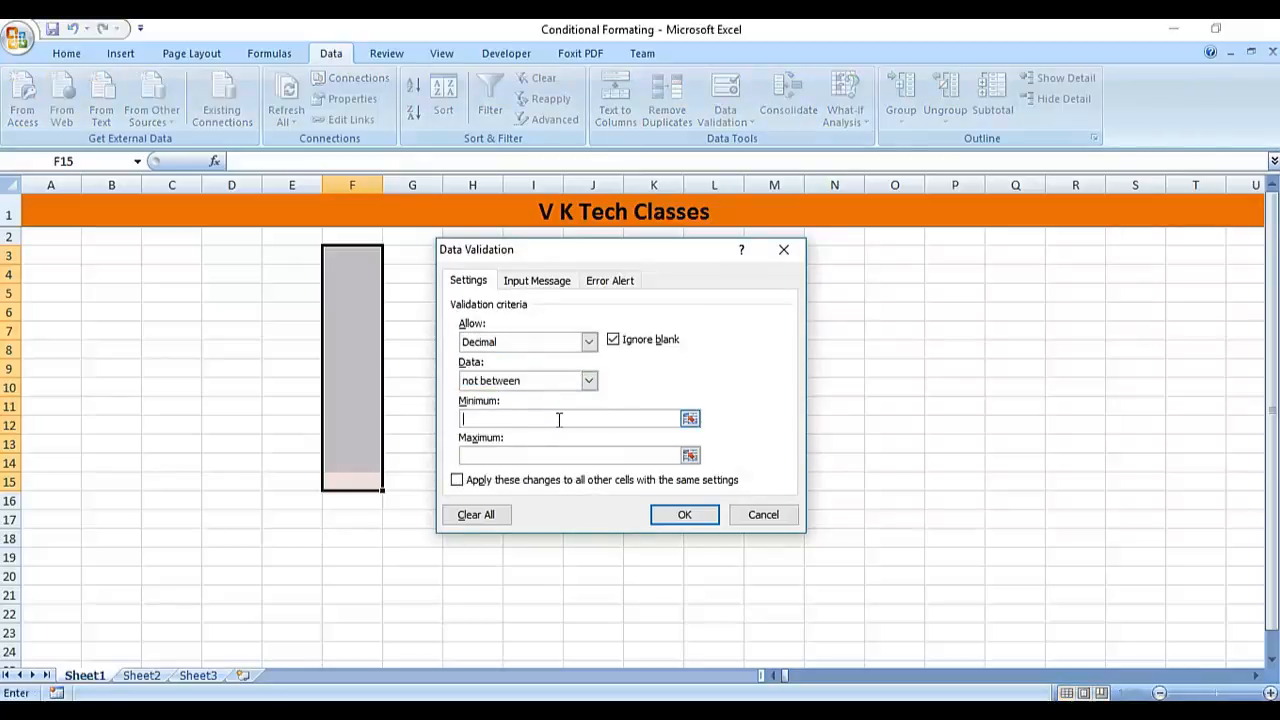
type("10.5")
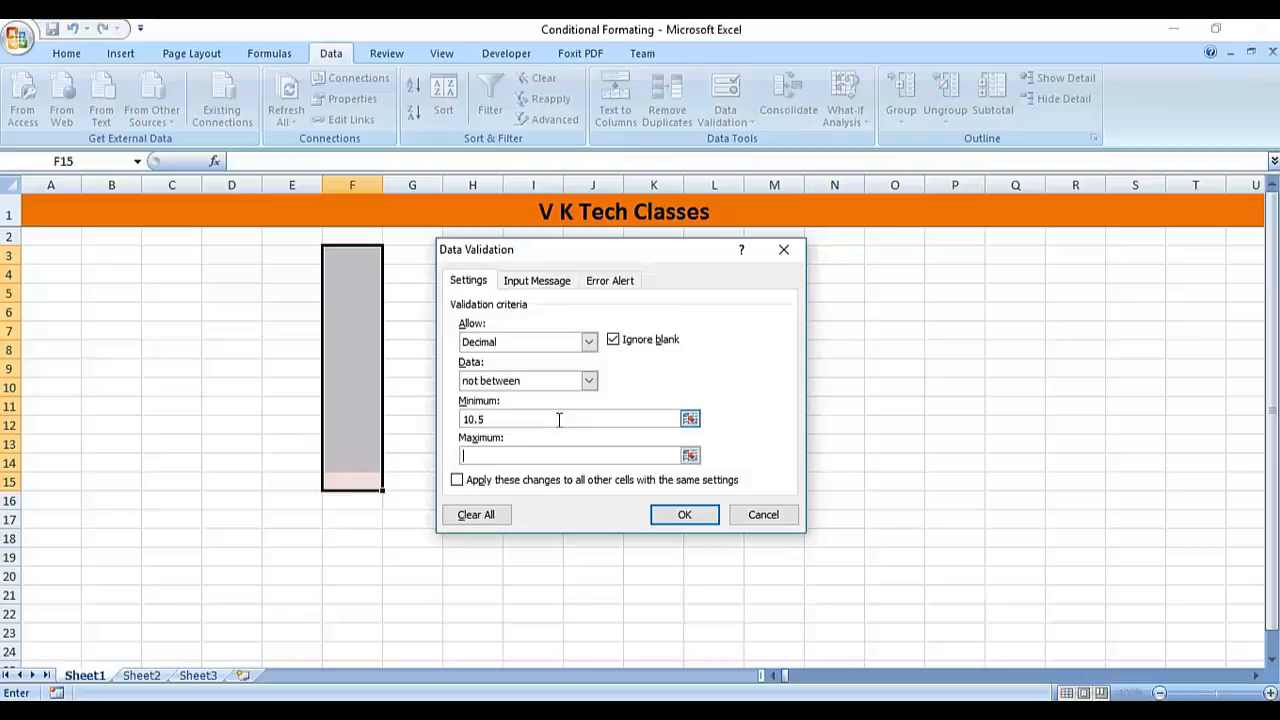
key("Tab")
type("20.5")
left_click(680, 522)
Enter the out-of-range test values 5.6 in cell F11 and 20.8 in F13.
key("Up")
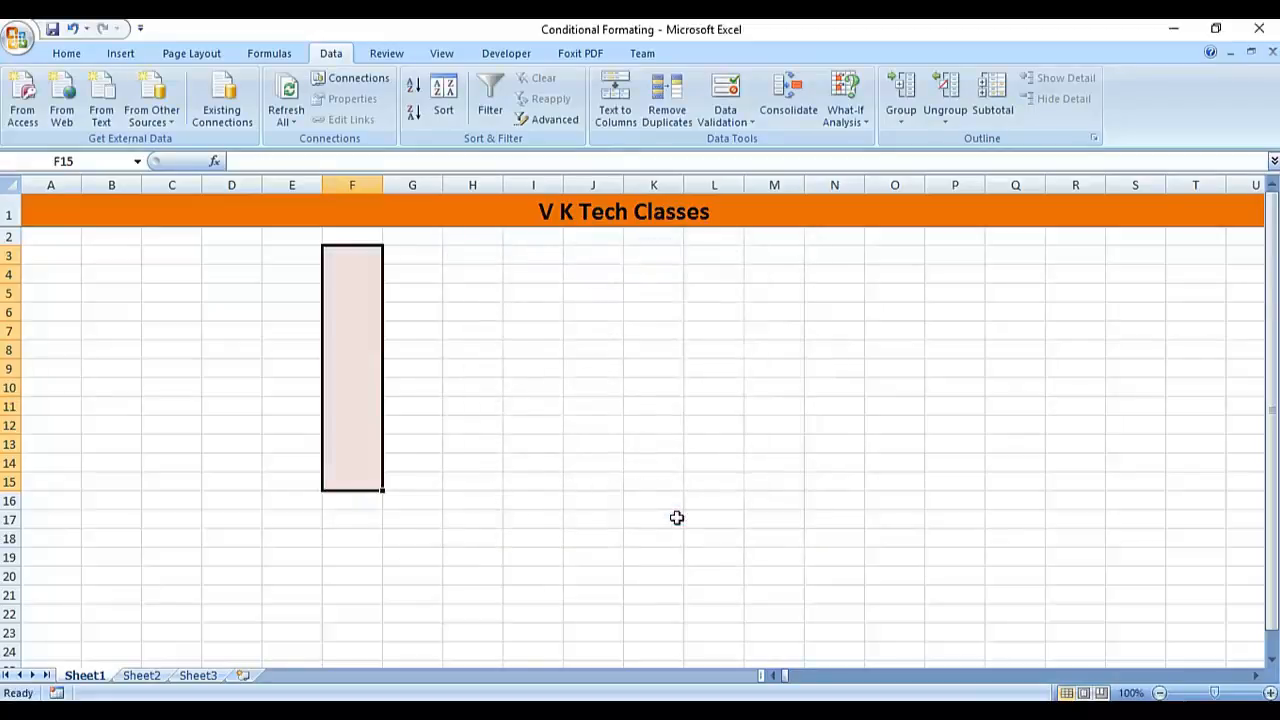
key("Up")
key("Up")
key("Up")
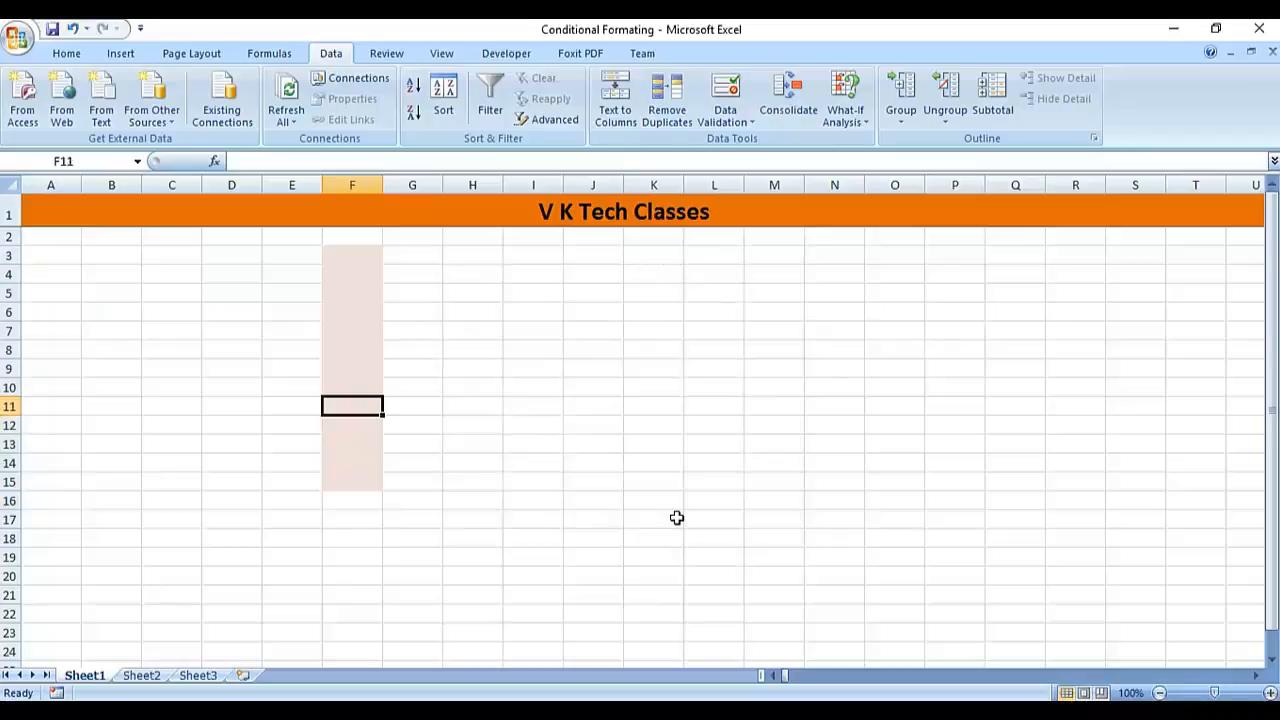
type("5.6")
key("Return")
key("Return")
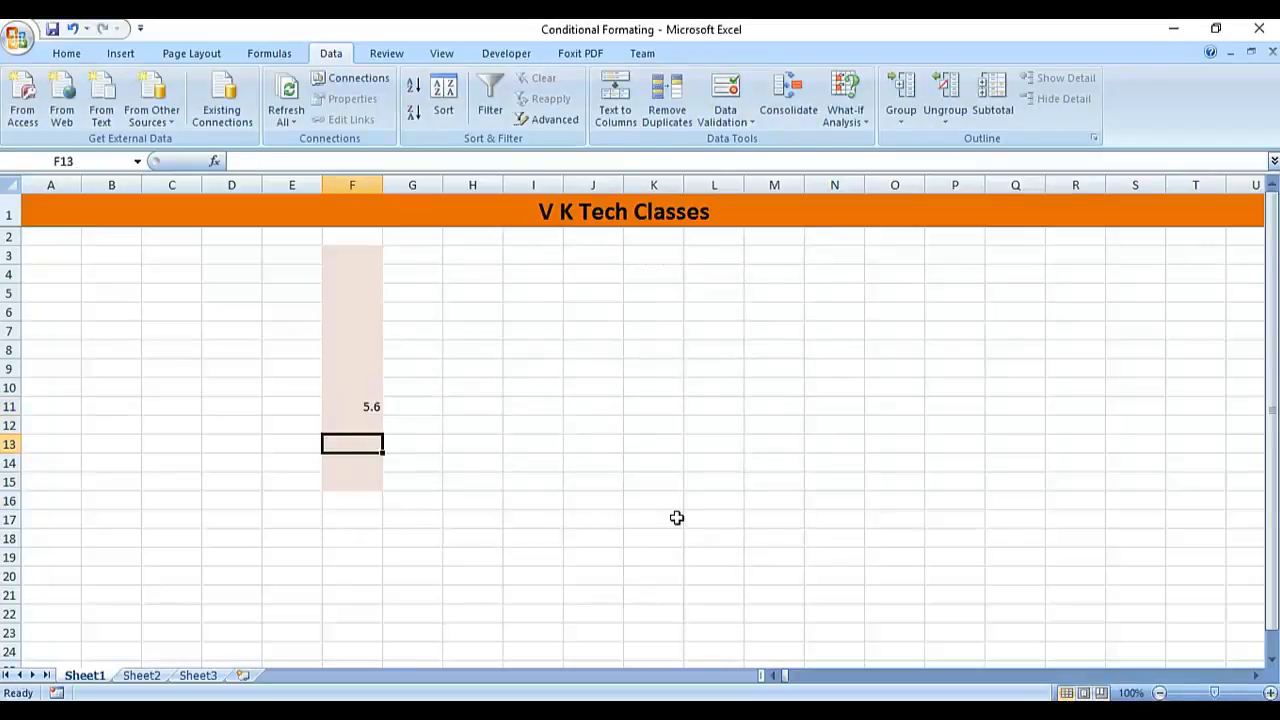
type("20.8")
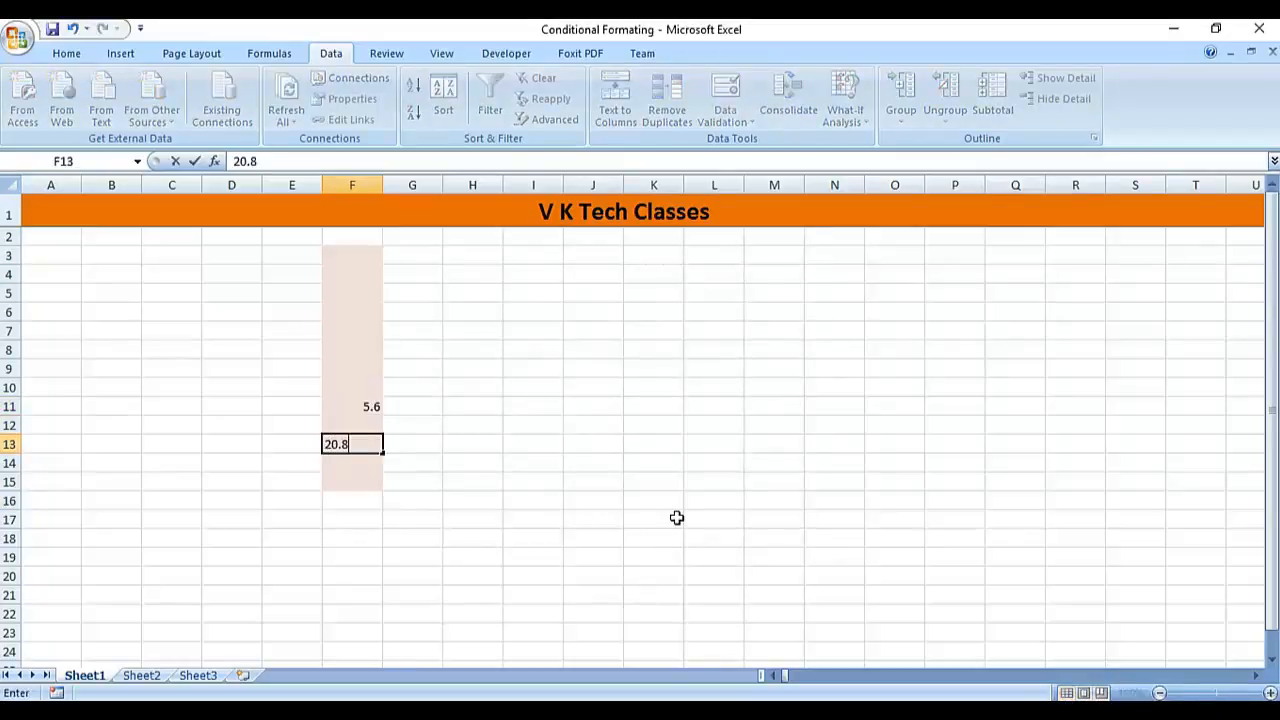
key("Up")
Try to enter the value 15 in cell F8 and cancel the entry.
key("Up")
key("Up")
key("Up")
key("Up")
type("15")
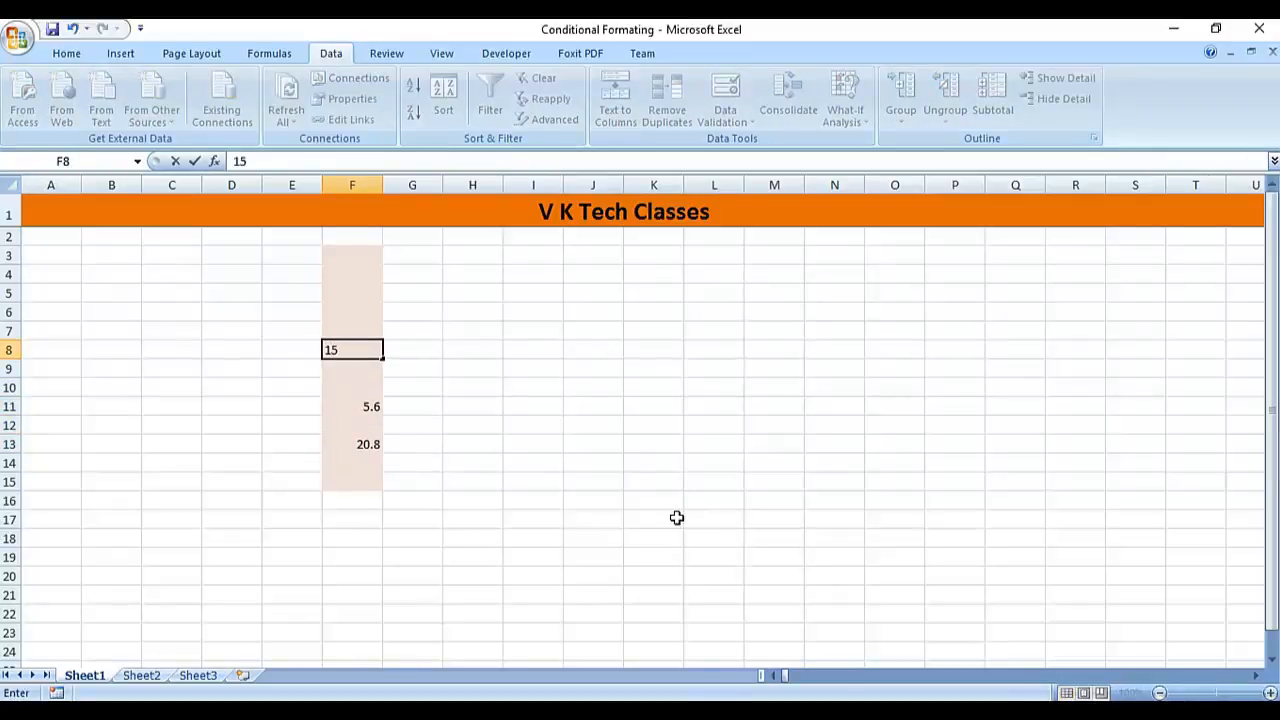
key("Return")
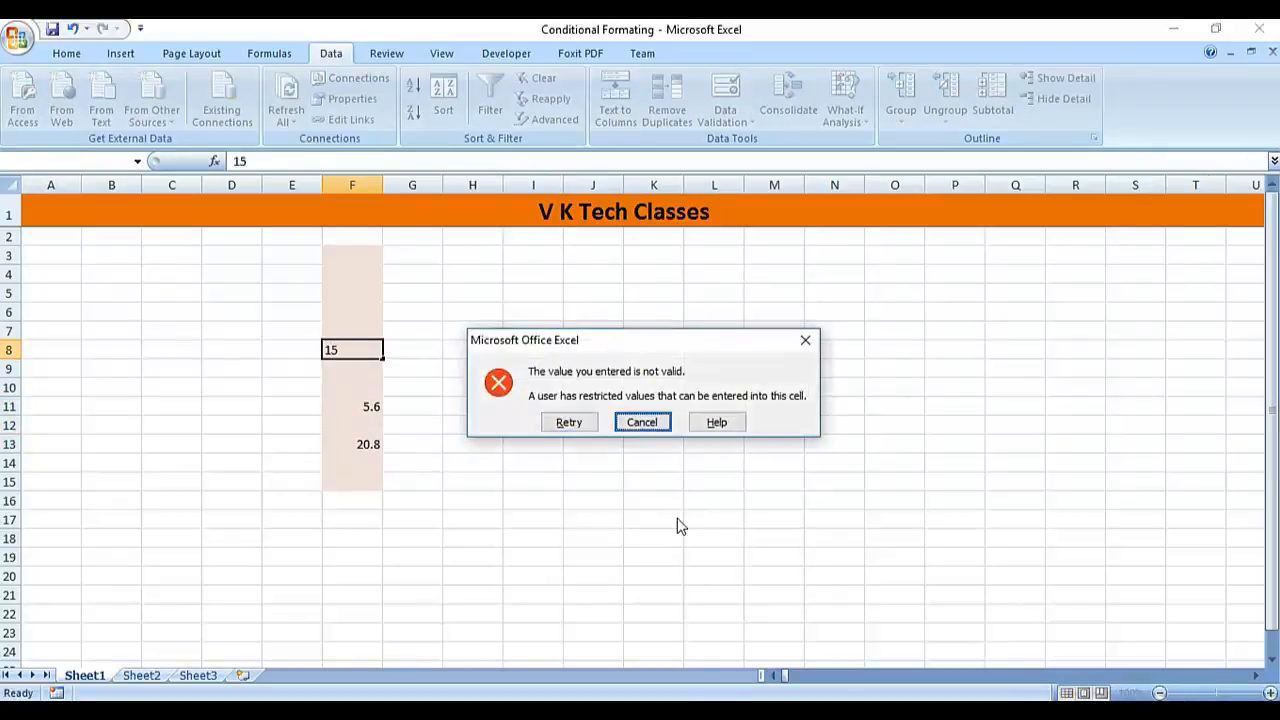
key("Escape")
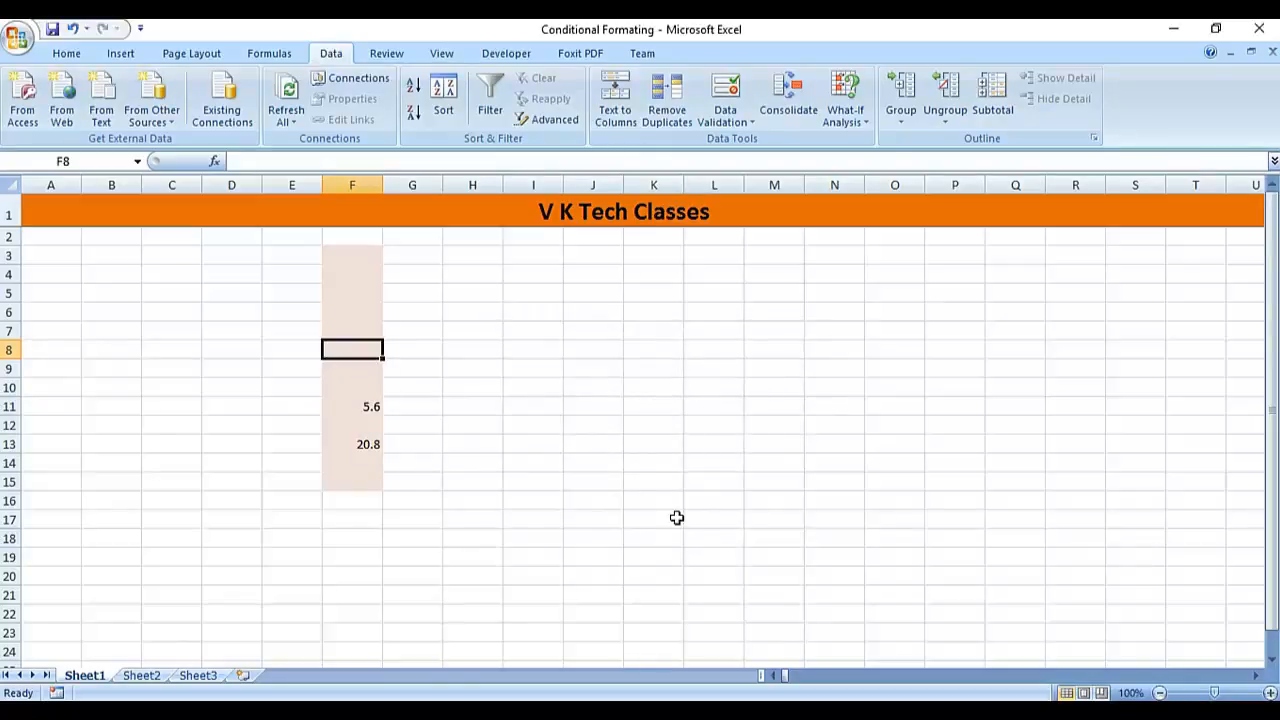
Try to enter the values 20.4 and 10.9 in cell F8, cancelling each entry.
type("20.4")
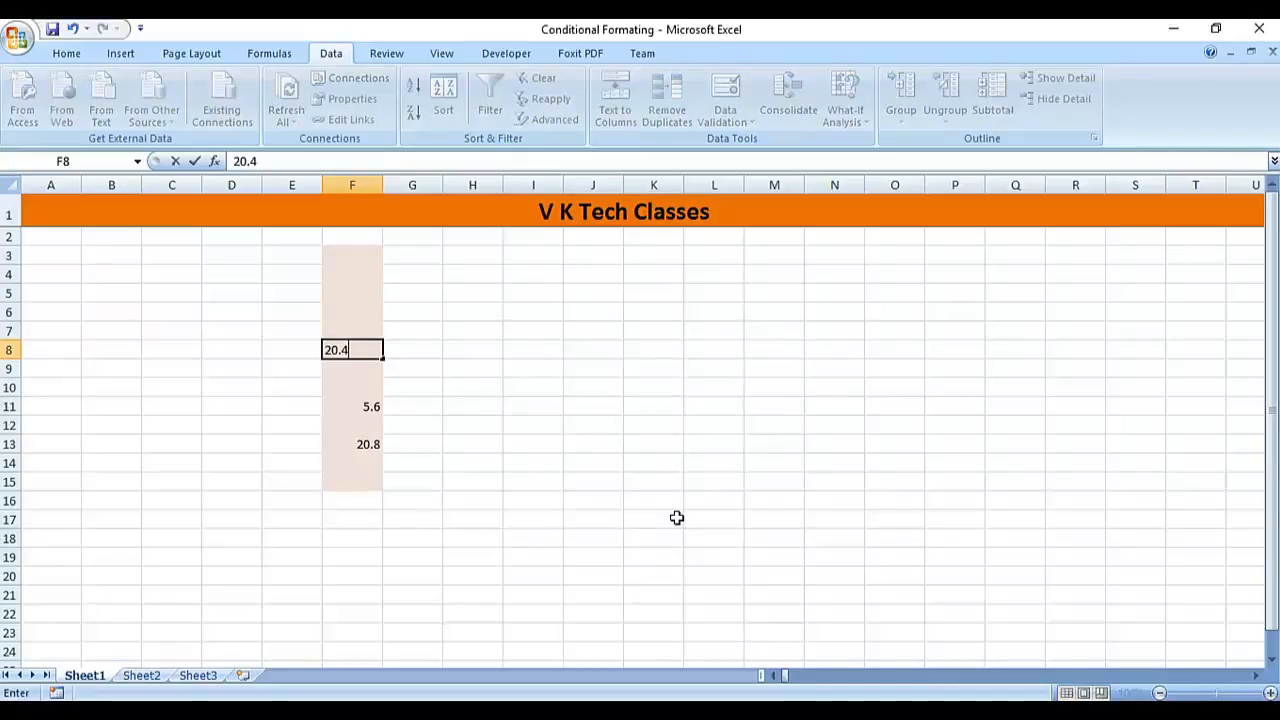
key("Return")
key("Tab")
key("Return")
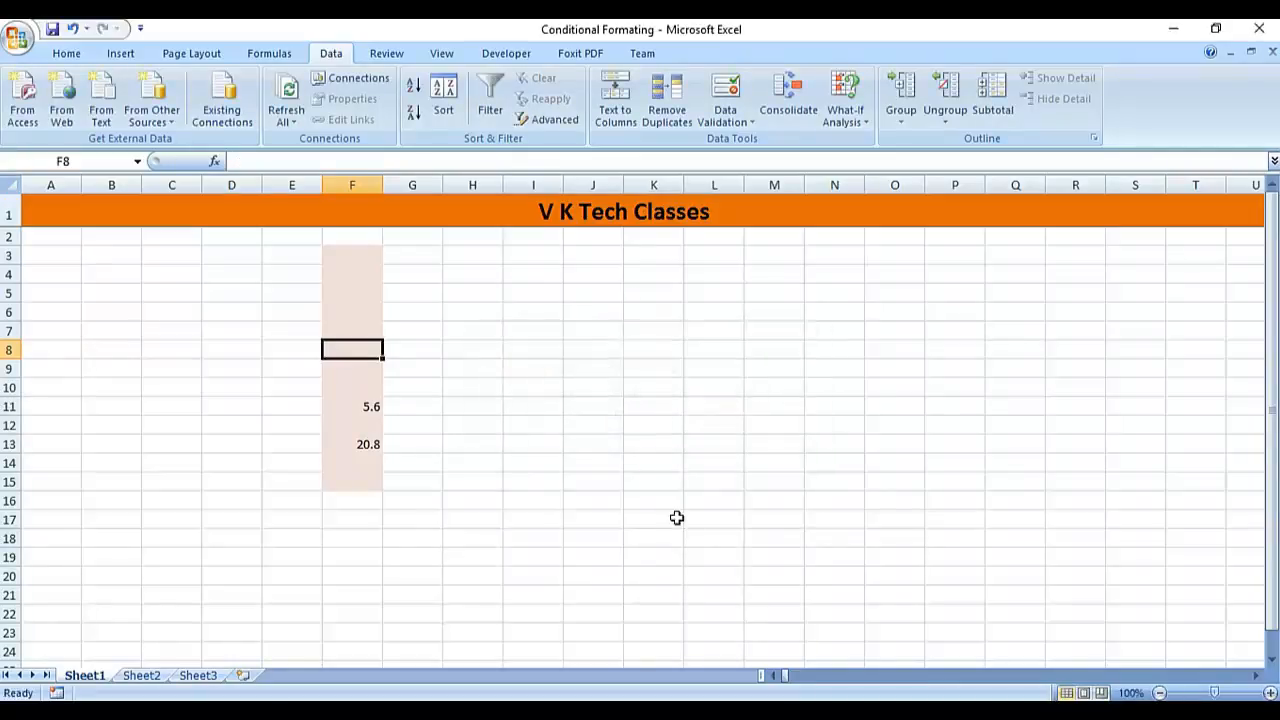
type("10.9")
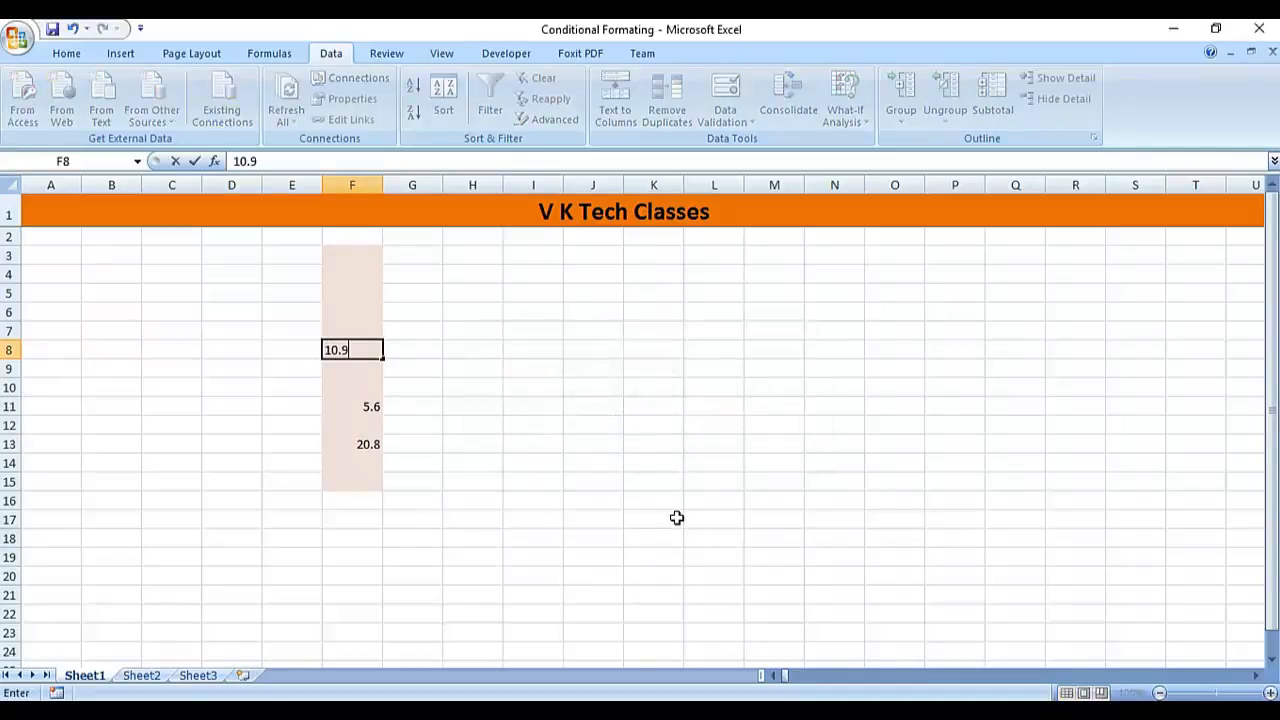
key("Return")
key("Tab")
key("Return")
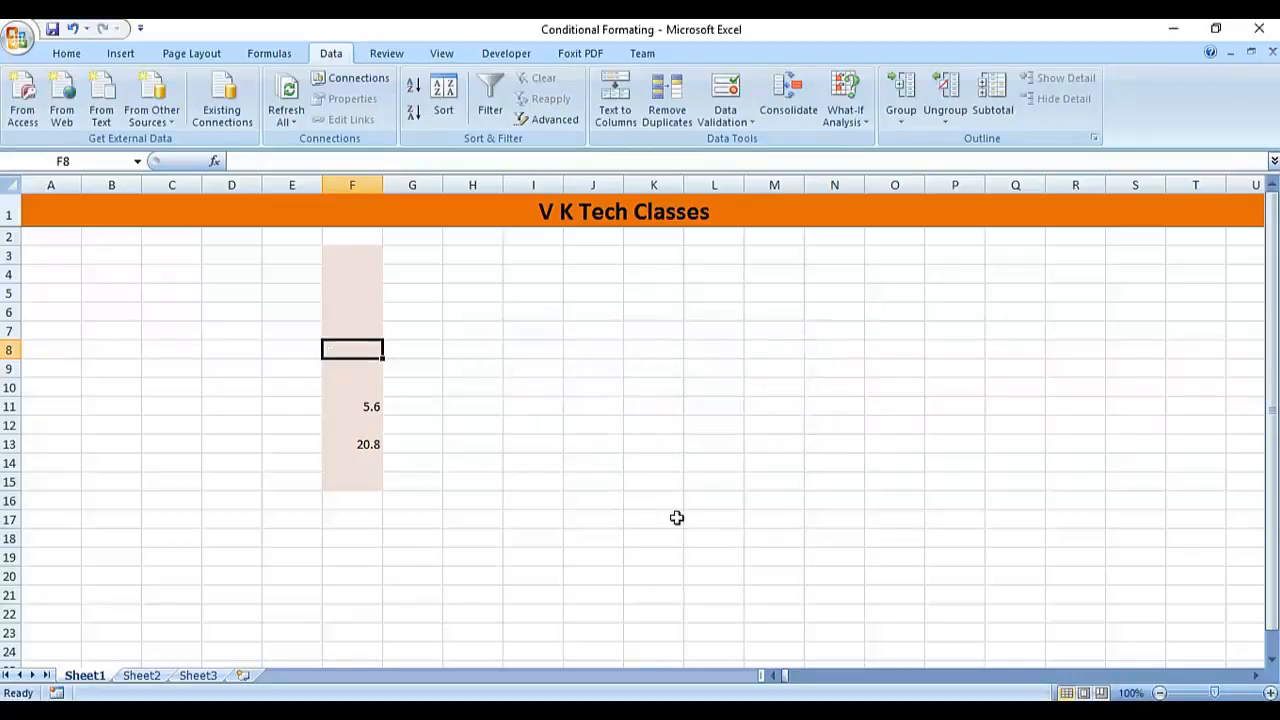
Select F3:F15 and delete the test values.
key("Up")
key("Up")
key("Up")
key("Up")
key("Up")
key("shift+Down")
key("shift+Down")
key("shift+Down")
key("shift+Down")
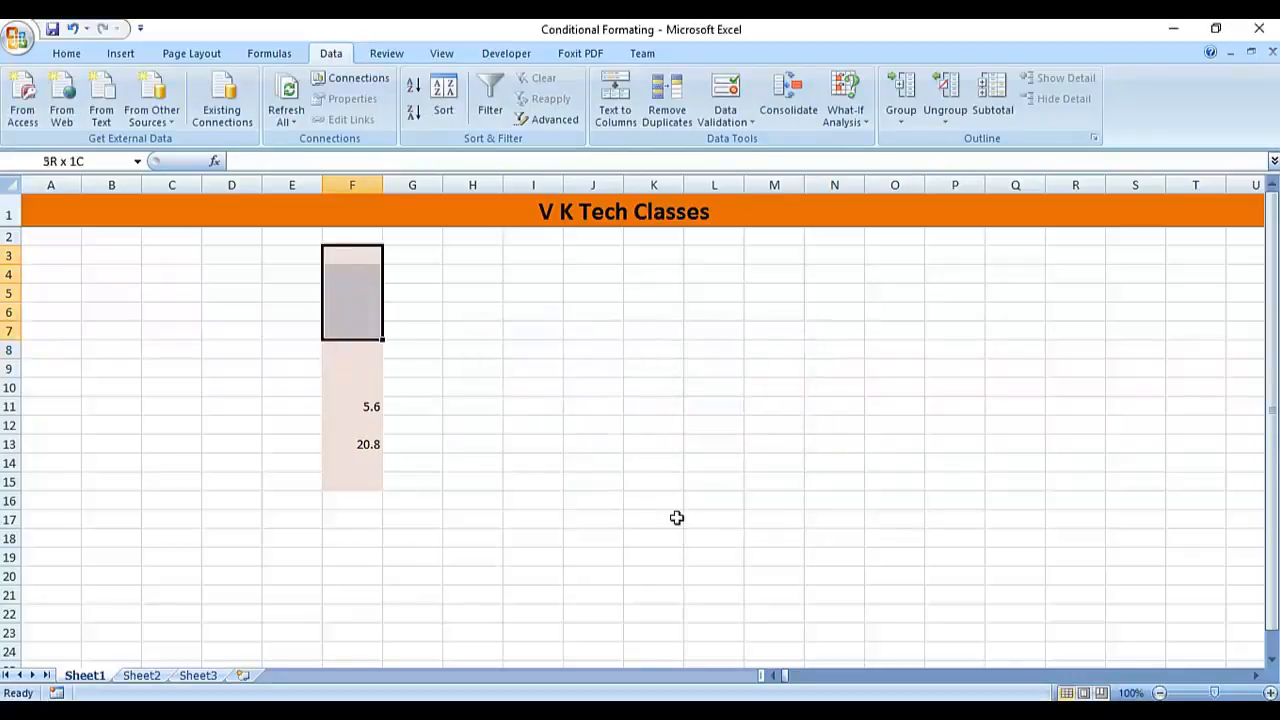
key("shift+Down")
key("shift+Down")
key("shift+Down")
key("shift+Down")
key("shift+Down")
key("shift+Down")
key("shift+Down")
key("shift+Down")
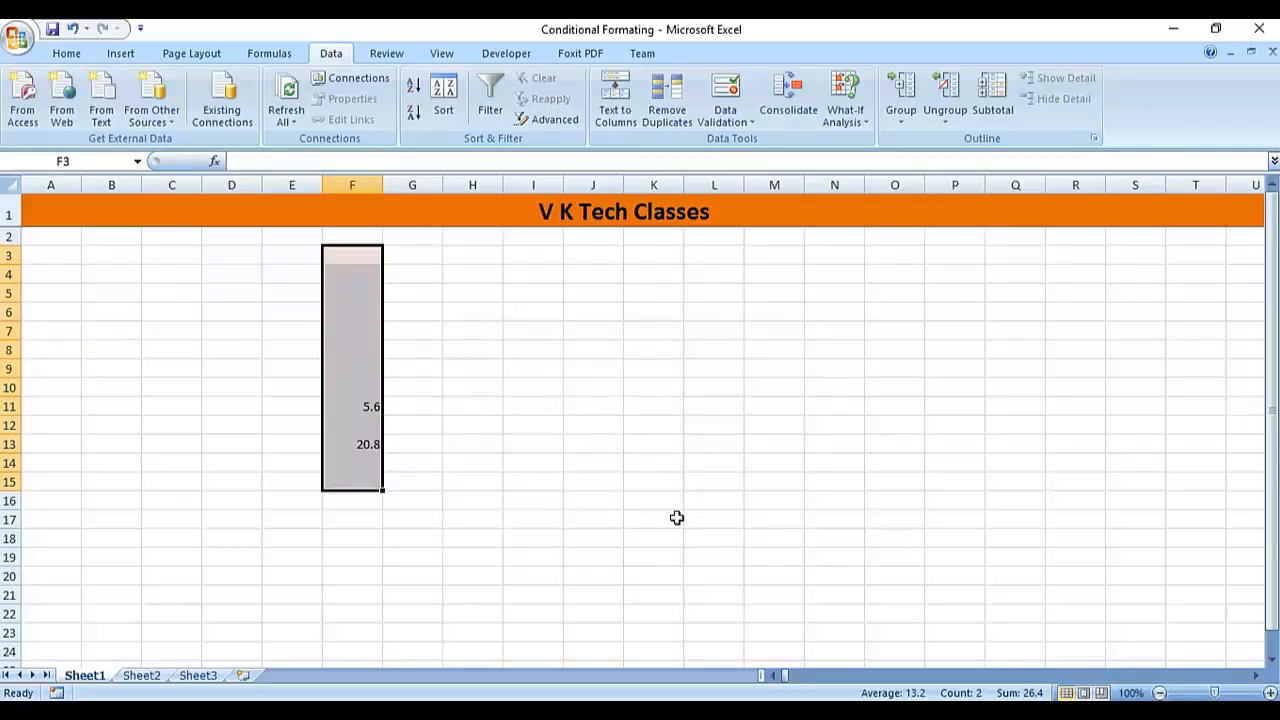
key("Delete")
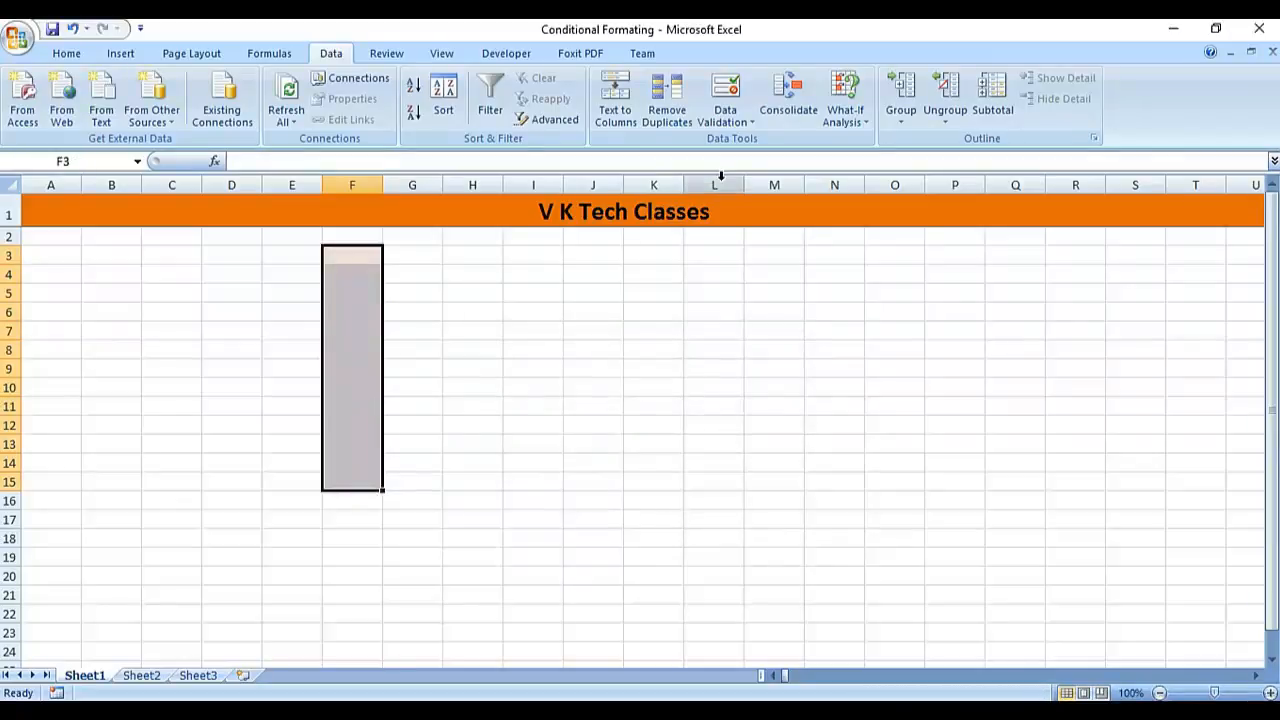
Clear the not-between rule in the validation settings of F3:F15 and browse the comparison conditions offered for Decimal.
left_click(719, 95)
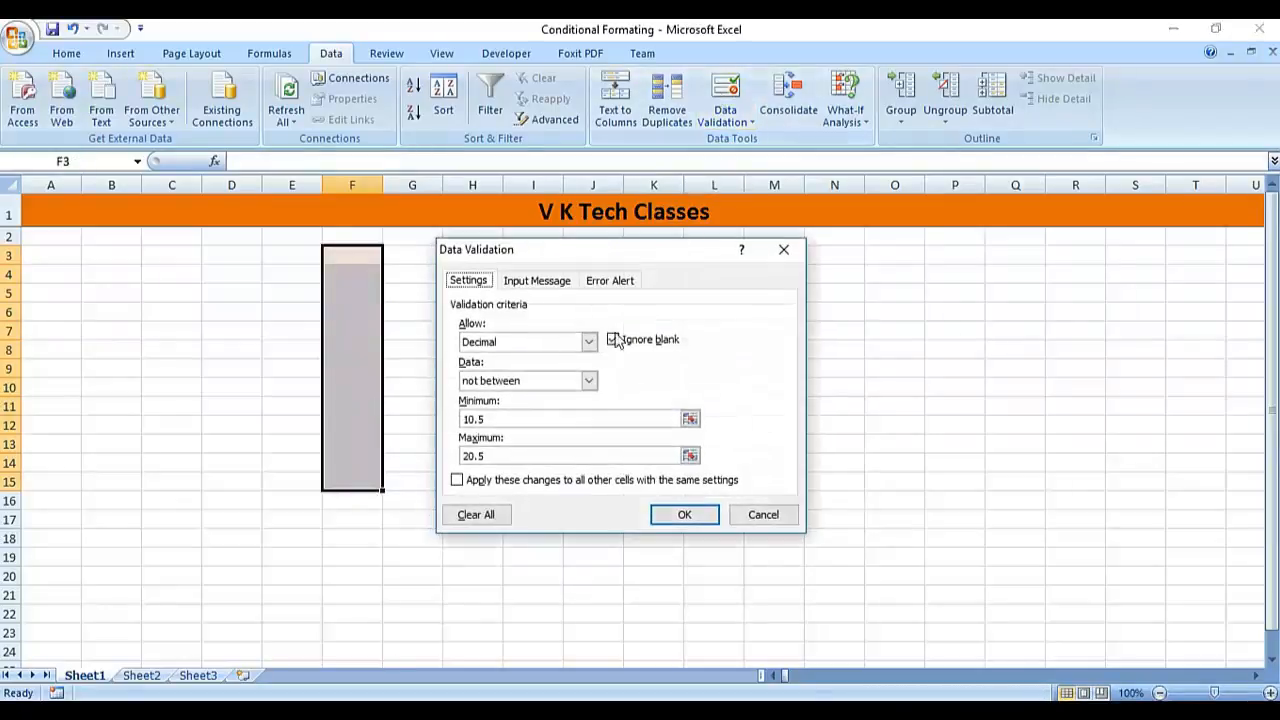
left_click(482, 518)
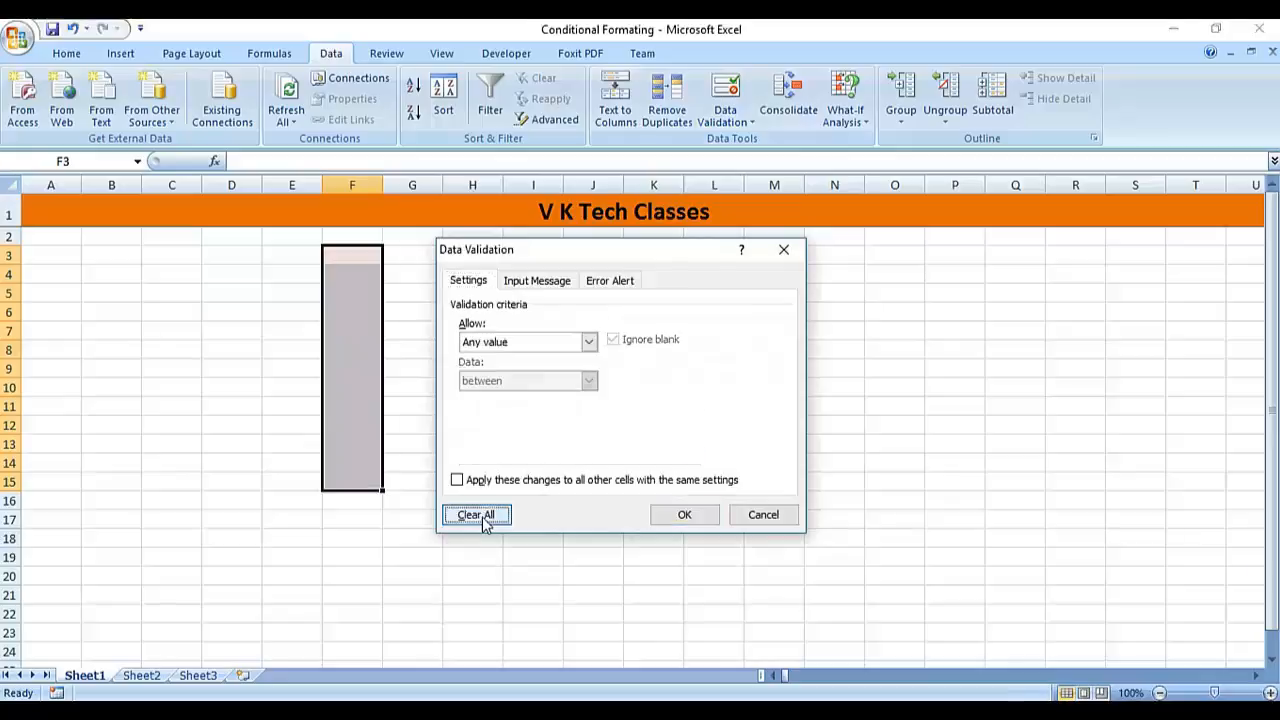
left_click(589, 341)
left_click(579, 384)
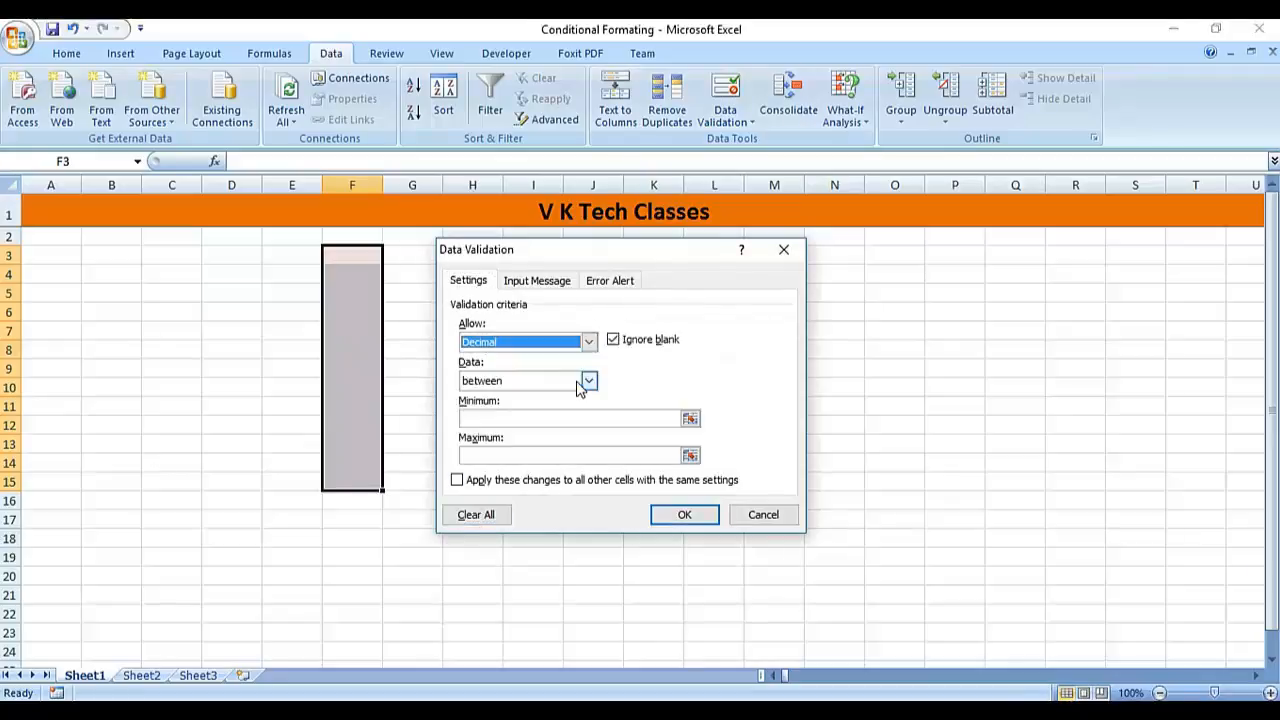
left_click(589, 383)
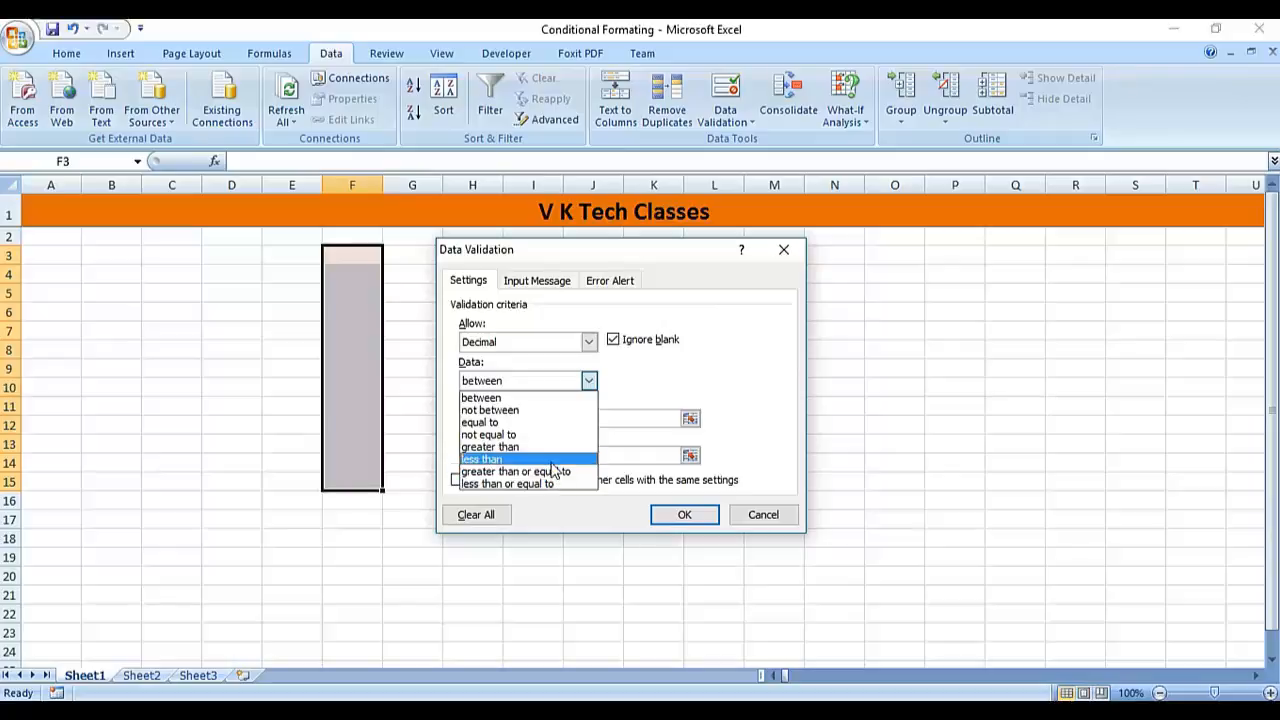
left_click(632, 380)
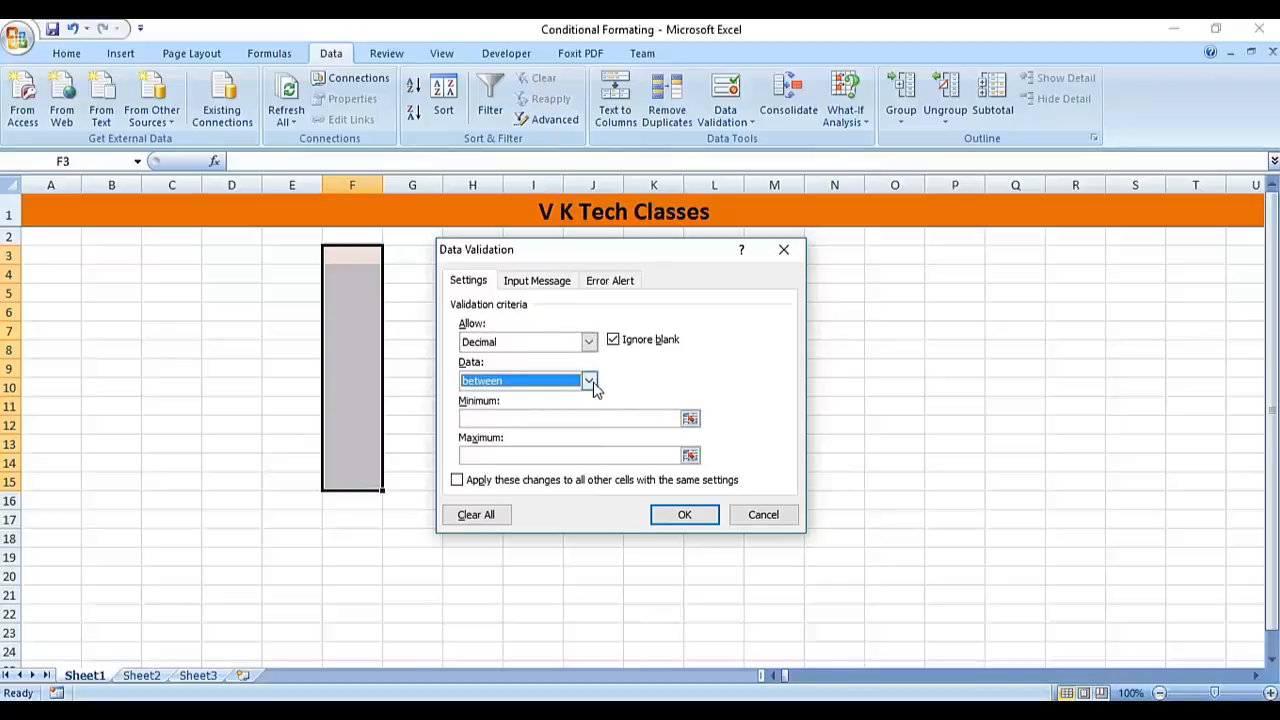
left_click(590, 382)
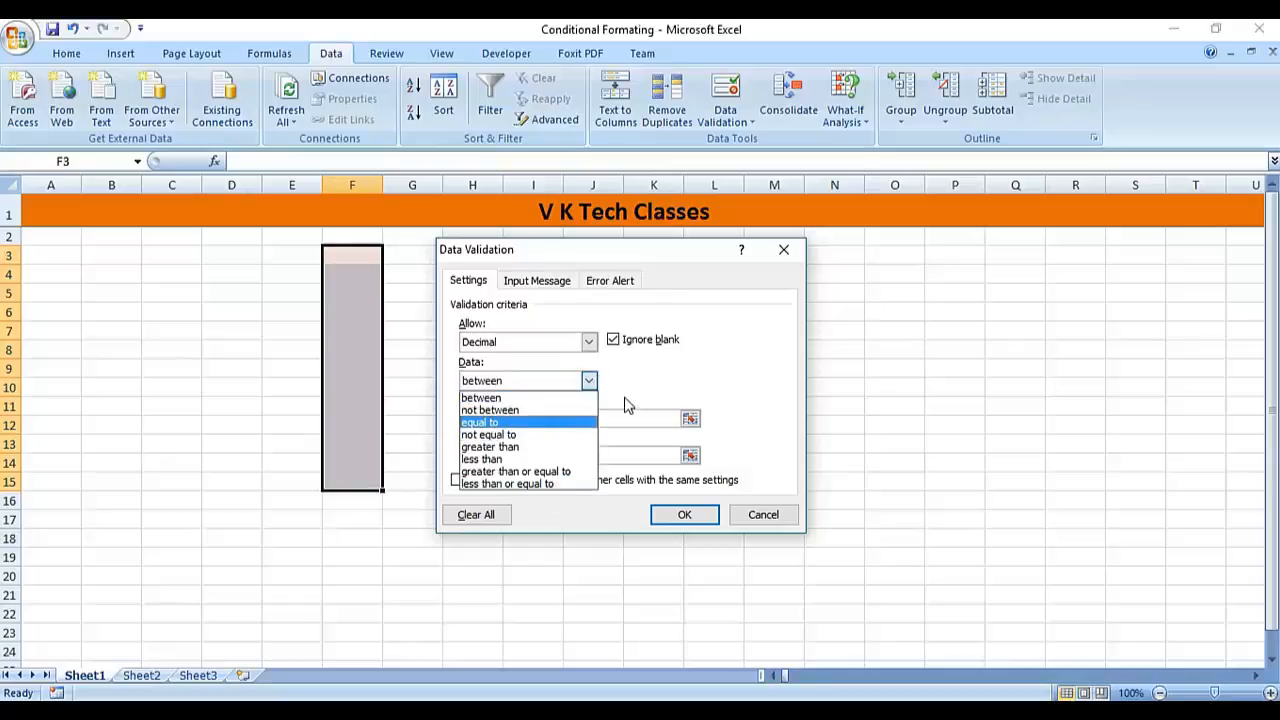
left_click(627, 403)
Set the validation of F3:F15 to Date between start date 1-jan2017 and end date 15-jan-2017.
left_click(589, 341)
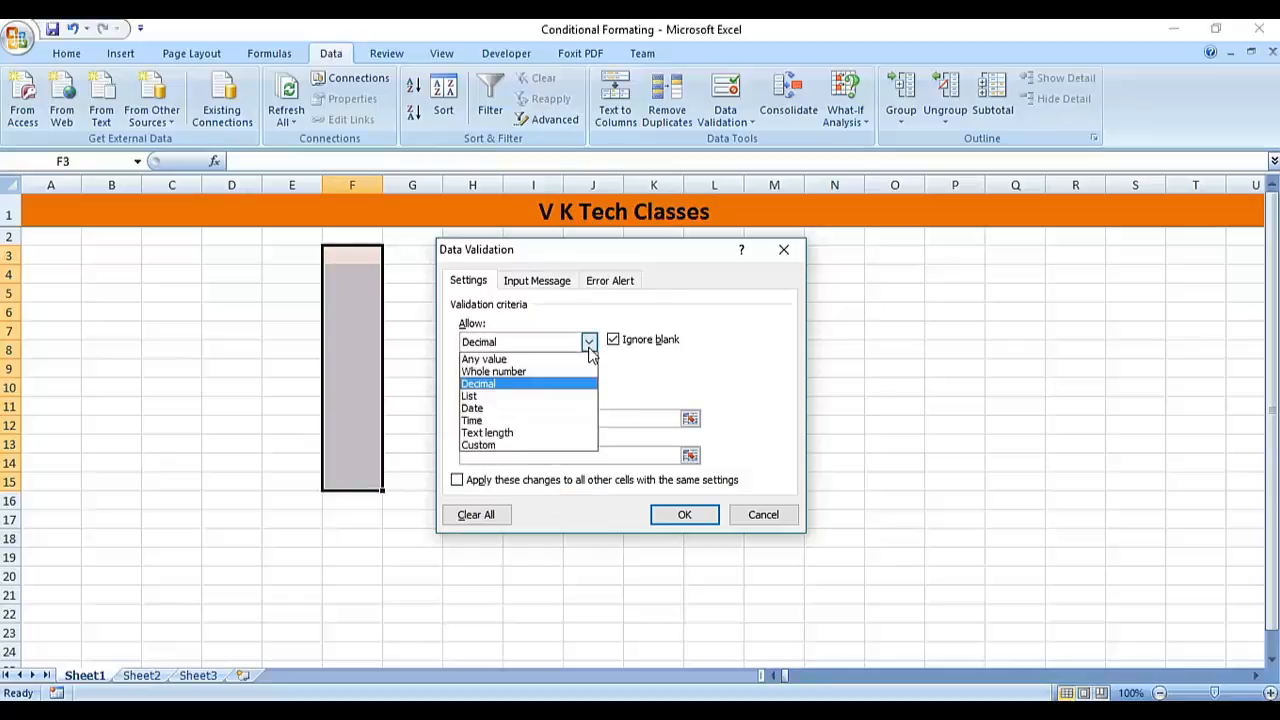
left_click(518, 409)
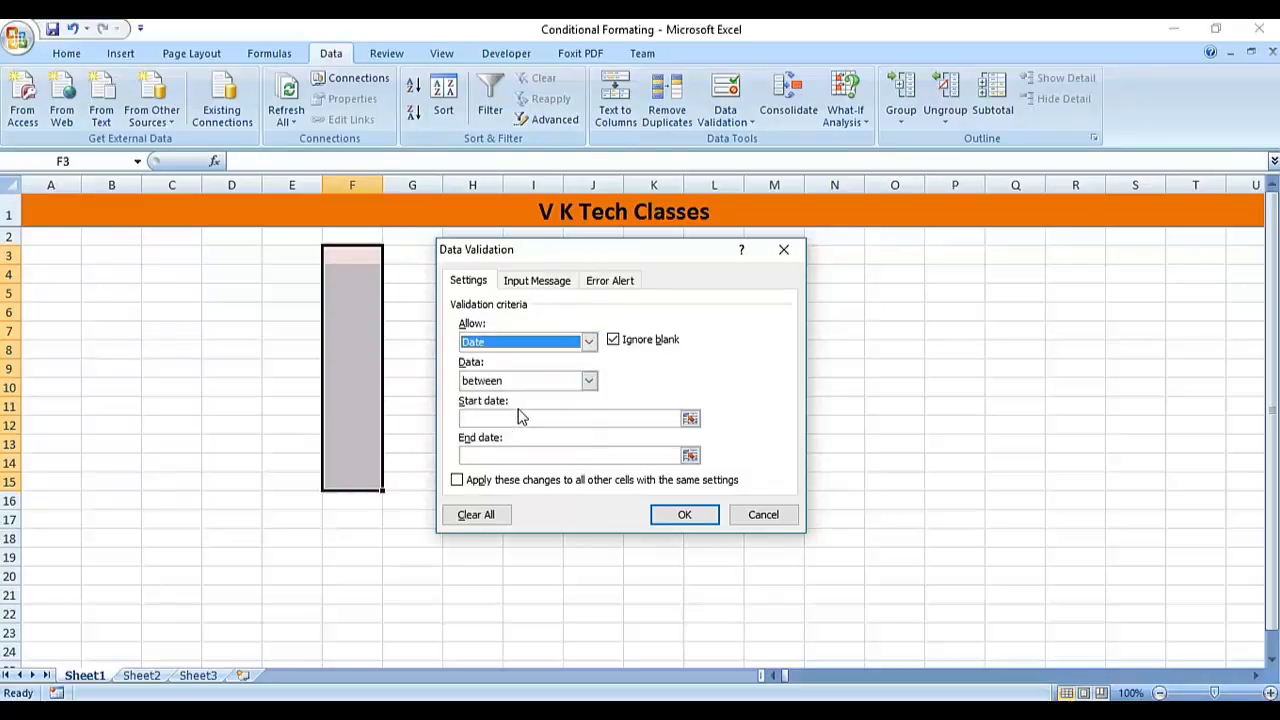
left_click(589, 381)
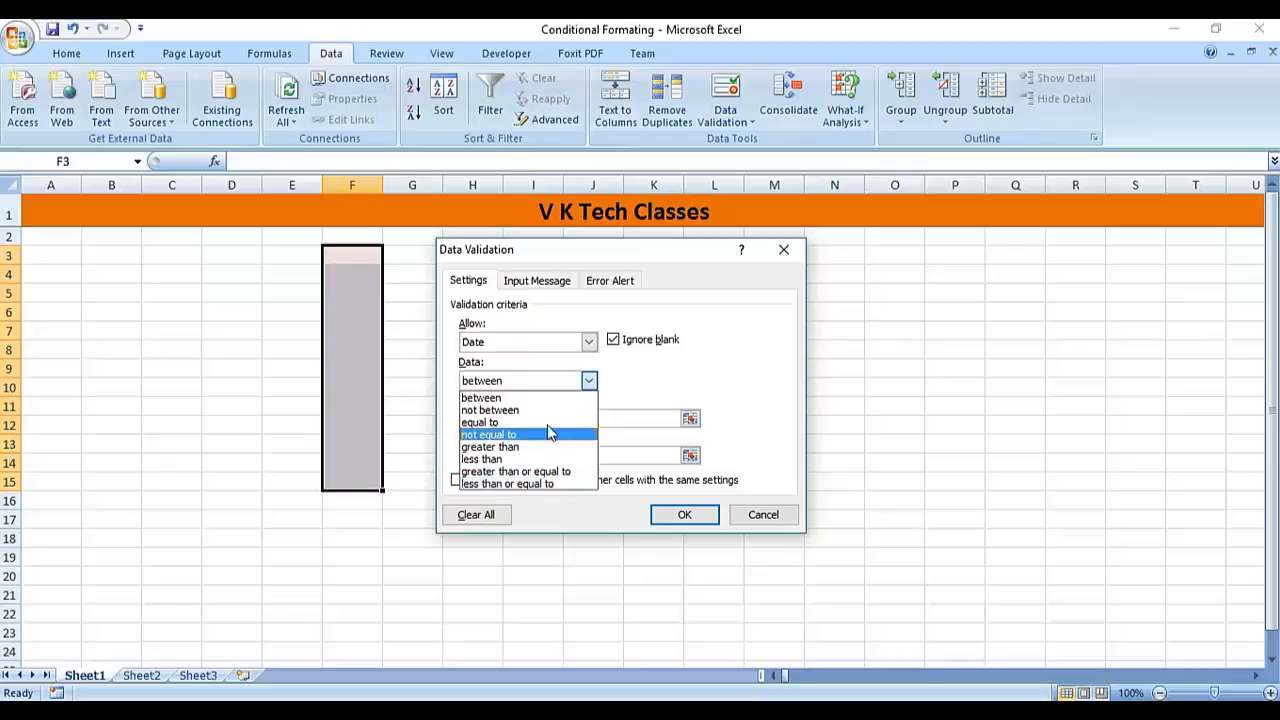
left_click(530, 398)
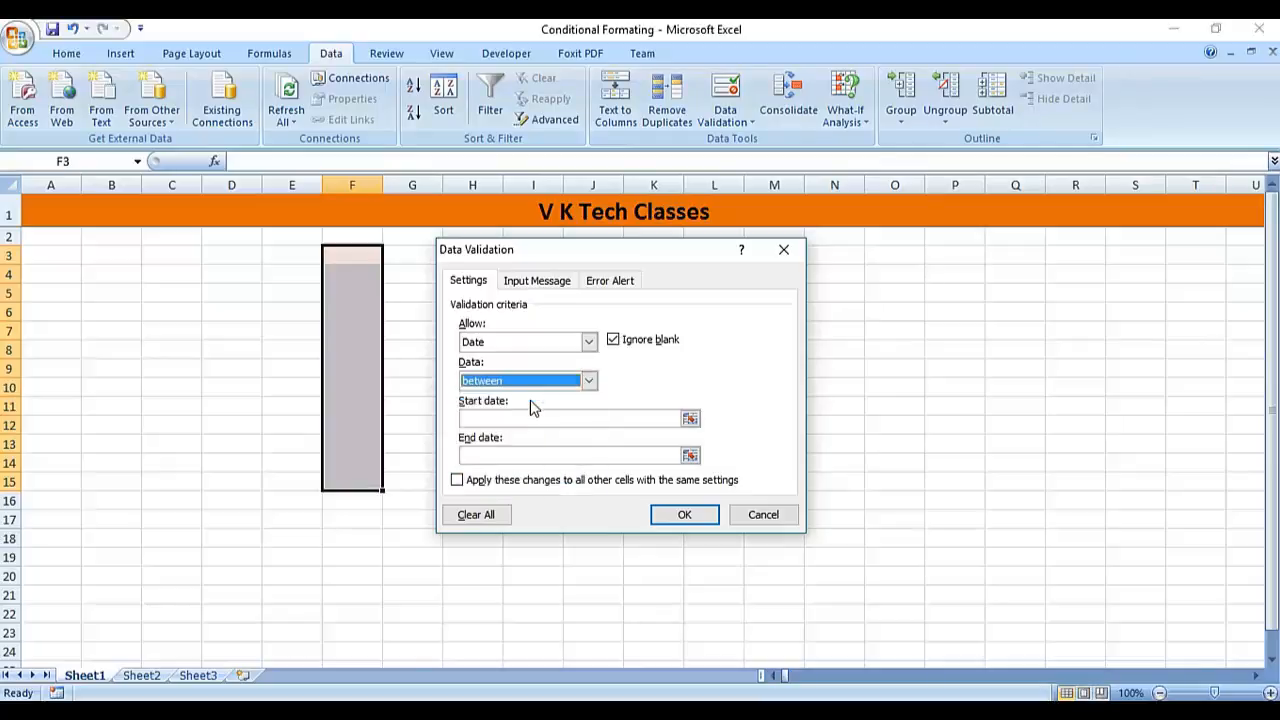
left_click(530, 419)
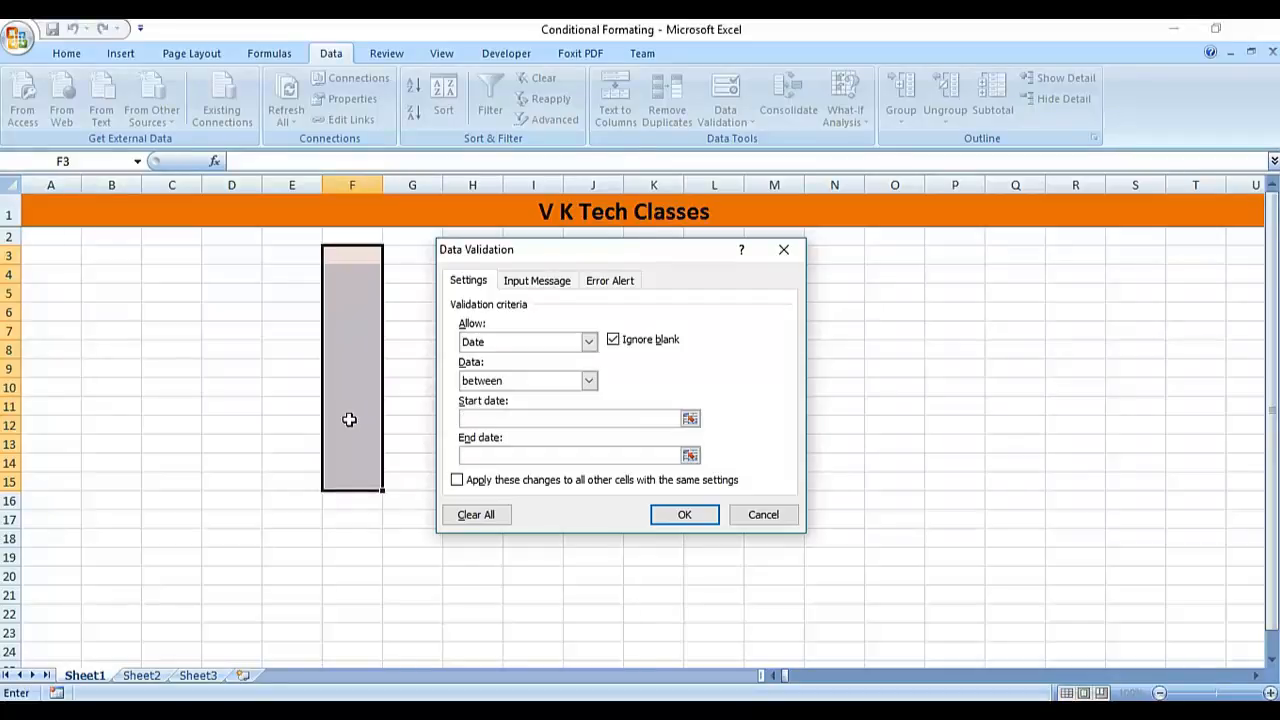
type("1-jan2017")
key("Tab")
type("15-kjajan-201")
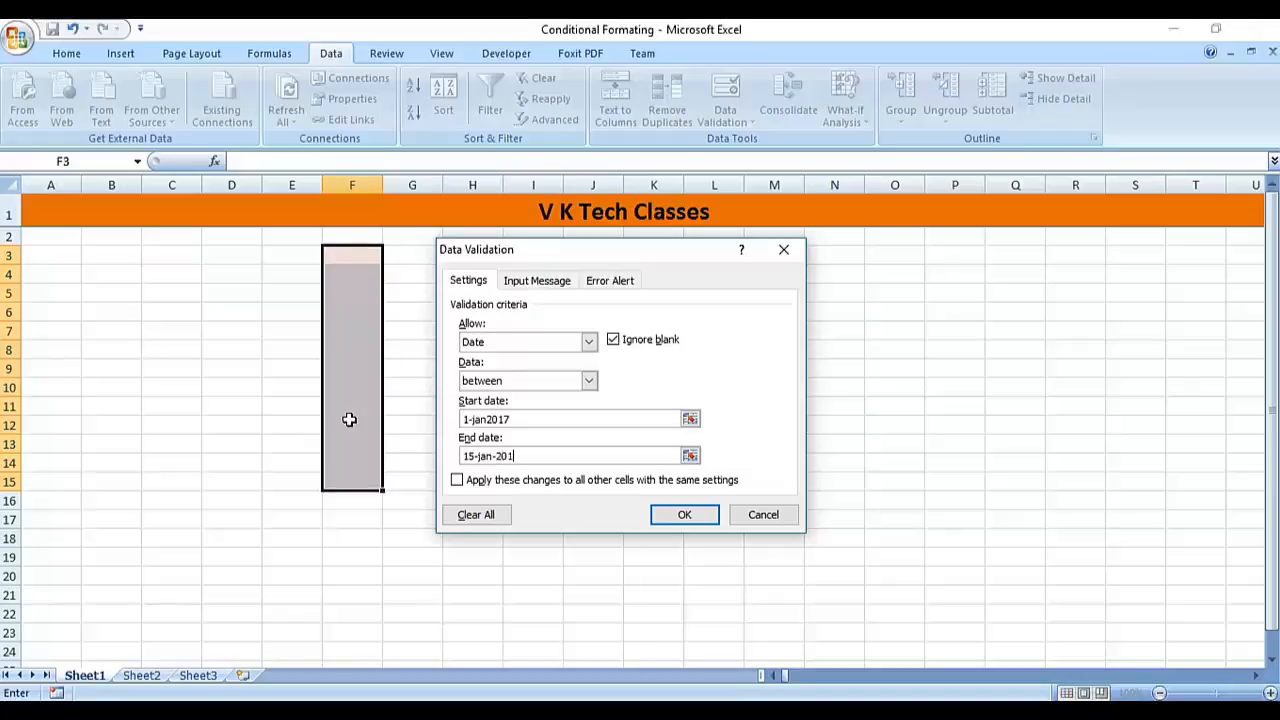
type("7")
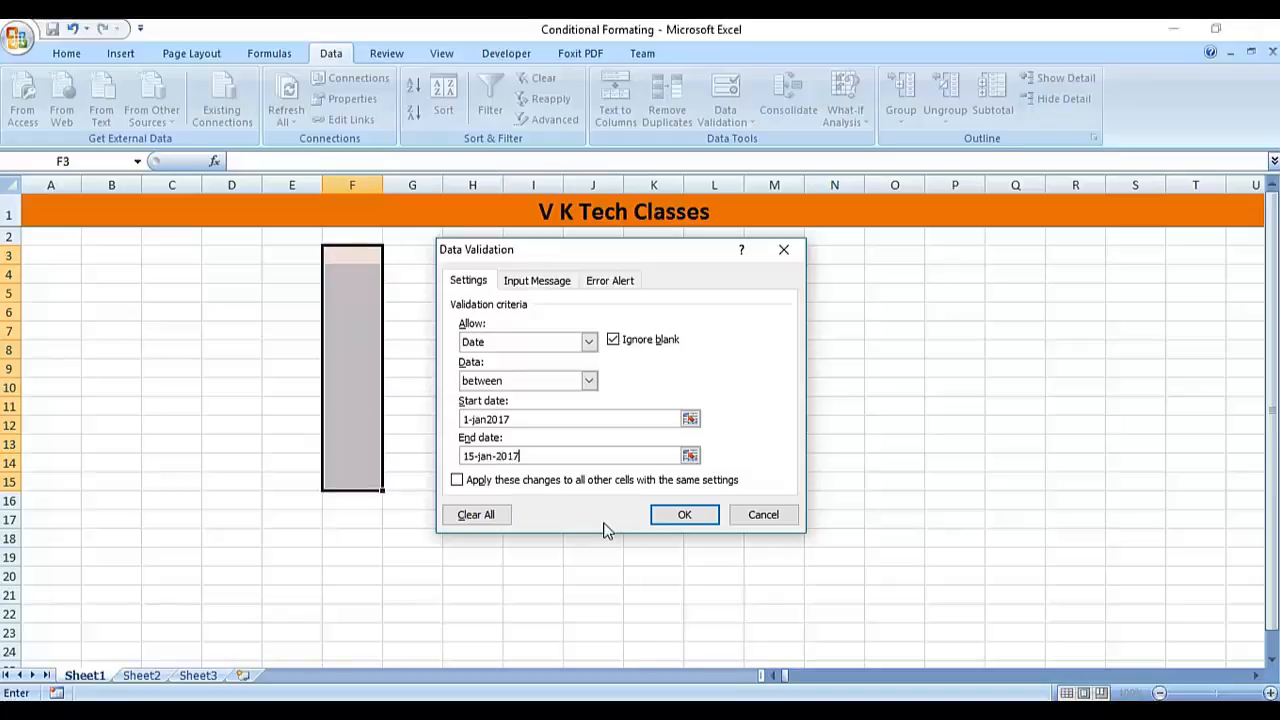
left_click(676, 516)
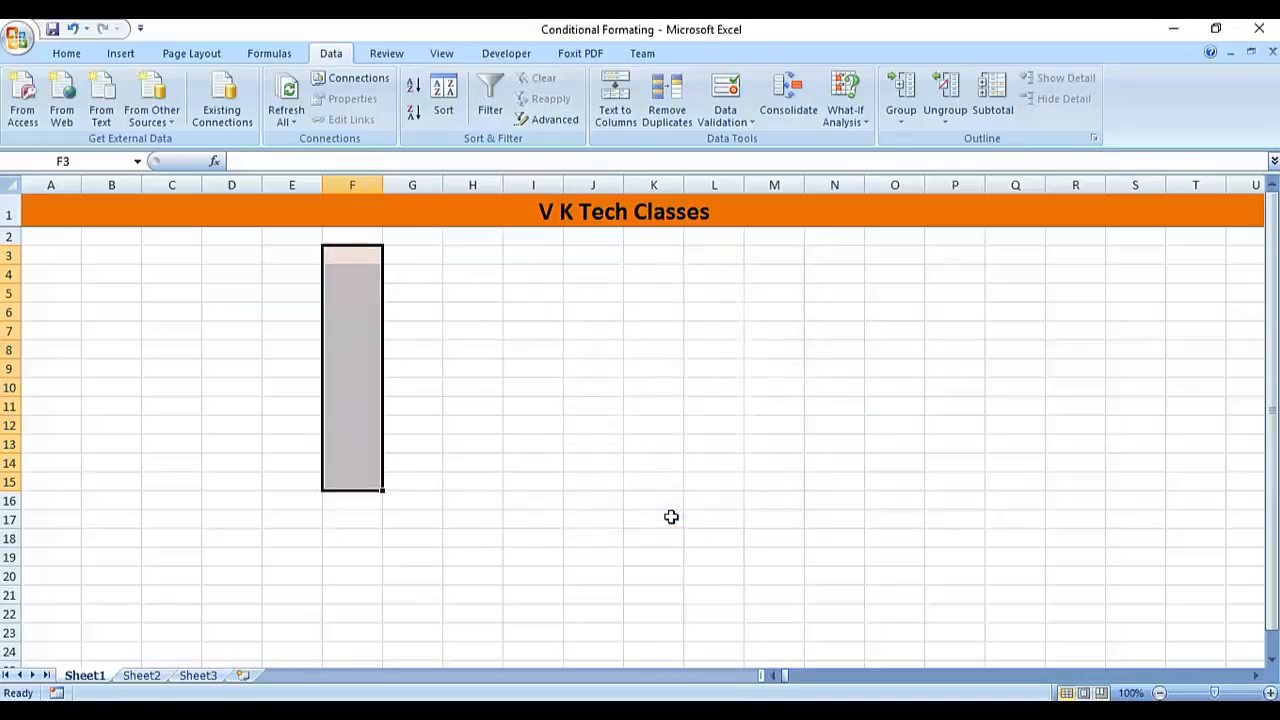
Enter the test dates 1-jan-2017 in cell F3 and 15-jan-2017 in cell F4.
type("1-jan-")
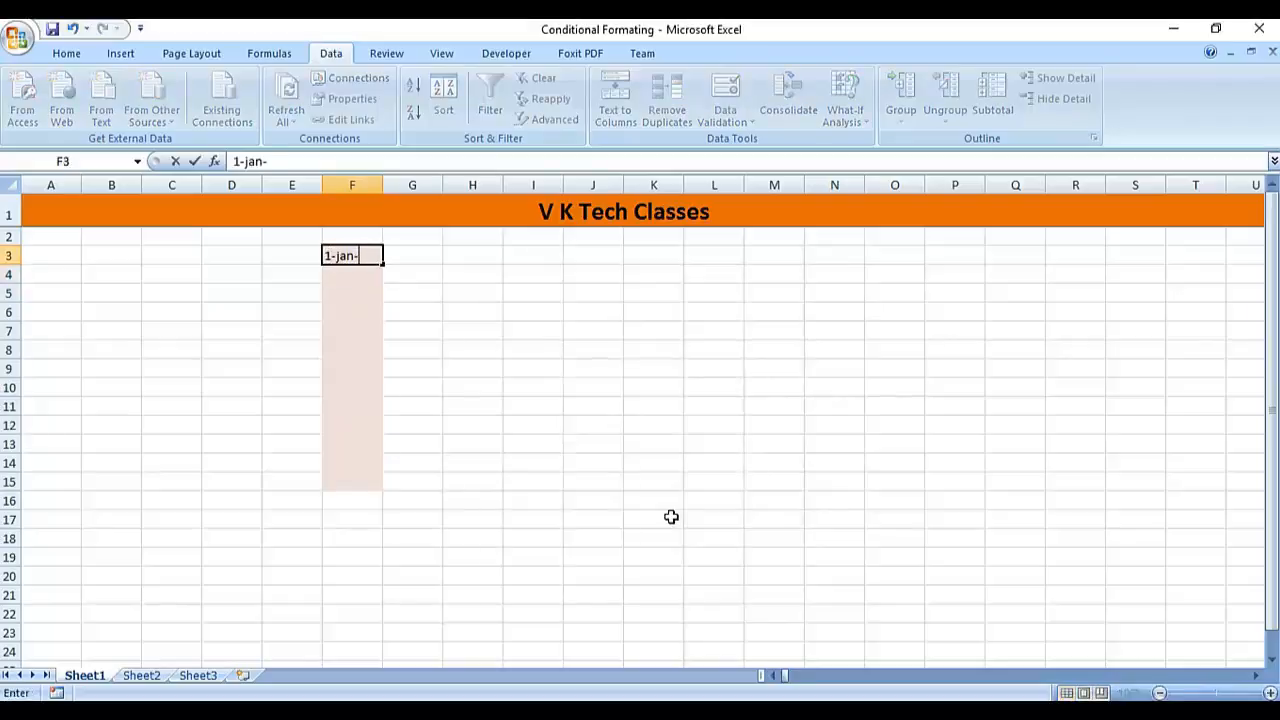
type("2017")
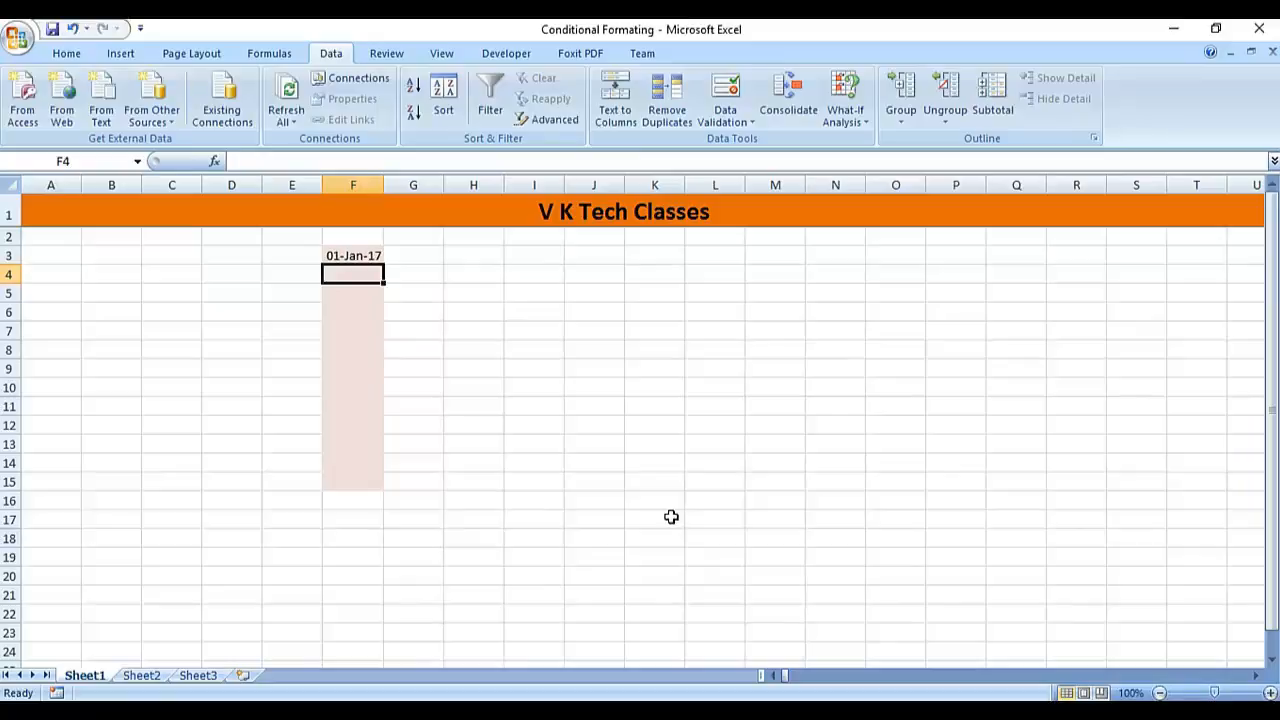
type("15-")
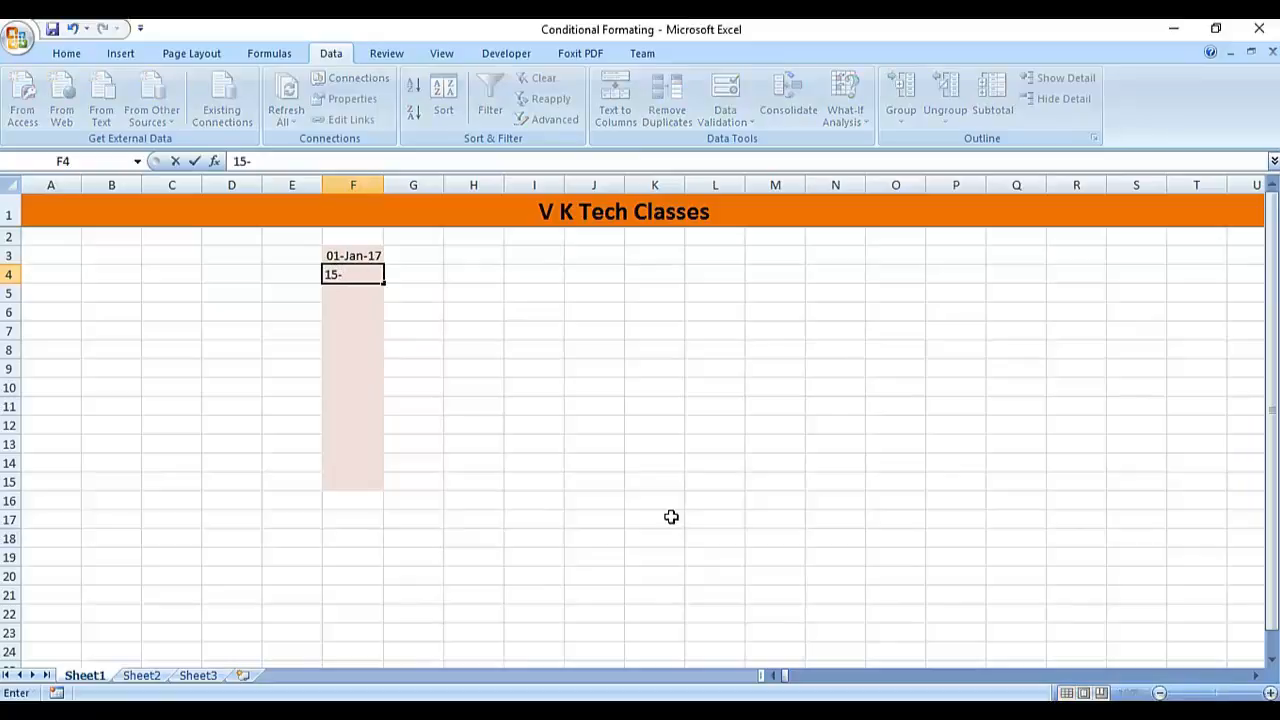
type("jan-2017")
key("Return")
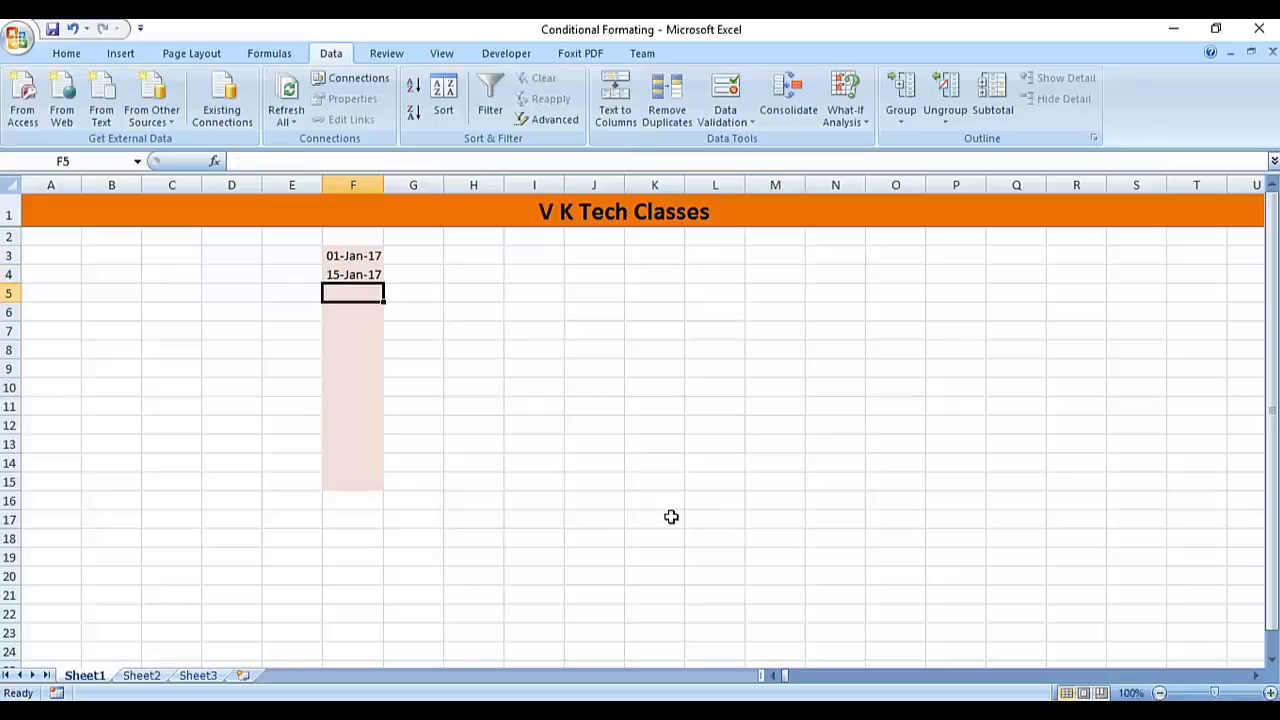
Try to enter the date 16-jan-2017 in cell F6, cancelling the entry.
key("Return")
type("16-")
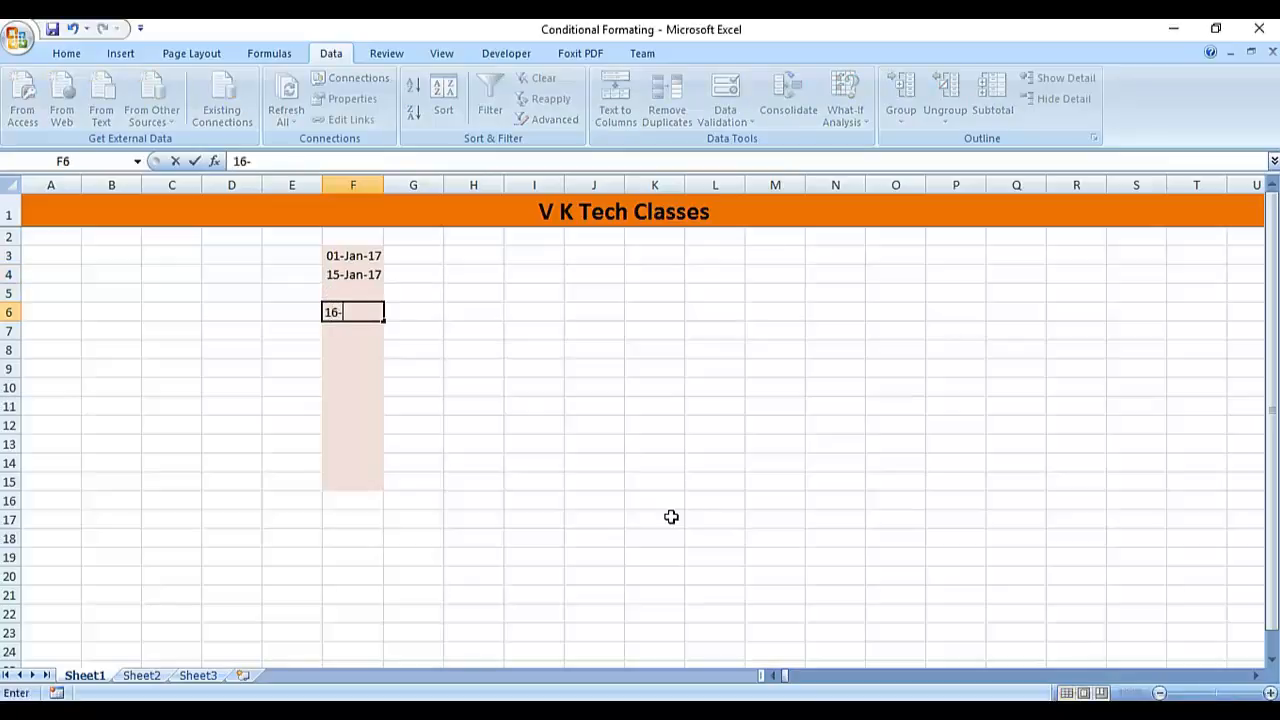
type("jan-2017")
key("Return")
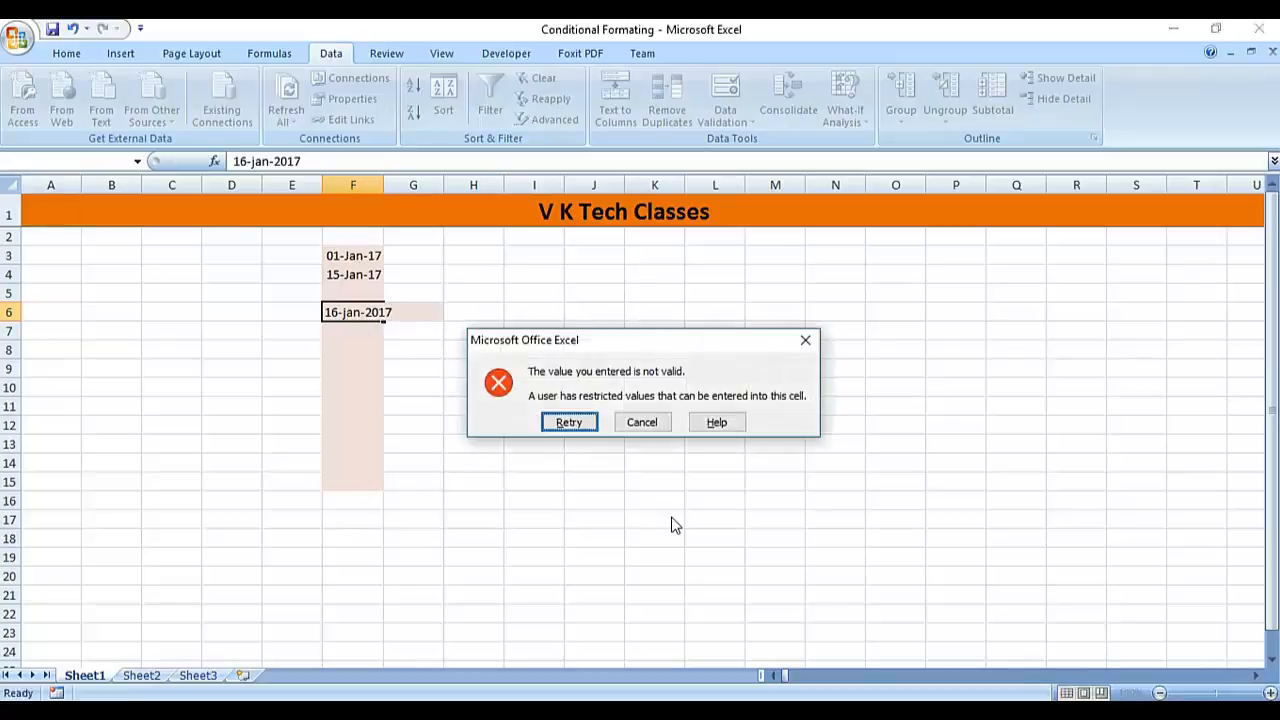
key("Tab")
key("Return")
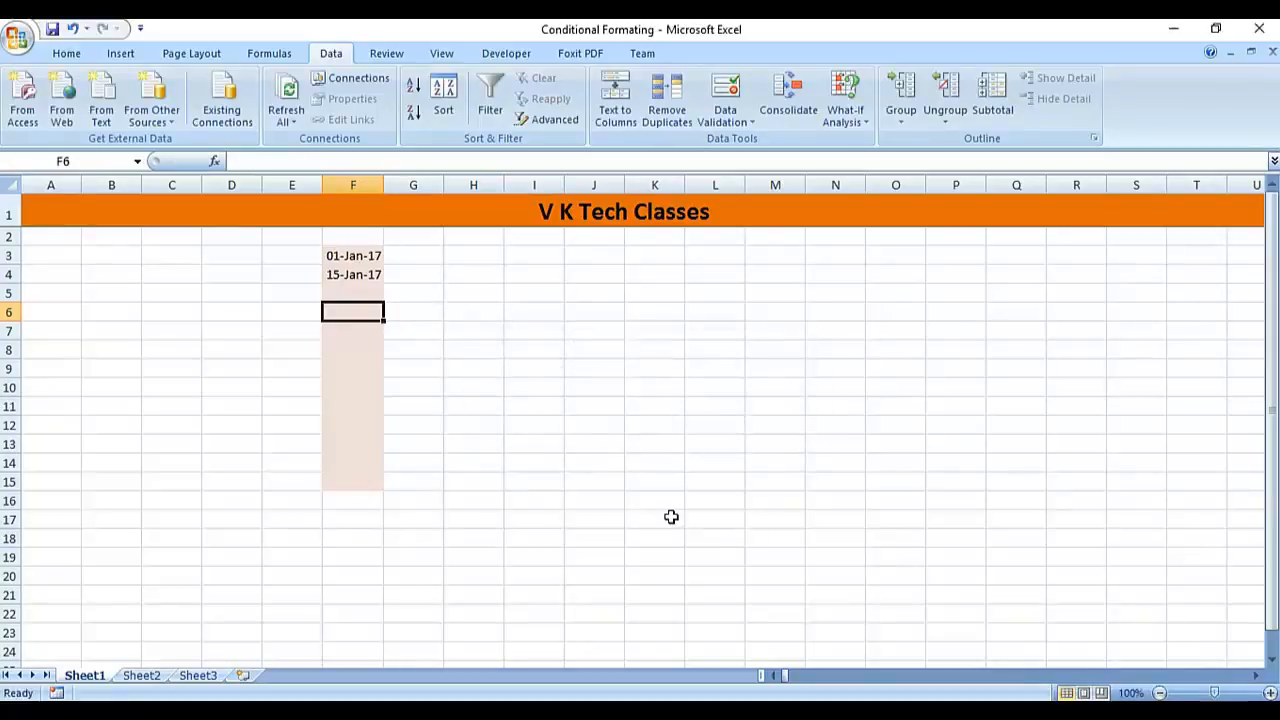
Enter the test date 5-jan-2017 in cell F6.
type("5-jan")
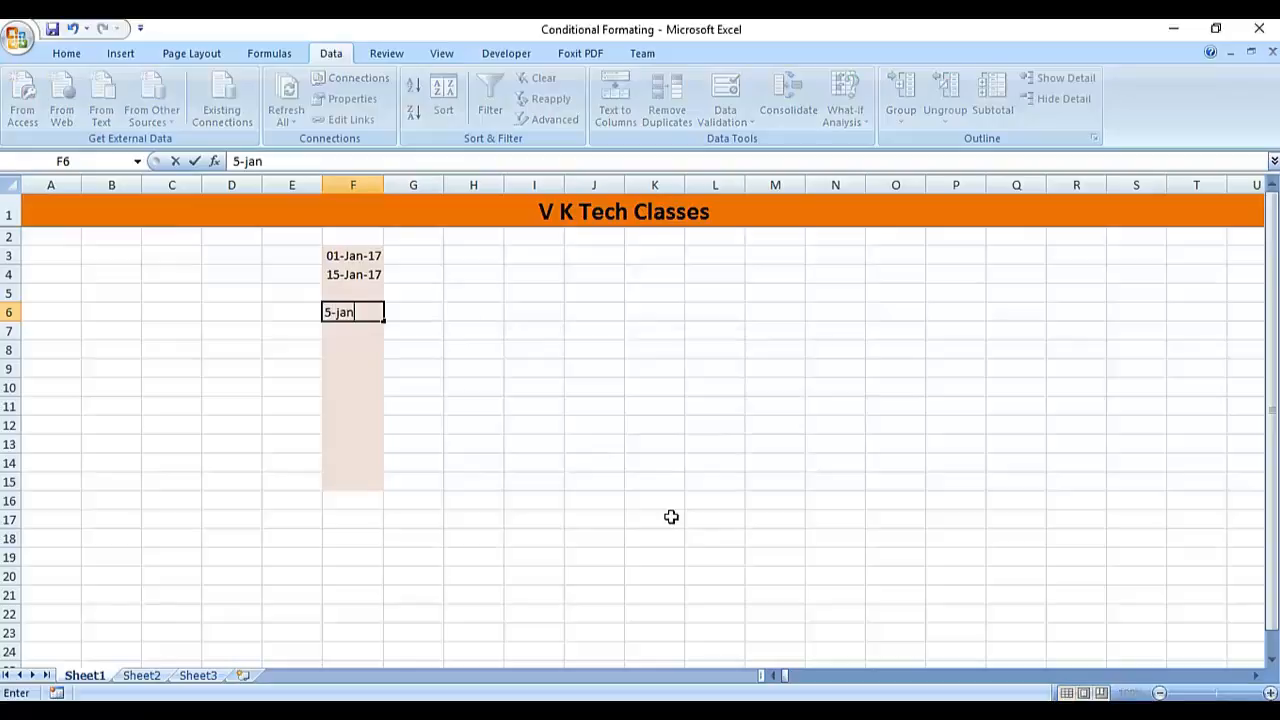
type("-2017")
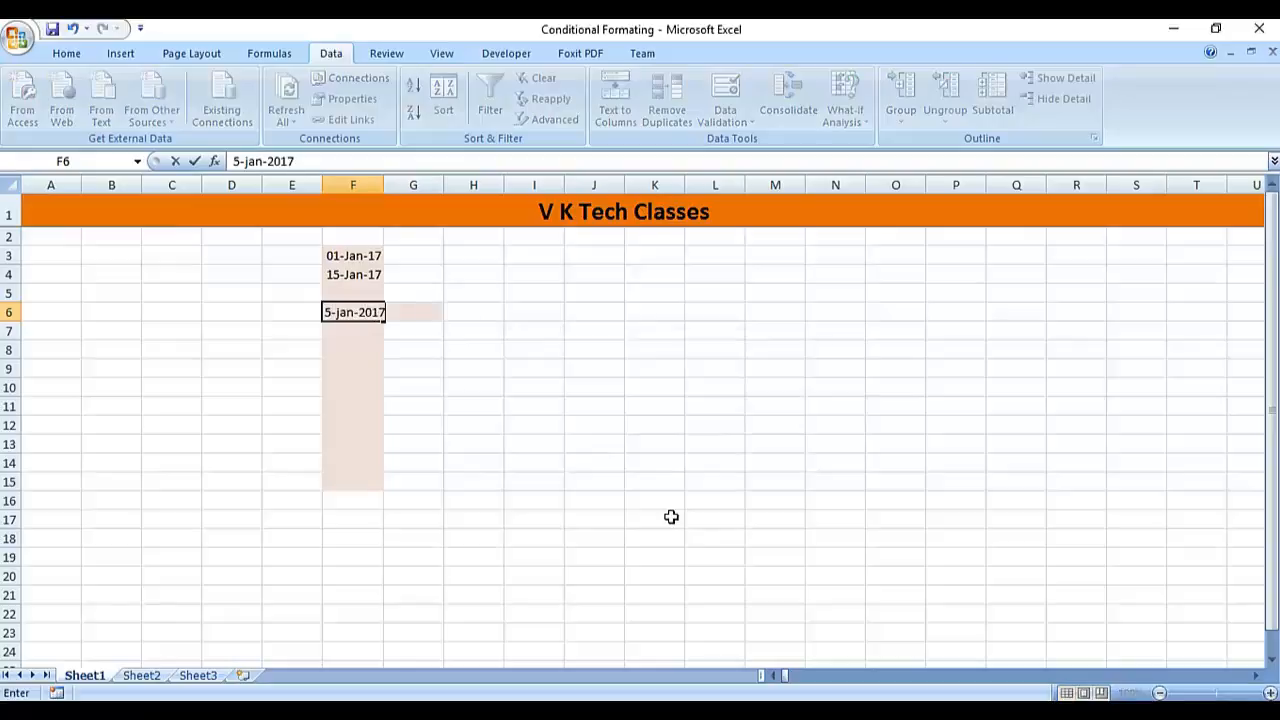
key("Return")
Try to enter the date 31-dec-2016 in cell F8, cancelling the entry.
key("Up")
key("Up")
key("Up")
key("Up")
key("Down")
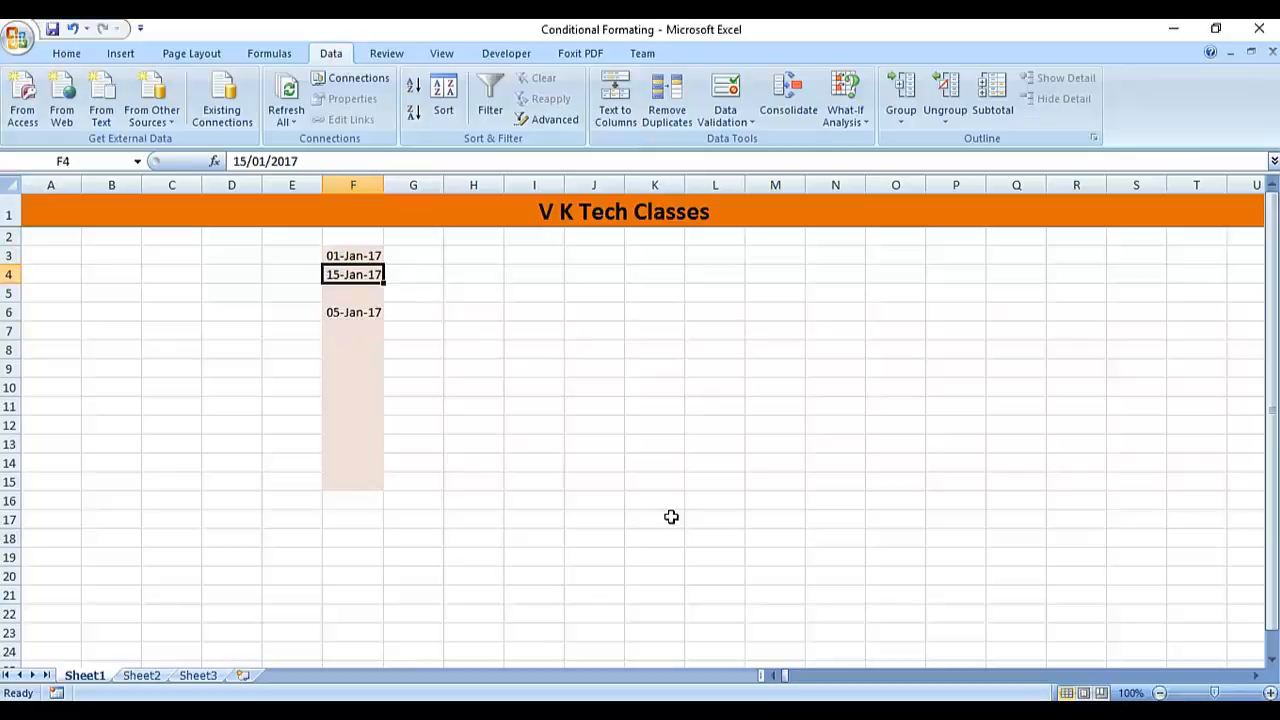
key("Down")
key("Down")
key("Down")
key("Down")
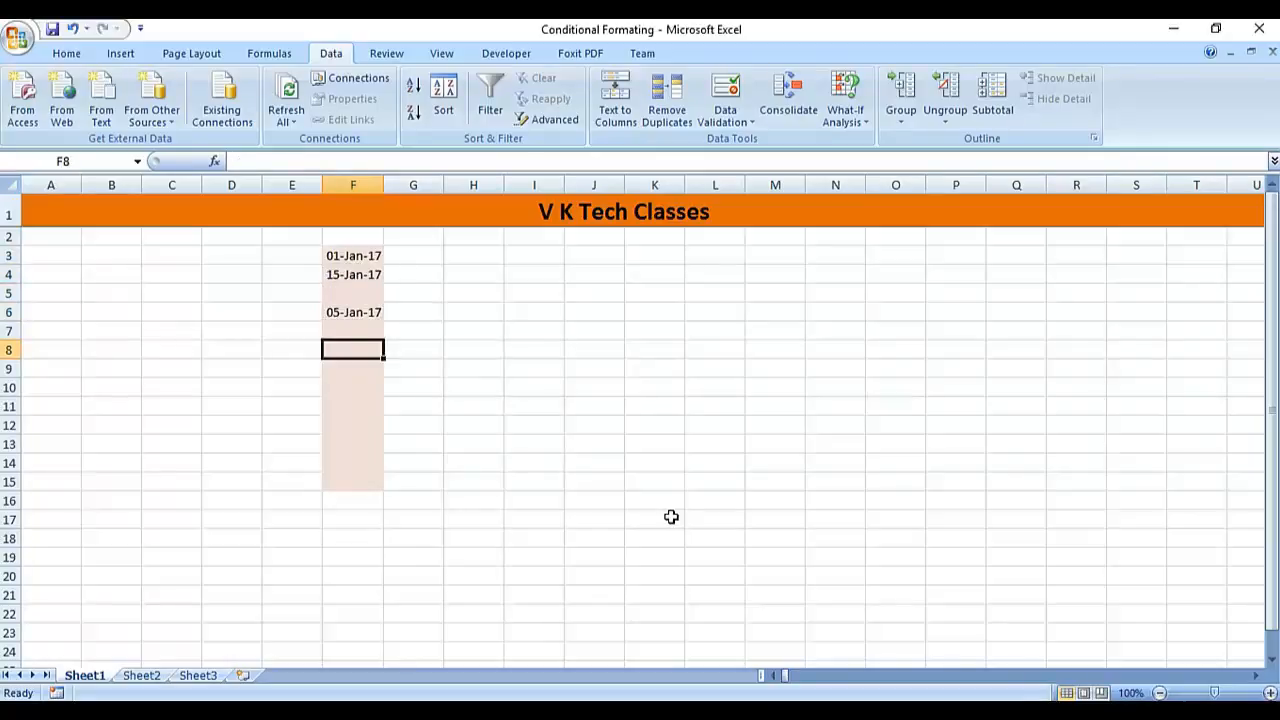
type("31-dec")
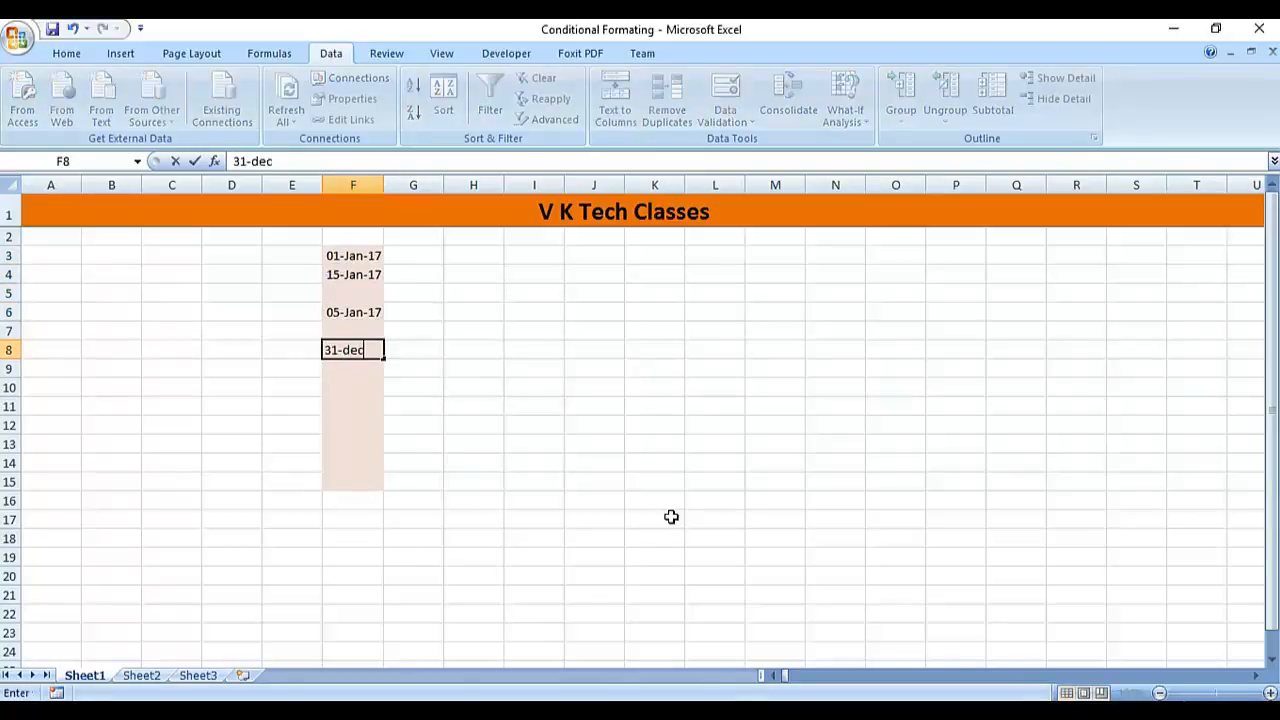
type("-2016")
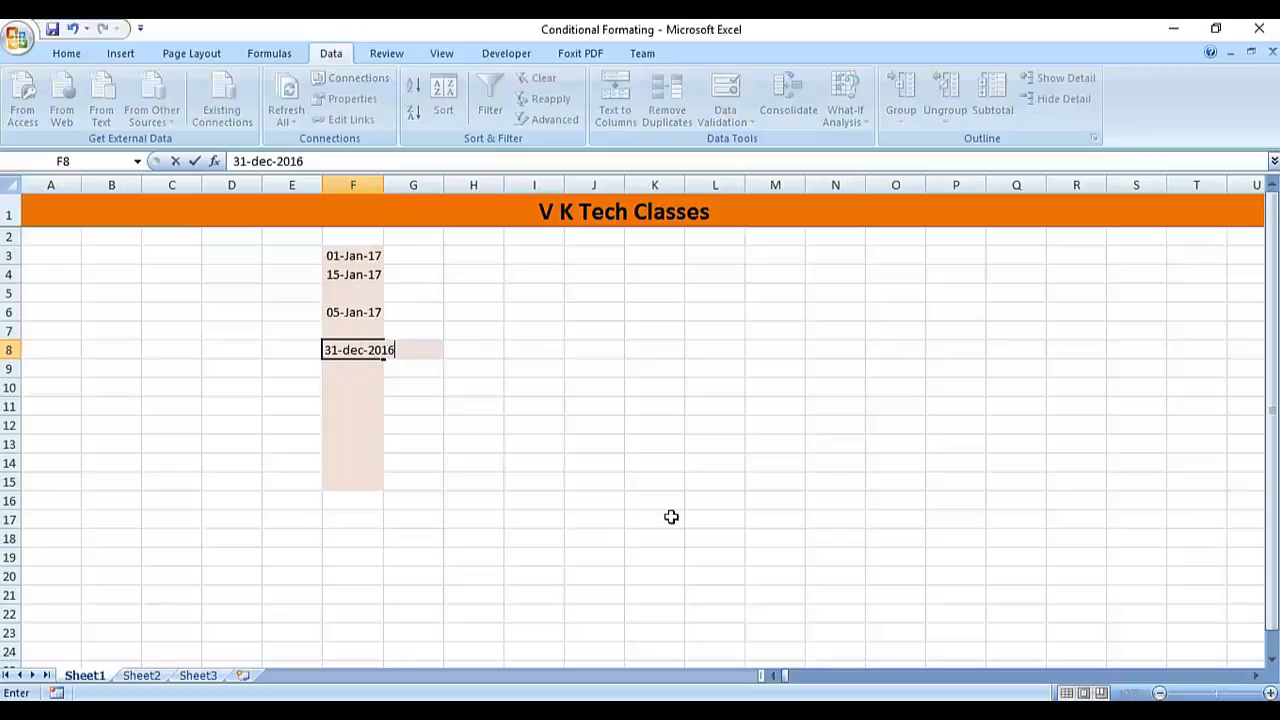
key("Return")
key("Tab")
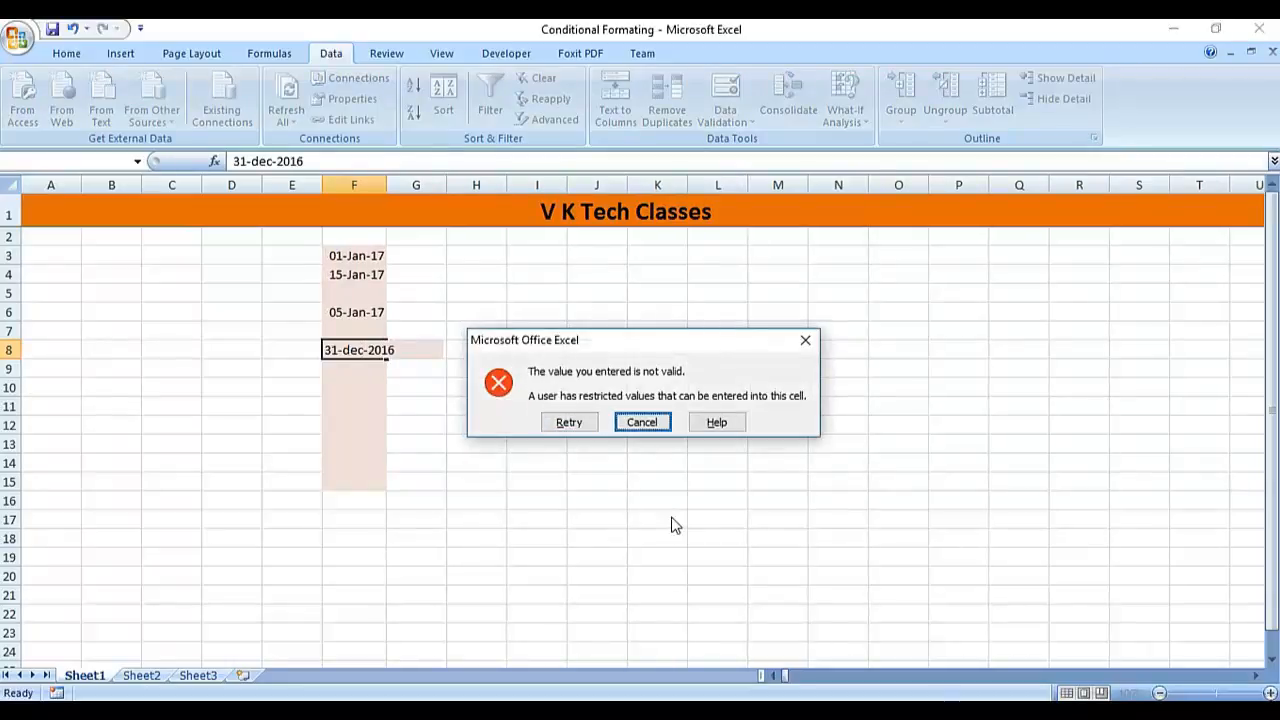
key("Return")
Select F3:F15 and delete the test dates.
key("Up")
key("Up")
key("Up")
key("Up")
key("Up")
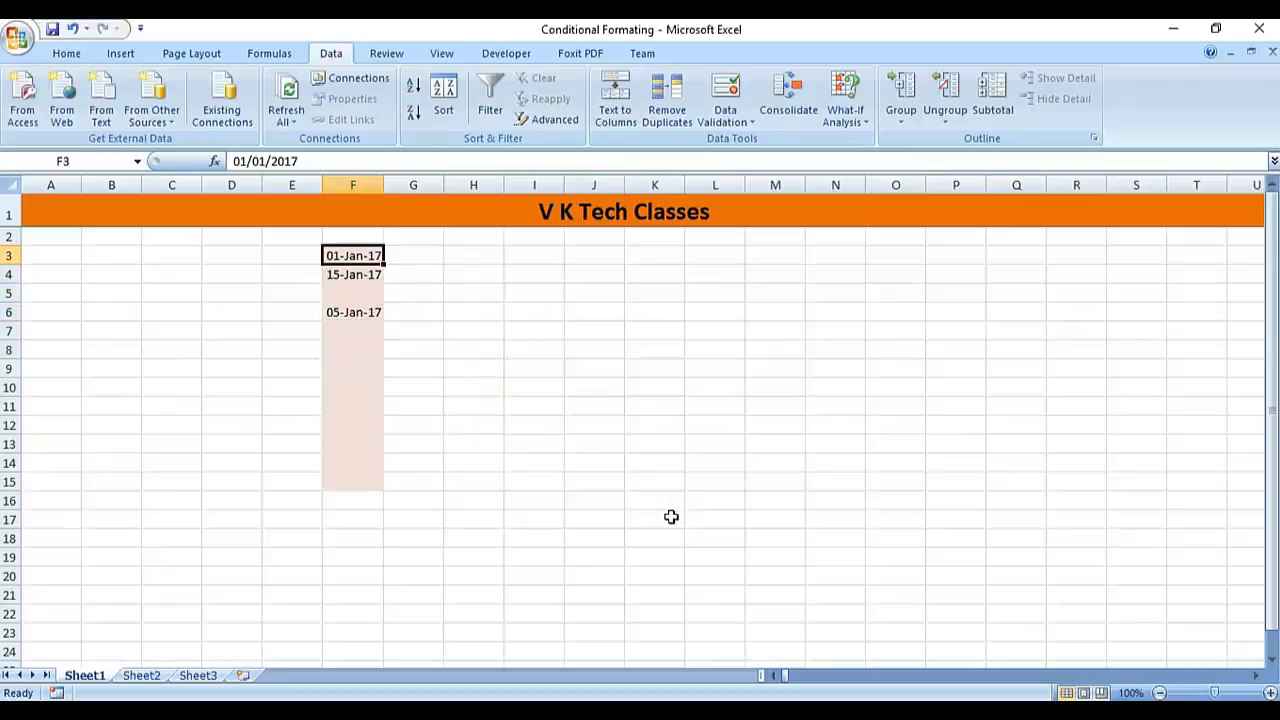
key("shift+Down")
key("shift+Down")
key("shift+Down")
key("shift+Down")
key("shift+Down")
key("shift+Down")
key("shift+Down")
key("shift+Down")
key("shift+Down")
key("shift+Down")
key("shift+Down")
key("shift+Down")
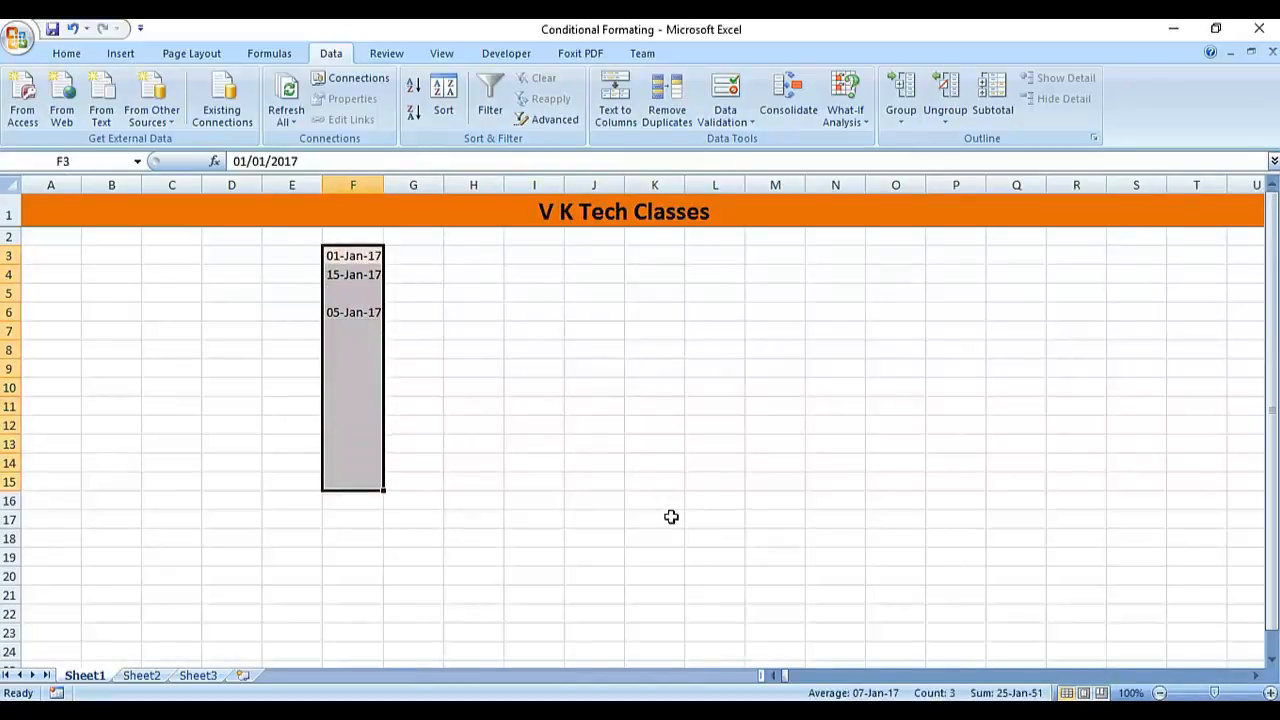
key("Delete")
Clear the between rule of F3:F15 and set its validation to Date greater than 15-jan-2017.
left_click(726, 92)
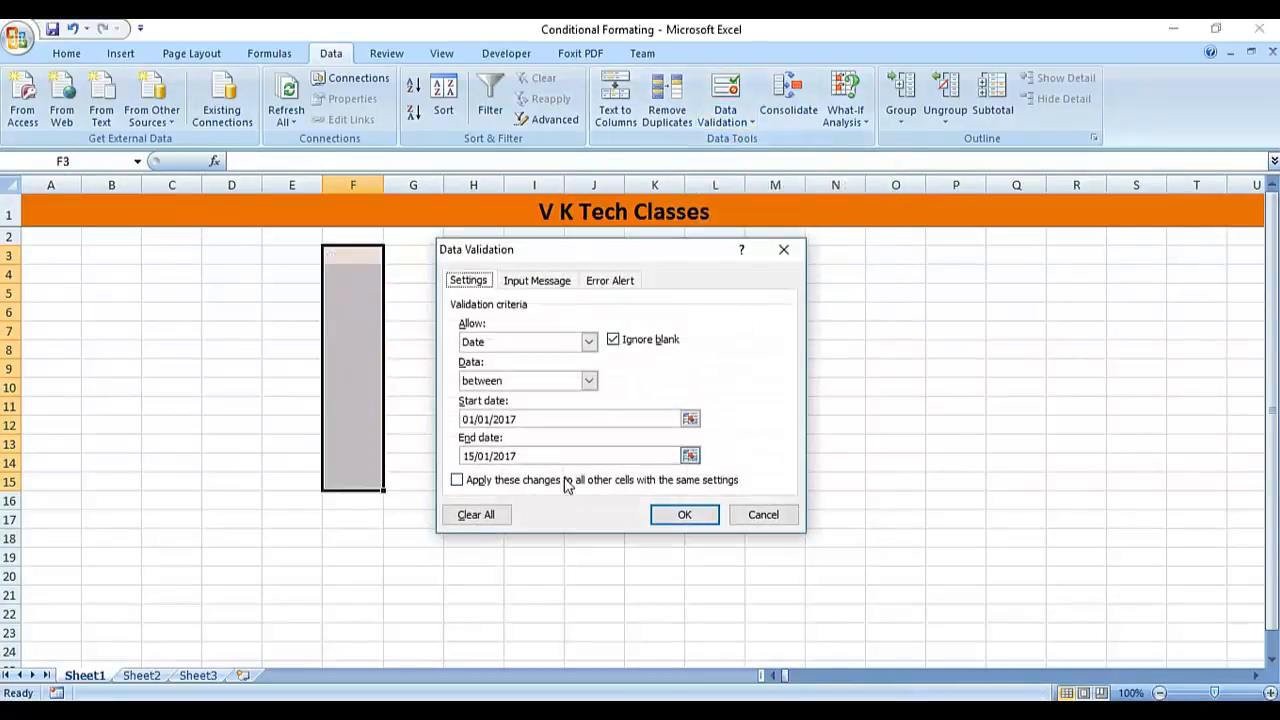
left_click(505, 516)
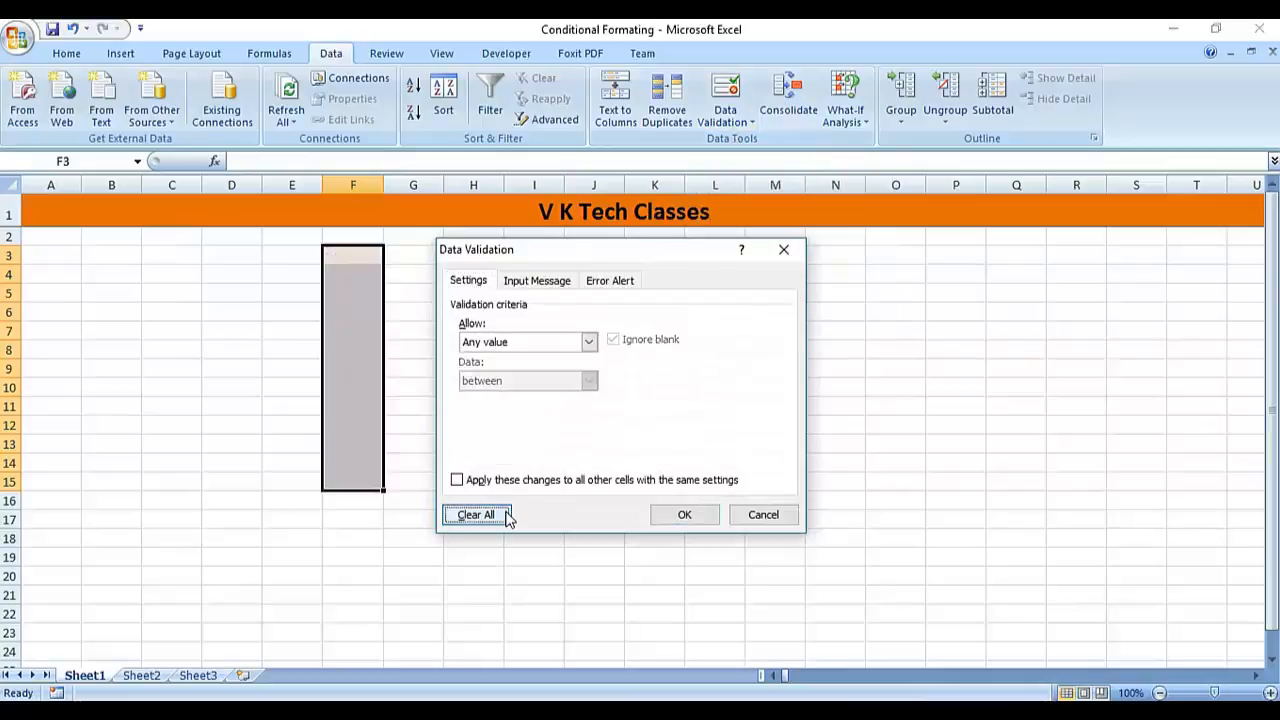
left_click(588, 341)
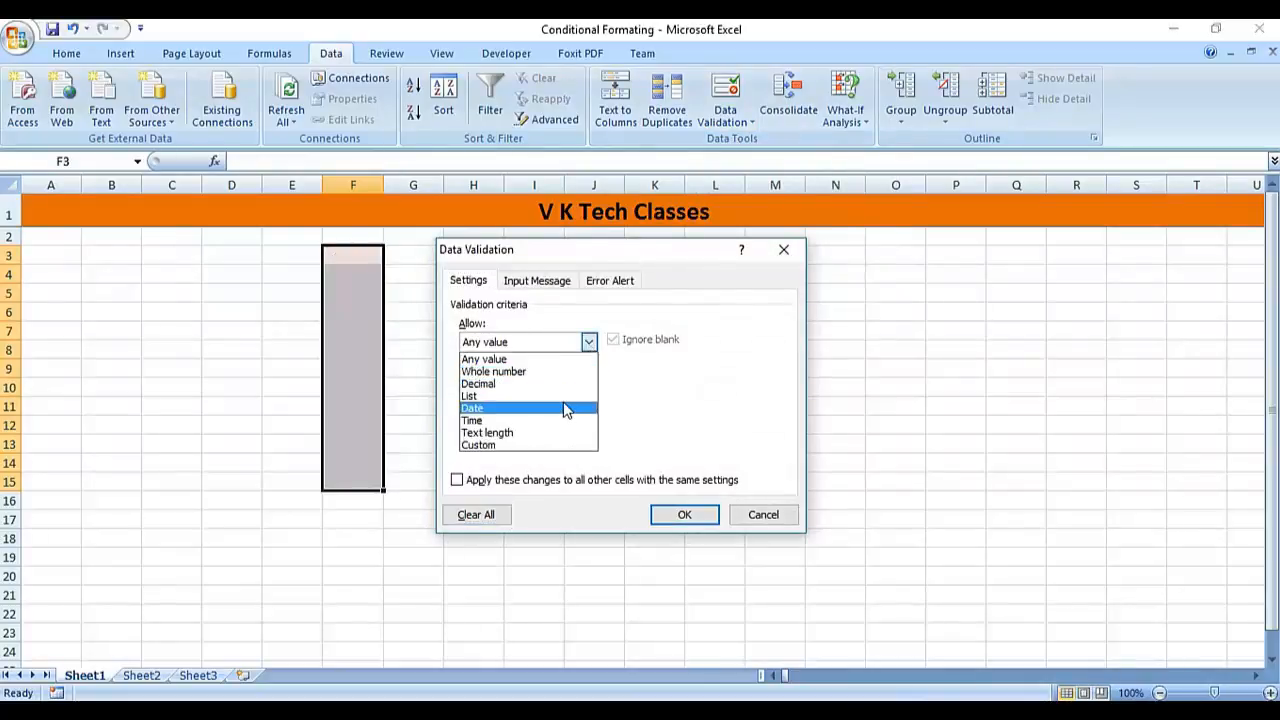
left_click(566, 408)
left_click(588, 384)
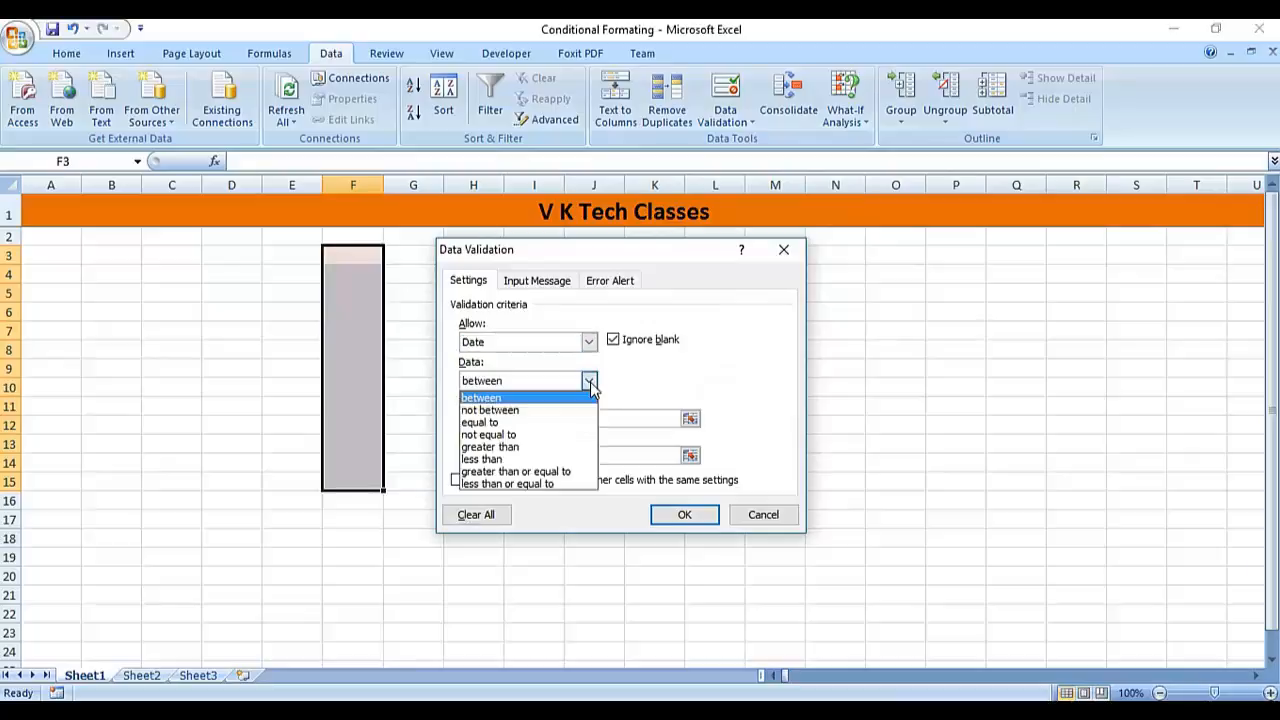
left_click(554, 455)
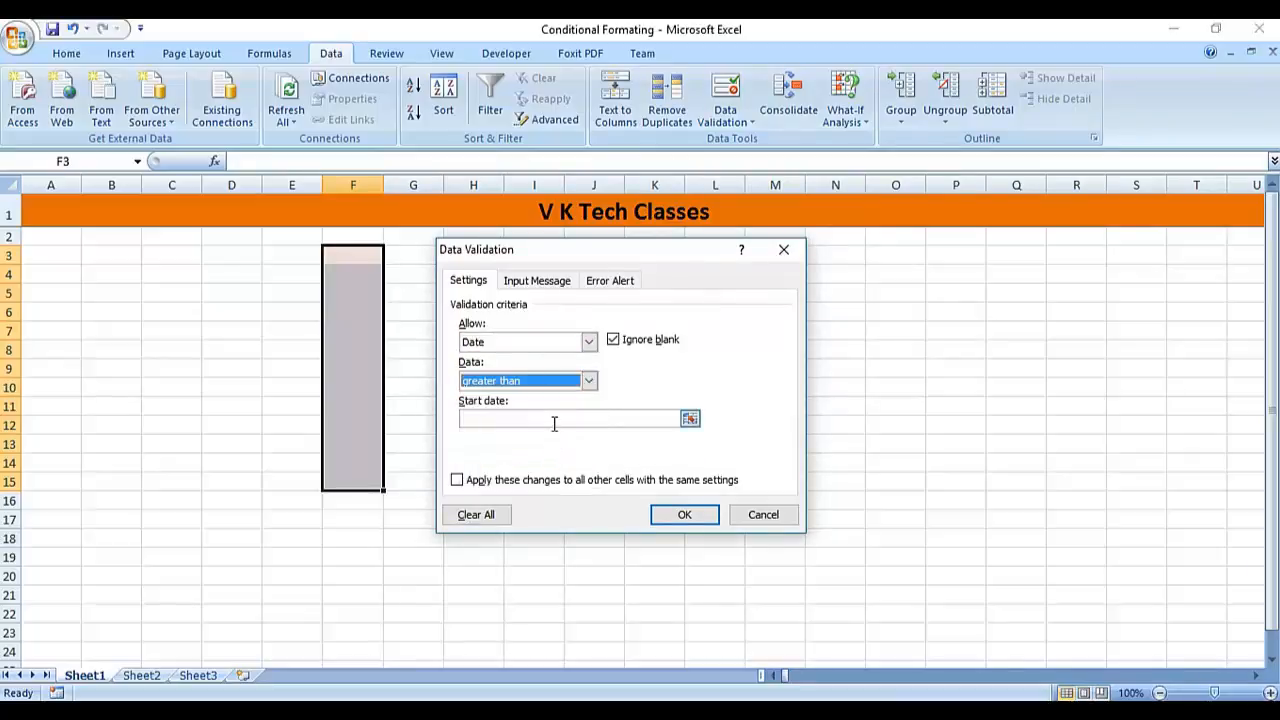
left_click(553, 420)
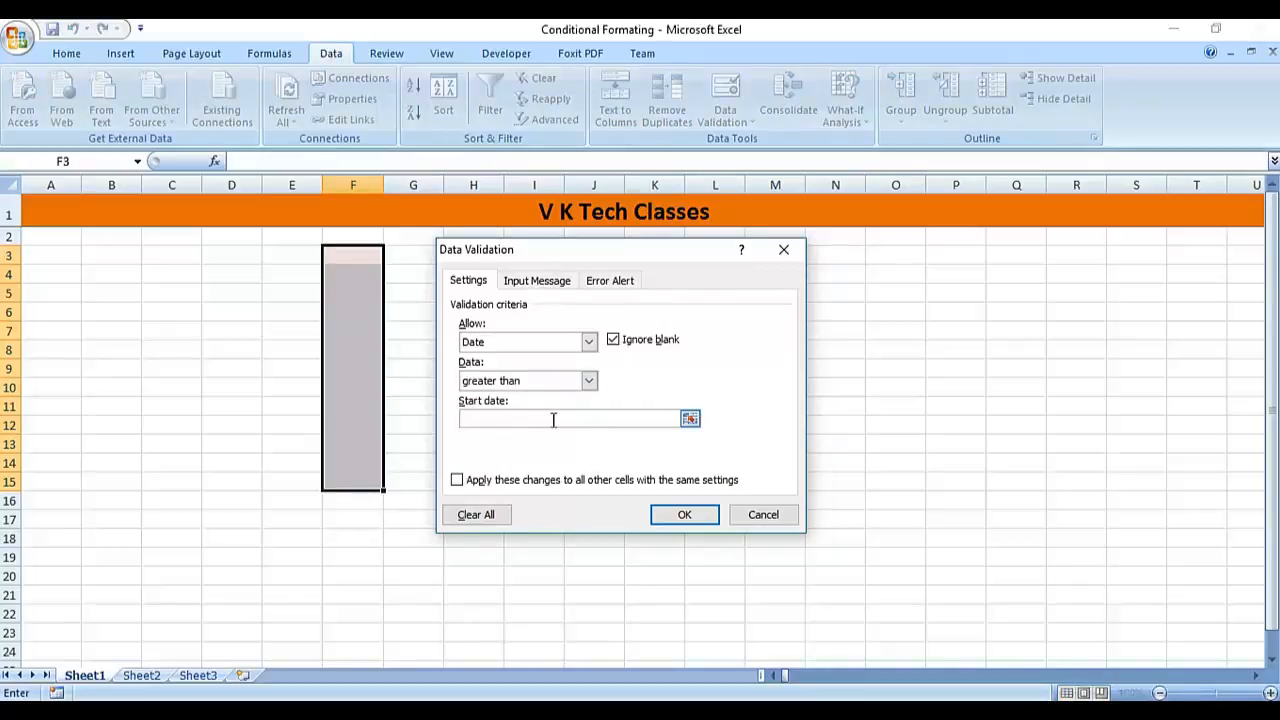
type("15-jan-2017")
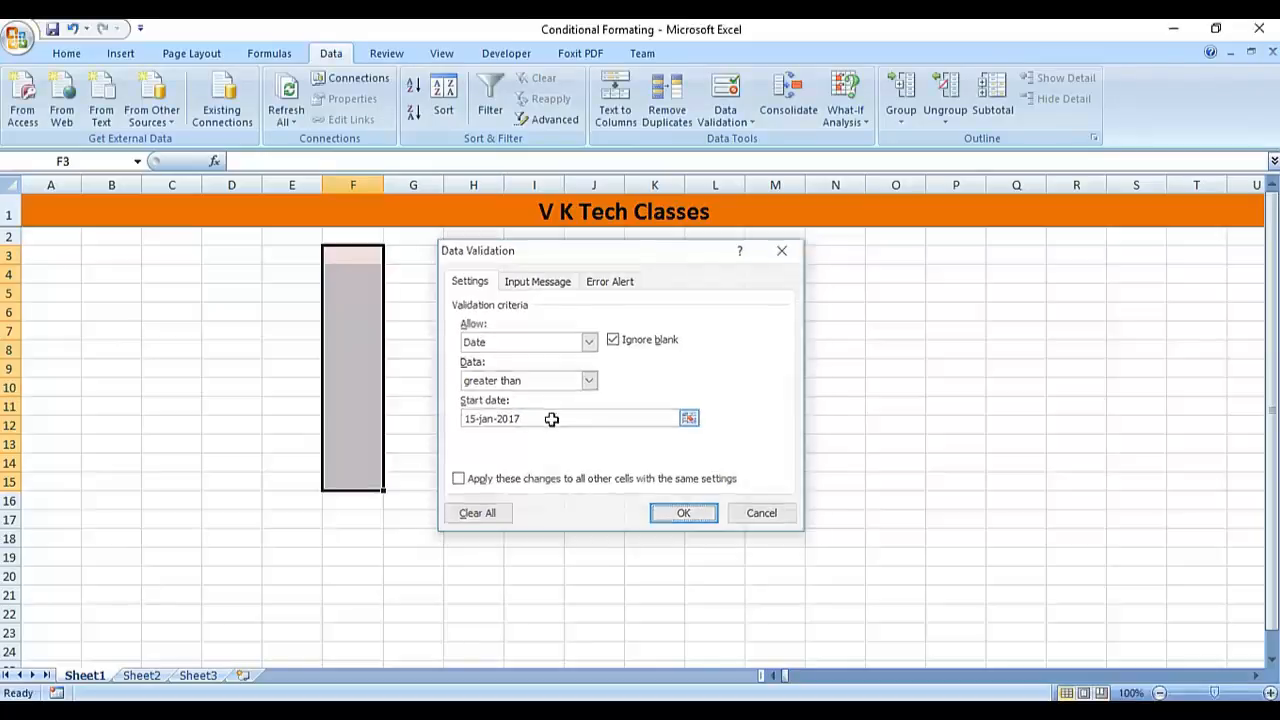
key("Return")
Try to enter the date 15-jan-2017 in cell F3, cancelling the entry.
type("15-ja")
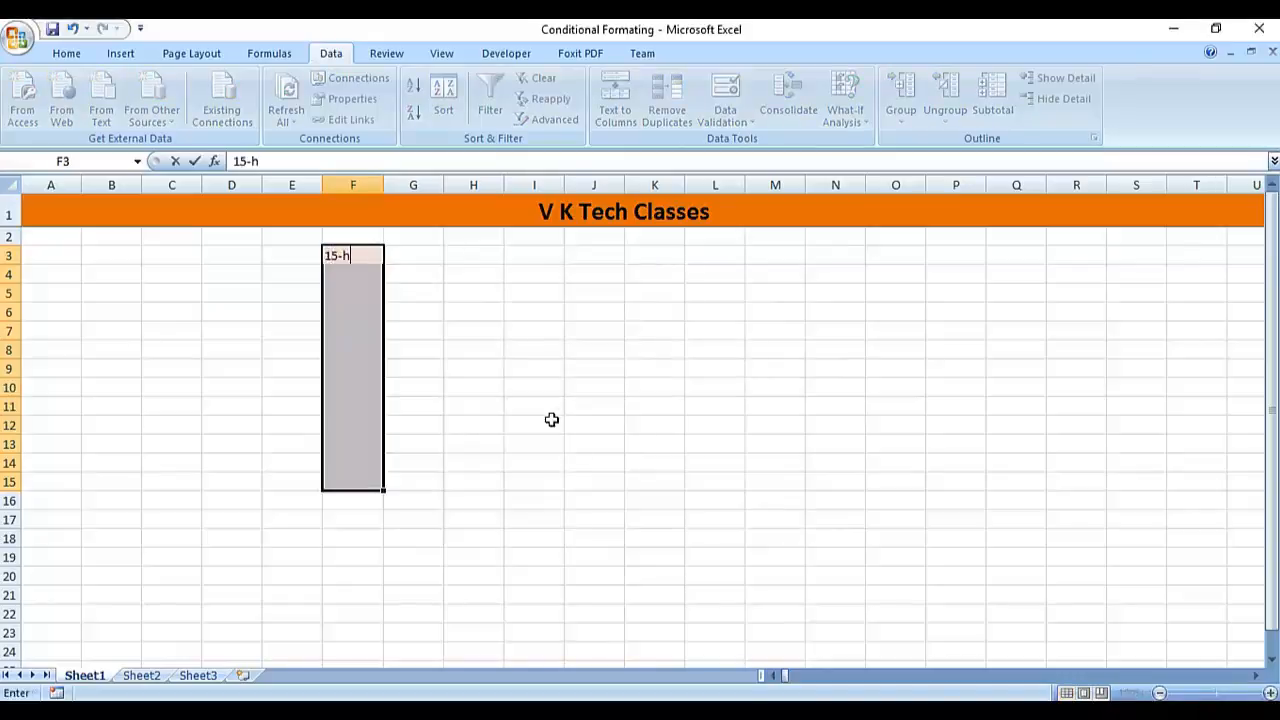
key("BackSpace")
key("BackSpace")
key("BackSpace")
type("-jan-2017")
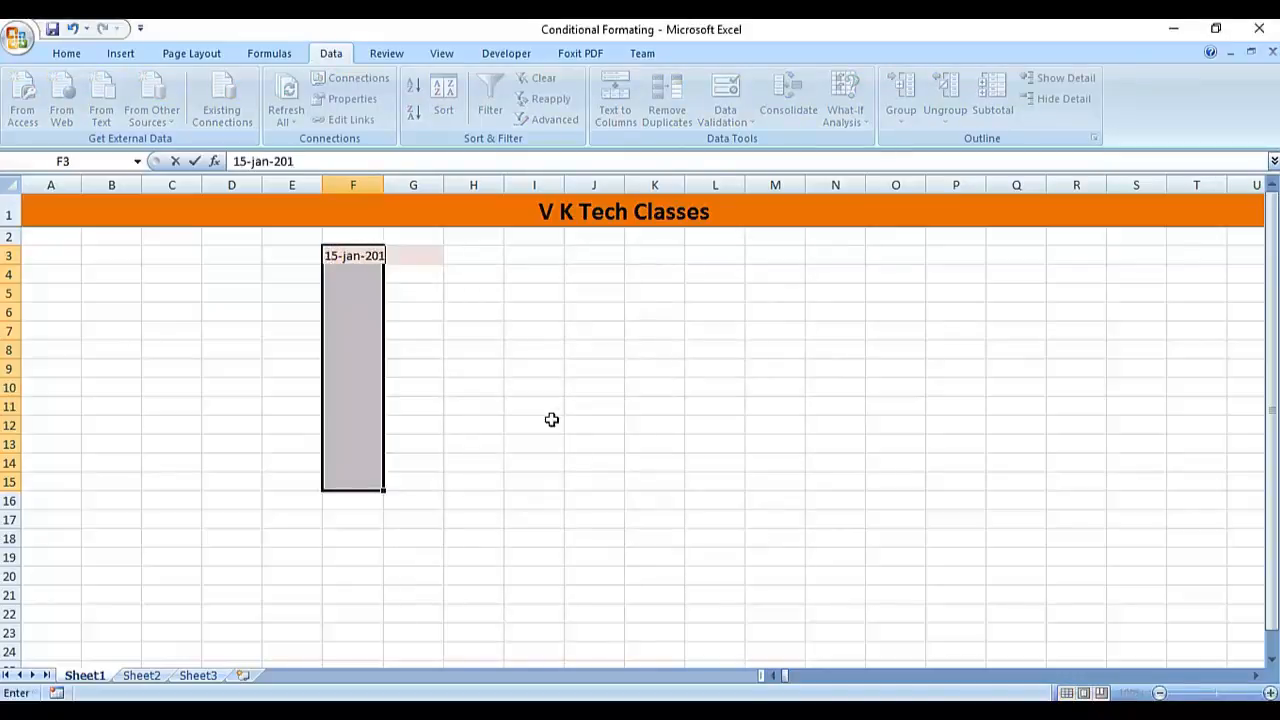
key("Return")
key("Right")
key("Return")
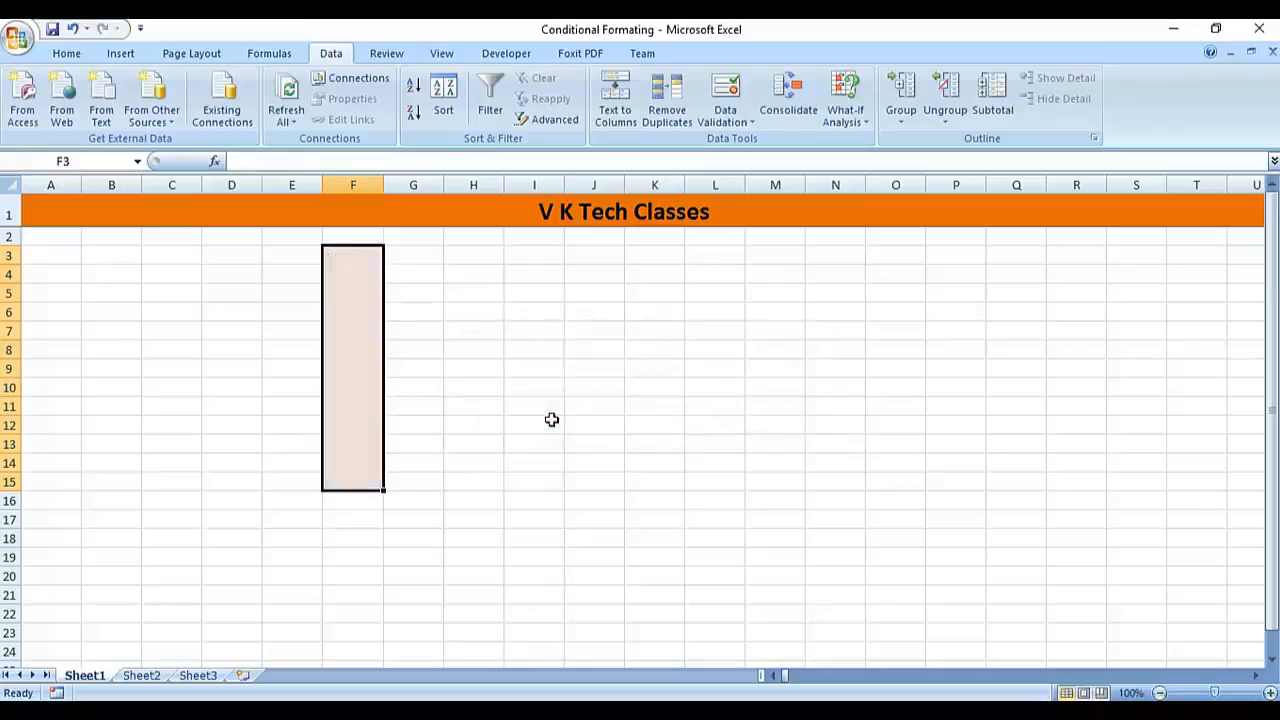
Enter the test date 20-jan-2017 in cell F5.
key("Down")
key("Down")
type("20-")
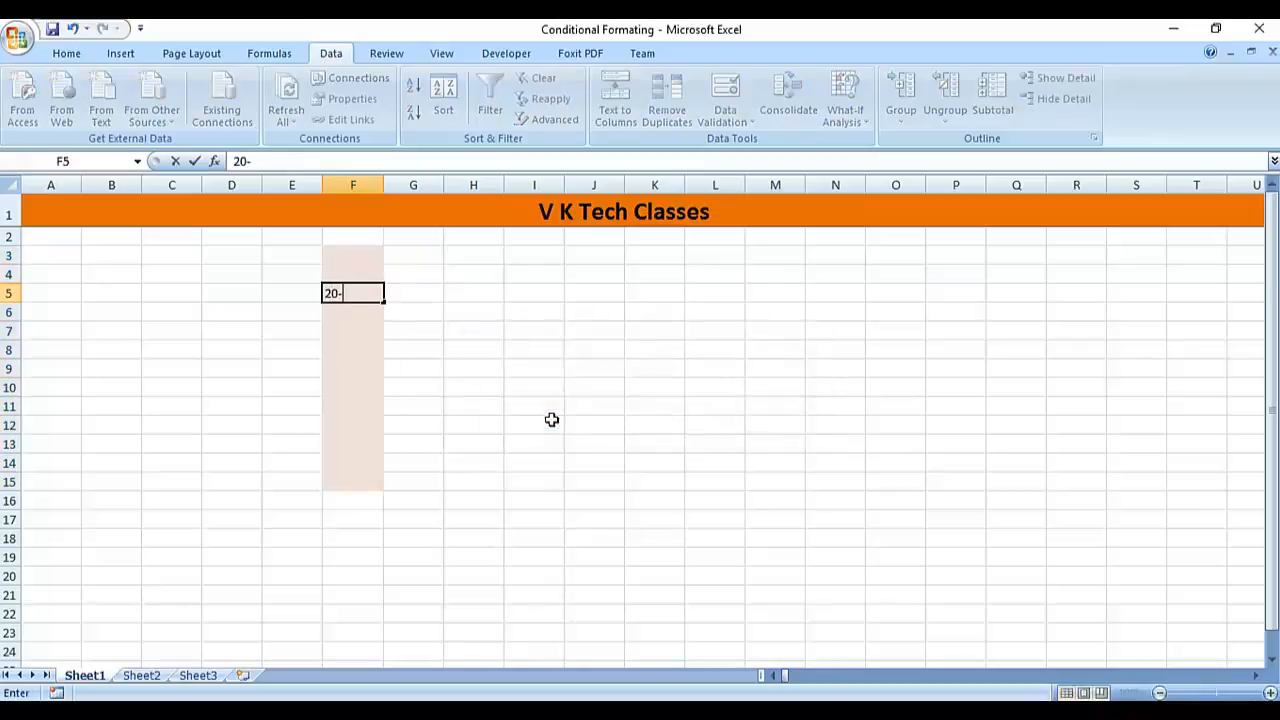
type("jan-2017")
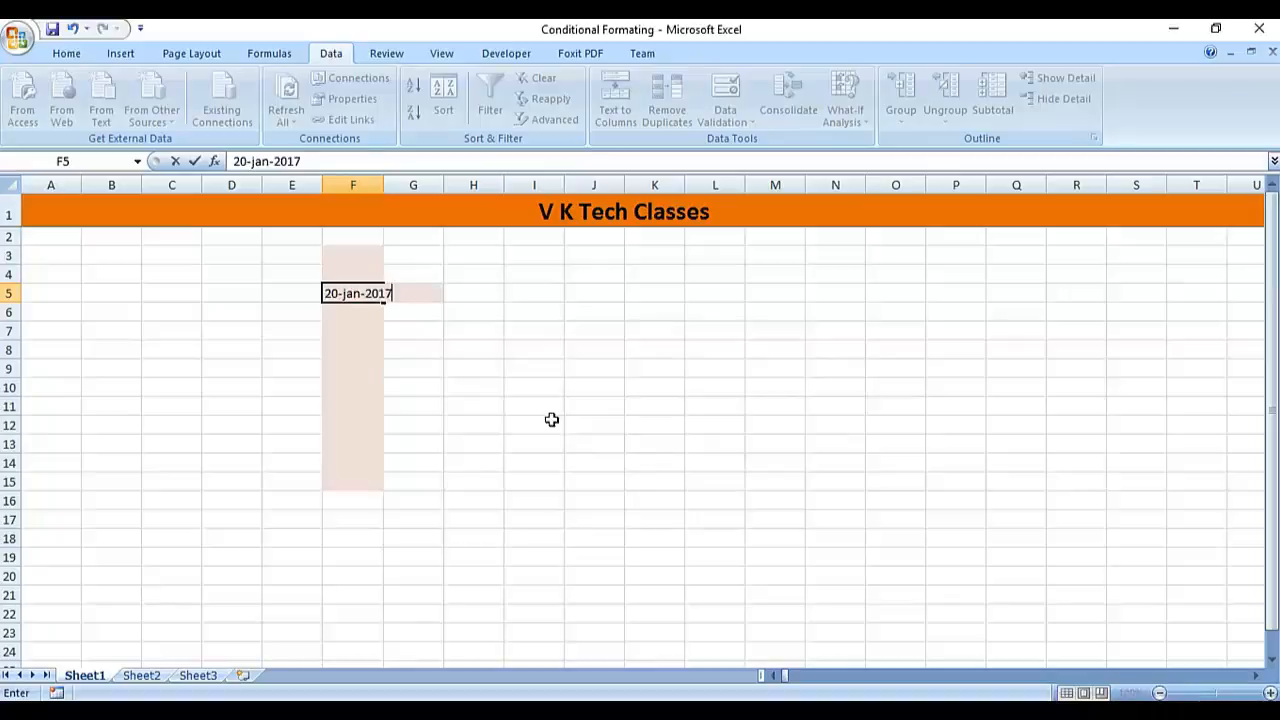
key("Return")
Delete the test date in cell F5 and select the range F3:F15 again.
key("Up")
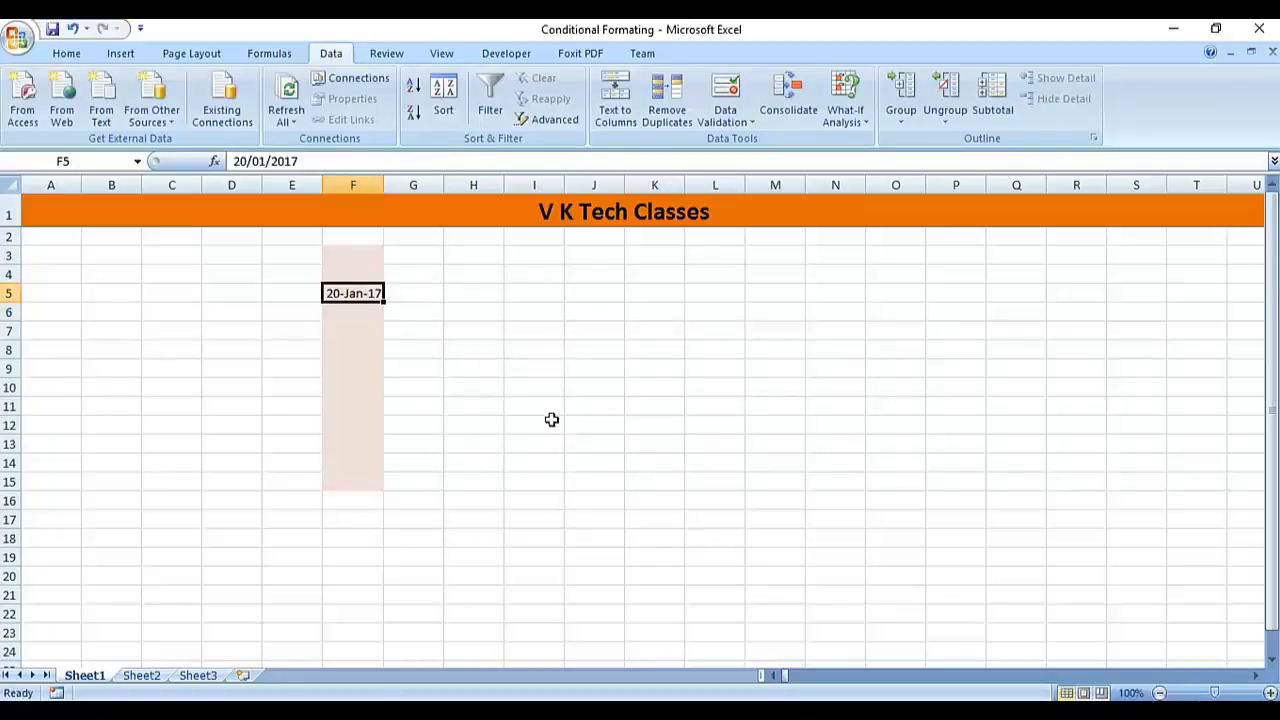
key("Delete")
key("Up")
key("Up")
key("shift+Down")
key("shift+Down")
key("shift+Down")
key("shift+Down")
key("shift+Down")
key("shift+Down")
key("shift+Down")
key("shift+Down")
key("shift+Down")
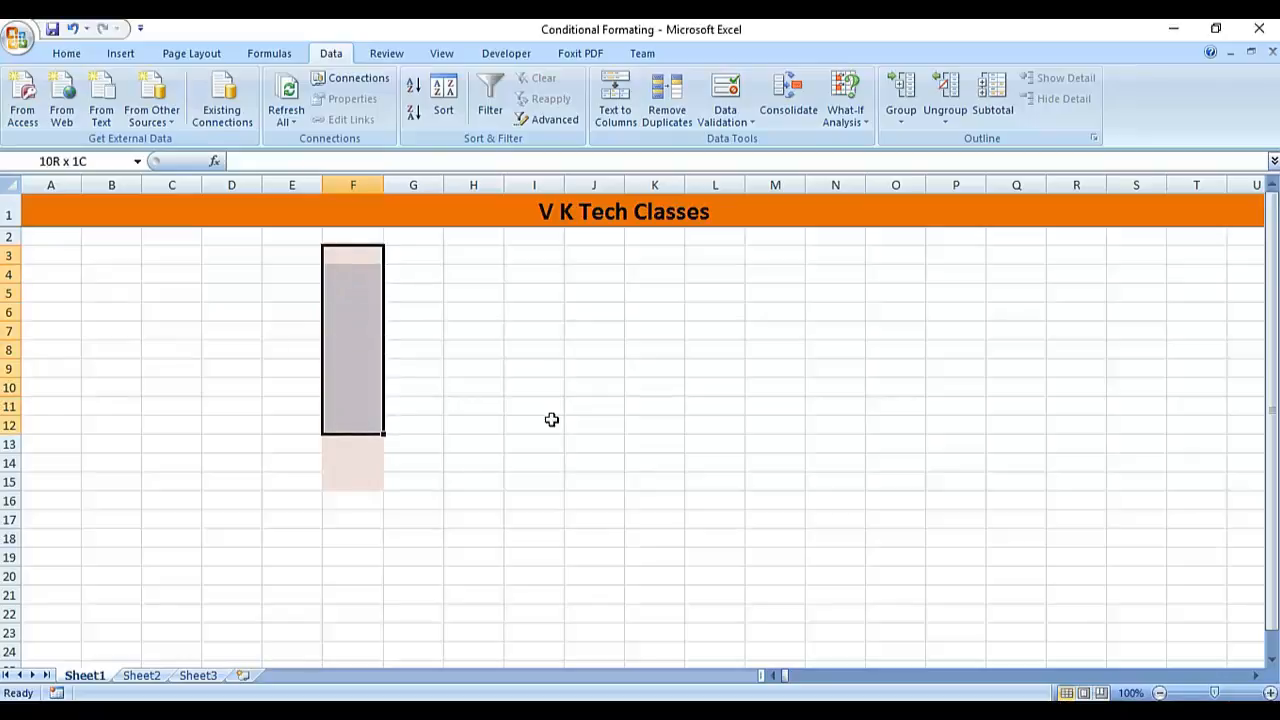
key("shift+Down")
key("shift+Down")
key("shift+Down")
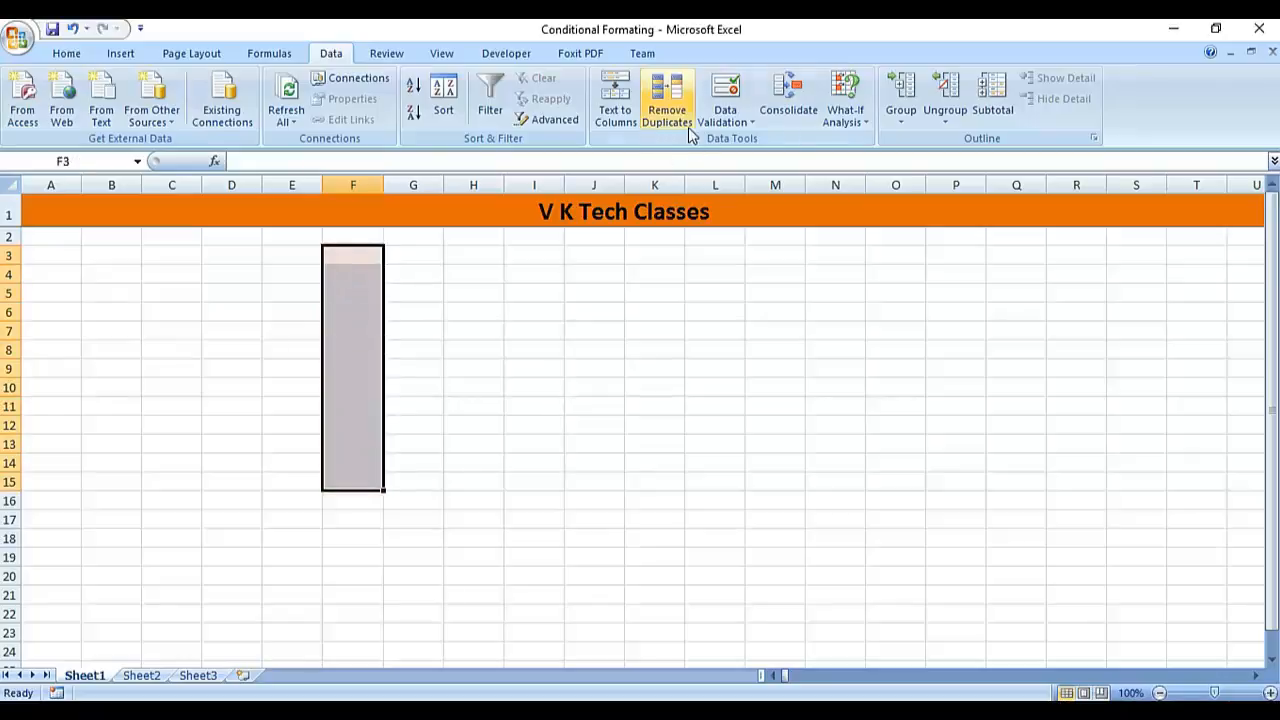
Clear the greater than rule of F3:F15 and set its validation to Date less than 15-jan-2017.
left_click(725, 95)
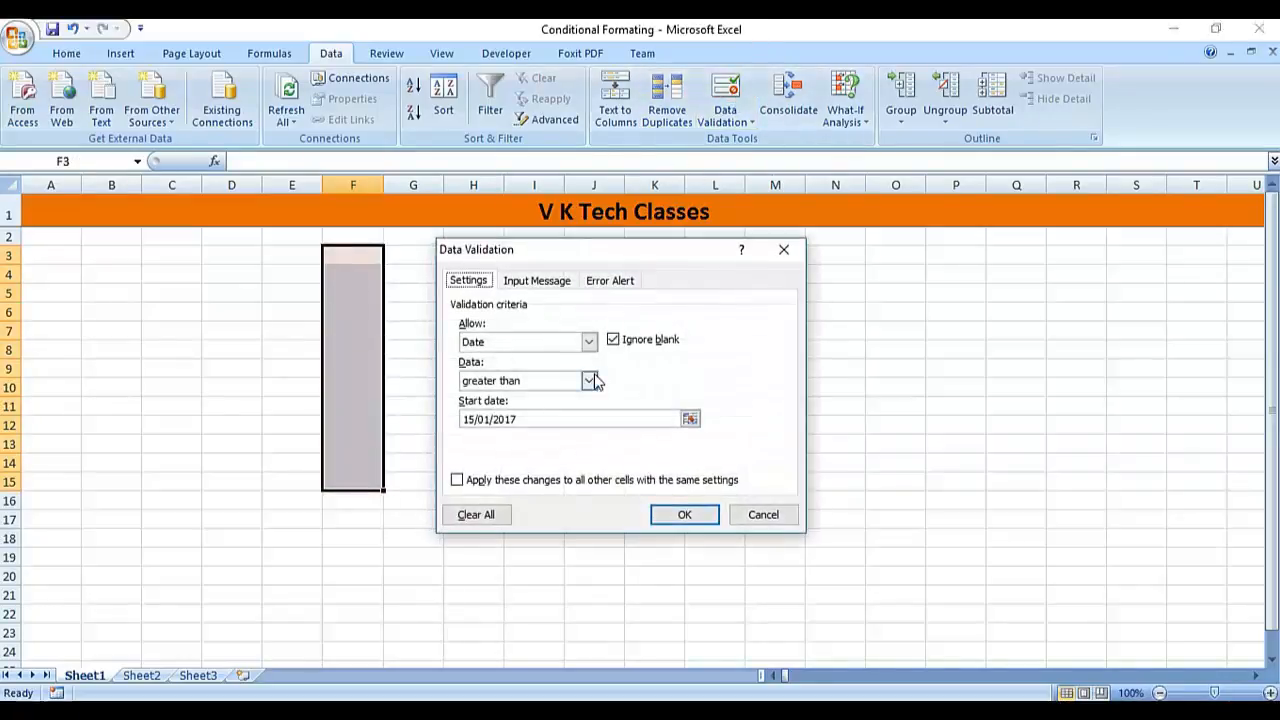
left_click(488, 520)
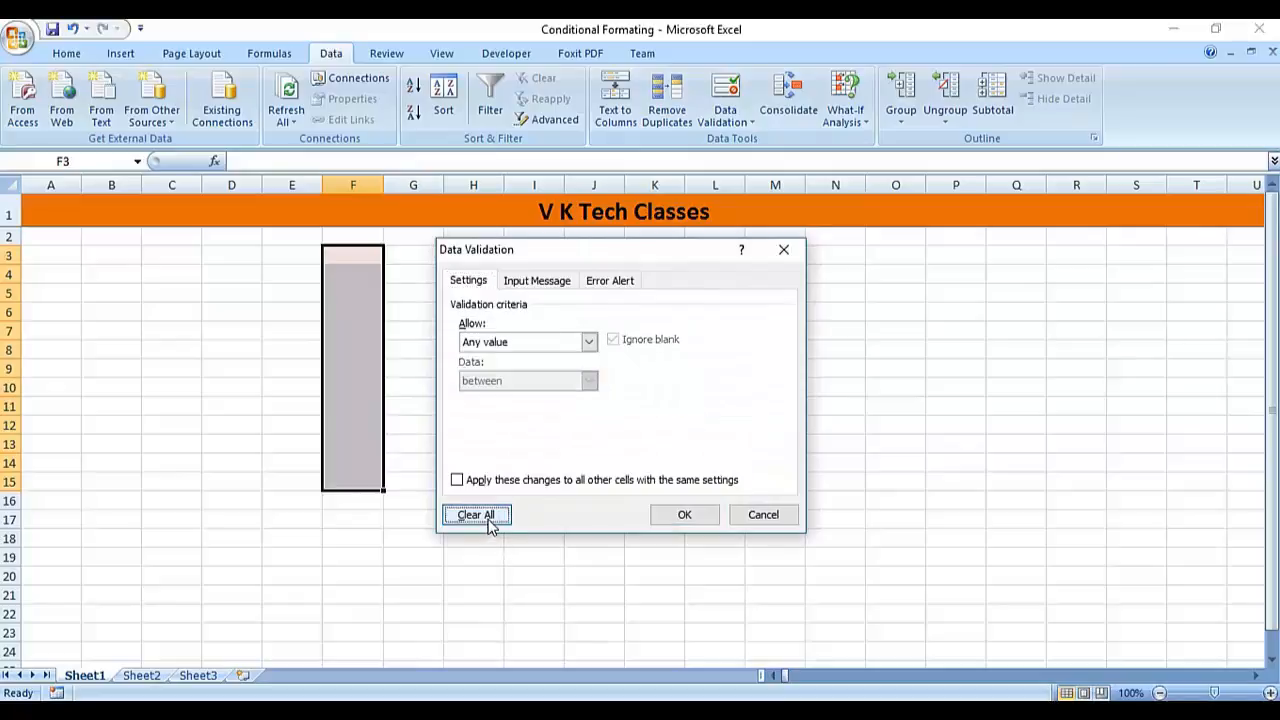
left_click(589, 342)
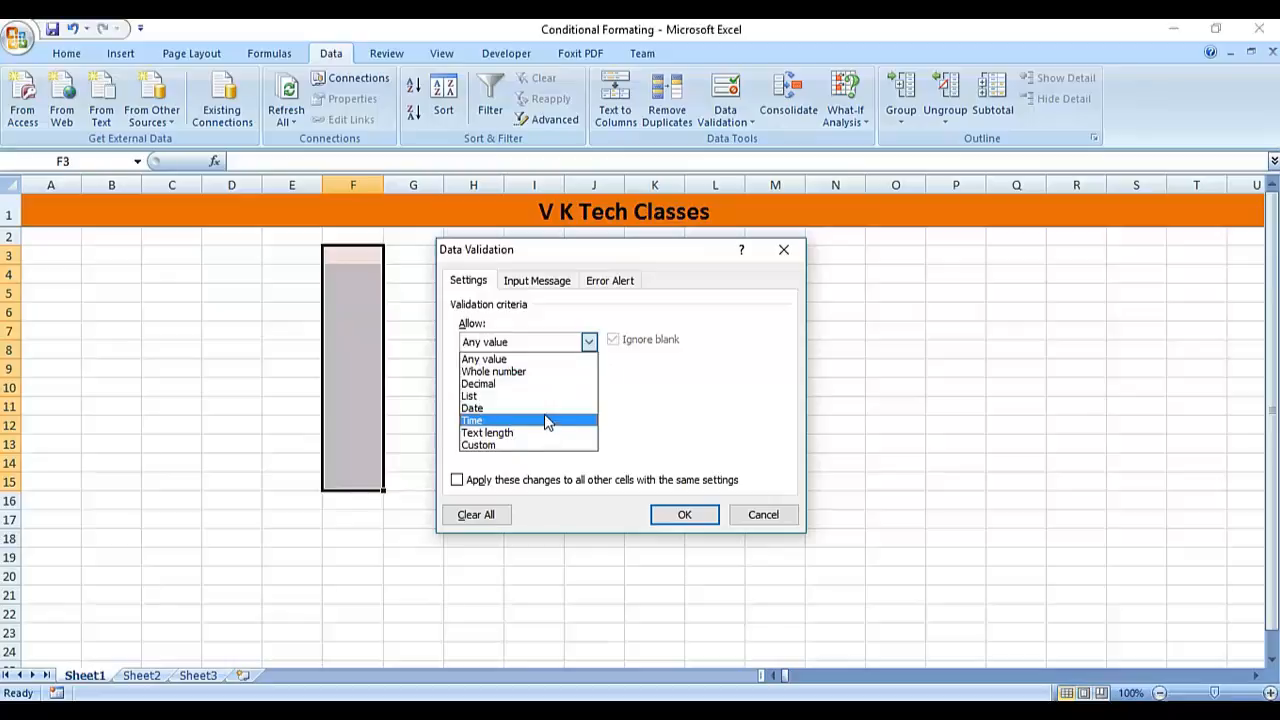
left_click(545, 410)
left_click(590, 386)
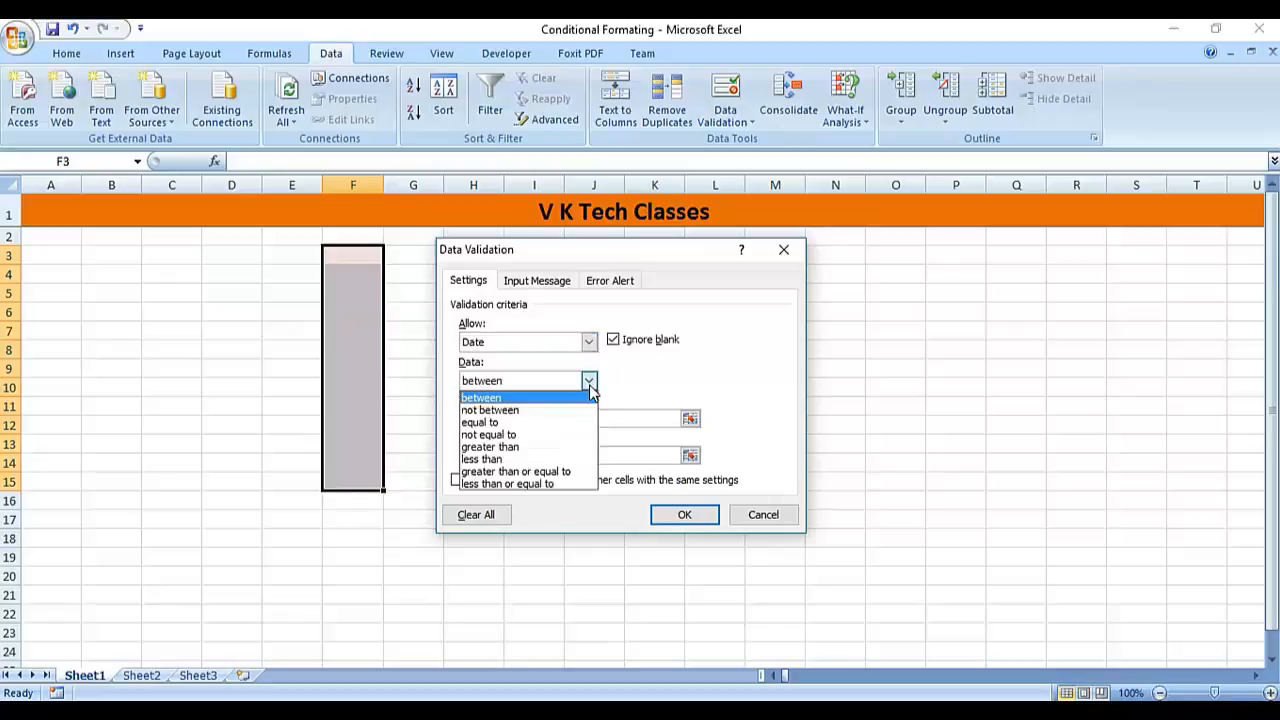
left_click(548, 459)
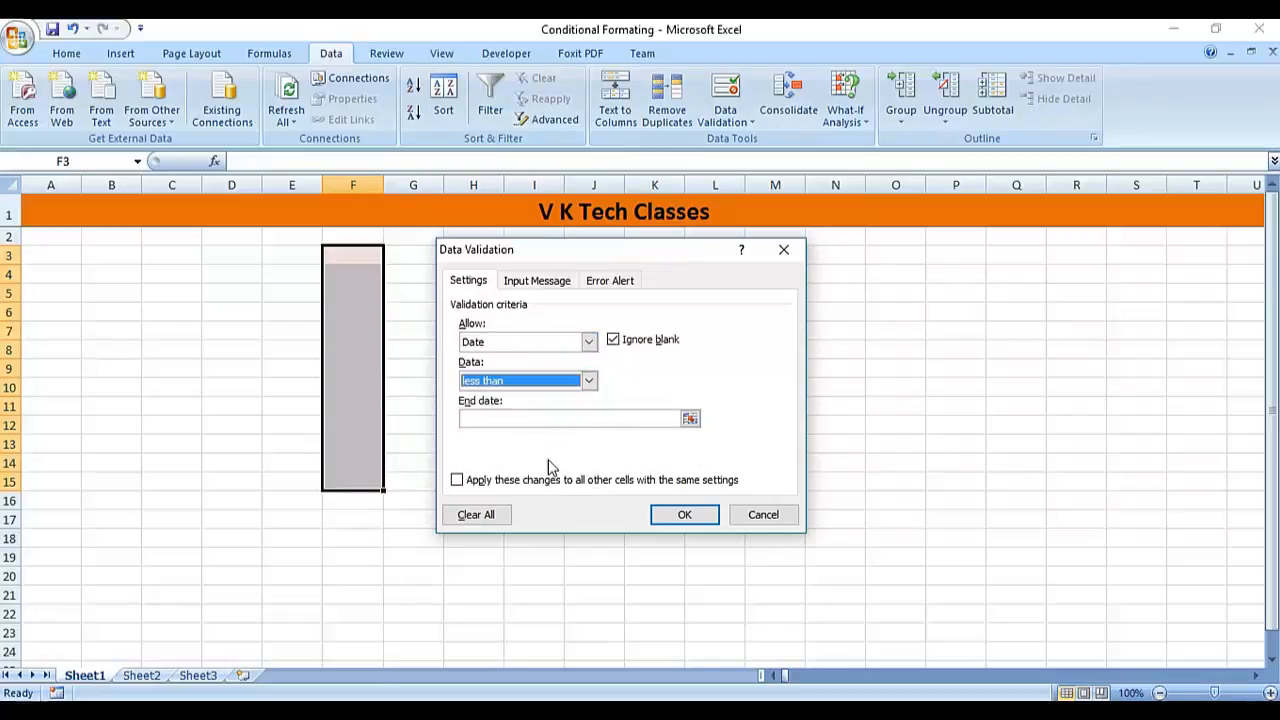
left_click(540, 420)
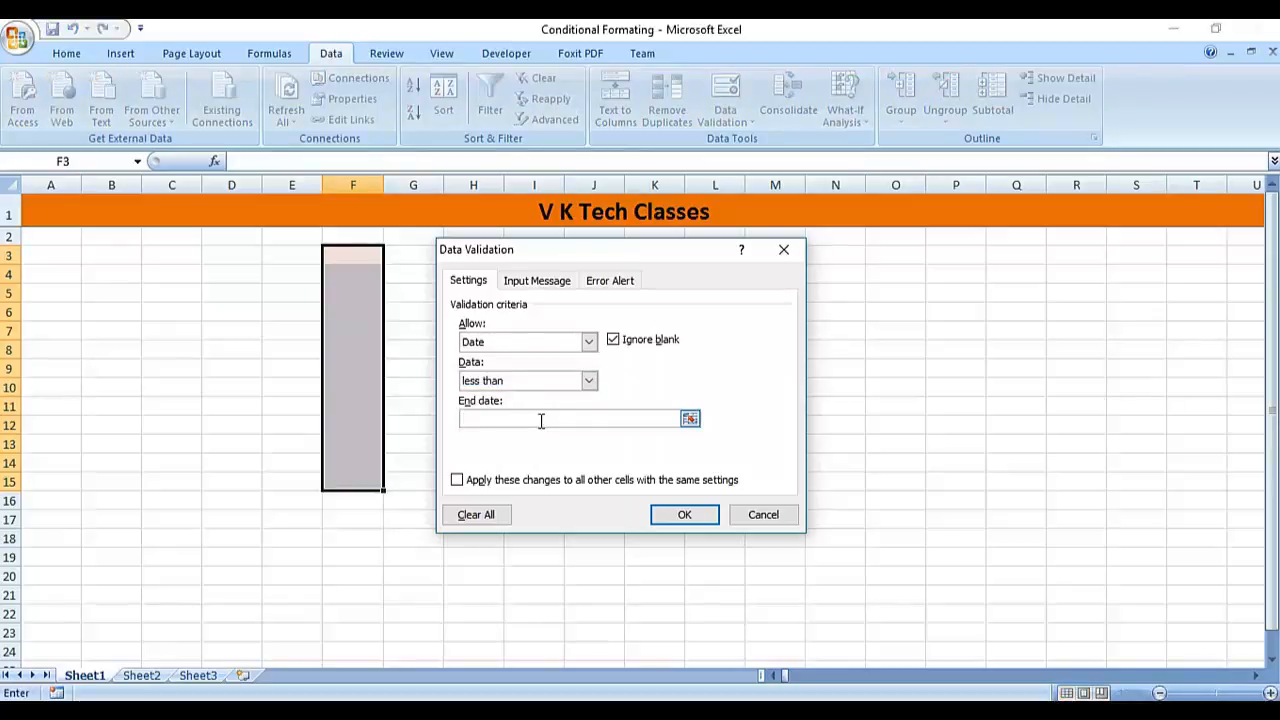
type("15-jan-2017")
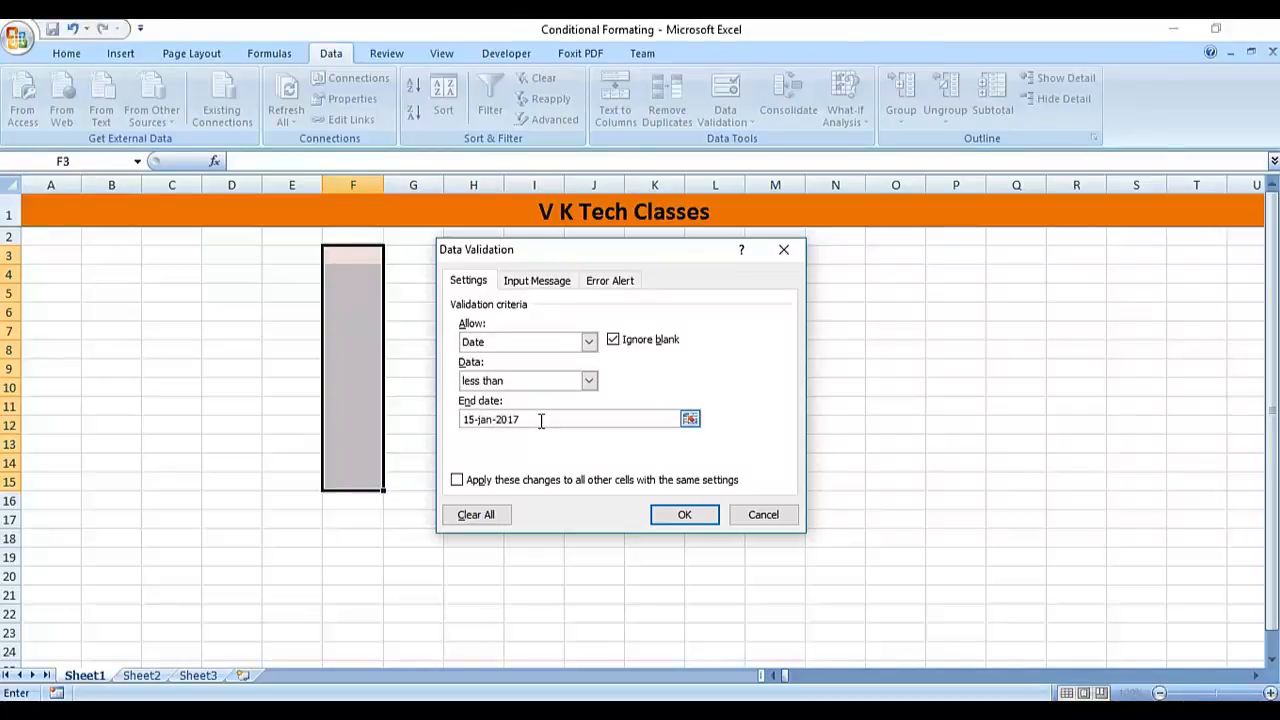
key("Return")
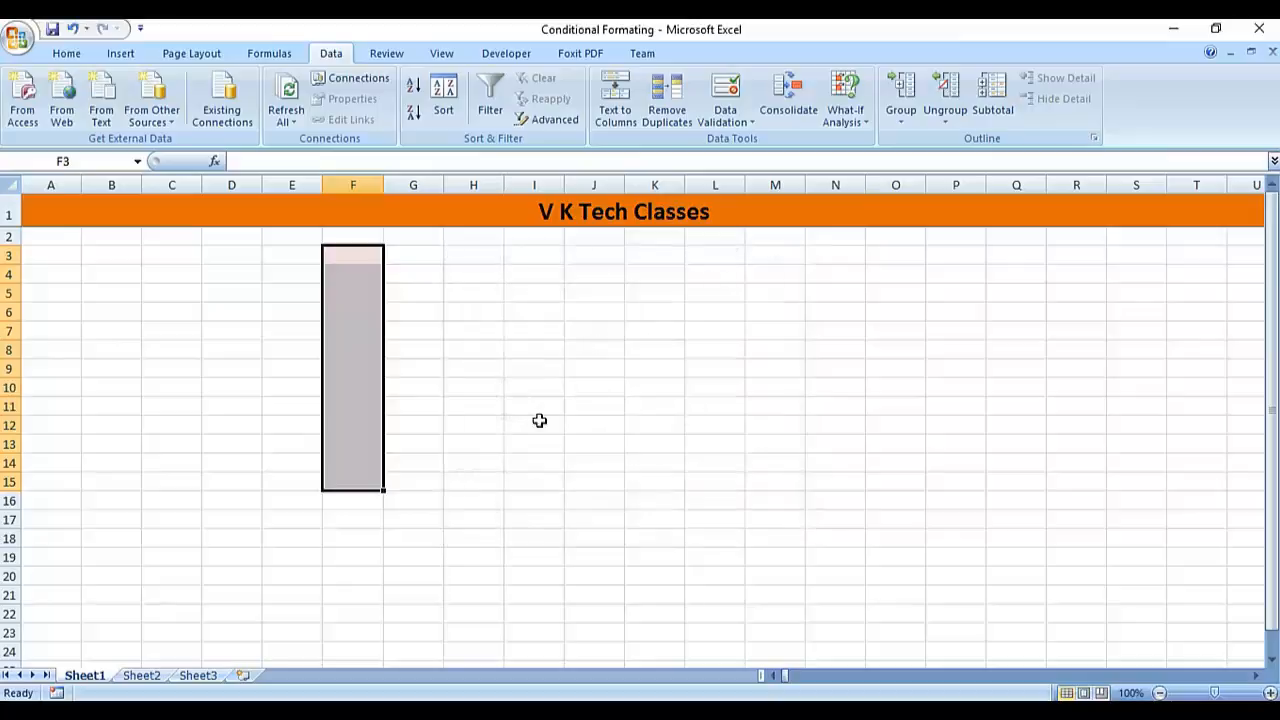
Enter the test date 11-jan-2017 in cell F5.
key("Down")
key("Down")
key("Up")
key("Up")
key("Down")
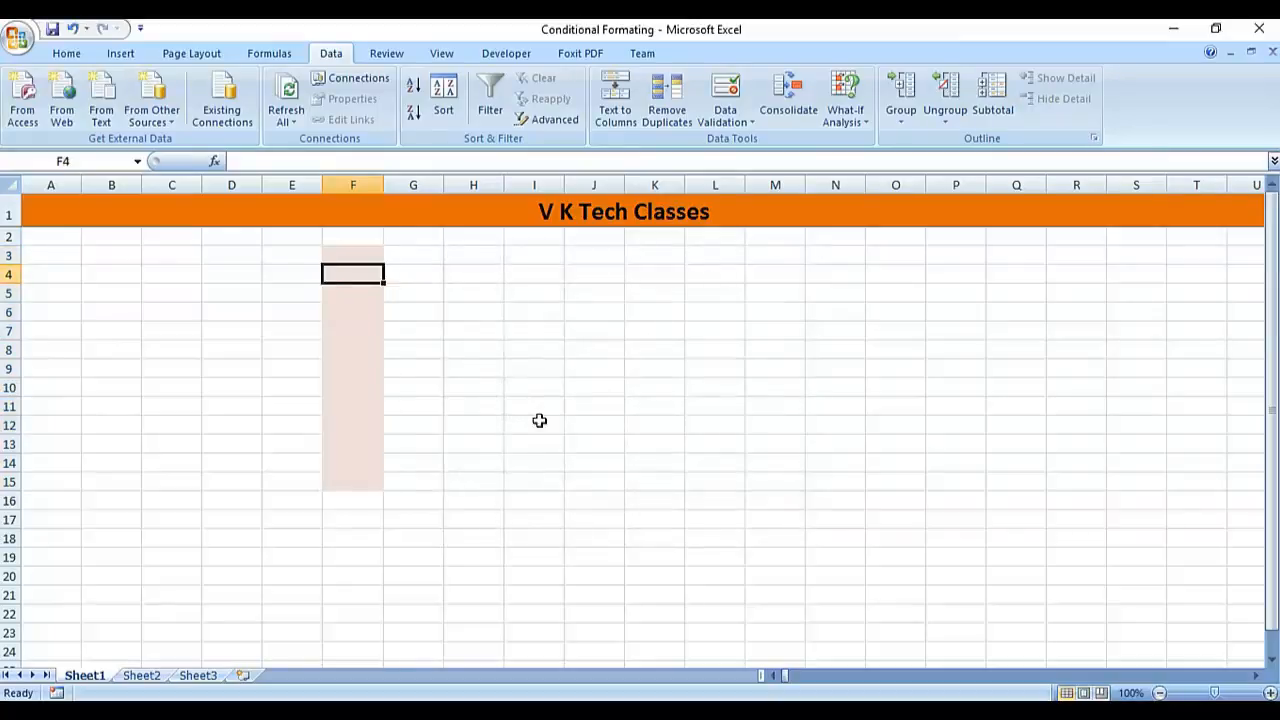
key("Down")
type("11-jan")
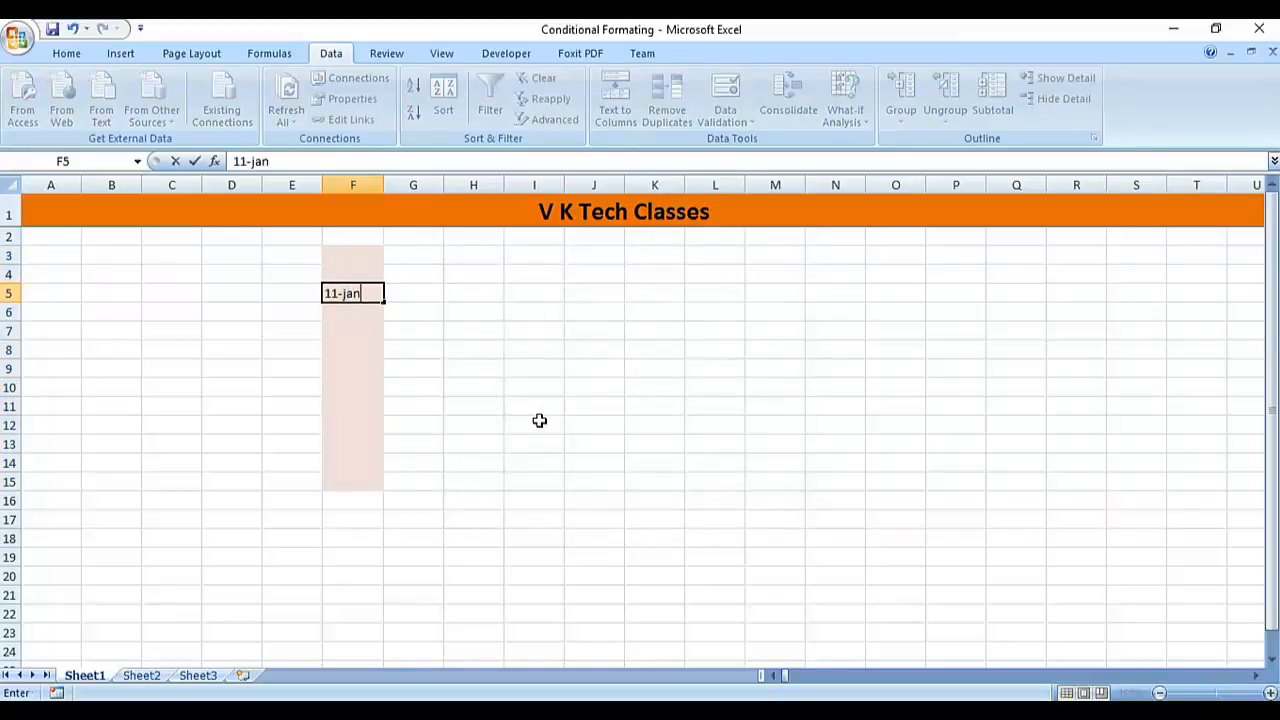
type("-2017")
key("Return")
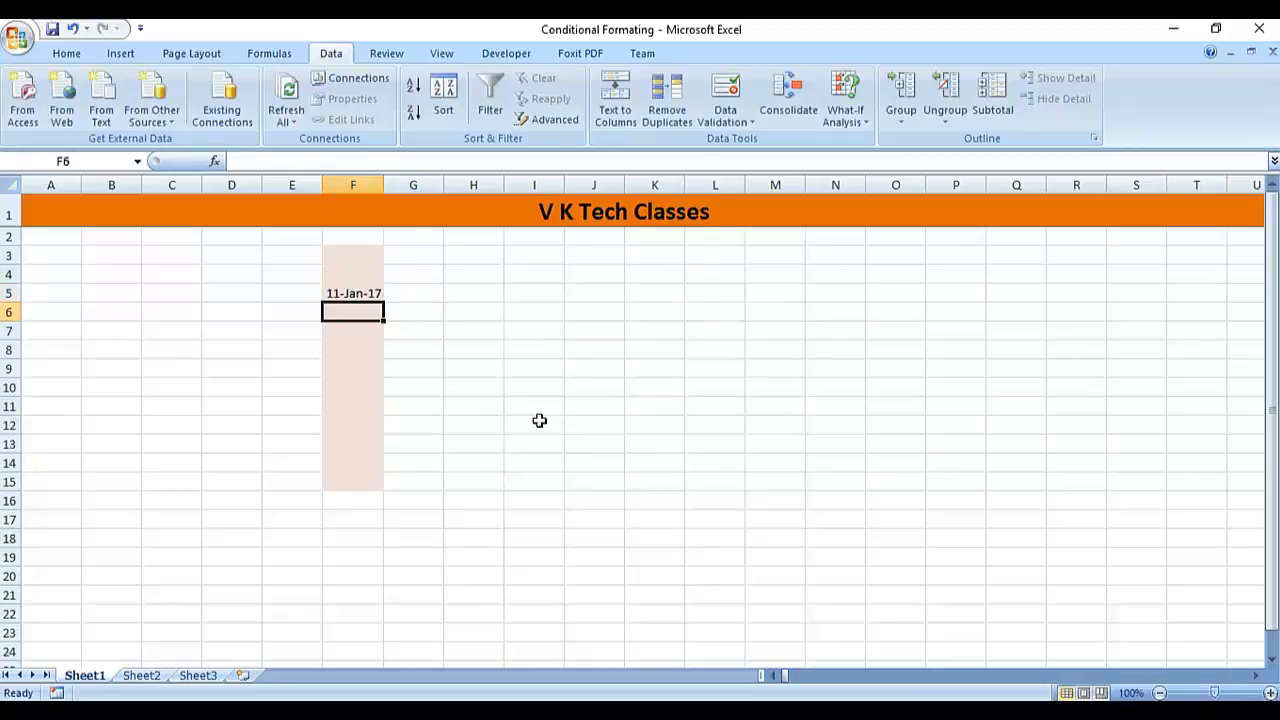
Try to enter the date 20-jan-2017 in cell F8, cancelling the entry.
key("Down")
key("Down")
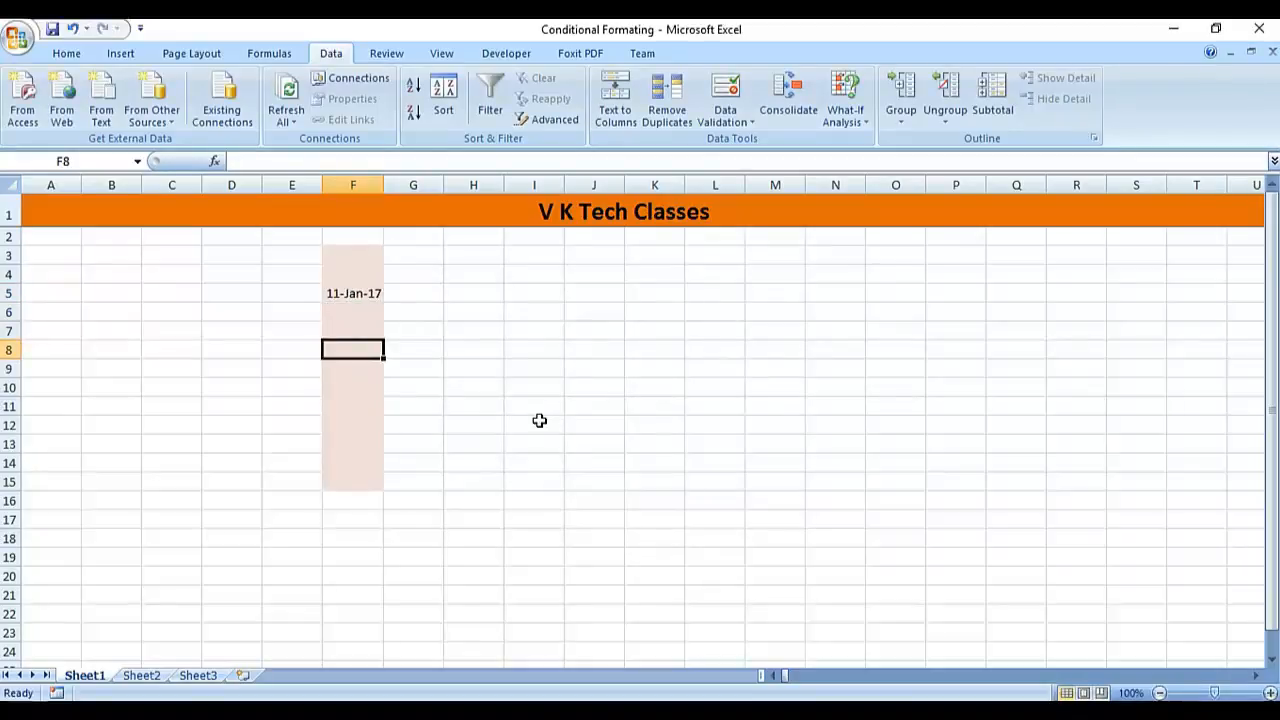
type("20-jan-2017")
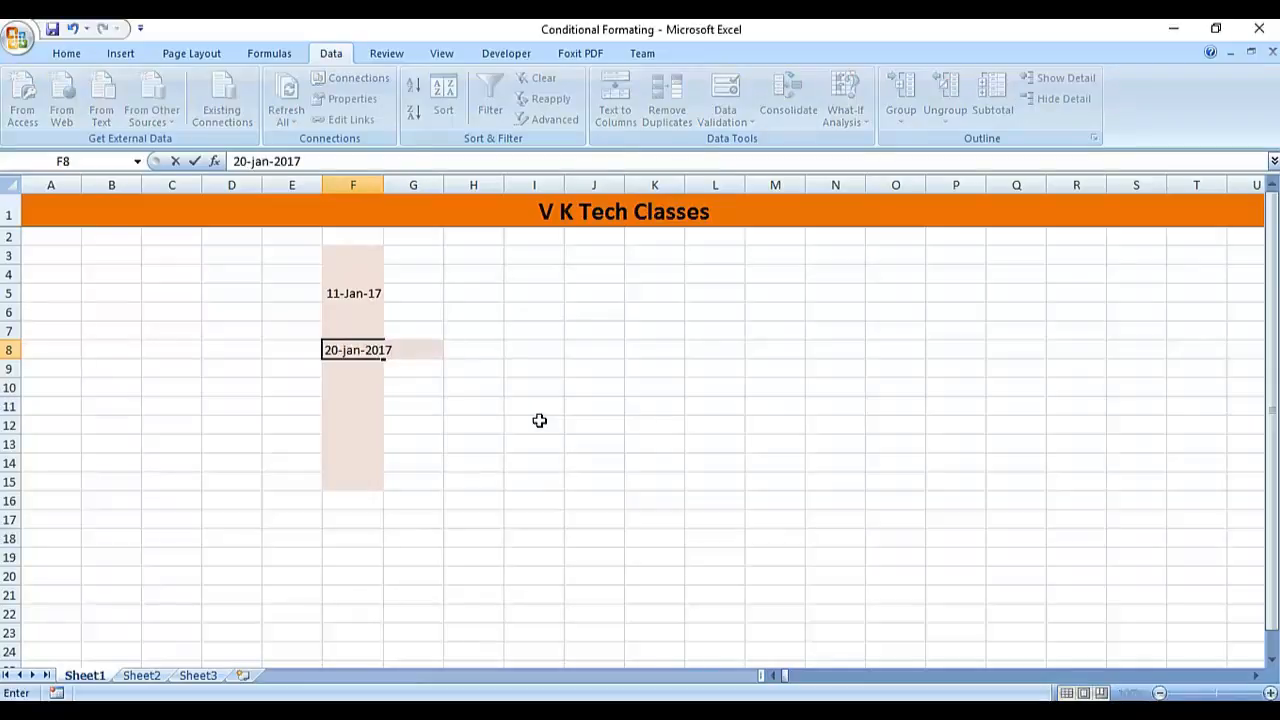
key("Return")
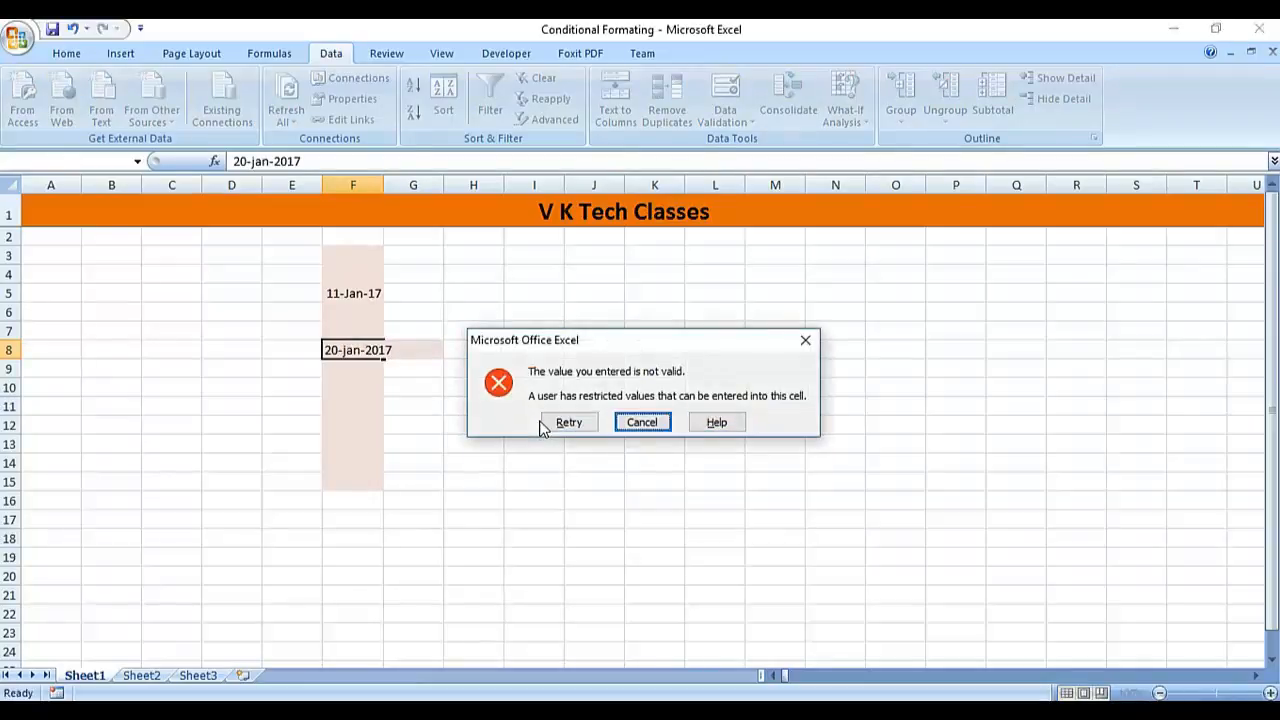
key("Escape")
Select the range F3:F15 and delete the test date in it.
key("Up")
key("Up")
key("Up")
key("Up")
key("Up")
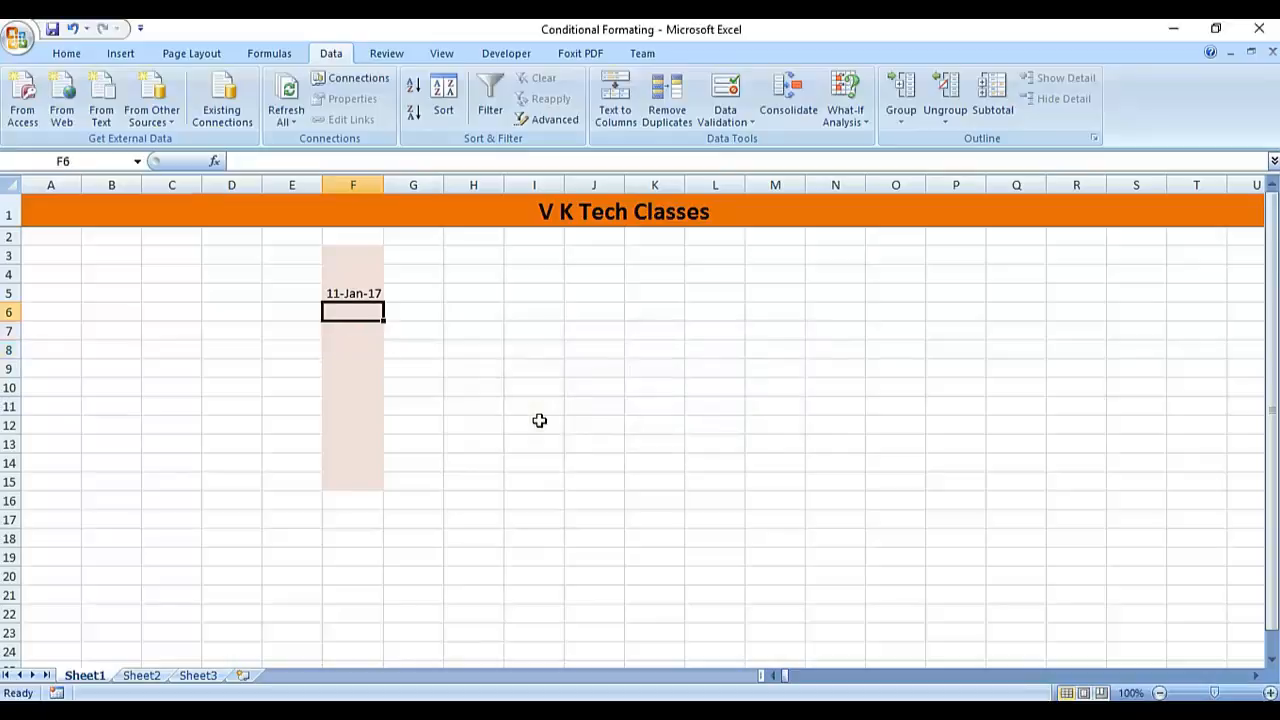
key("shift+Down")
key("shift+Down")
key("shift+Down")
key("shift+Down")
key("shift+Down")
key("shift+Down")
key("shift+Down")
key("shift+Down")
key("shift+Down")
key("shift+Down")
key("shift+Down")
key("shift+Down")
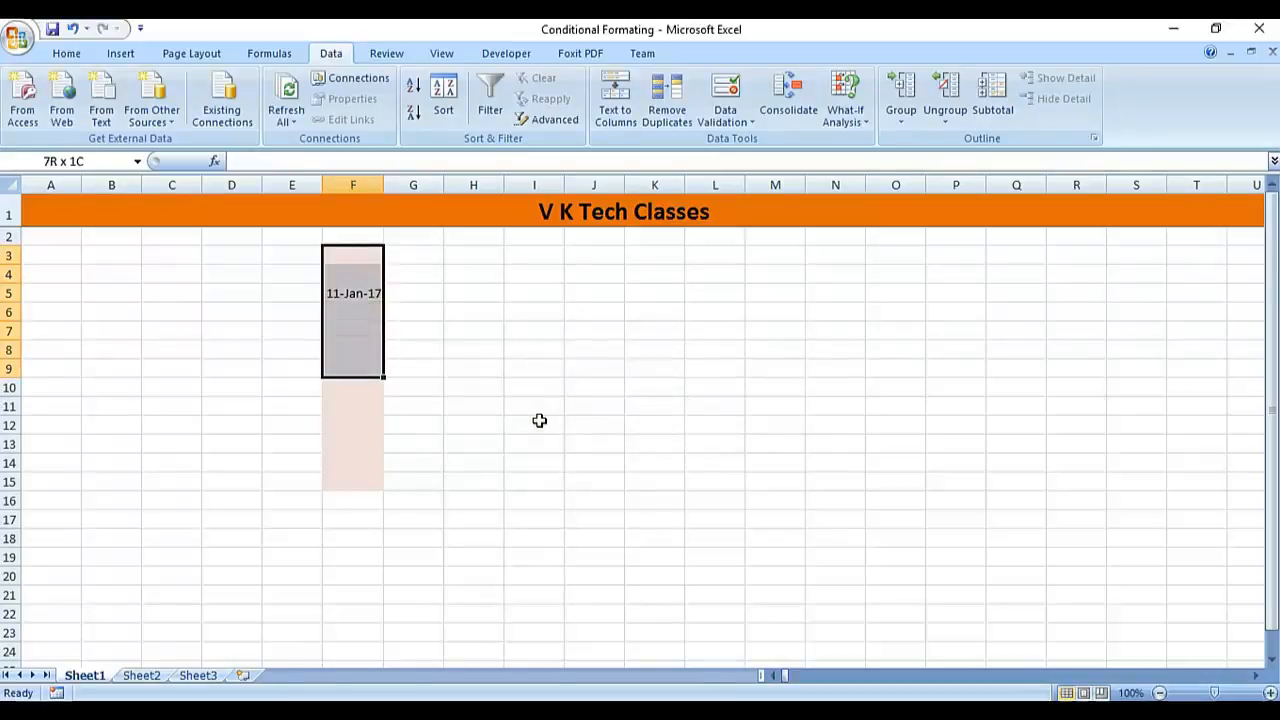
key("Delete")
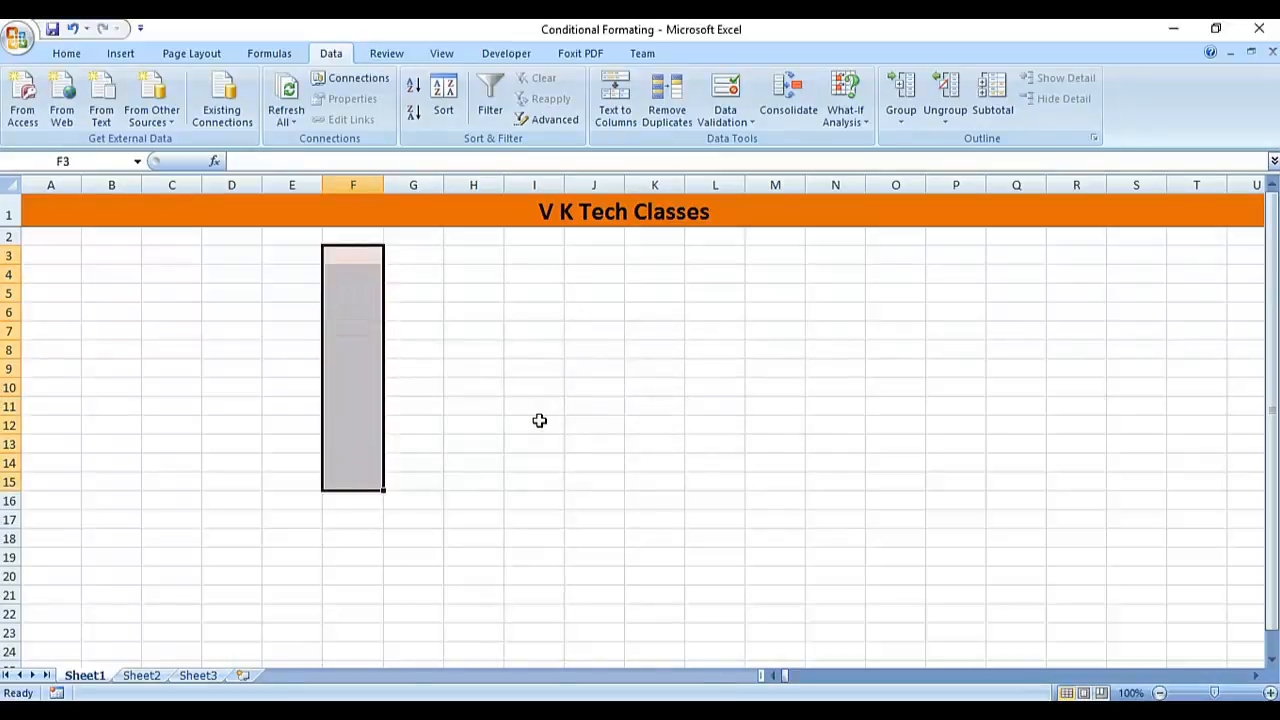
Clear the date rule of F3:F15 and set its validation to Time between 11:00 am and 4:00 pm.
left_click(730, 98)
left_click(503, 517)
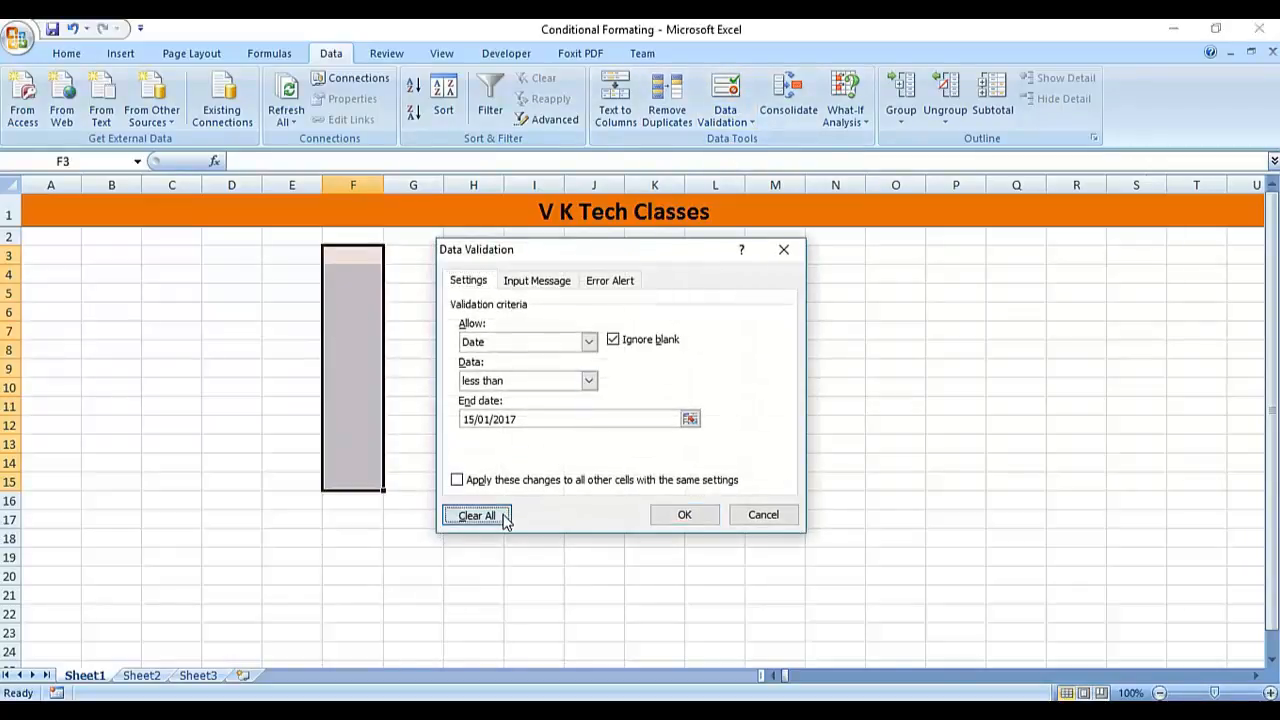
left_click(589, 343)
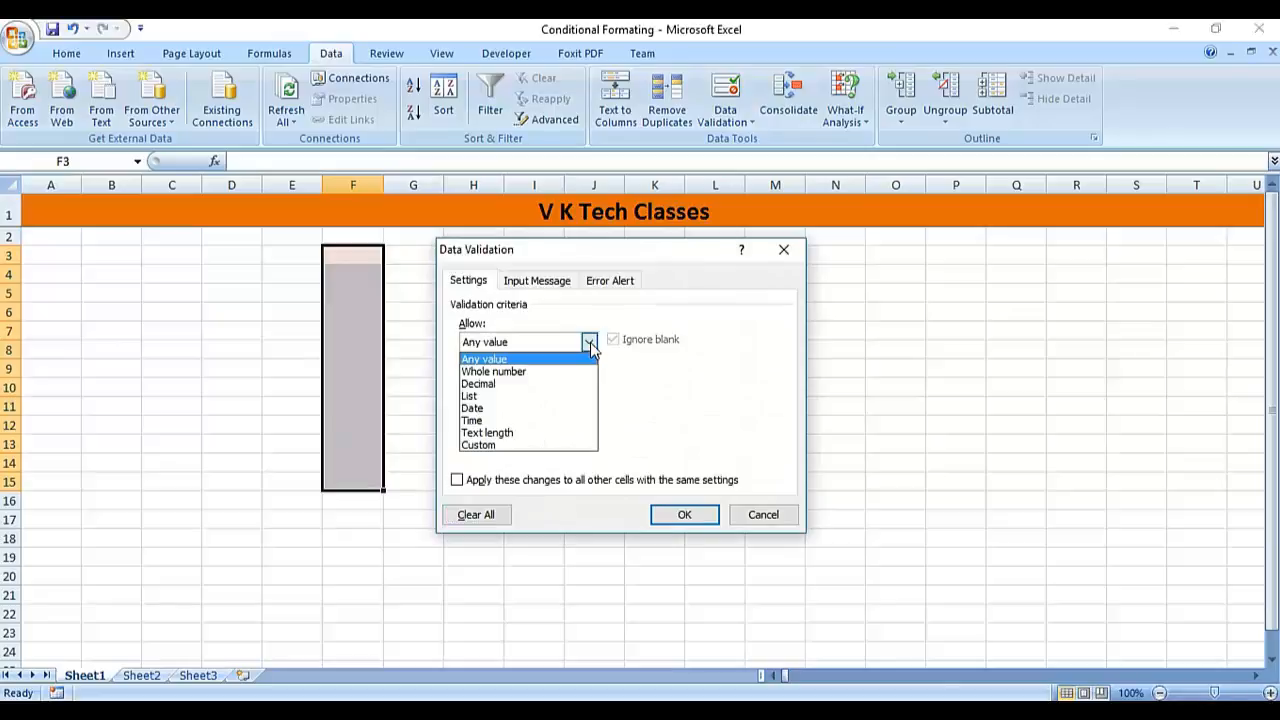
left_click(535, 424)
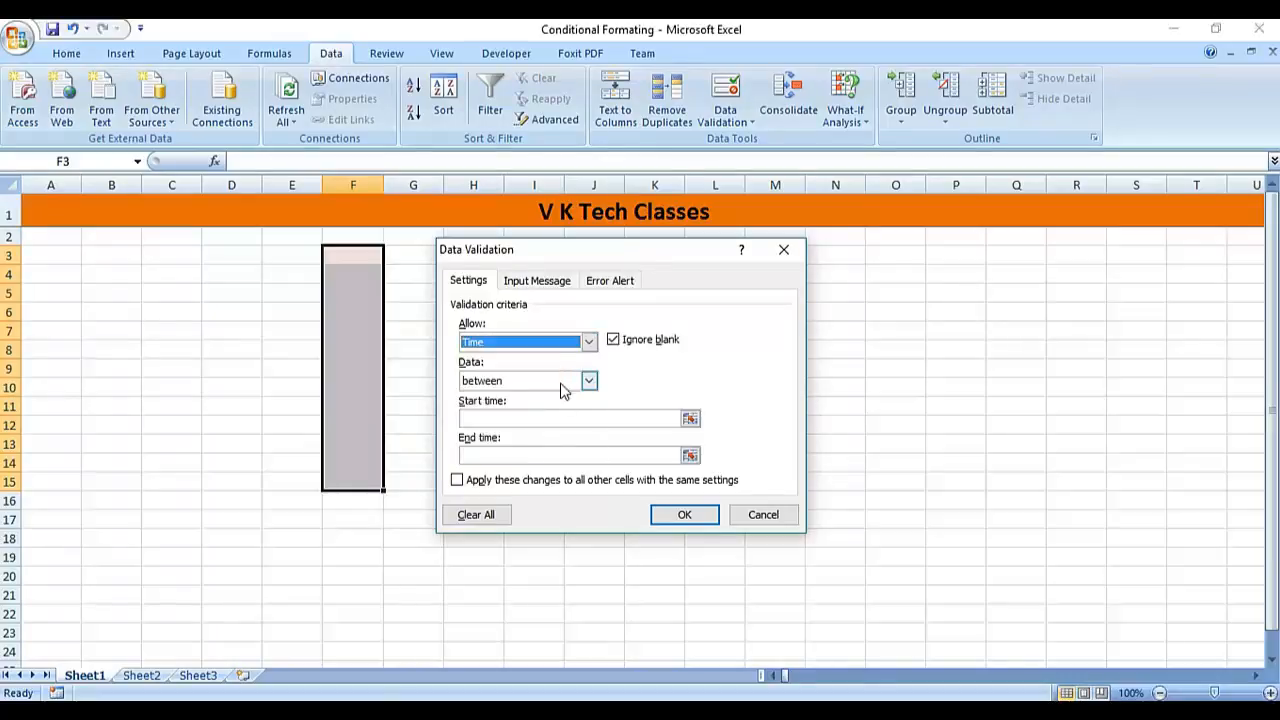
left_click(588, 381)
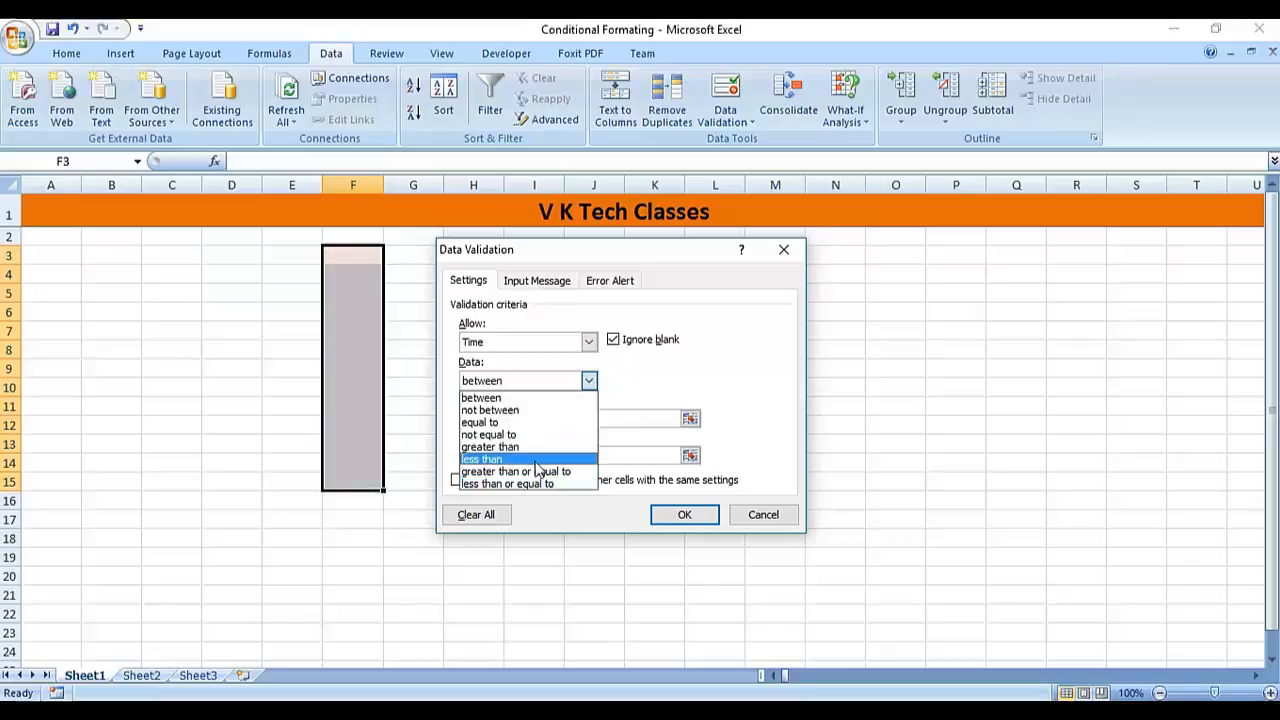
left_click(528, 401)
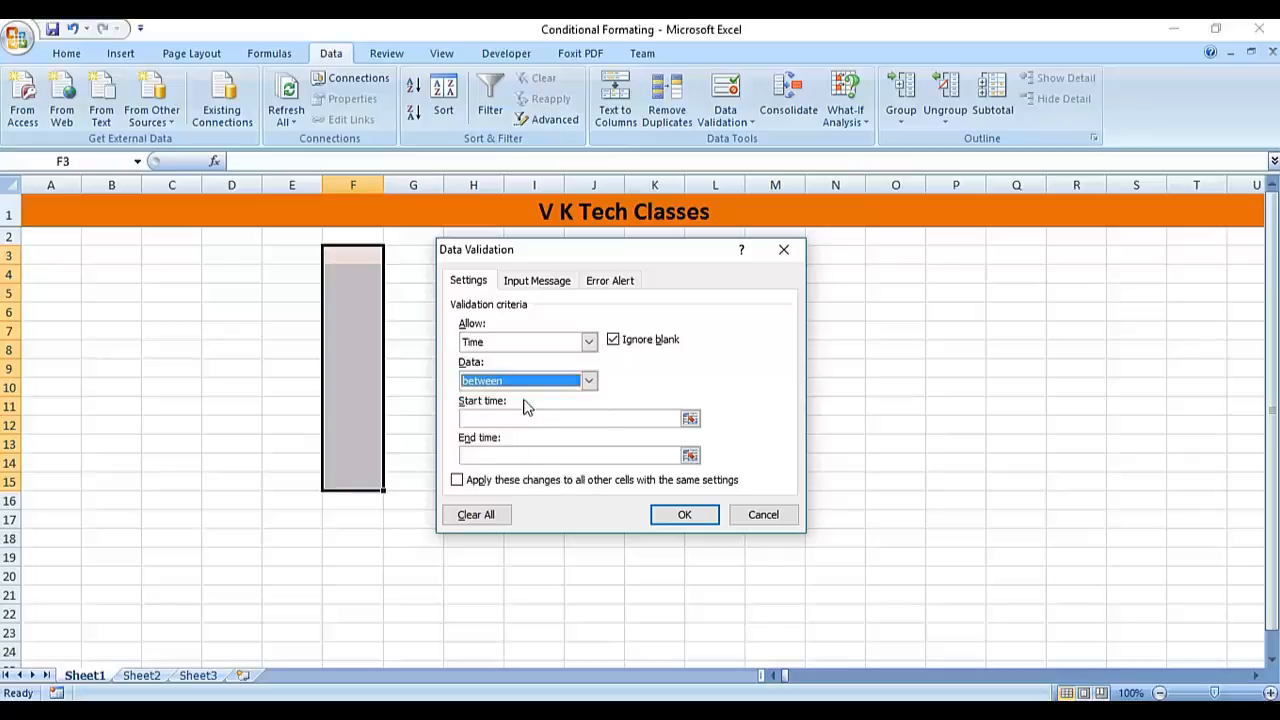
left_click(522, 418)
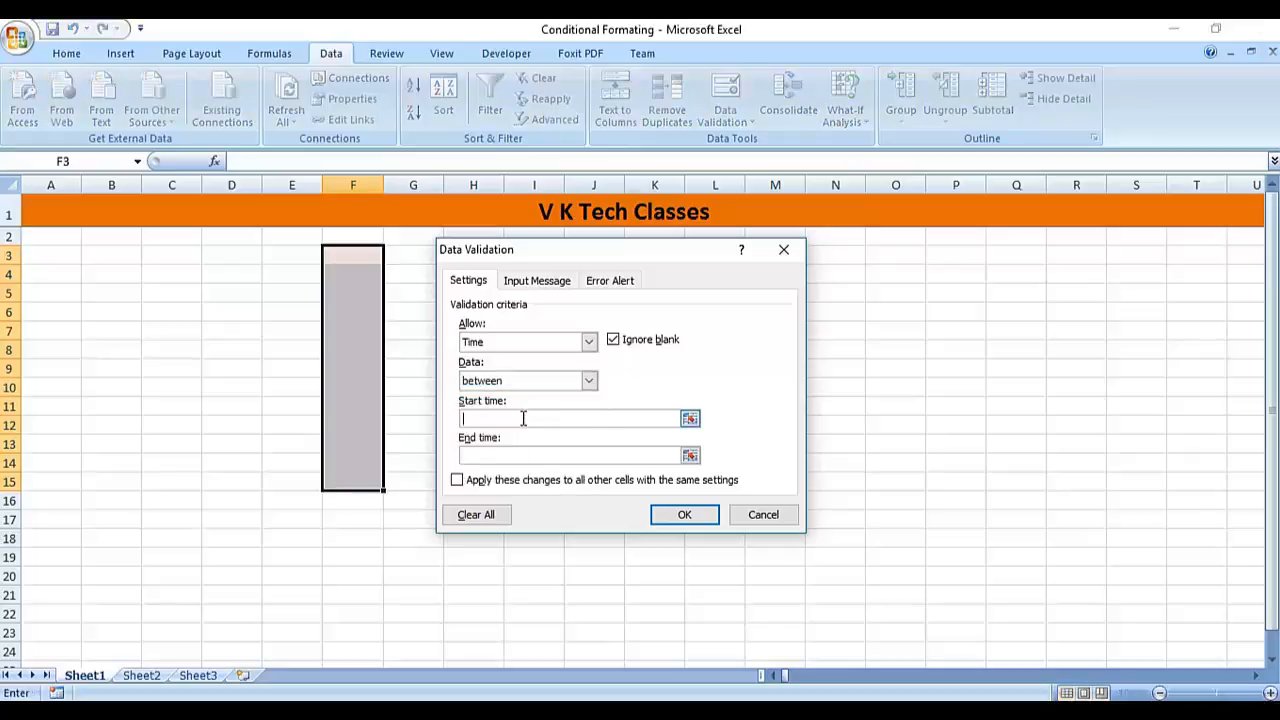
type("11")
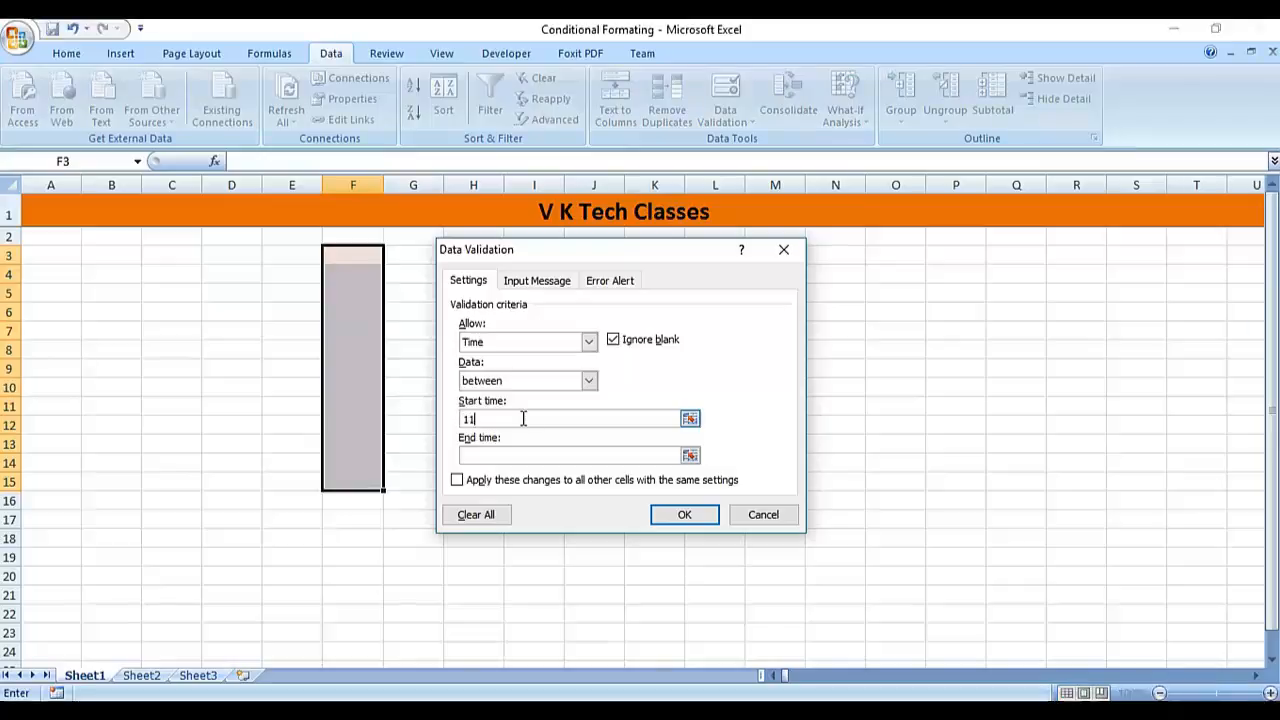
type(":00")
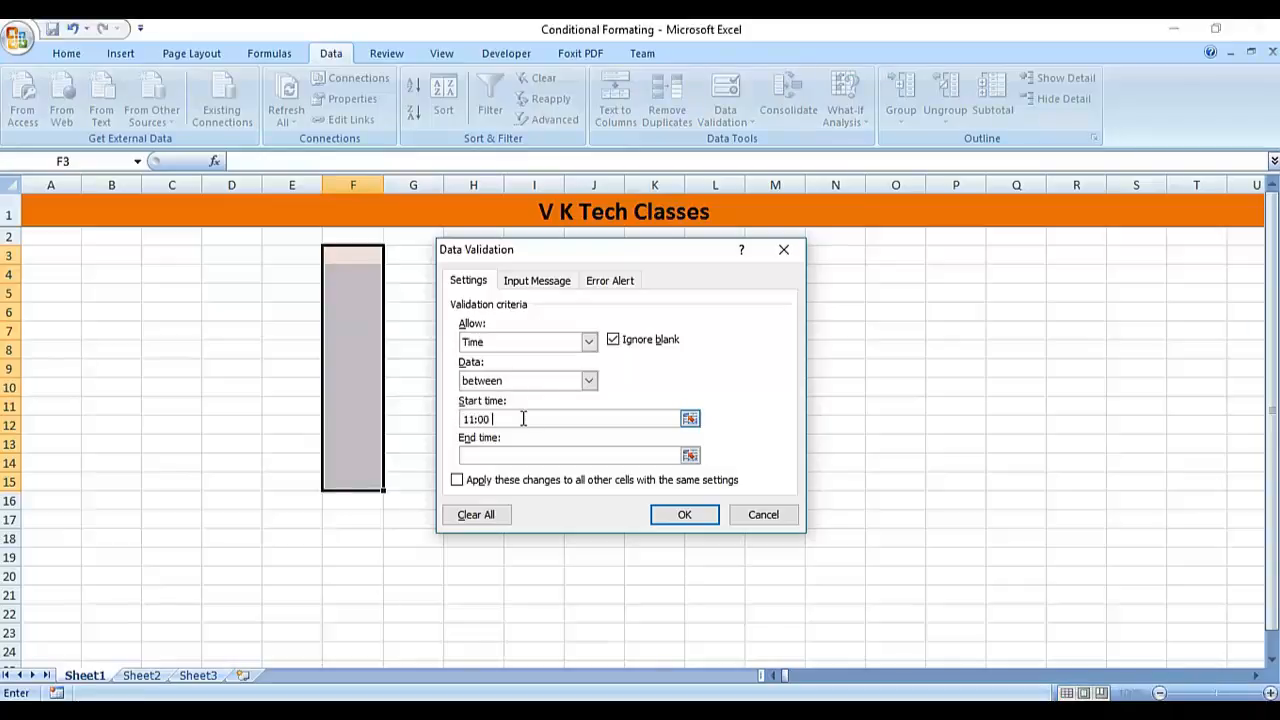
type(" am")
type("4")
type(":00")
type(" pm")
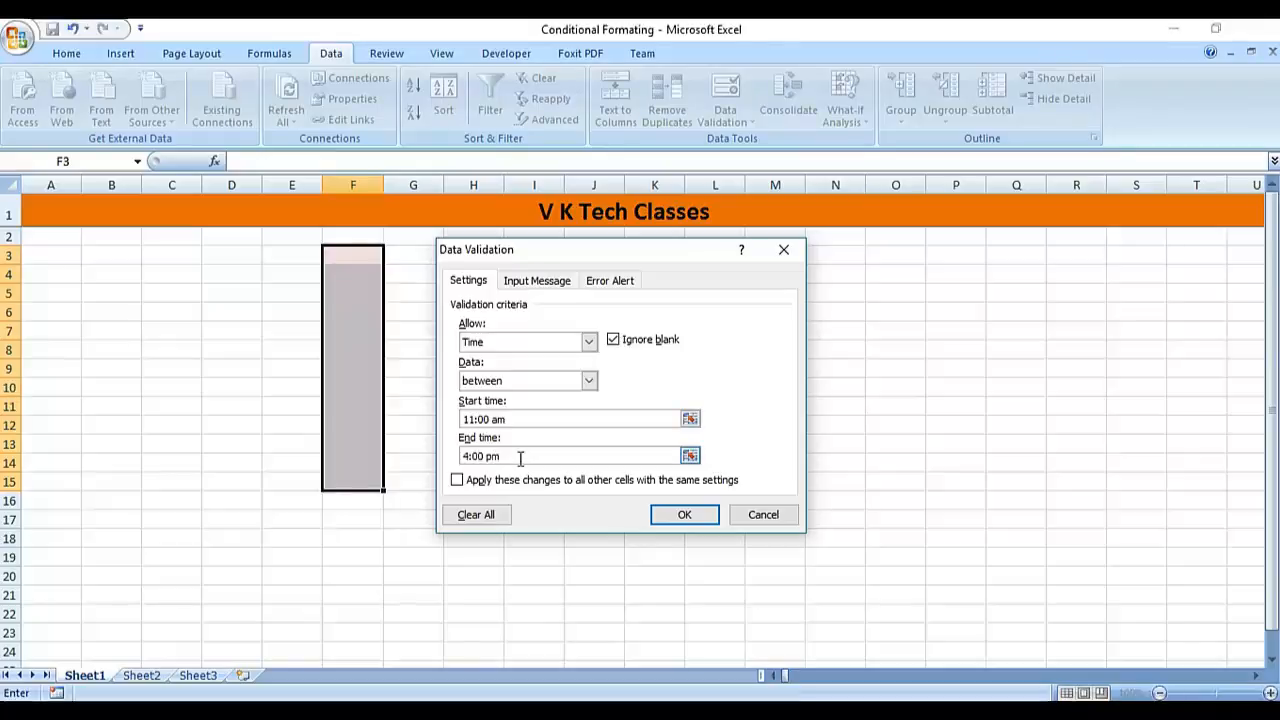
left_click(666, 515)
Enter the test times 11:00 am in cell F4 and 4:00 pm in cell F6.
key("Down")
key("Down")
key("Up")
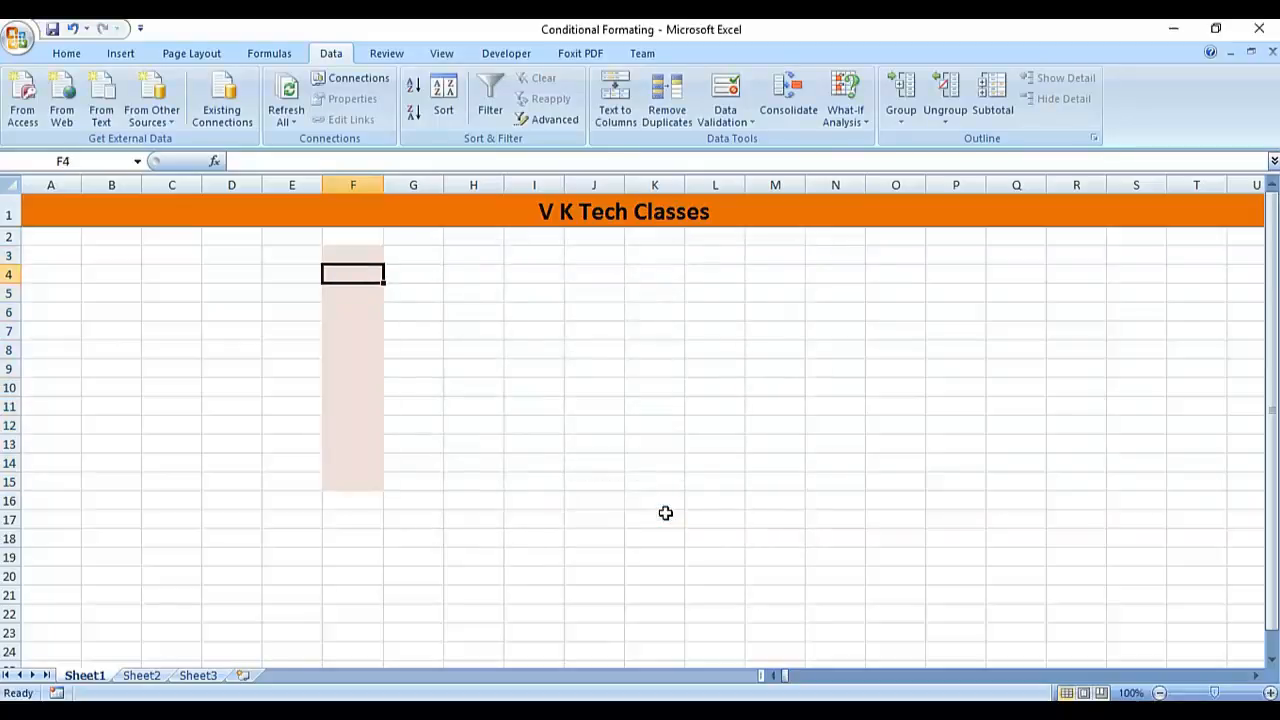
type("11:00")
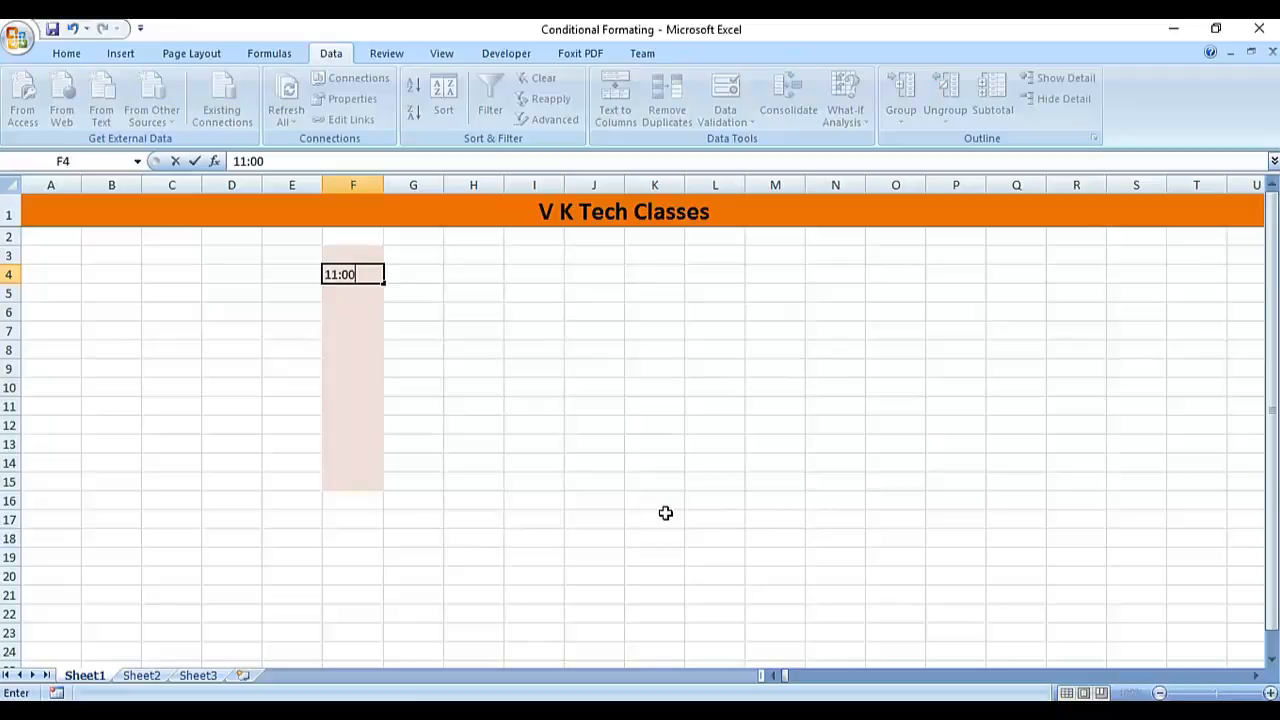
type(" am")
key("Return")
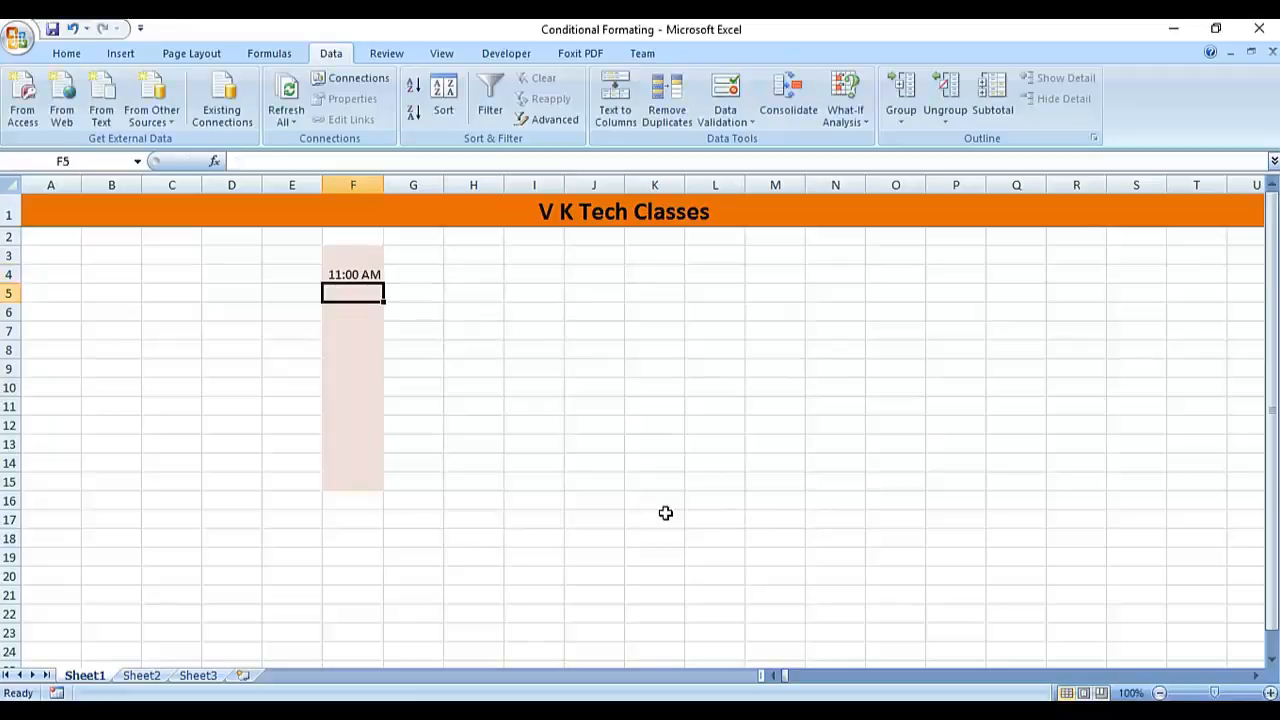
key("Down")
type("4:00")
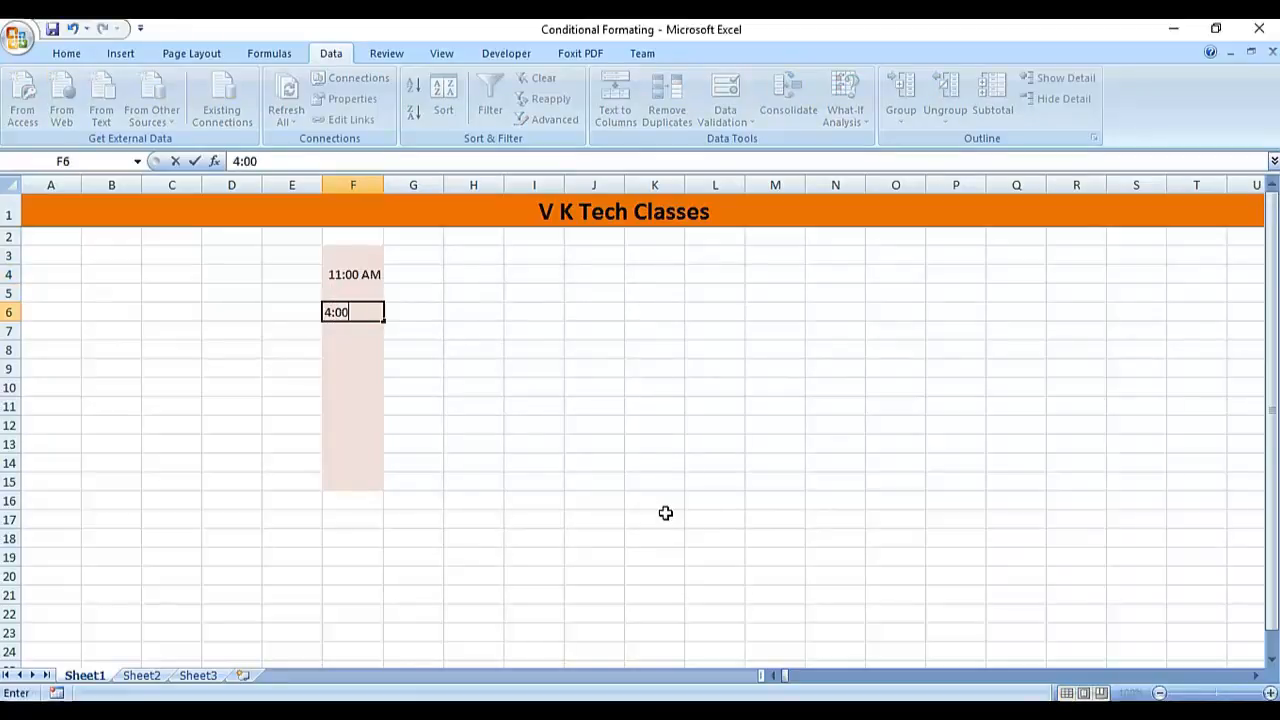
type(" pm")
key("Return")
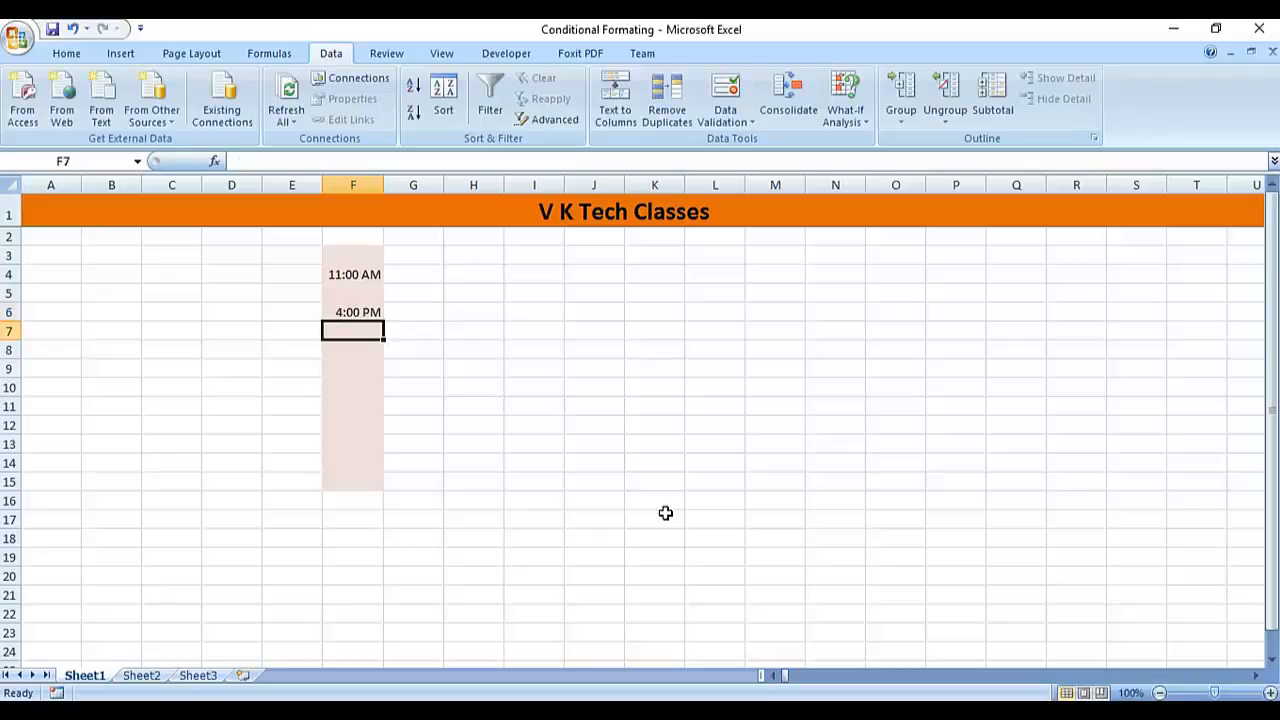
Try to enter the time 10:00 am in cell F8, cancelling the entry.
key("Down")
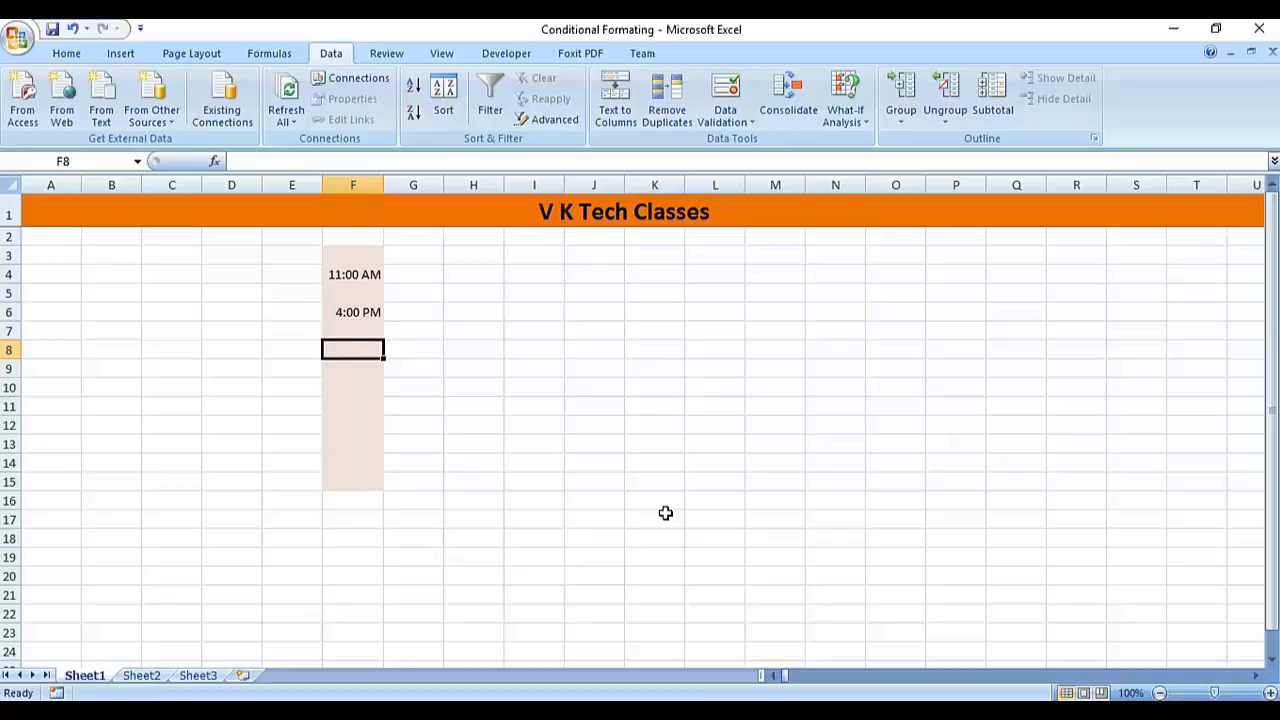
type("10:00")
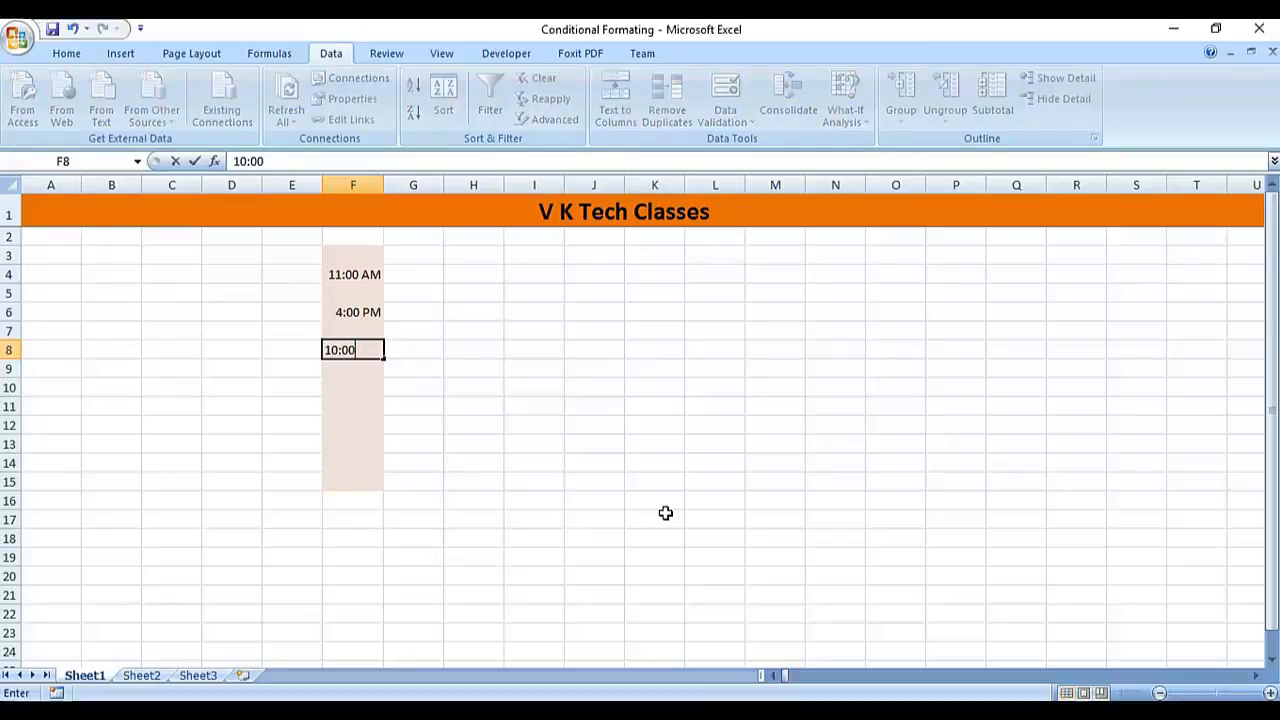
type(" am")
key("Return")
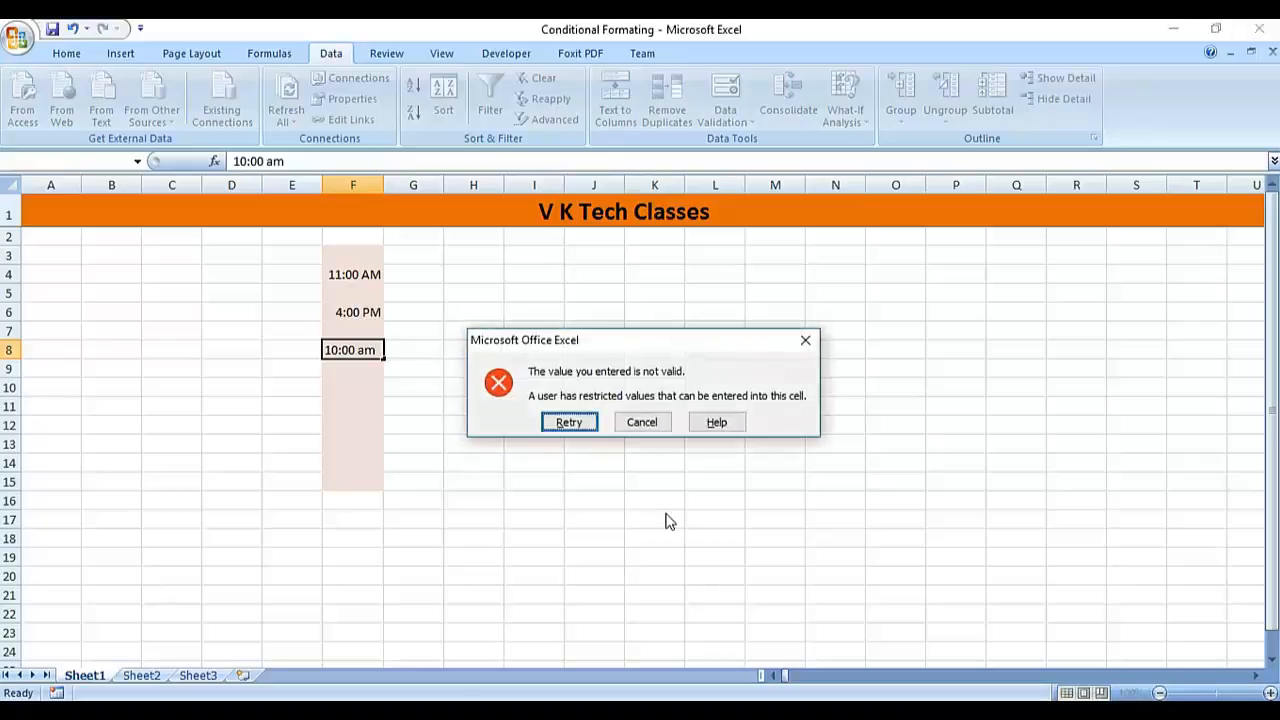
key("Escape")
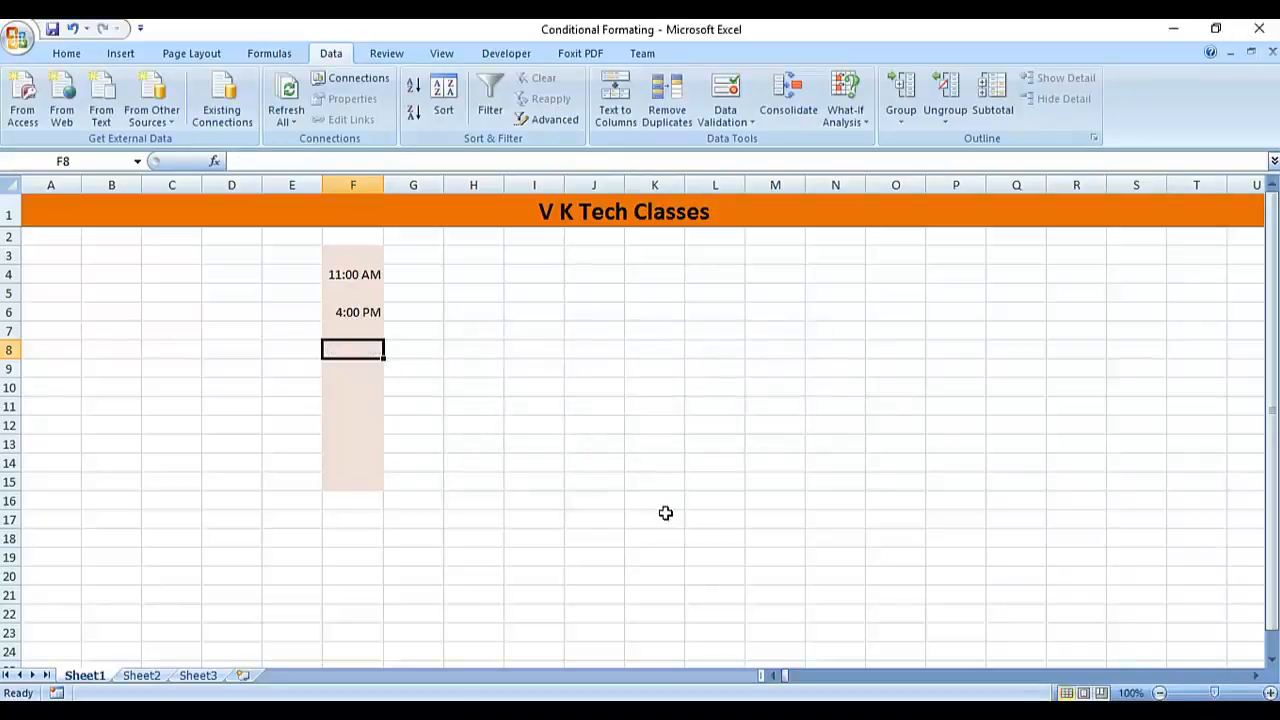
Enter the test time 12:00 pm in cell F8.
type("12:0")
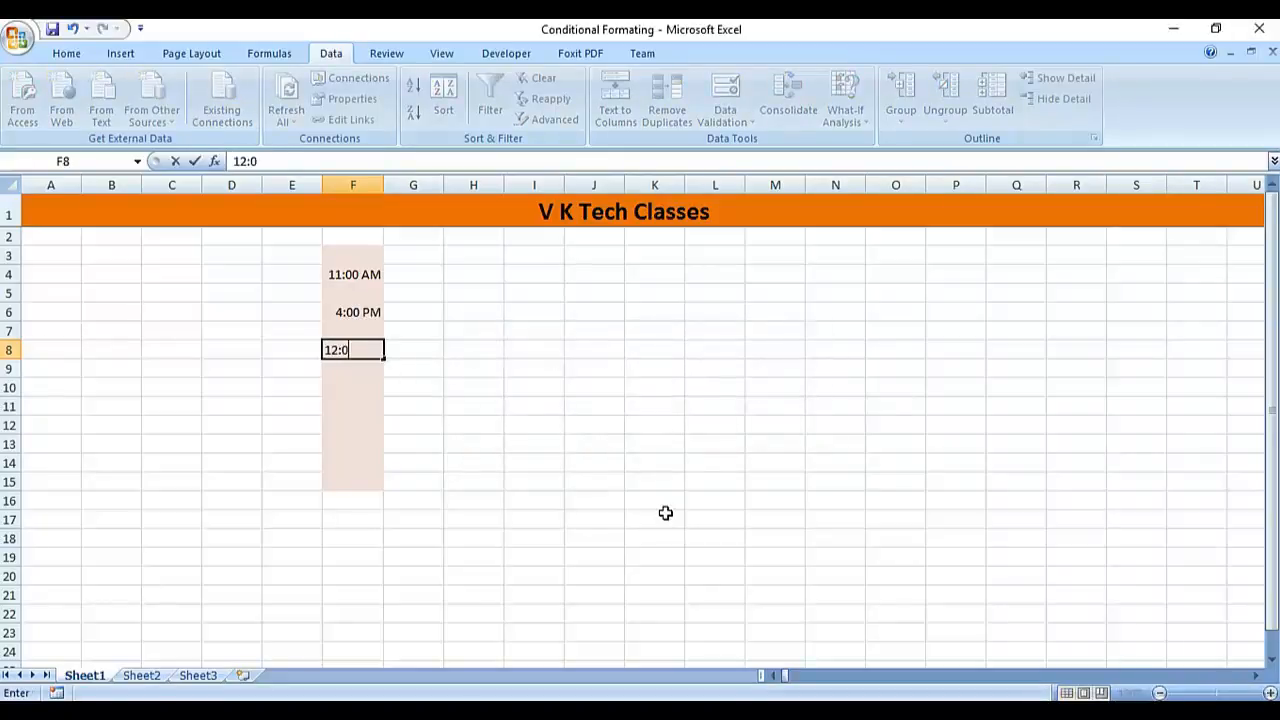
type("0 p")
type("m")
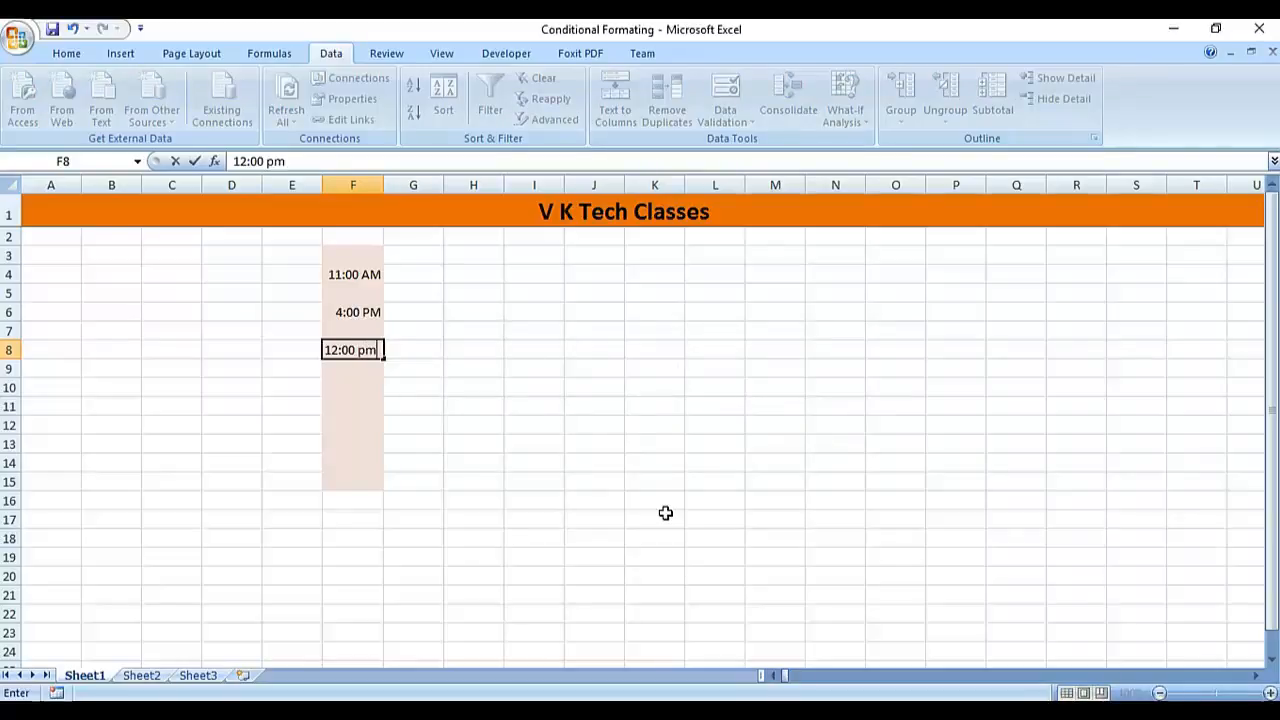
key("Return")
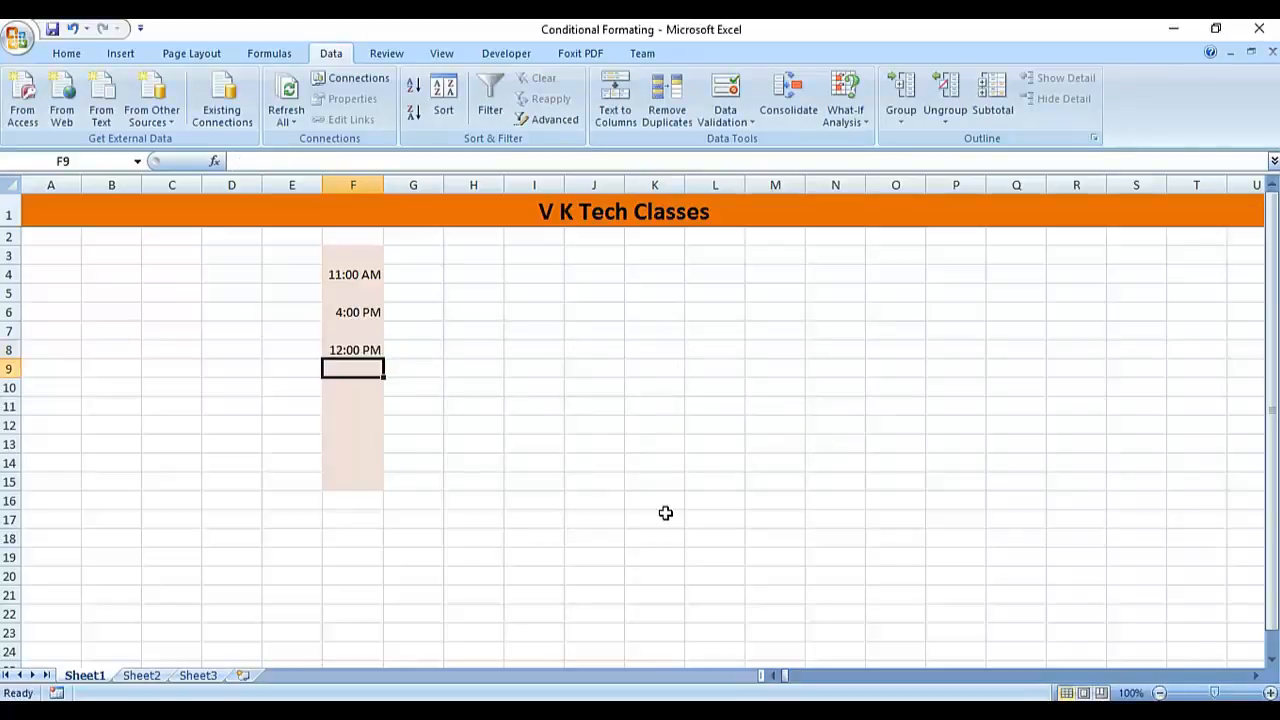
Try to enter the time 12:00 am in cell F9, cancelling the entry.
type("12:00")
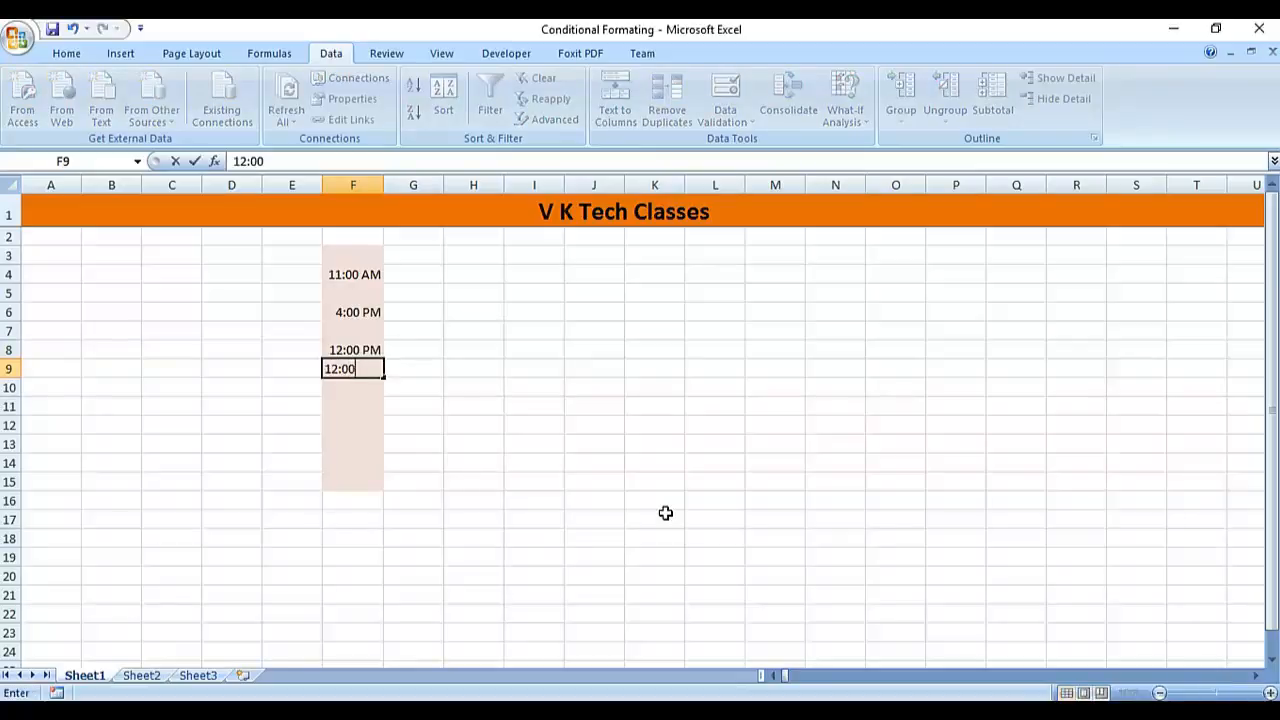
type(" am")
key("Return")
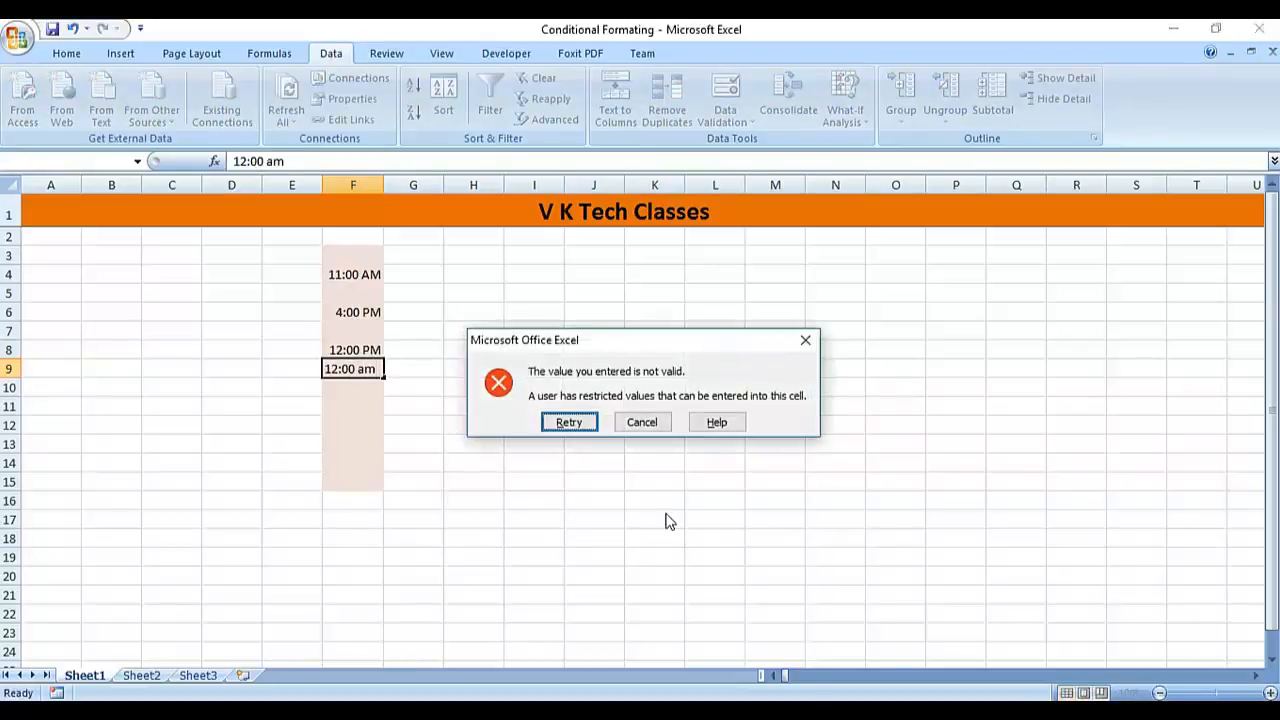
key("Tab")
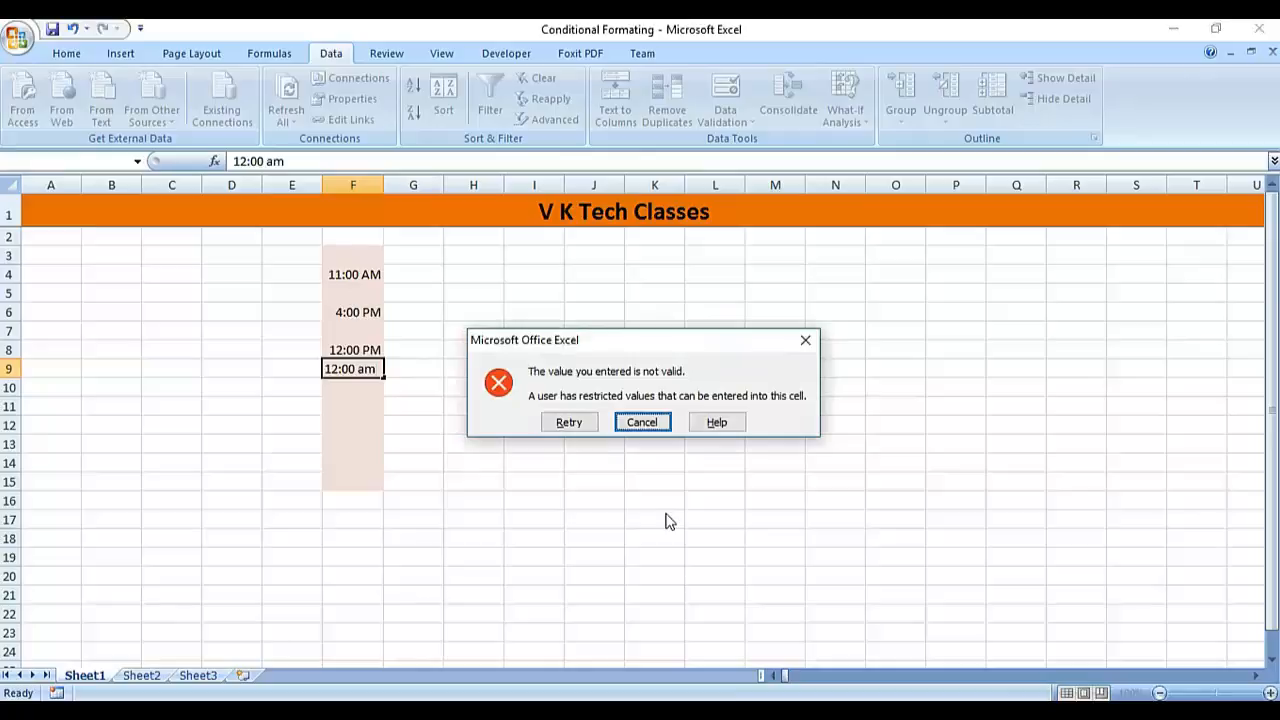
key("Return")
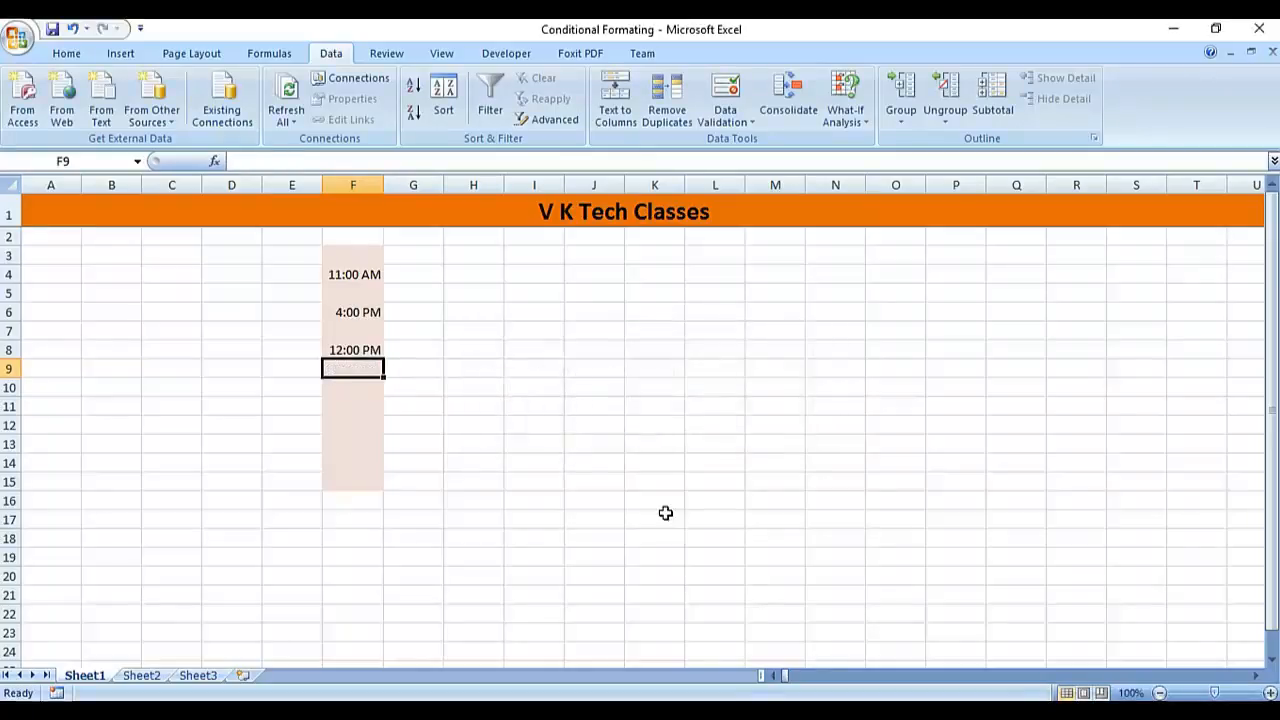
Enter the test time 3:00 pm in cell F10.
key("Down")
type("3:0")
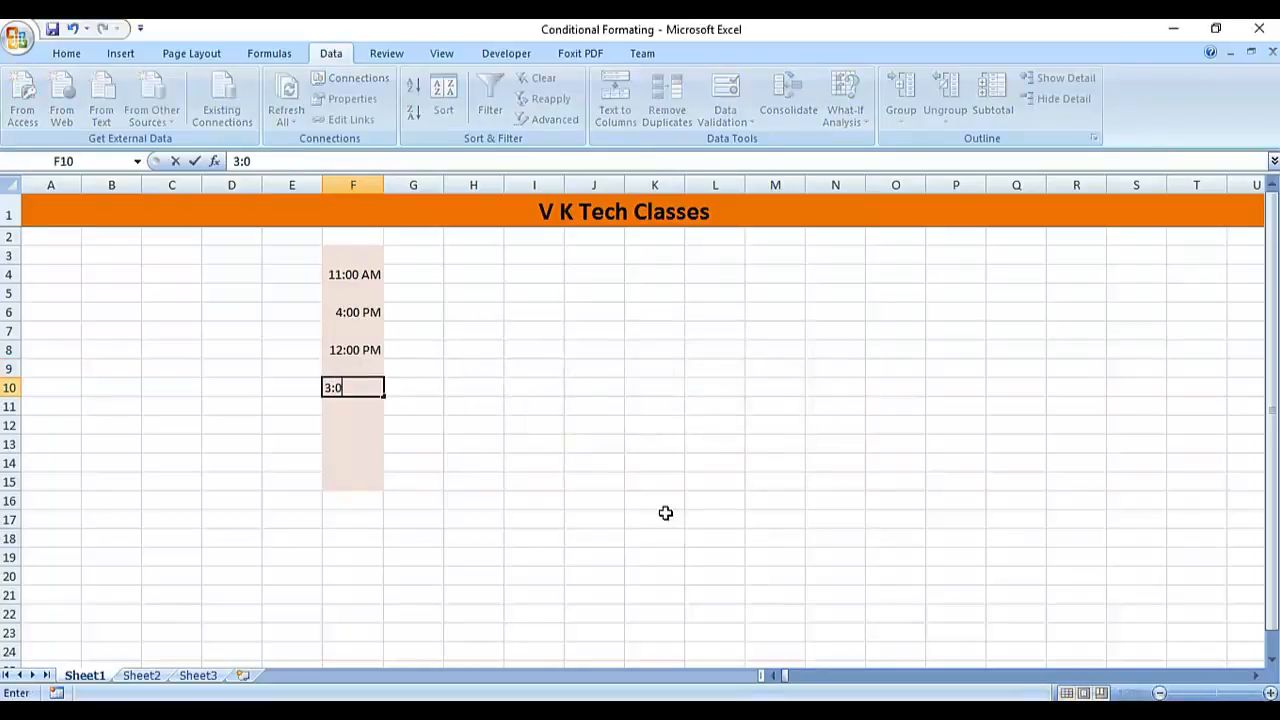
type("0 pm")
key("Return")
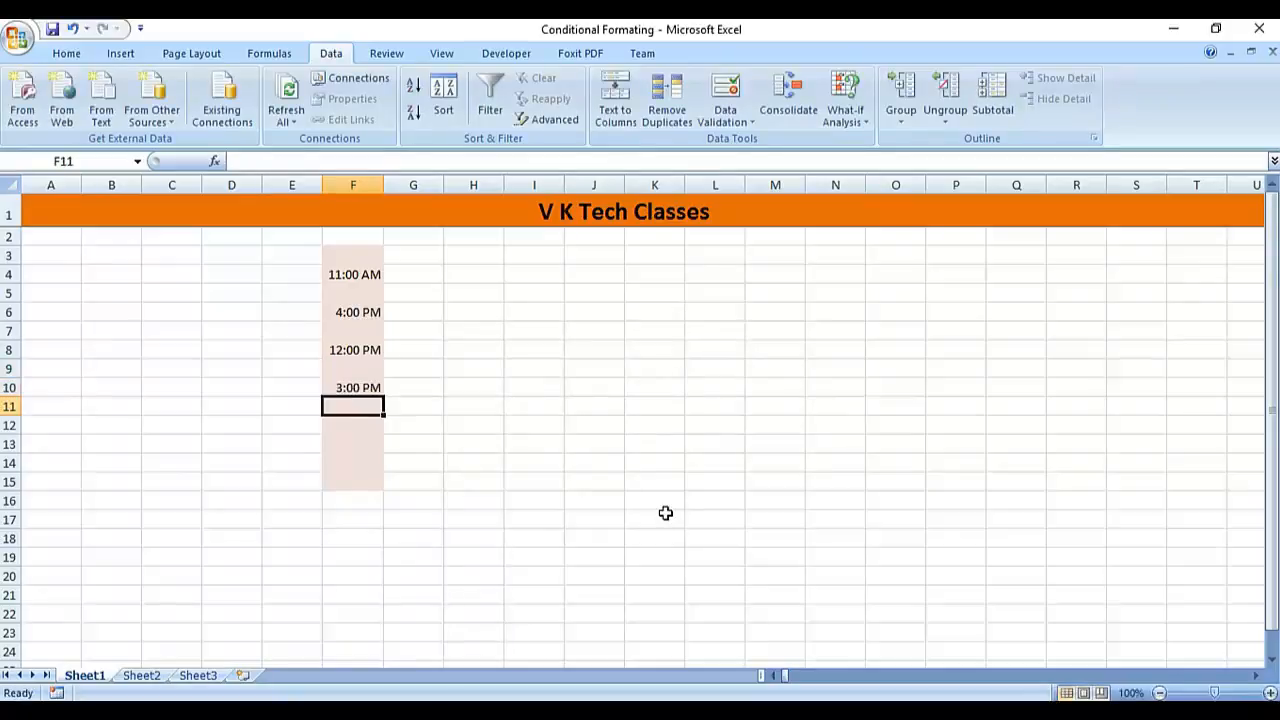
Try to enter the time 5:00 pm in cell F12, cancelling the entry.
key("Down")
type("5")
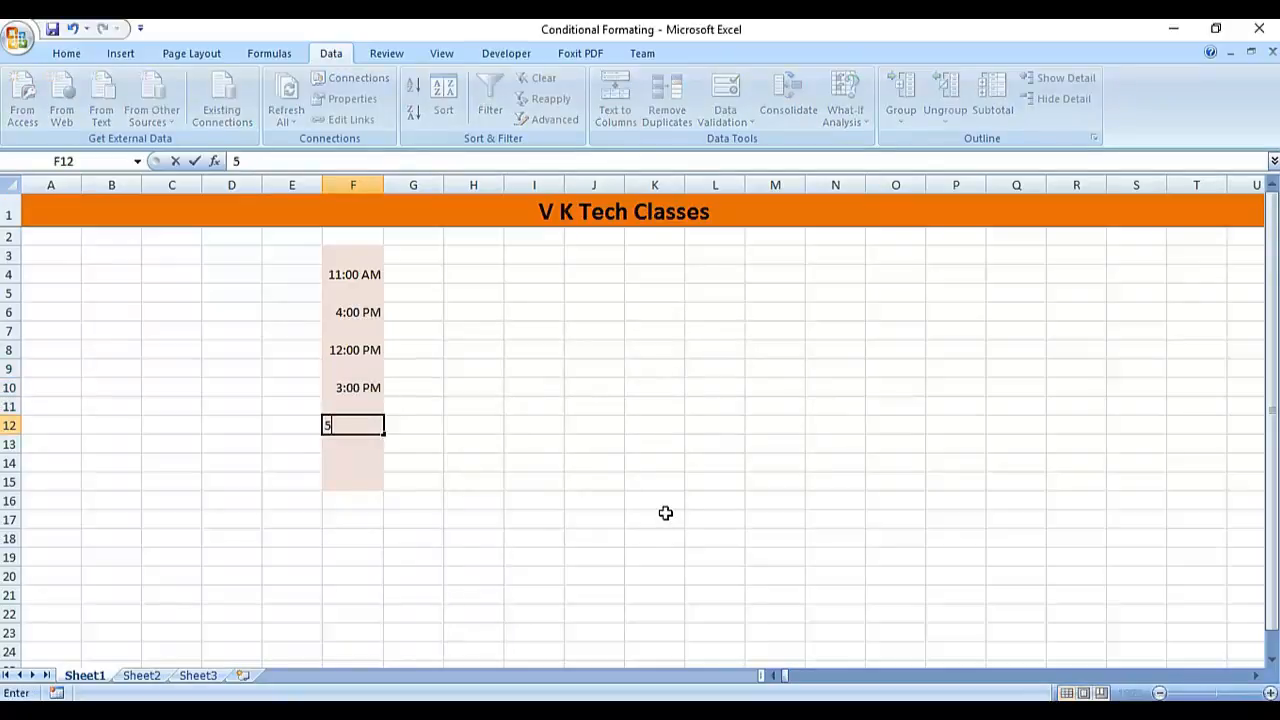
type(":00pm")
key("Return")
key("Tab")
key("Return")
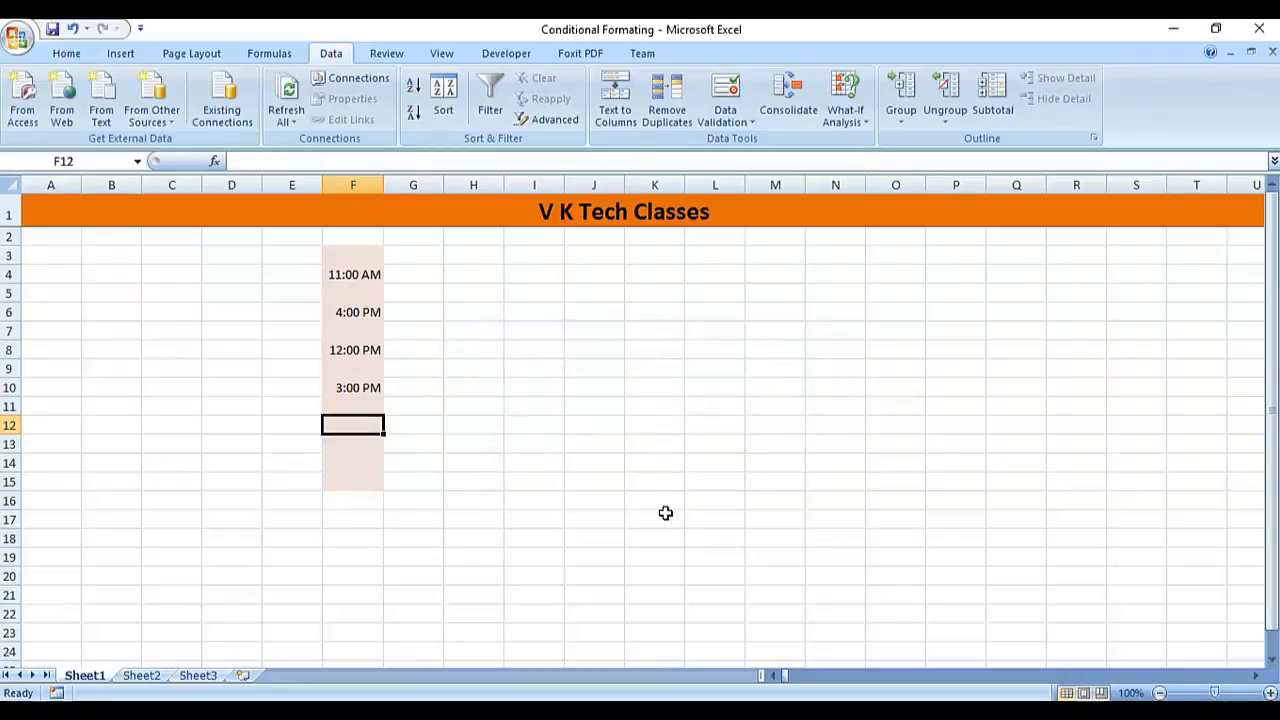
Select the range F3:F15 that holds the test times.
key("Down")
key("Down")
key("Down")
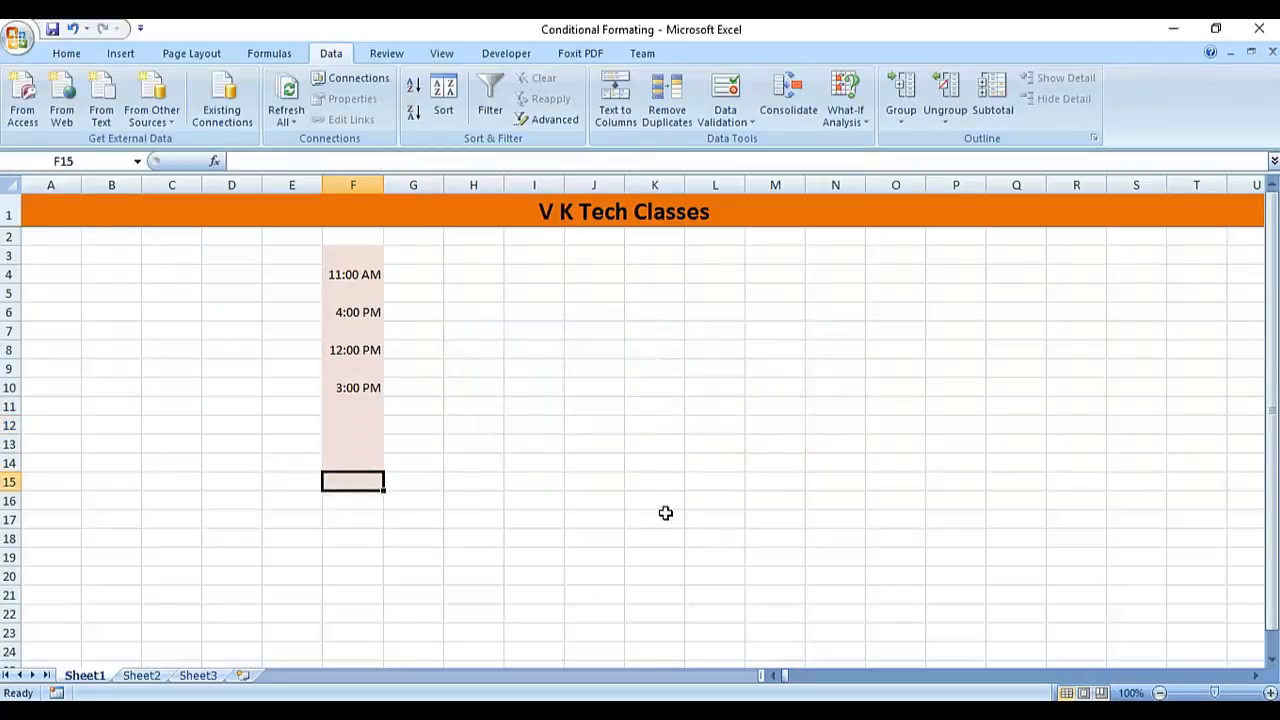
key("shift+Up")
key("shift+Up")
key("shift+Up")
key("shift+Up")
key("shift+Up")
key("shift+Up")
key("shift+Up")
key("shift+Up")
key("shift+Up")
key("shift+Up")
key("shift+Up")
key("shift+Up")
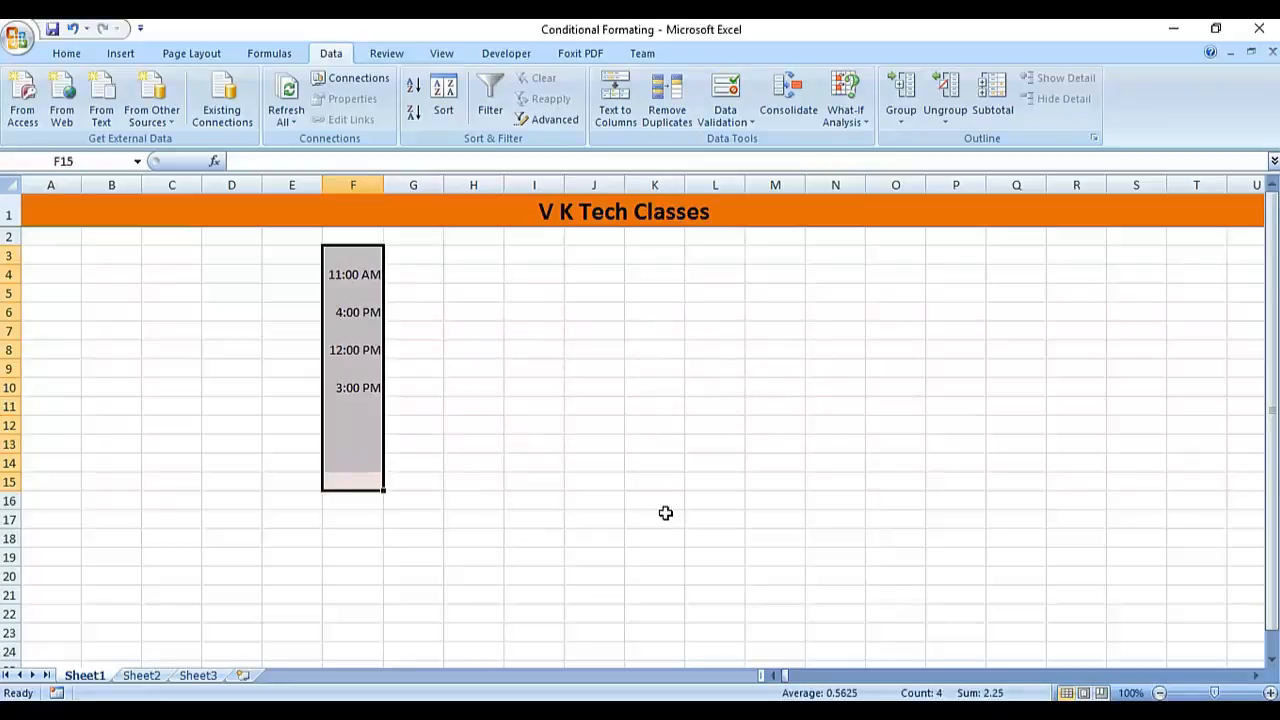
left_click(727, 97)
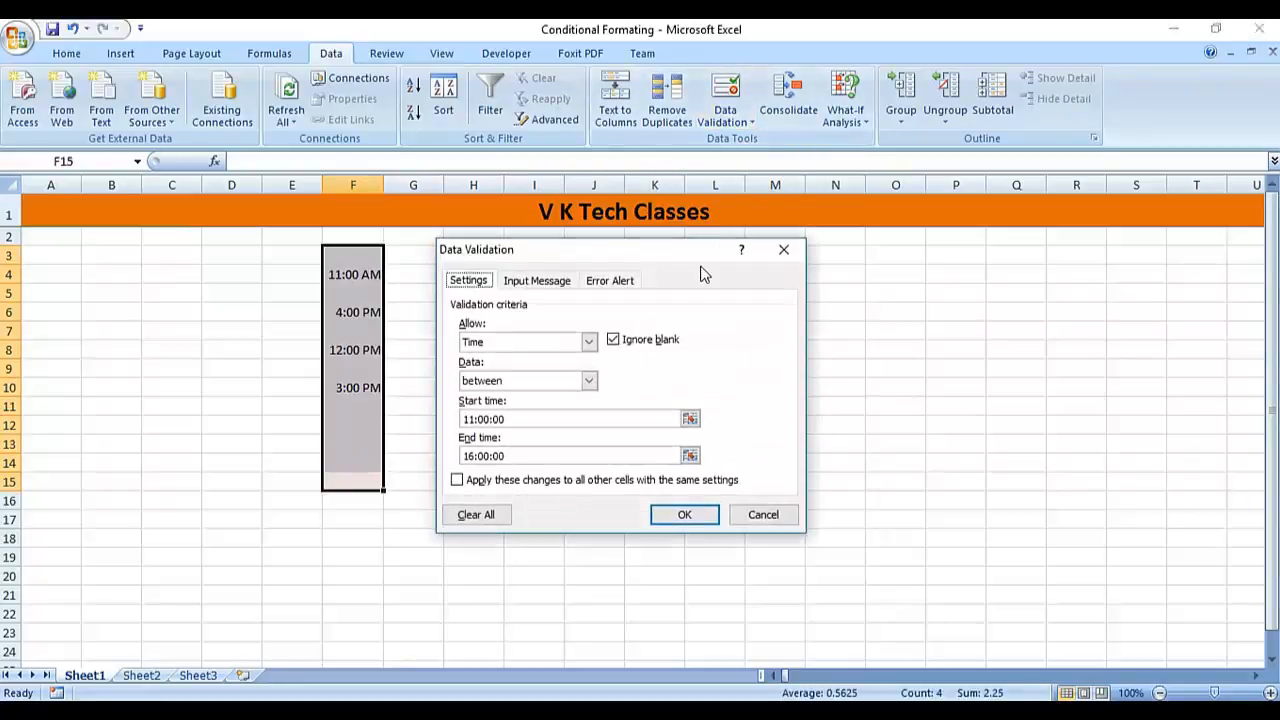
left_click(476, 514)
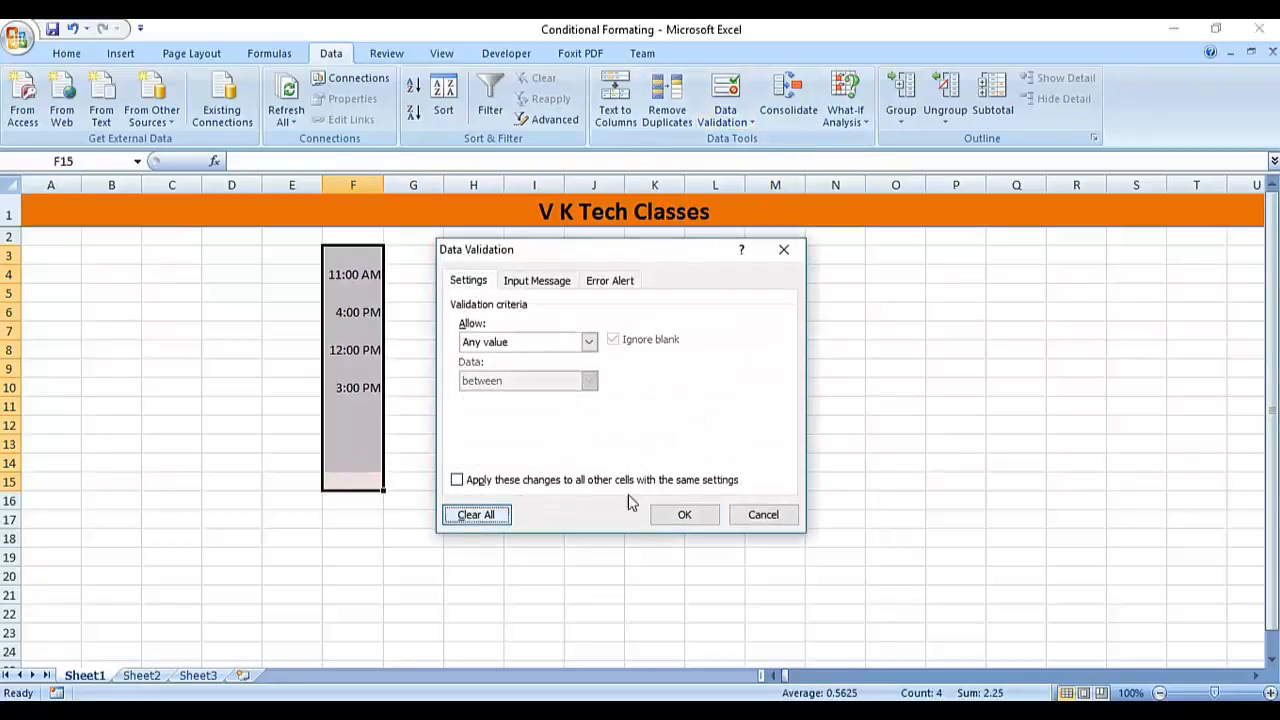
left_click(768, 513)
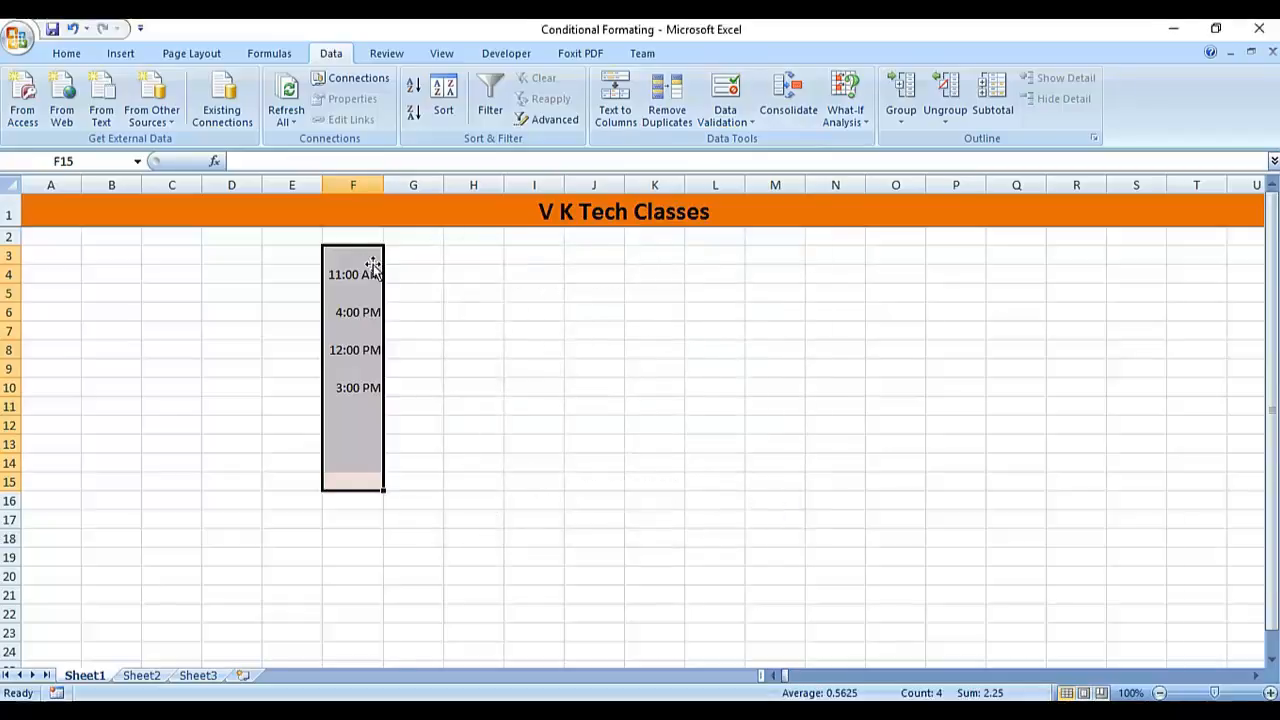
Delete the test times from F3:F15 and clear the range's time validation rule.
key("Delete")
left_click(725, 100)
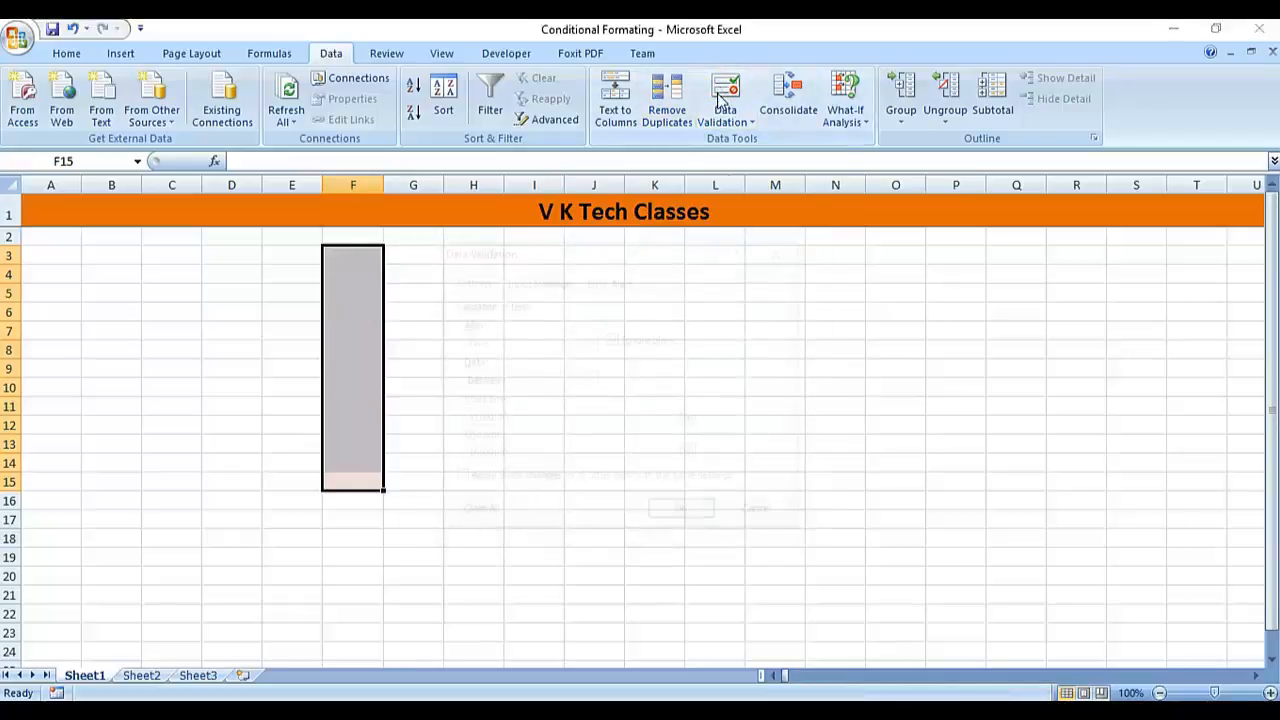
left_click(472, 520)
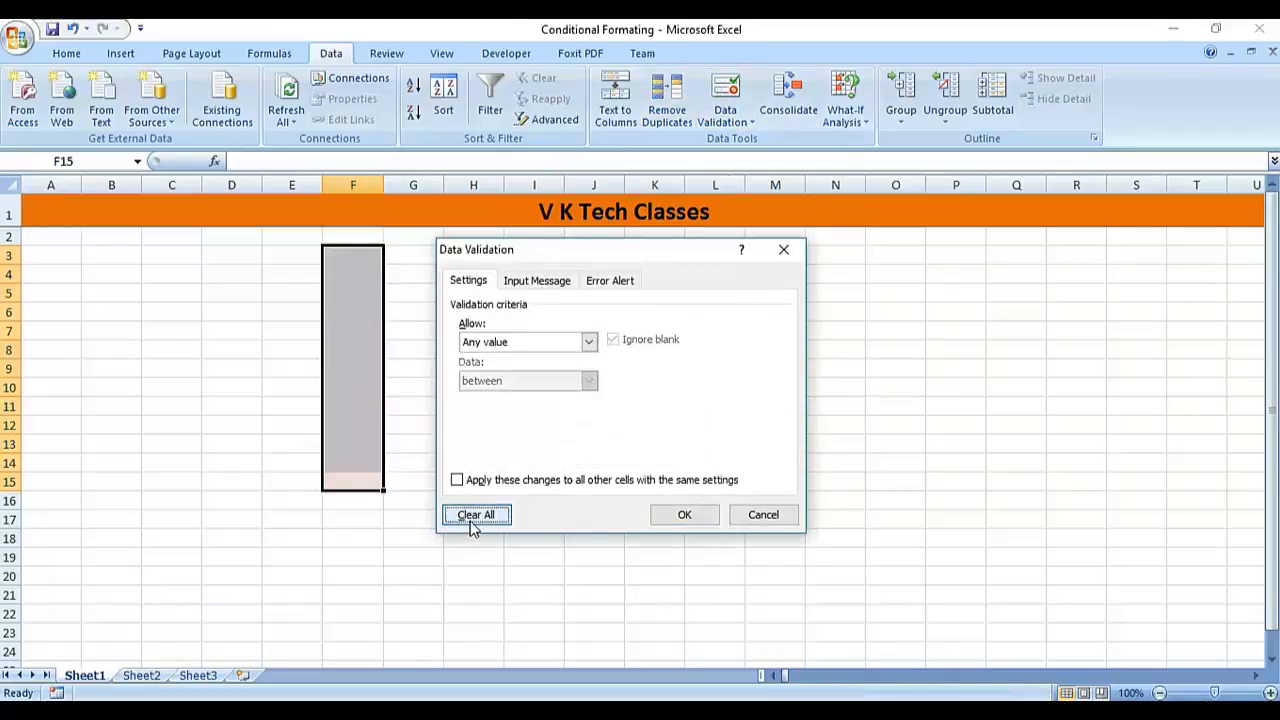
left_click(590, 342)
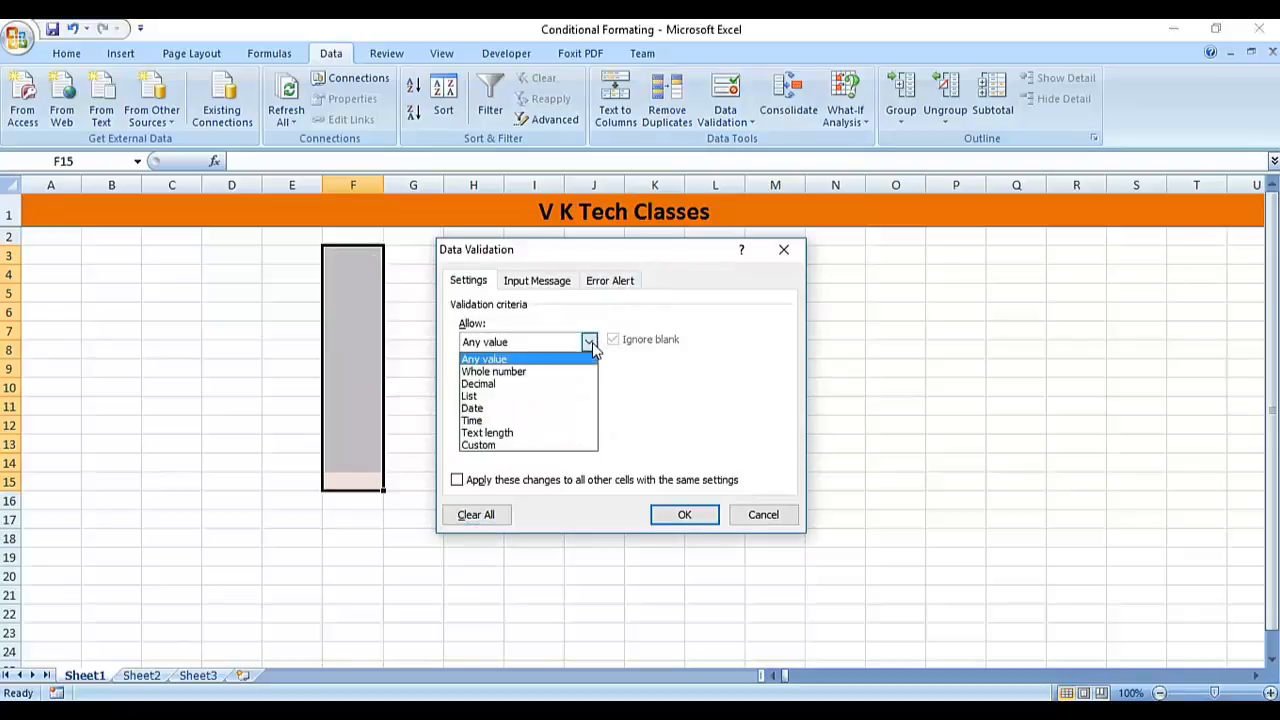
left_click(551, 421)
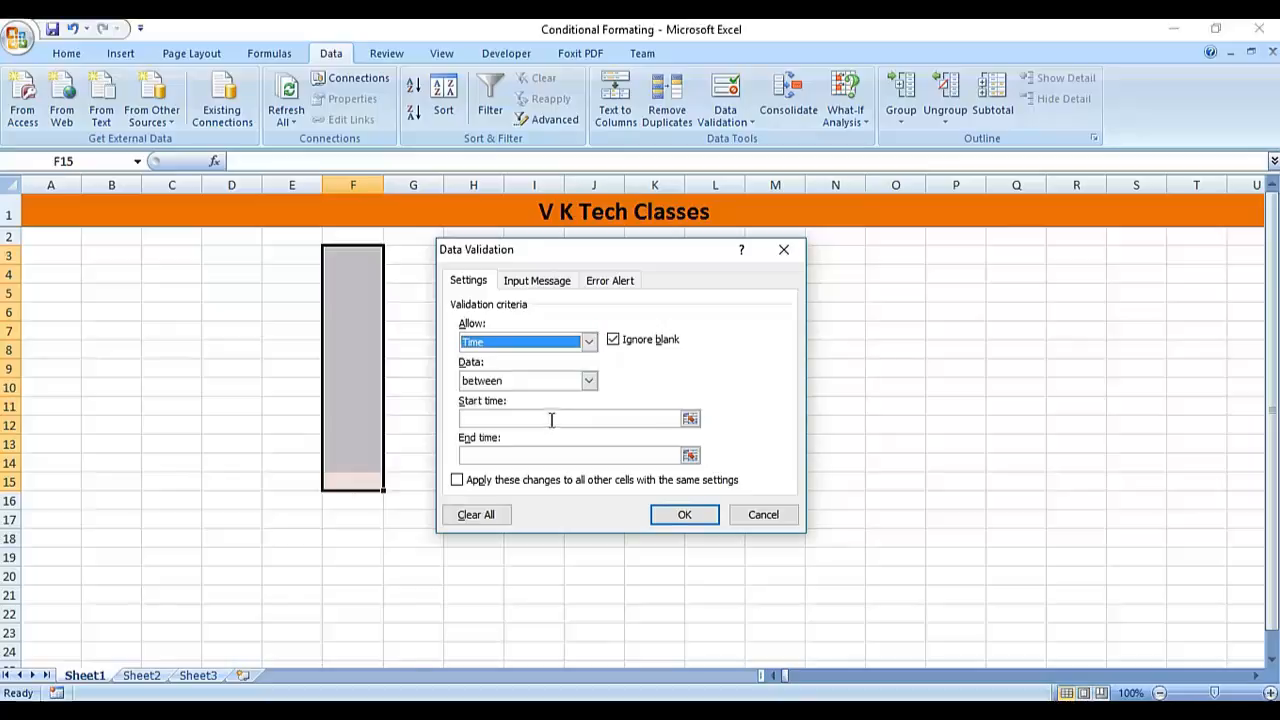
left_click(590, 380)
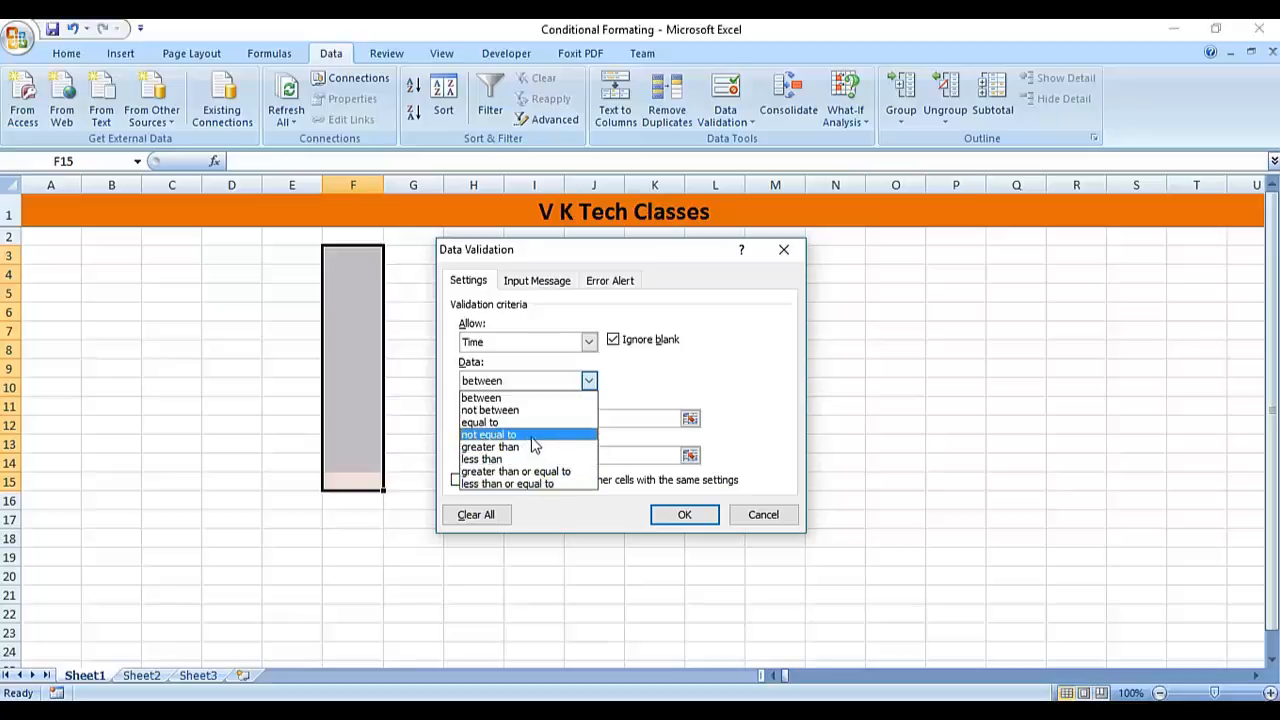
left_click(616, 390)
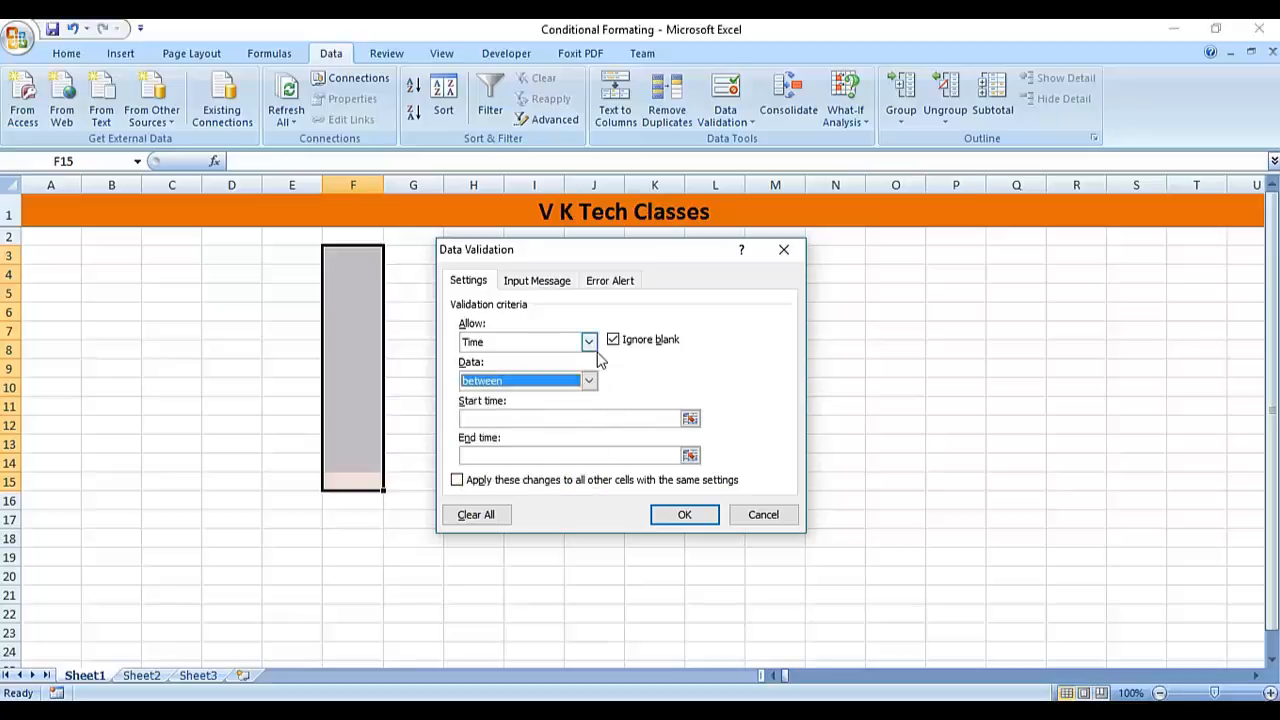
Set the validation of F3:F15 to Text length between 5 and 10 and apply it.
left_click(589, 342)
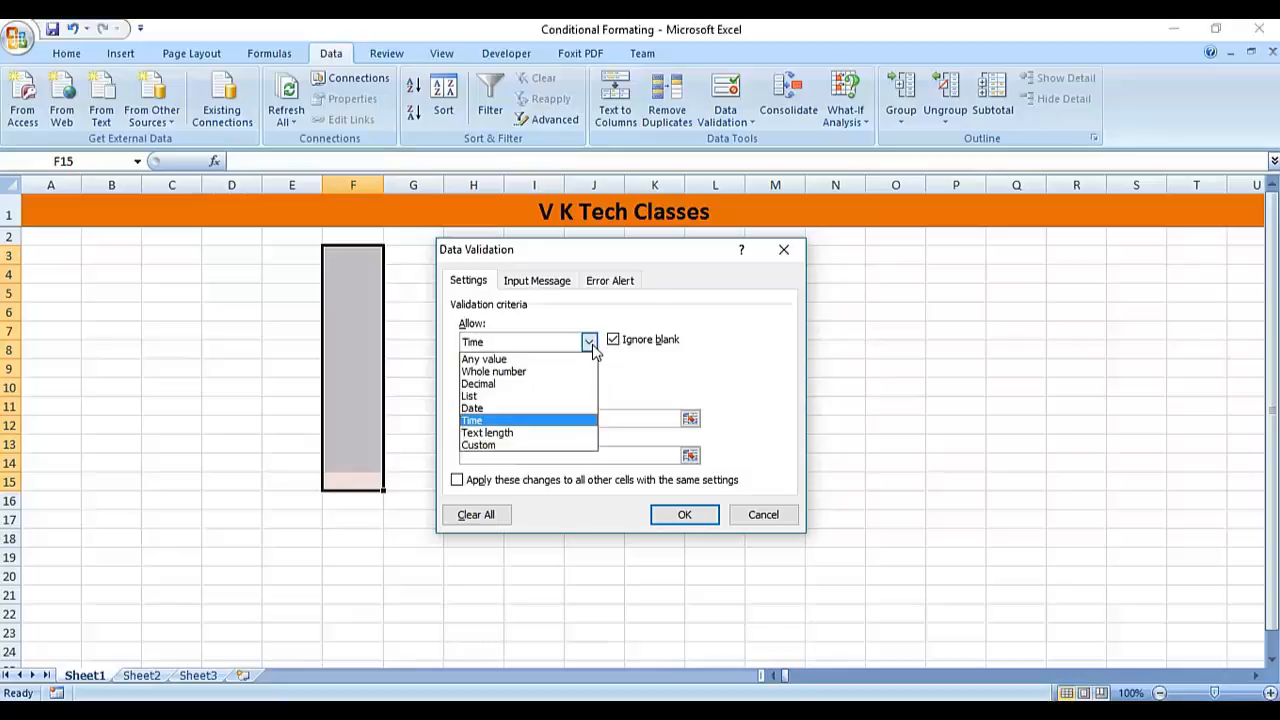
left_click(535, 438)
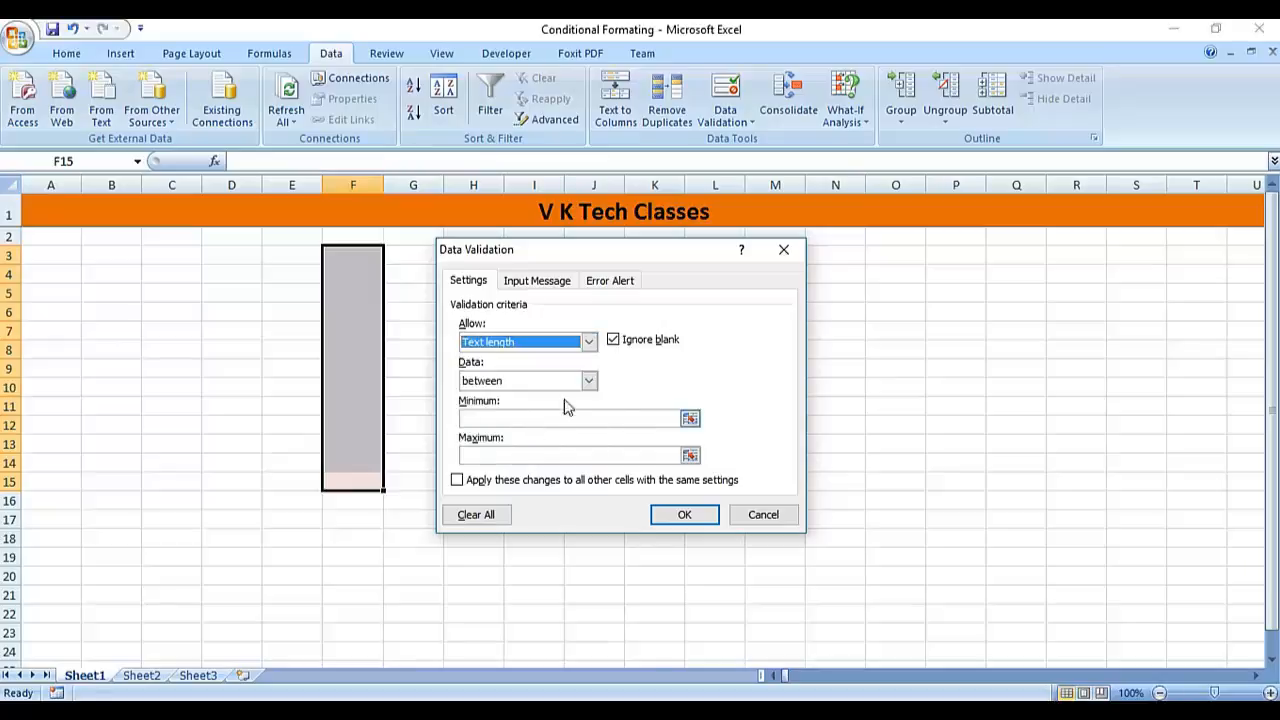
left_click(590, 381)
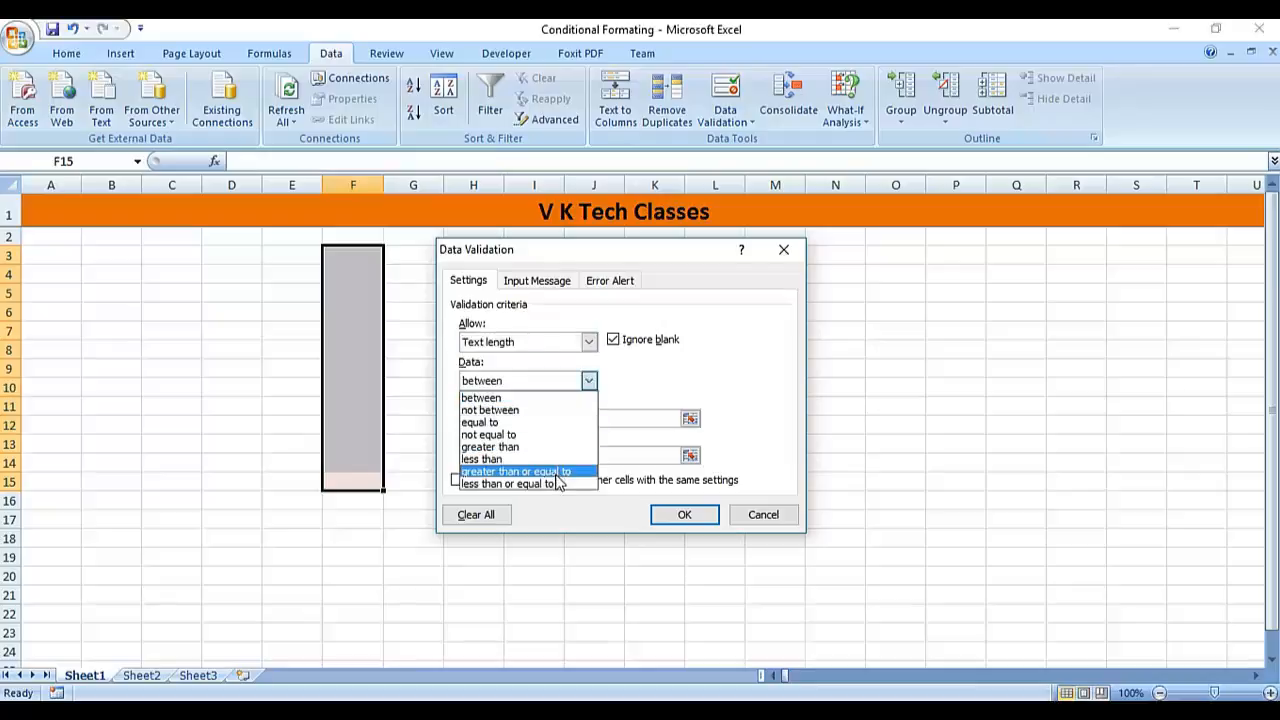
left_click(548, 399)
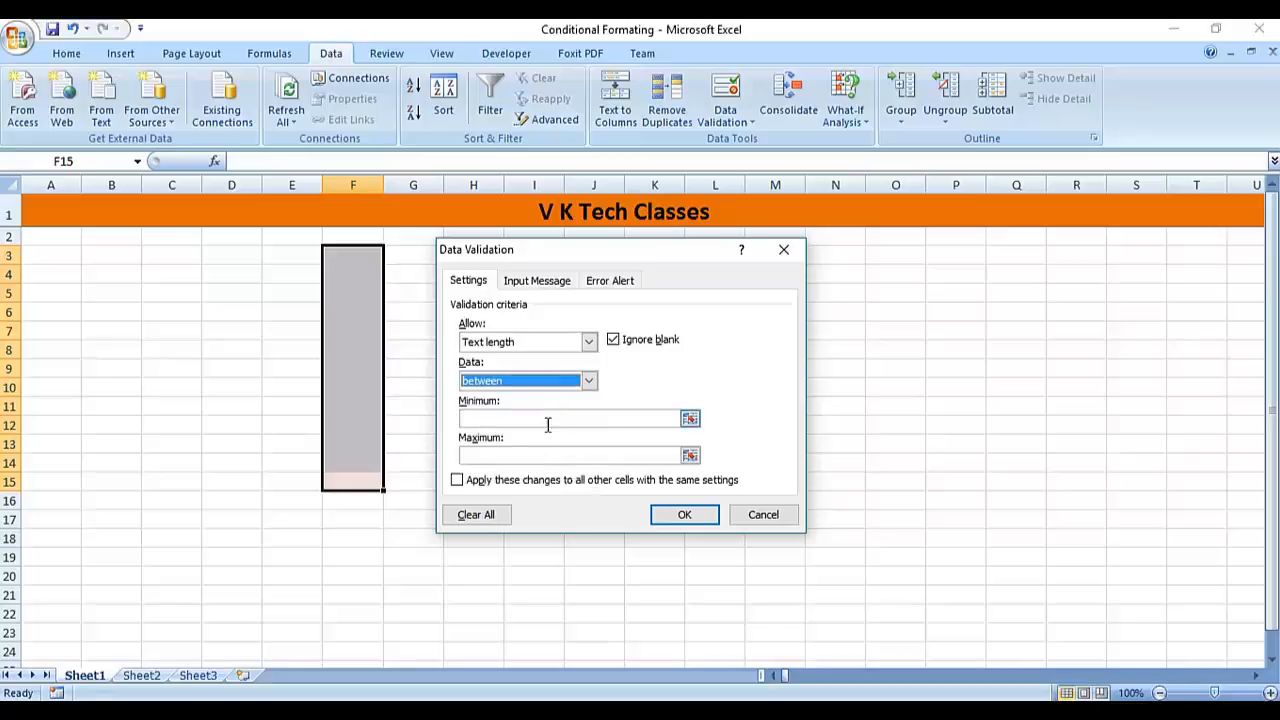
left_click(548, 424)
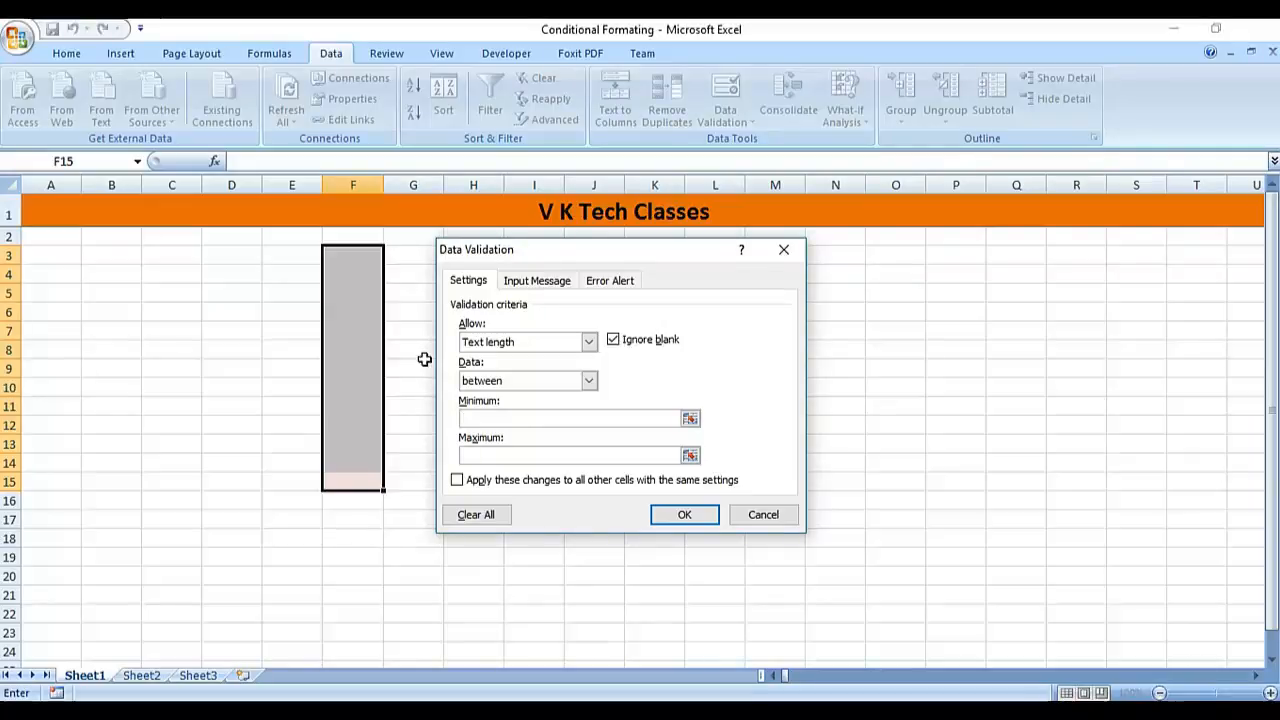
type("5")
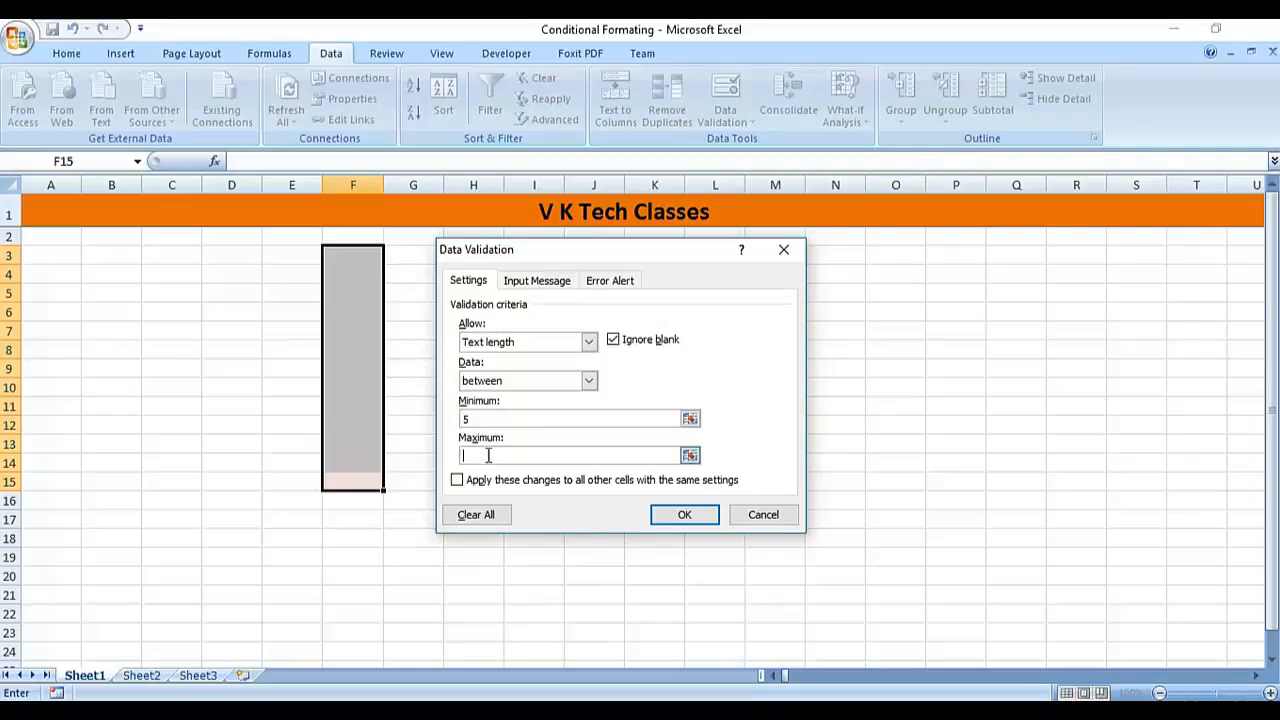
type("10")
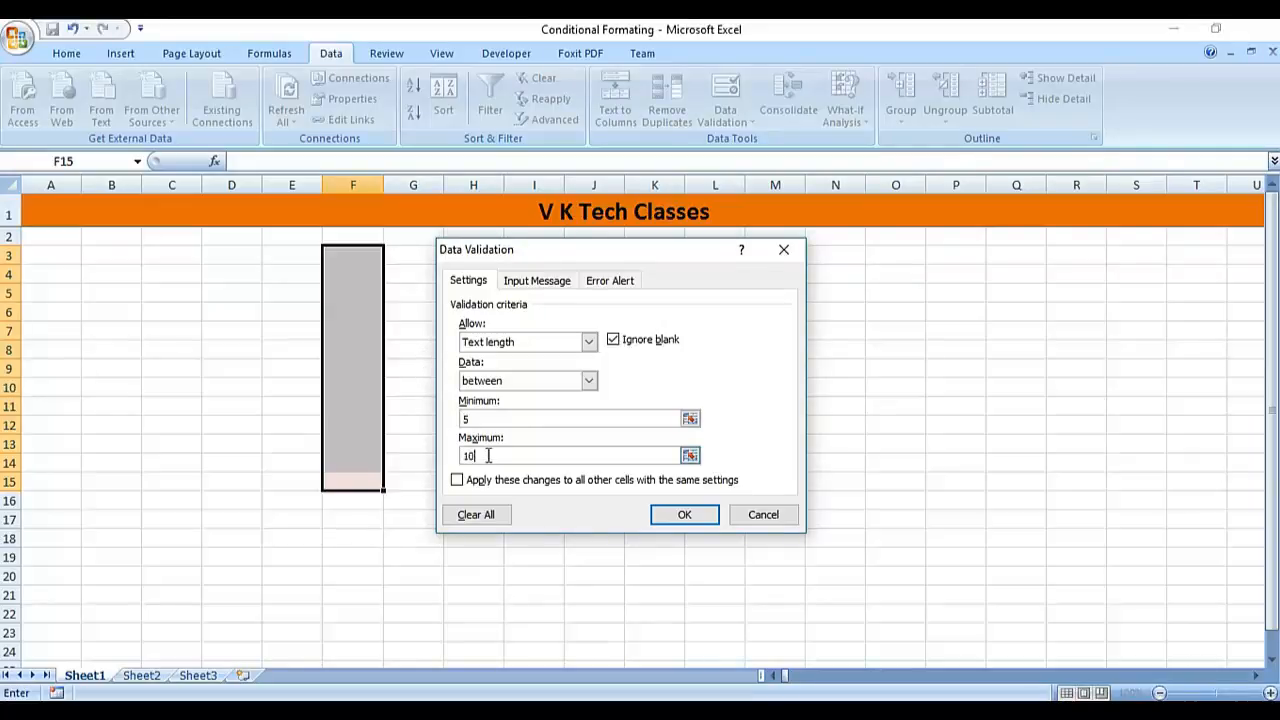
left_click(667, 517)
Enter the test word INDIA in cell F3, leaving cell F4 selected.
key("Down")
key("Up")
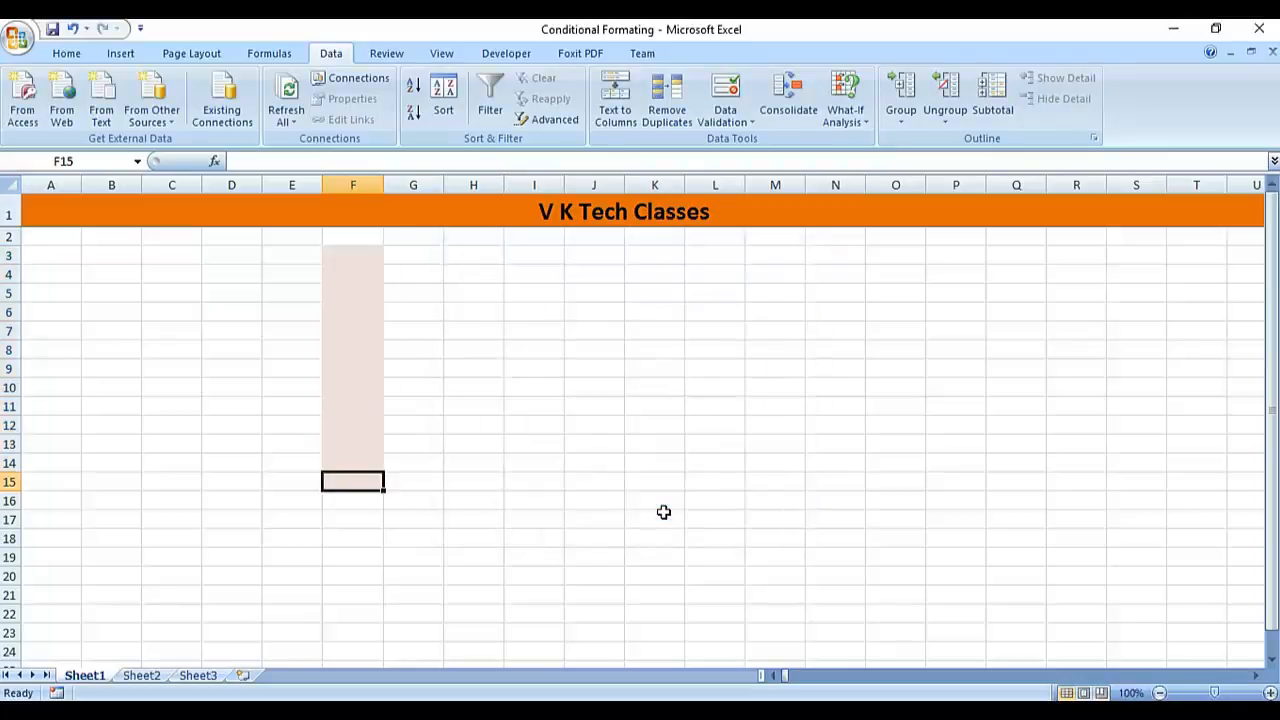
key("Up")
key("Up")
key("Up")
key("Up")
key("Up")
key("Up")
key("Up")
key("Up")
key("Up")
key("Up")
key("Up")
key("Up")
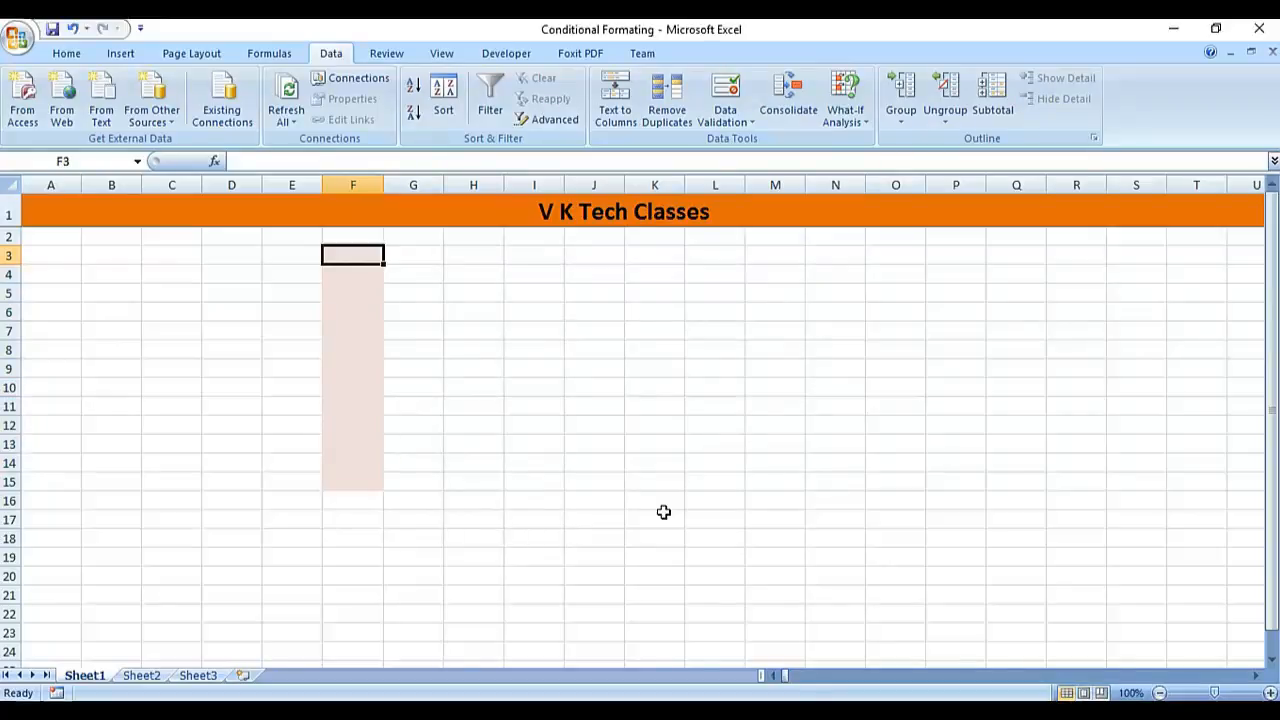
type("INDIA")
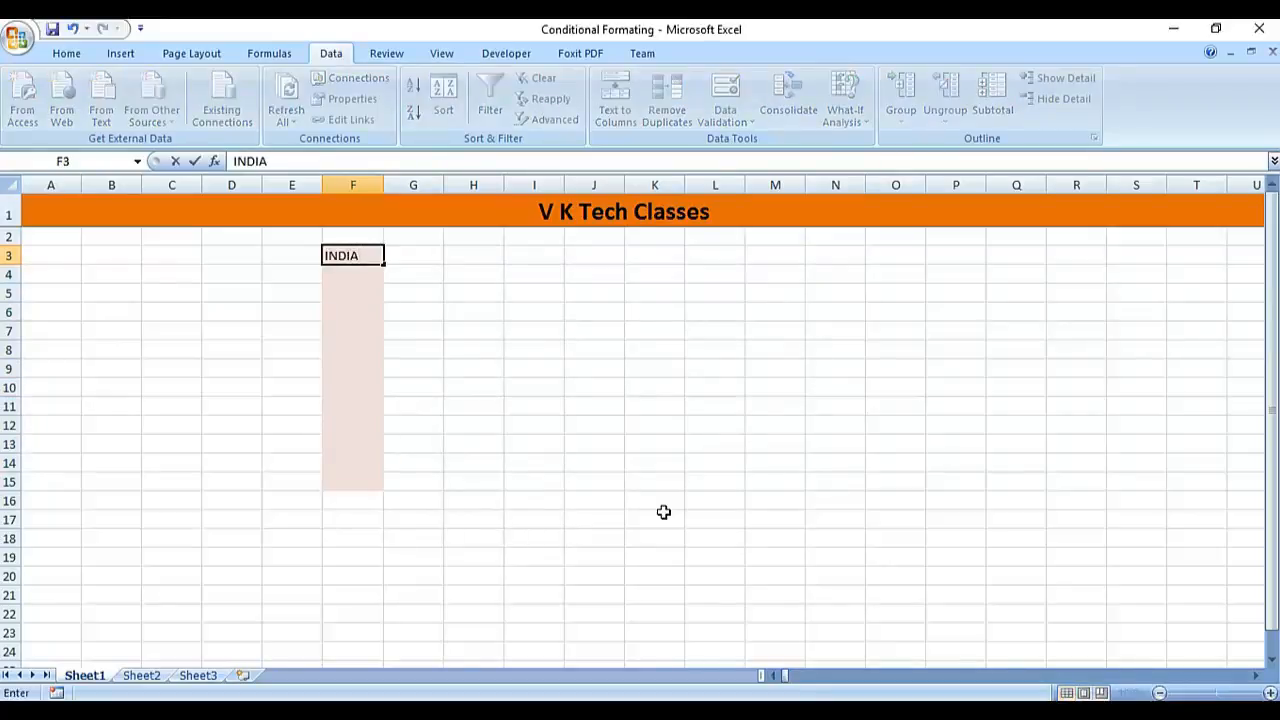
key("Return")
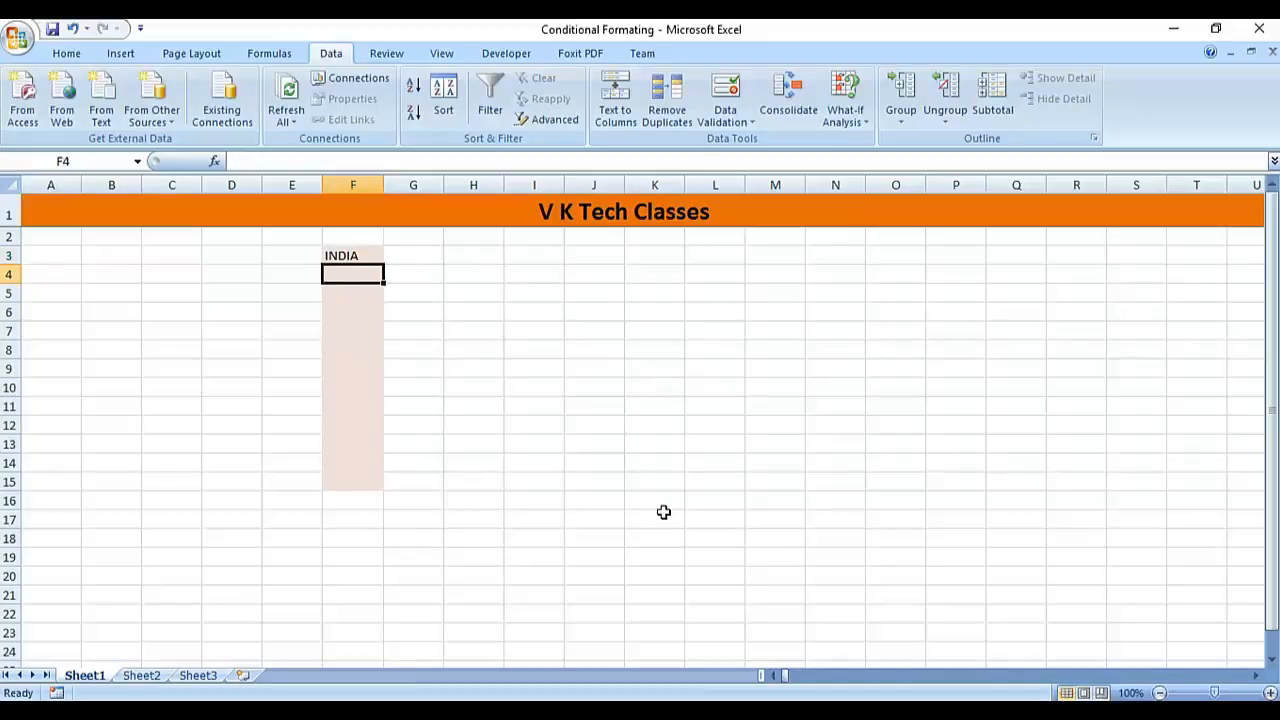
key("Up")
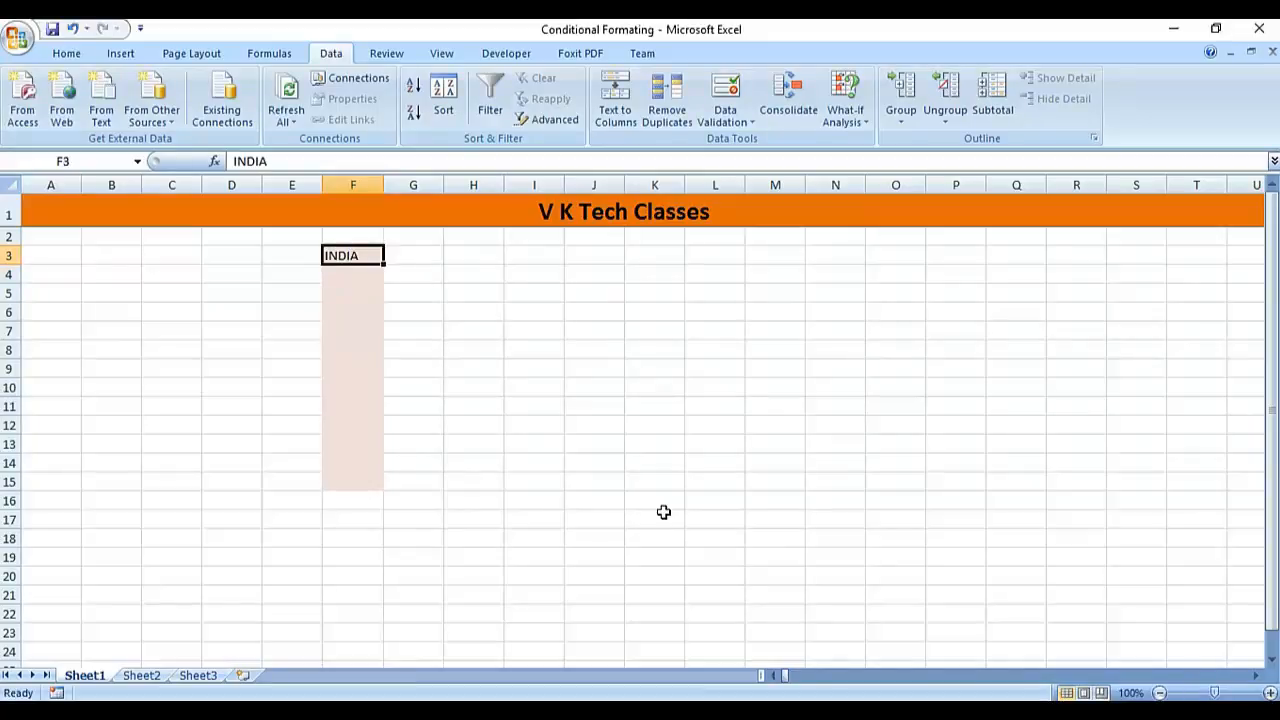
key("Down")
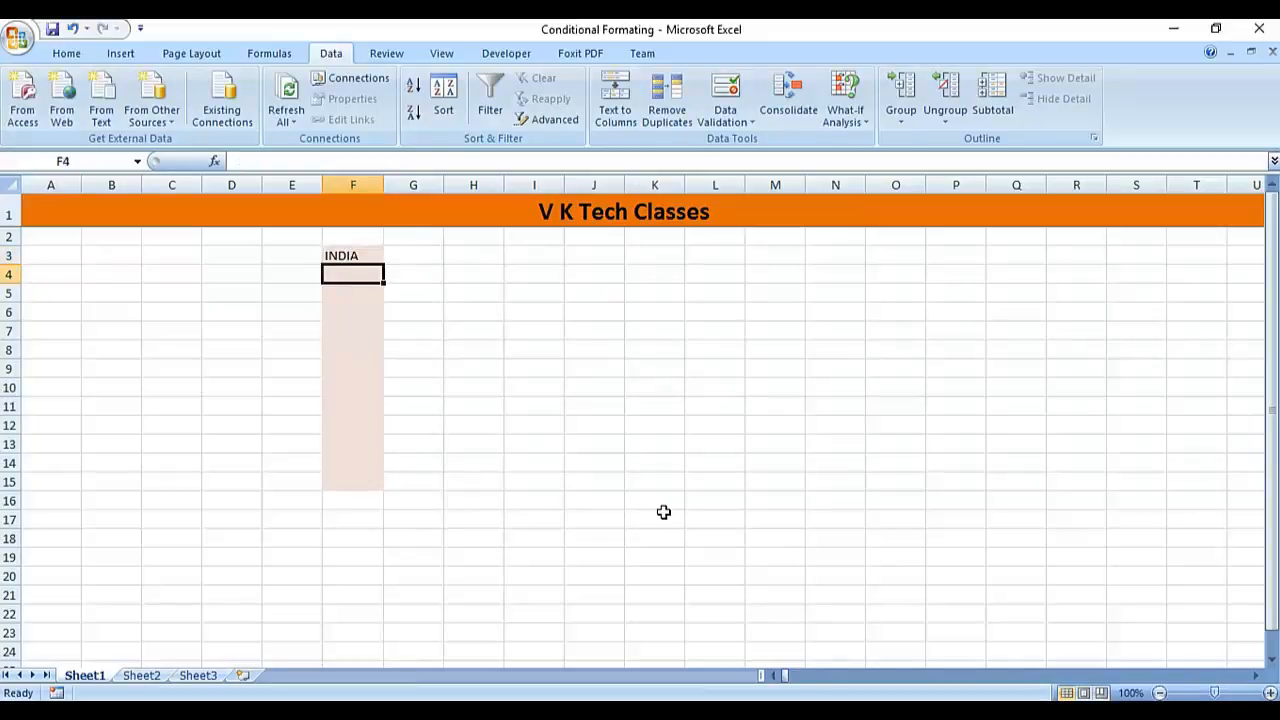
Try to enter ARUNACHAL PRADESH in cell F4 to test the text length rule, and cancel the entry.
type("A")
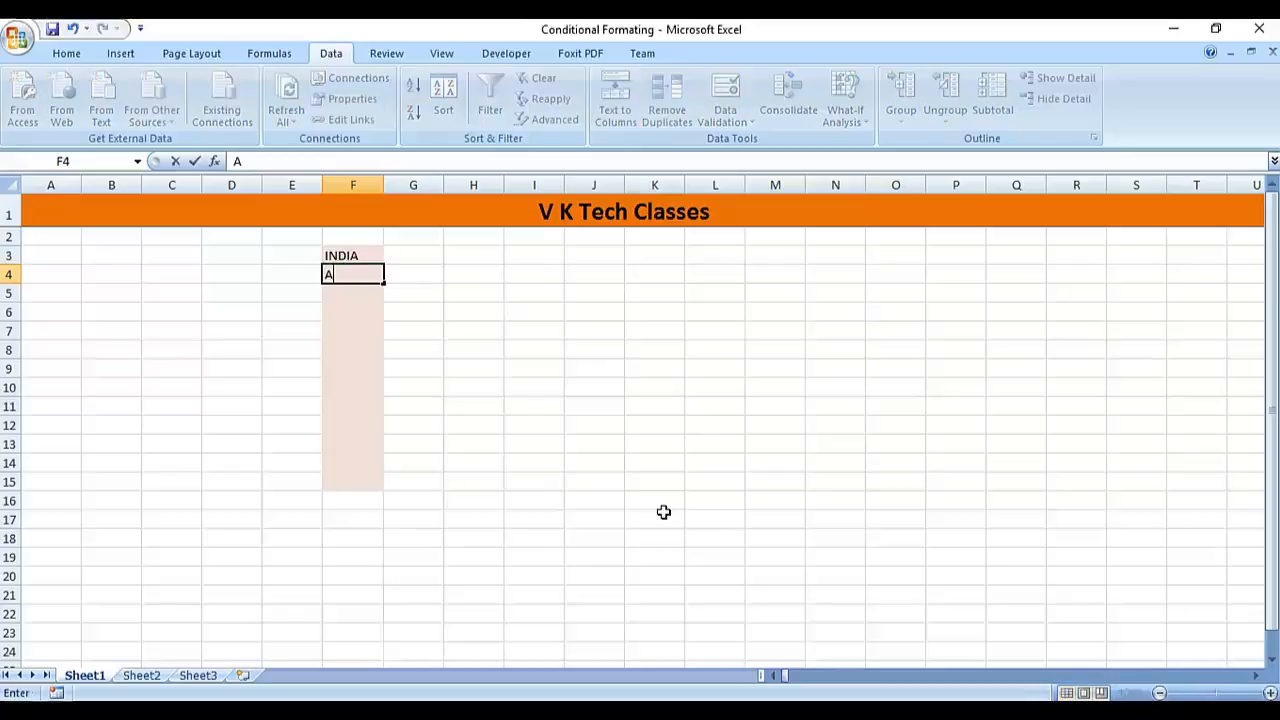
type("RUNACHA")
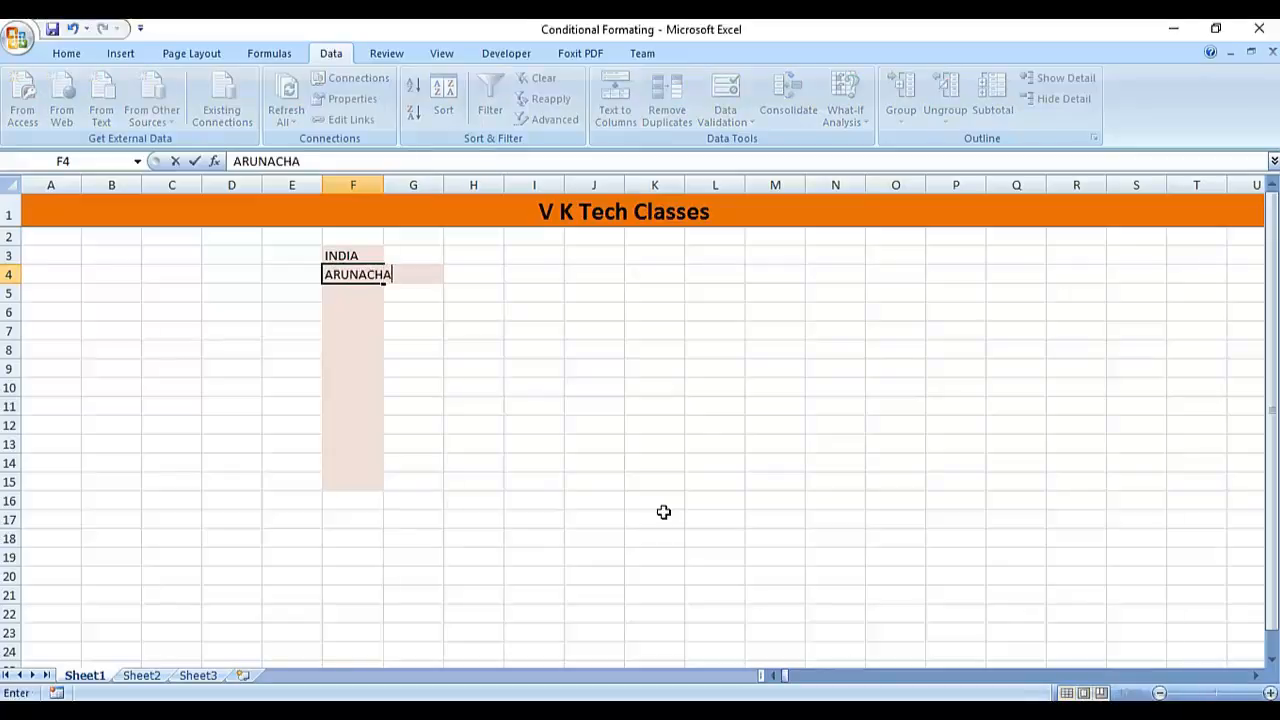
type("L PRADESH")
key("Return")
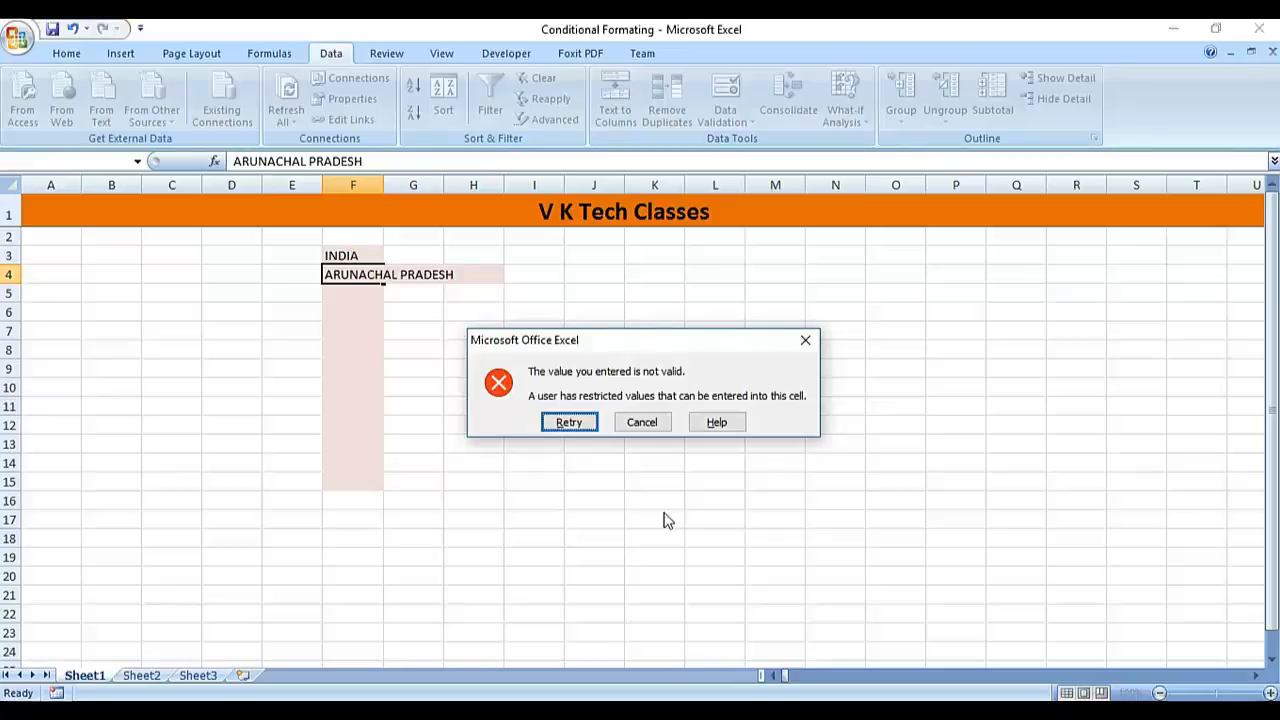
key("Escape")
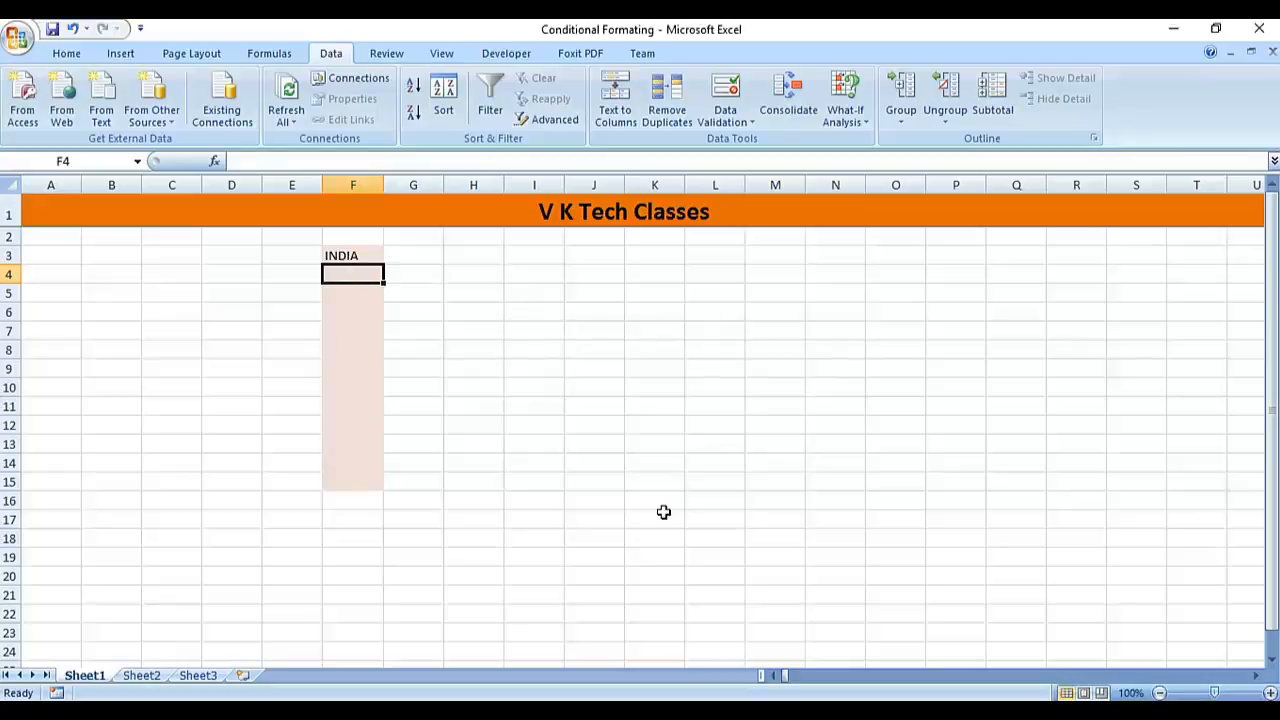
Enter the test word HINDUSTAN in cell F4.
type("HINDS")
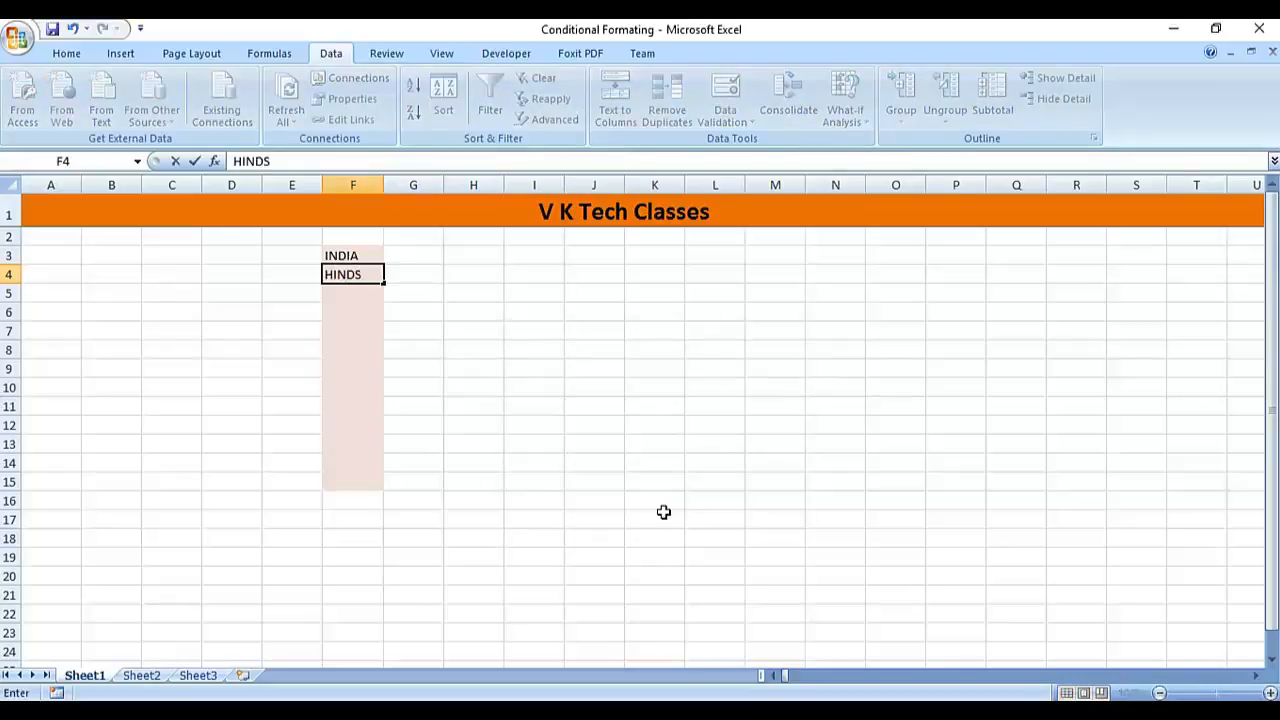
key("BackSpace")
type("USTAN")
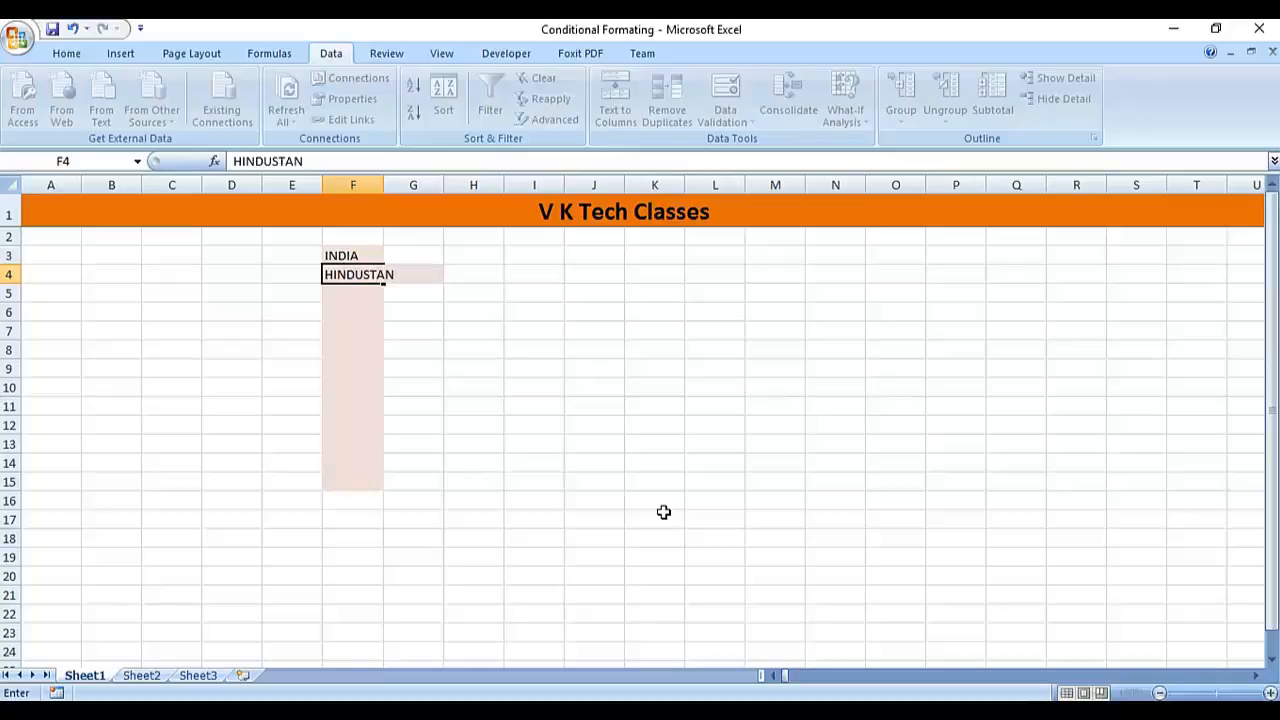
key("Return")
AutoFit the width of column F to the entry in cell F4.
key("Up")
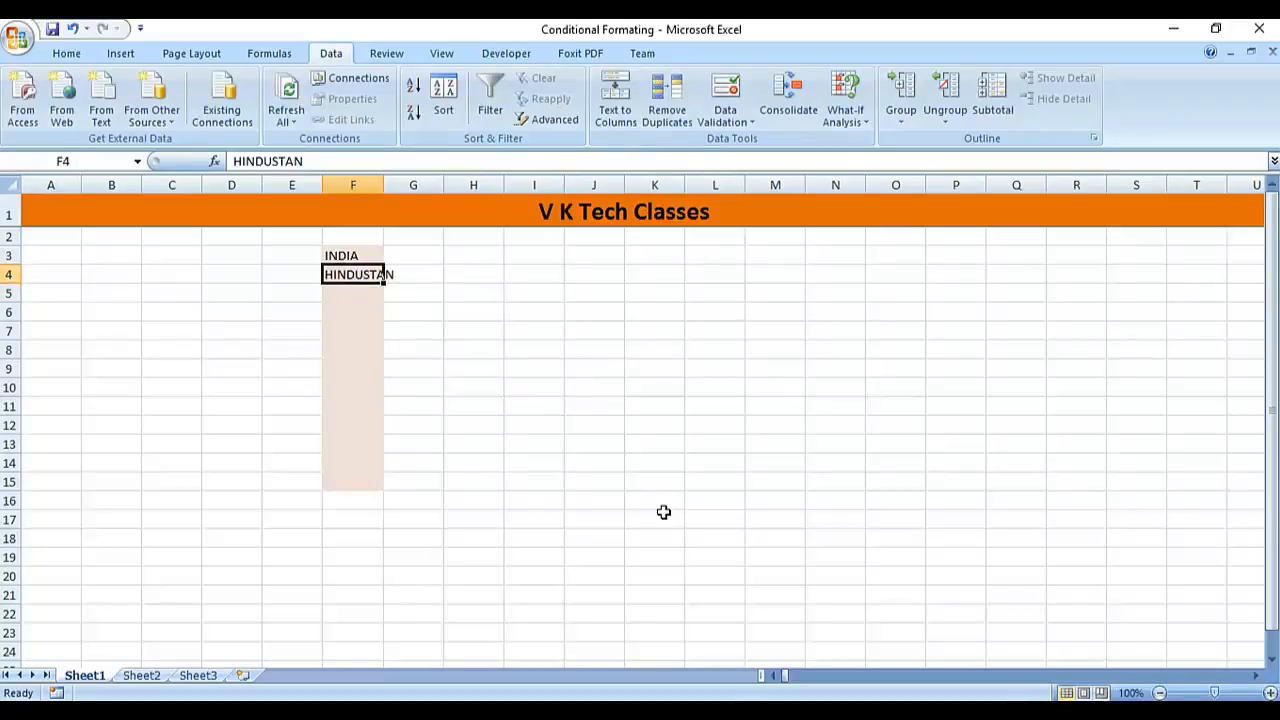
key("alt+h")
key("o")
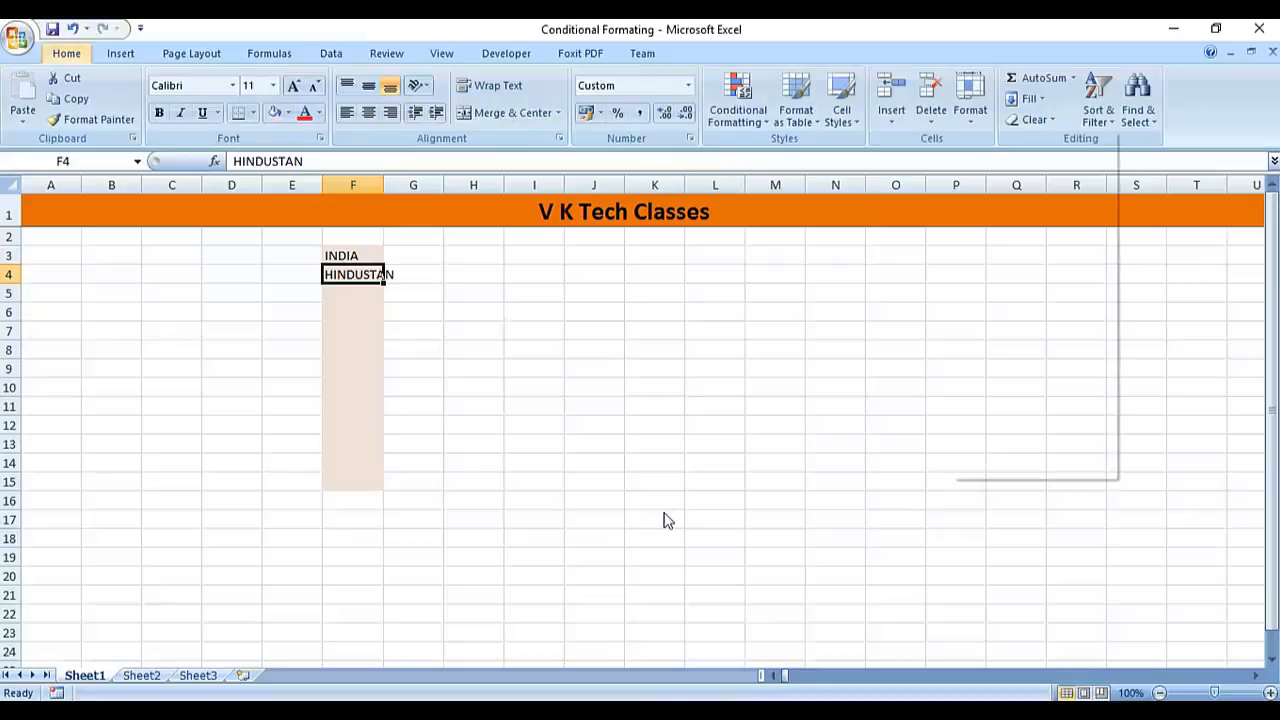
key("i")
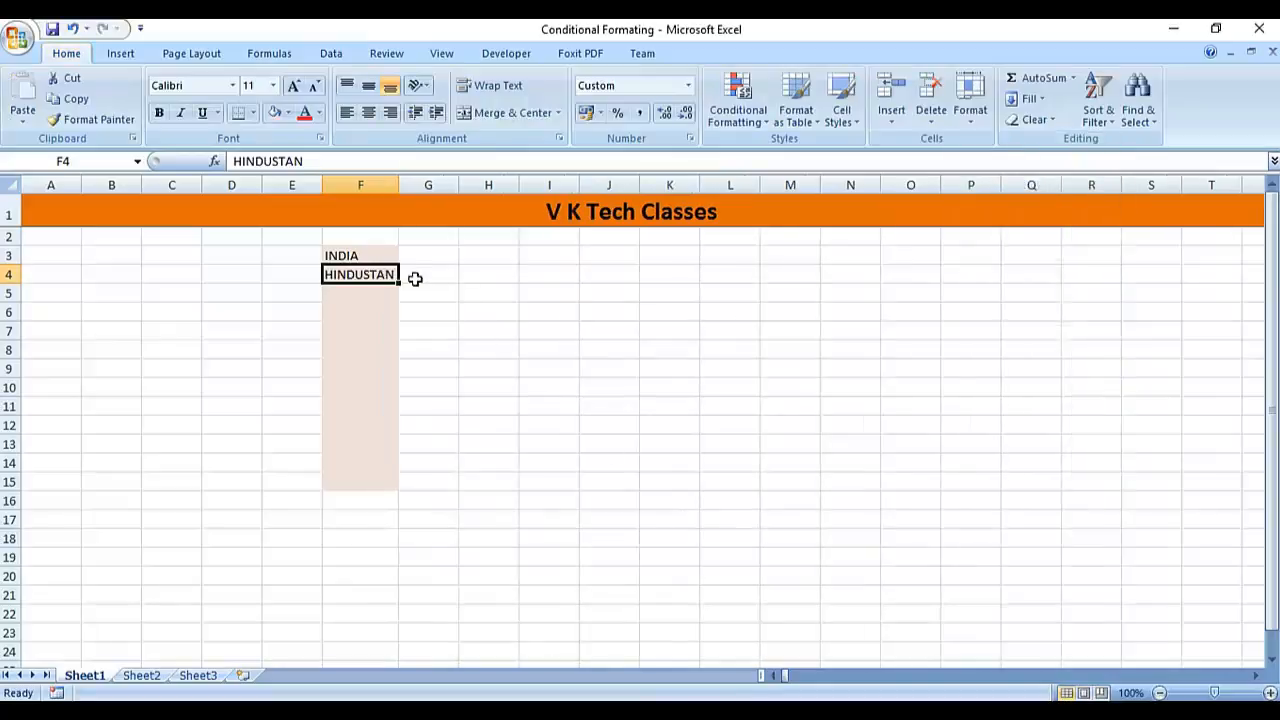
Step through the letters of the entry in F4 to count its length, and leave cell F6 selected.
key("F2")
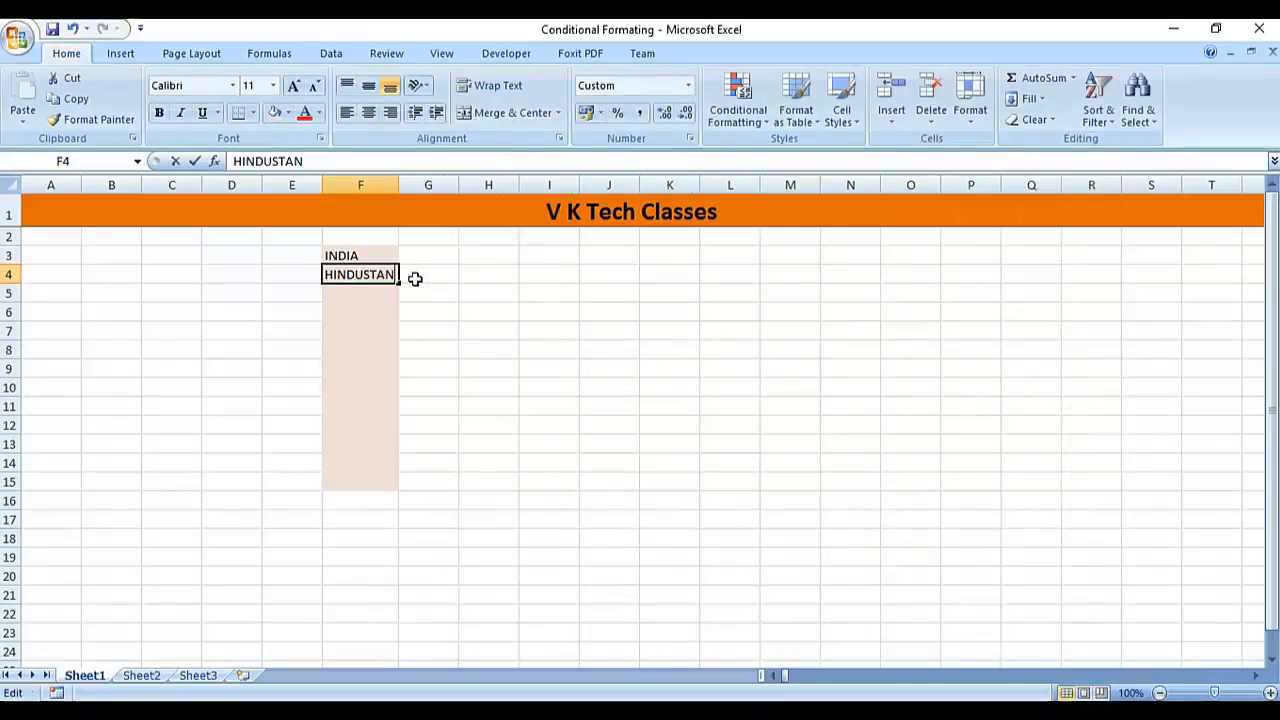
key("Left")
key("Left")
key("Left")
key("Left")
key("Left")
key("Left")
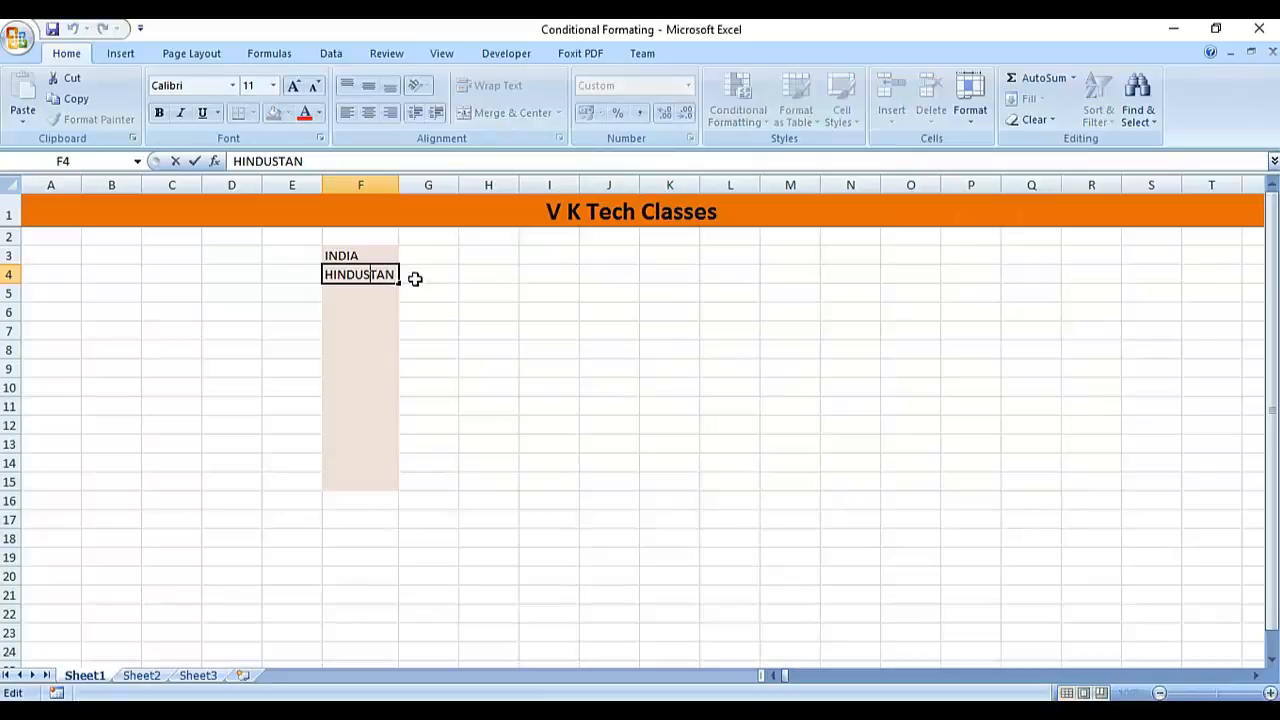
key("Left")
key("Left")
key("Left")
key("Return")
key("Return")
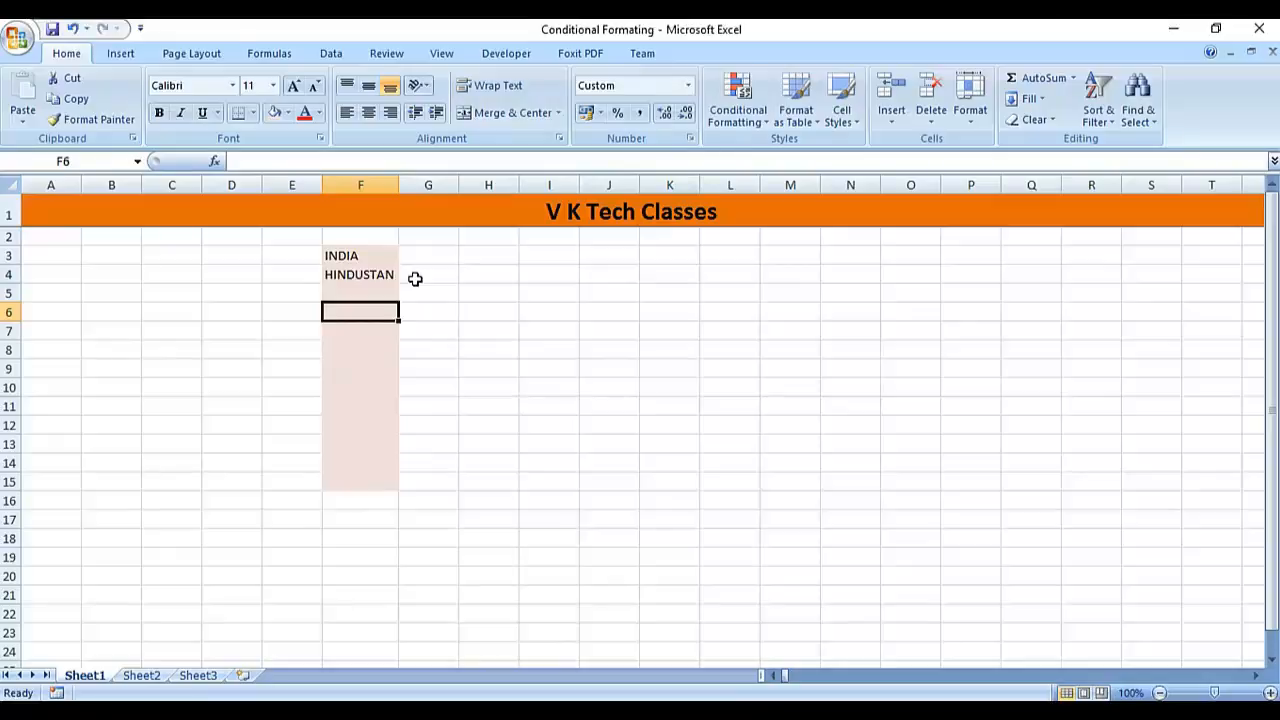
Try to enter UP in cell F6 to test the minimum text length, and cancel the entry.
type("UP")
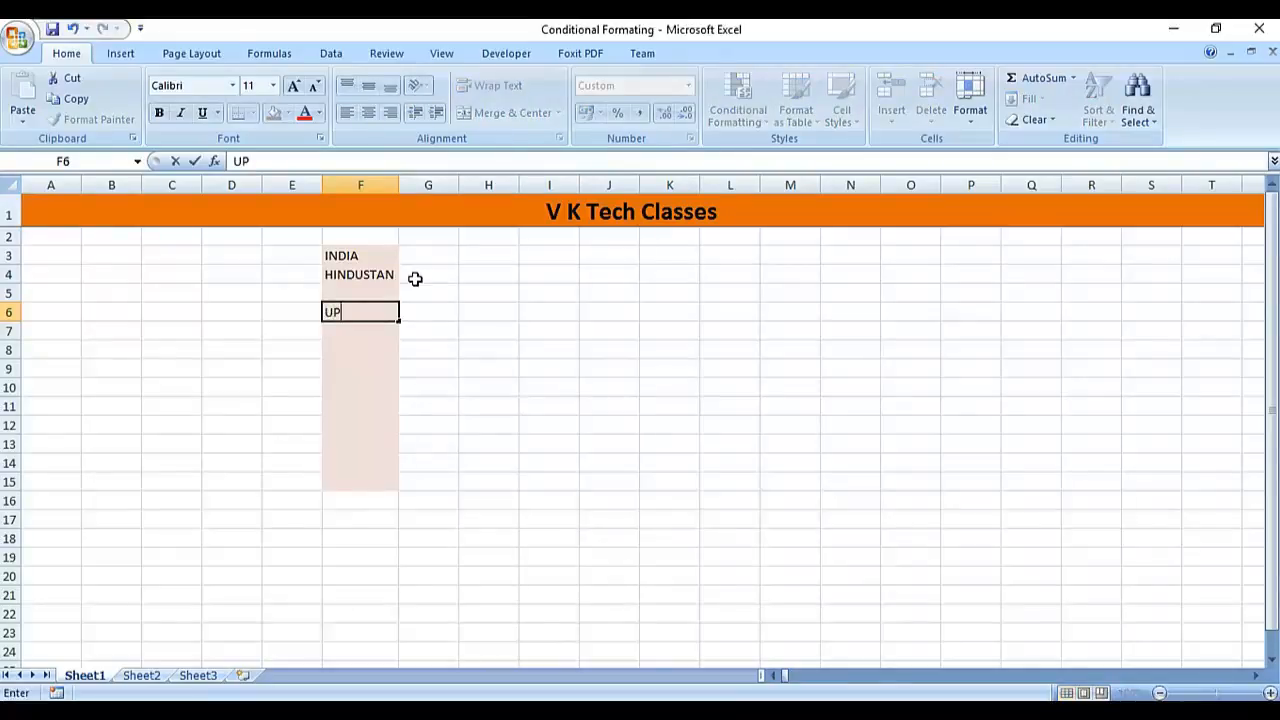
key("Return")
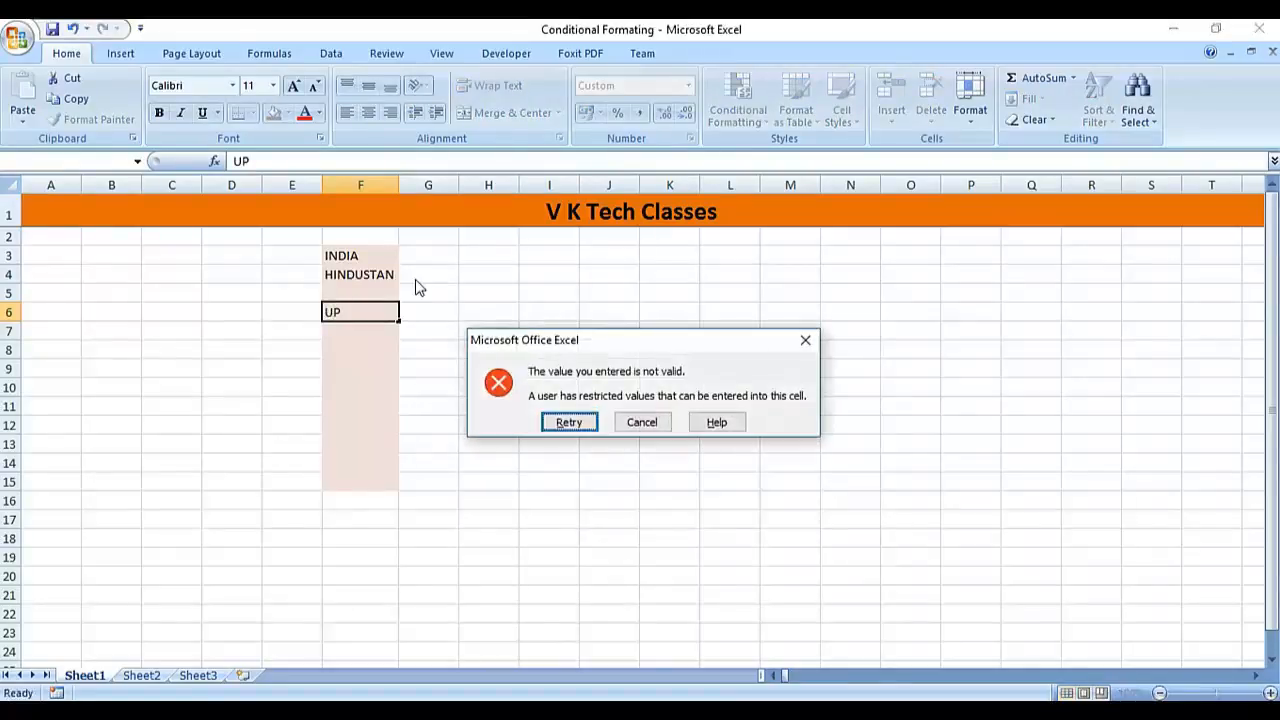
key("Tab")
key("Return")
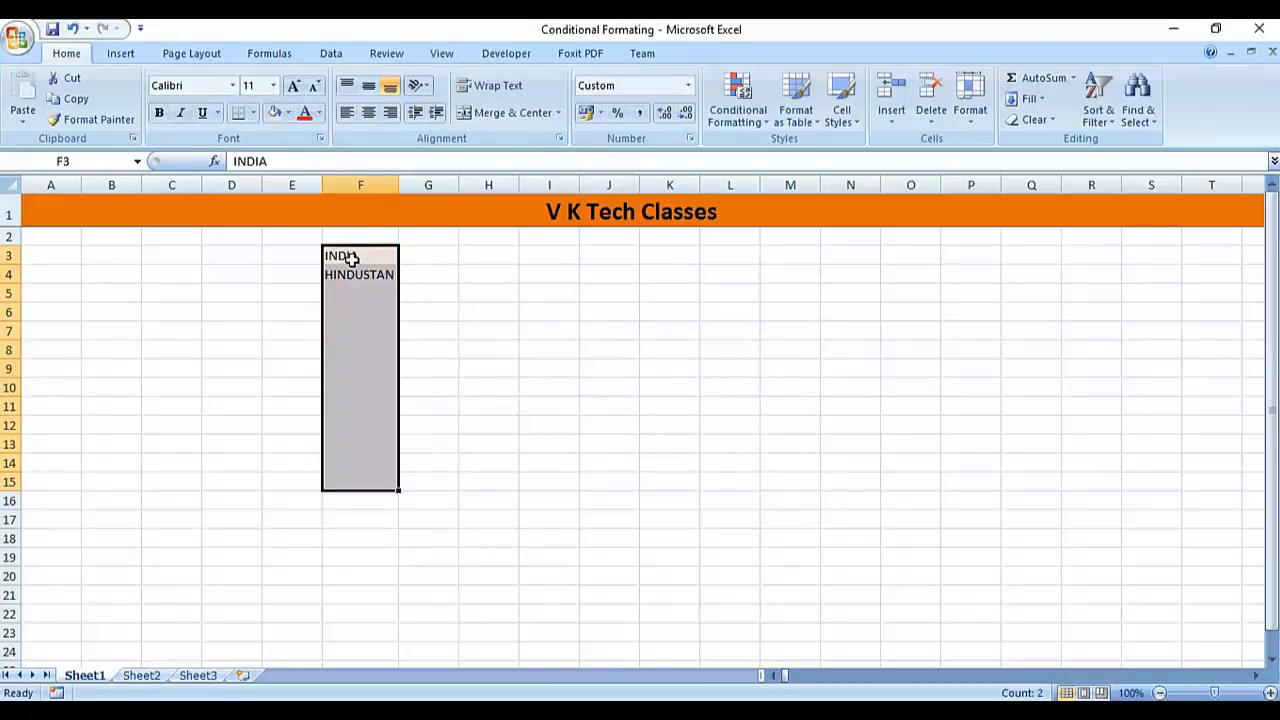
Delete the test words from F3:F15 and clear the range's text length validation rule.
key("Delete")
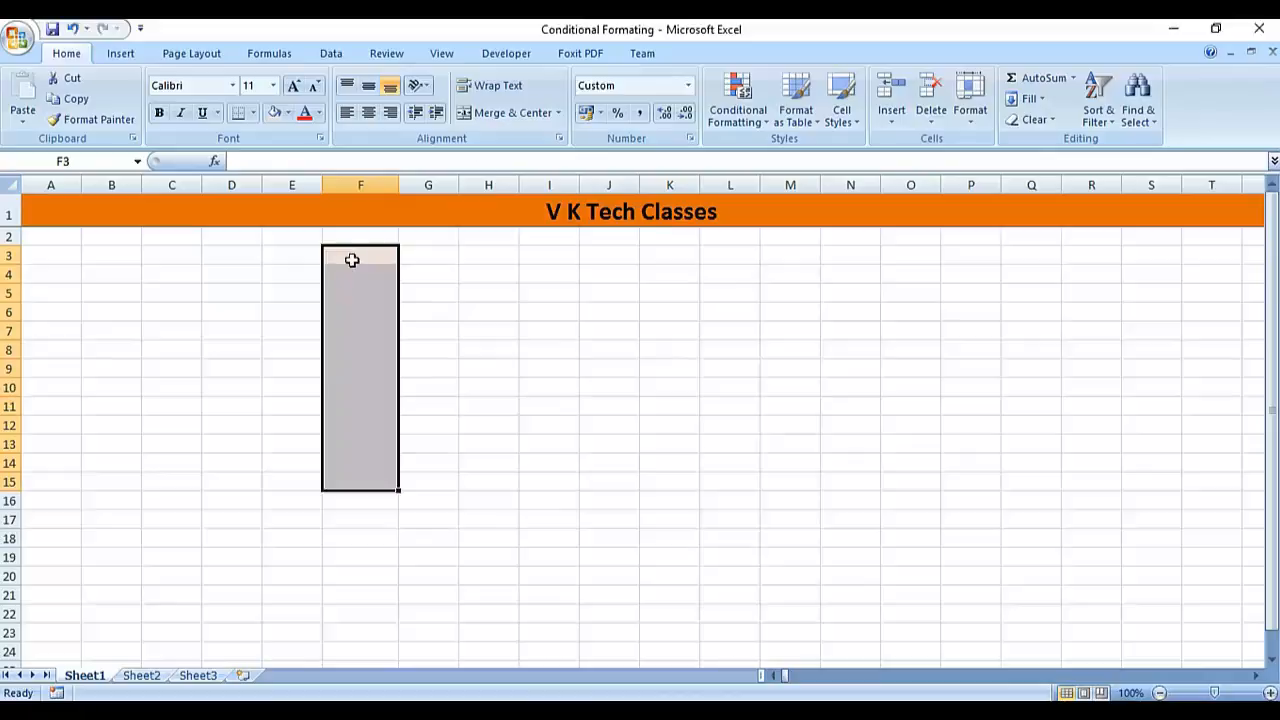
left_click(334, 55)
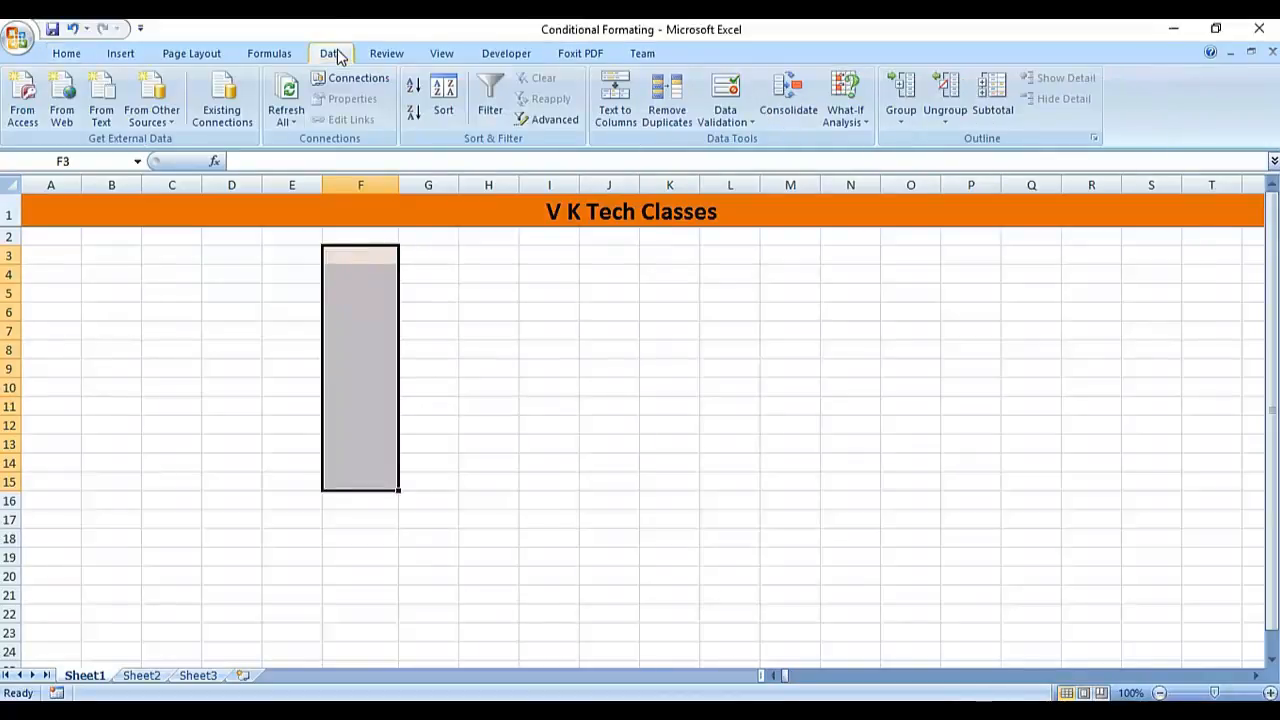
left_click(725, 95)
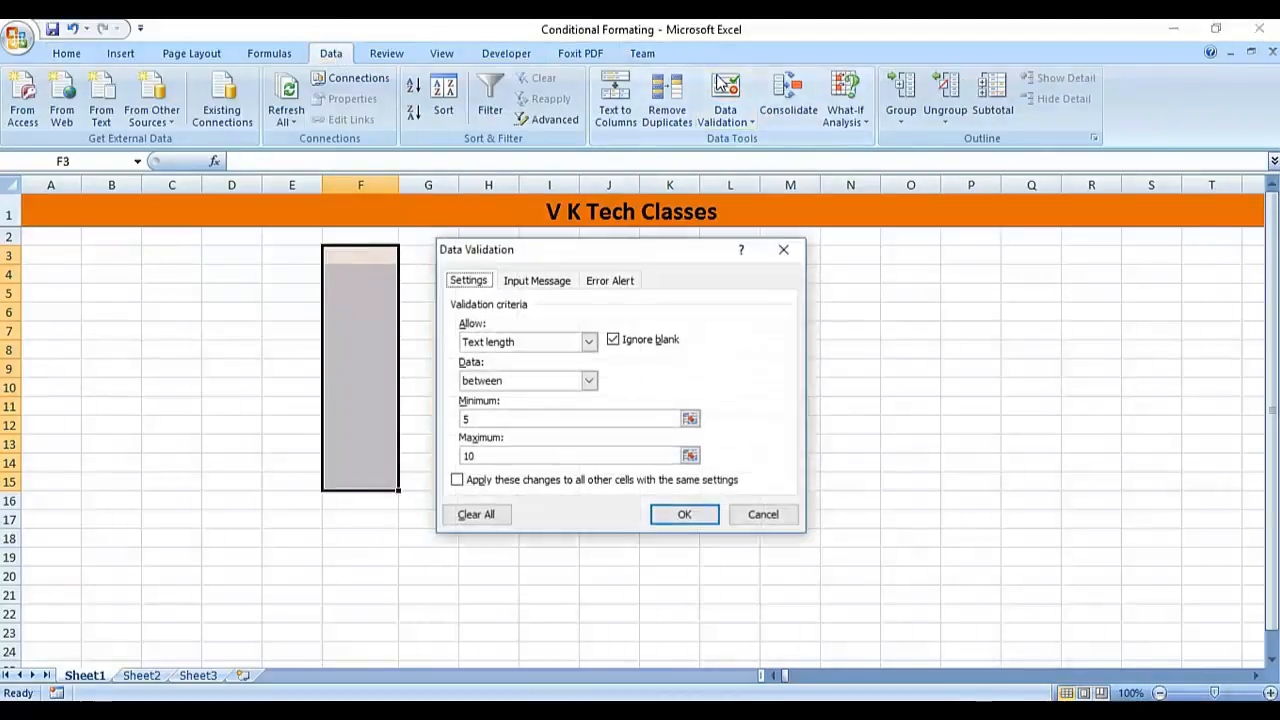
left_click(476, 514)
left_click(685, 515)
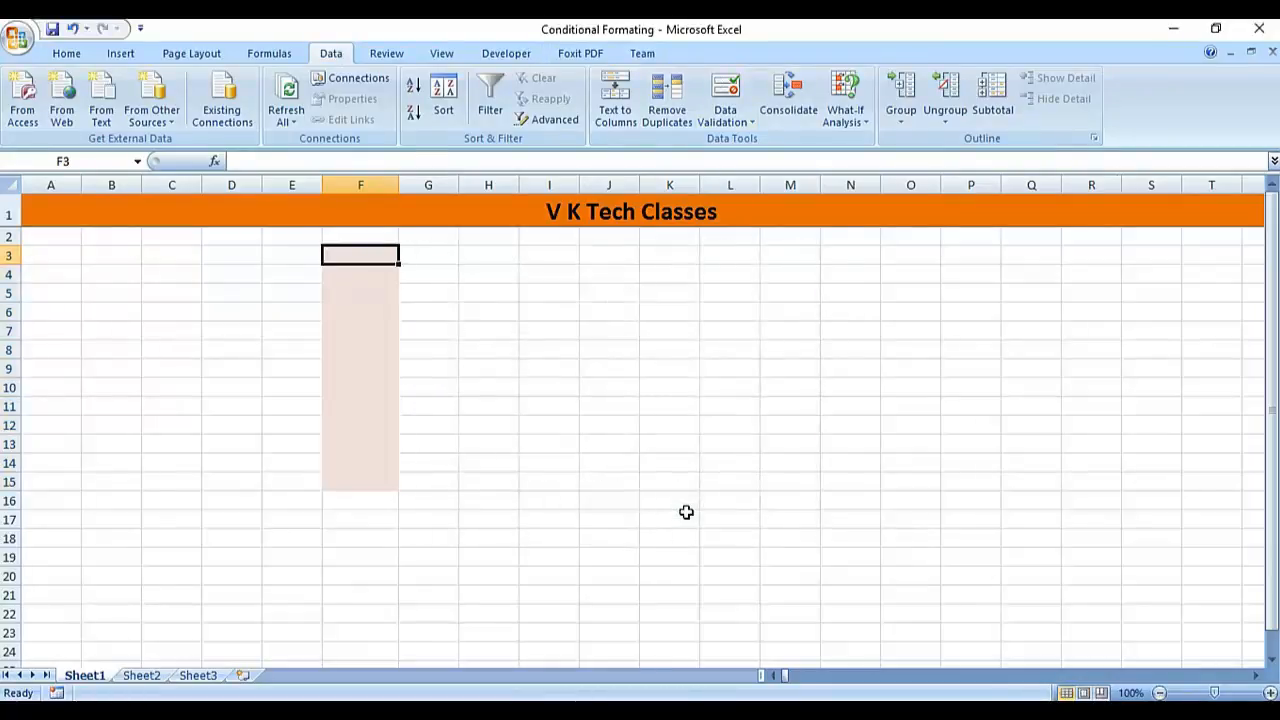
Select F3:F15 and apply a Text length validation rule of greater than 10.
key("shift+Down")
key("shift+Down")
key("shift+Down")
key("shift+Down")
key("shift+Down")
key("shift+Down")
key("shift+Down")
key("shift+Down")
key("shift+Down")
key("shift+Down")
key("shift+Down")
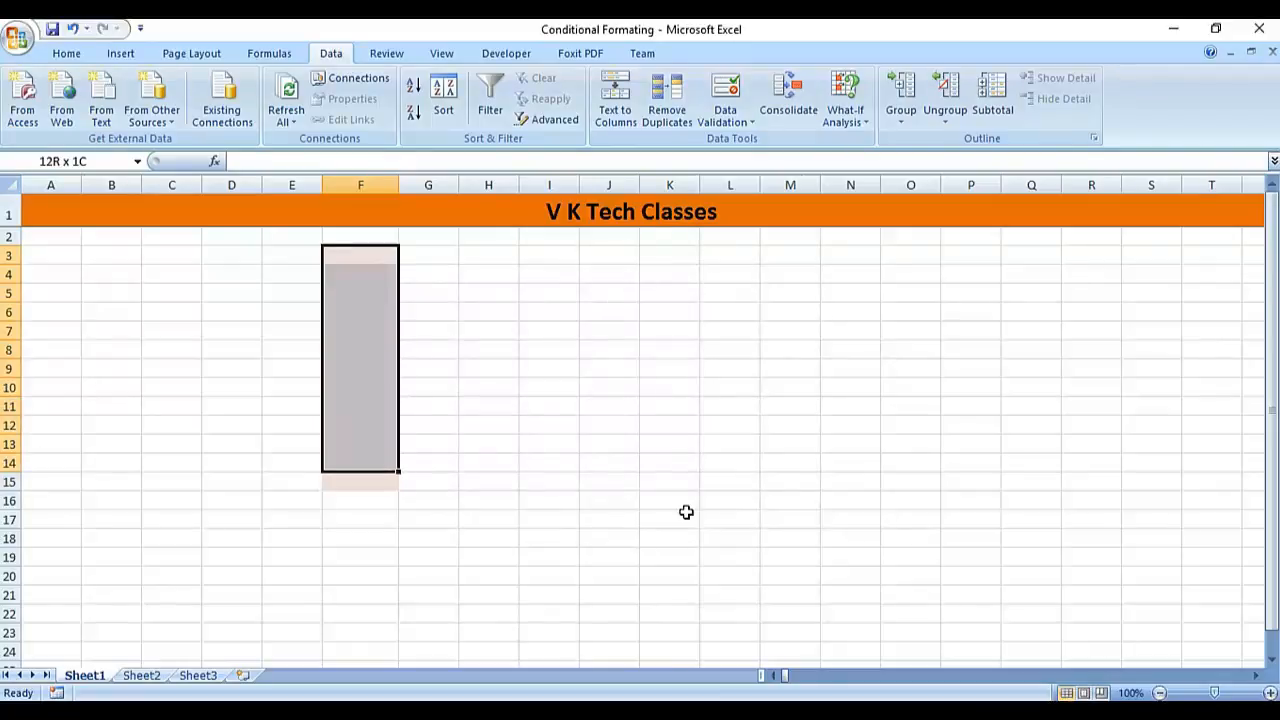
key("shift+Down")
left_click(725, 92)
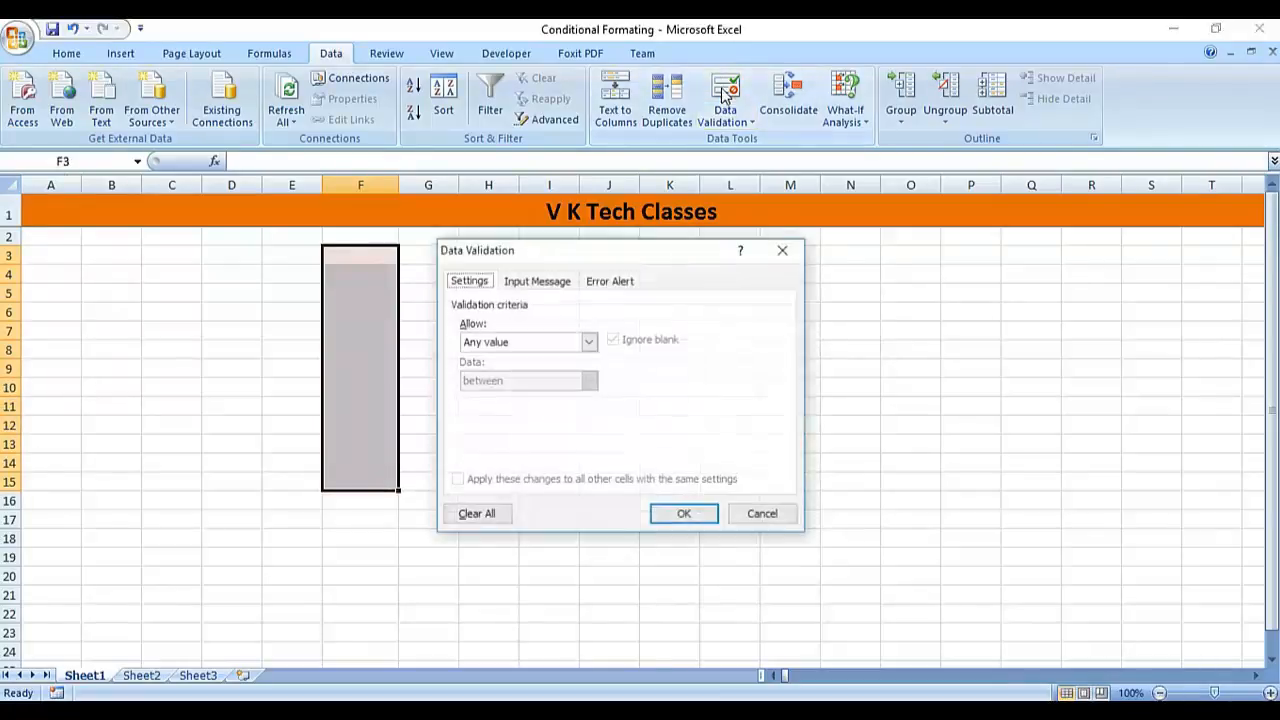
left_click(590, 342)
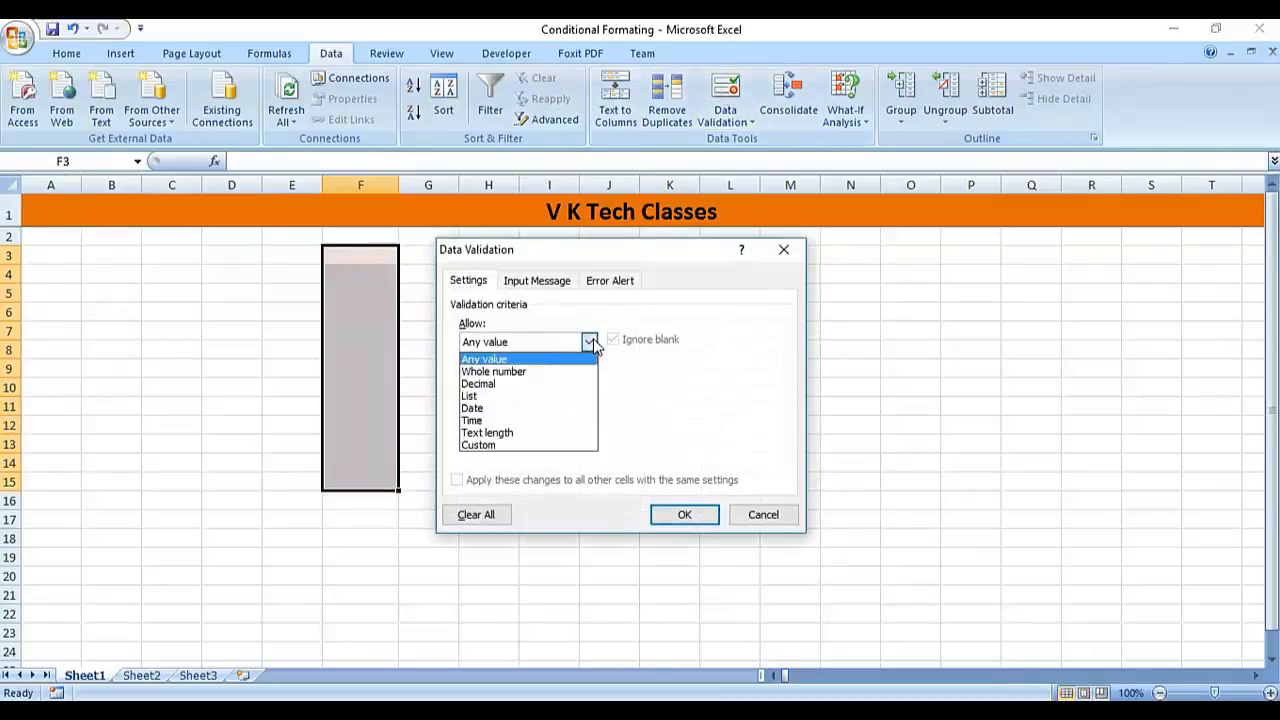
left_click(543, 433)
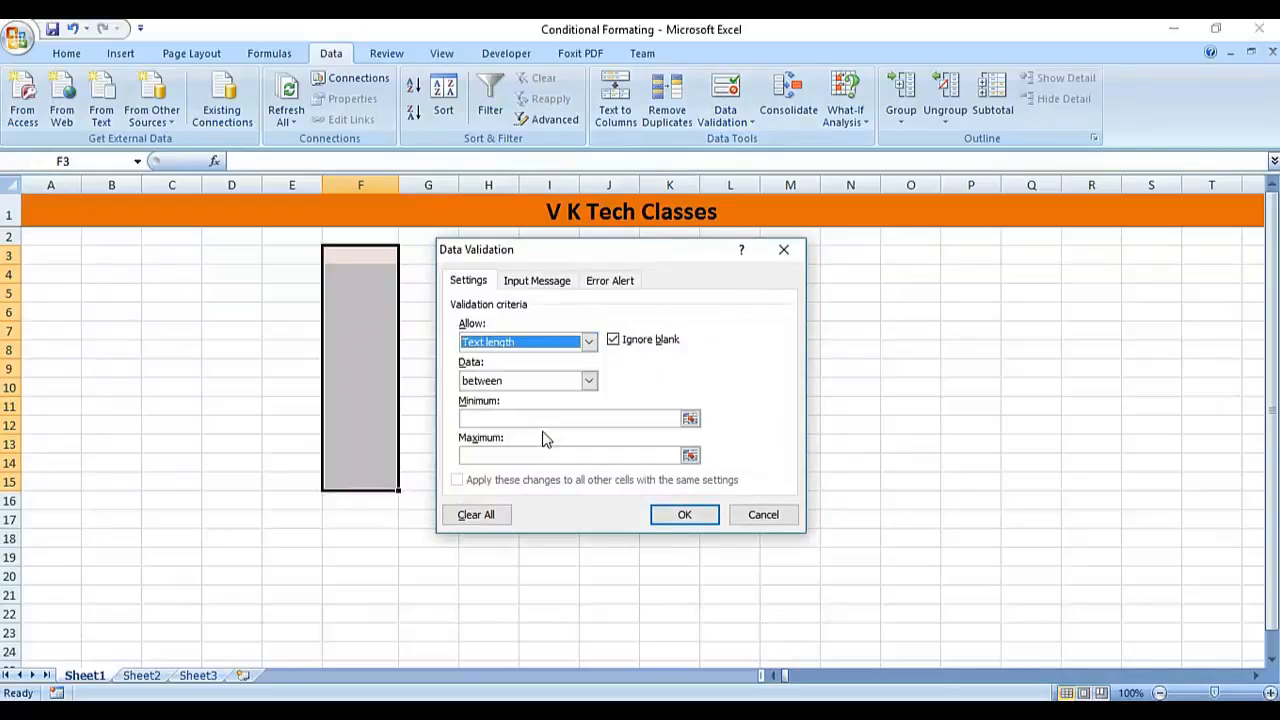
left_click(588, 381)
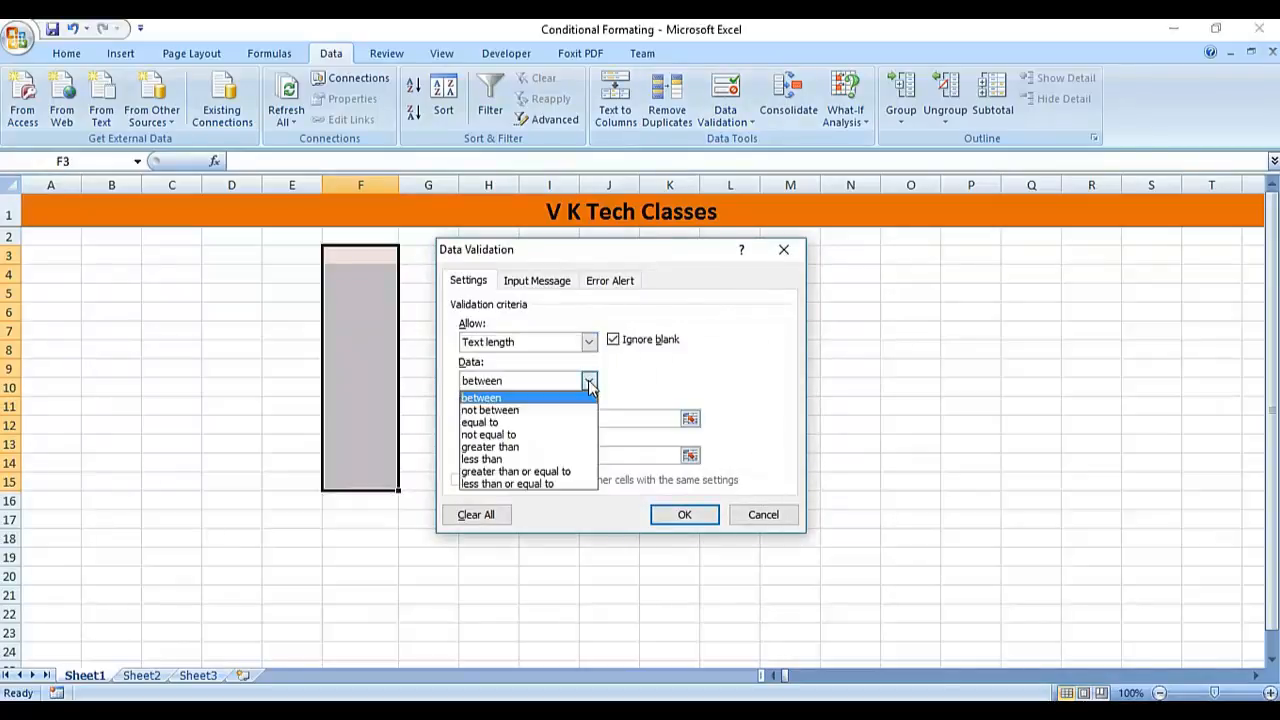
left_click(548, 448)
left_click(548, 421)
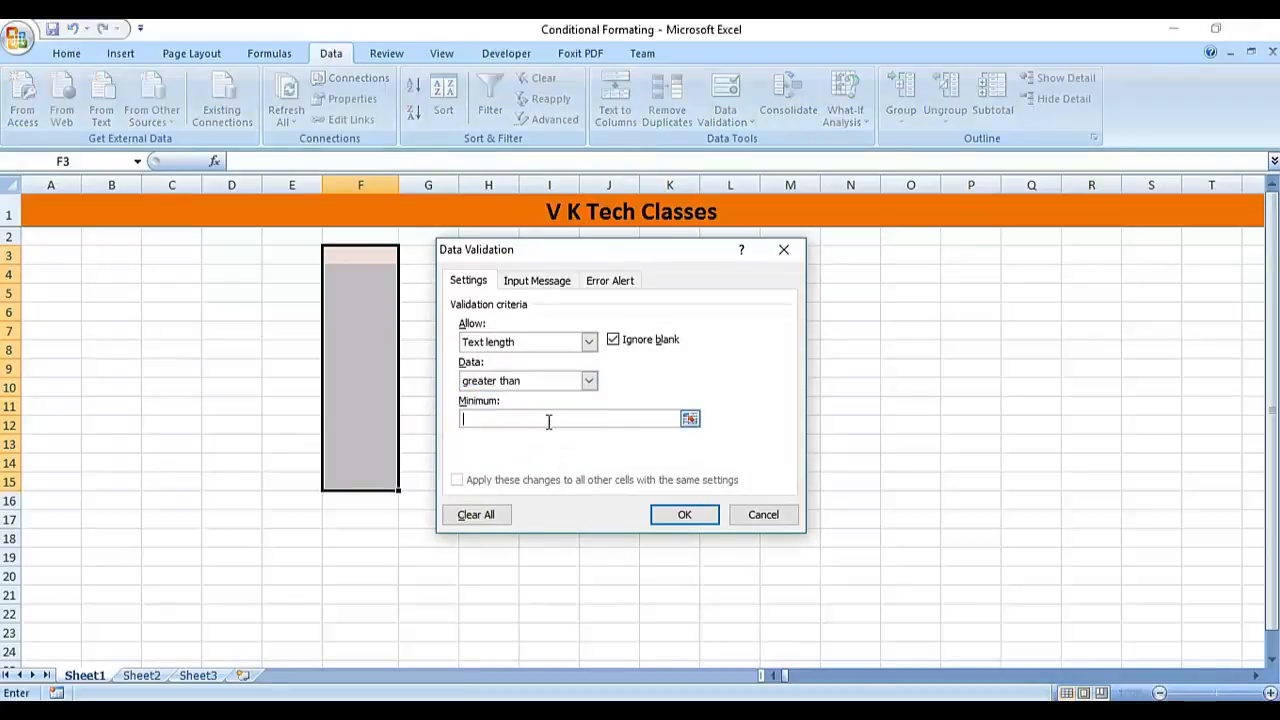
type("10")
left_click(669, 515)
Try to enter HINDUSTAN in cell F3 to test the greater-than rule, and cancel the entry.
key("Down")
key("Up")
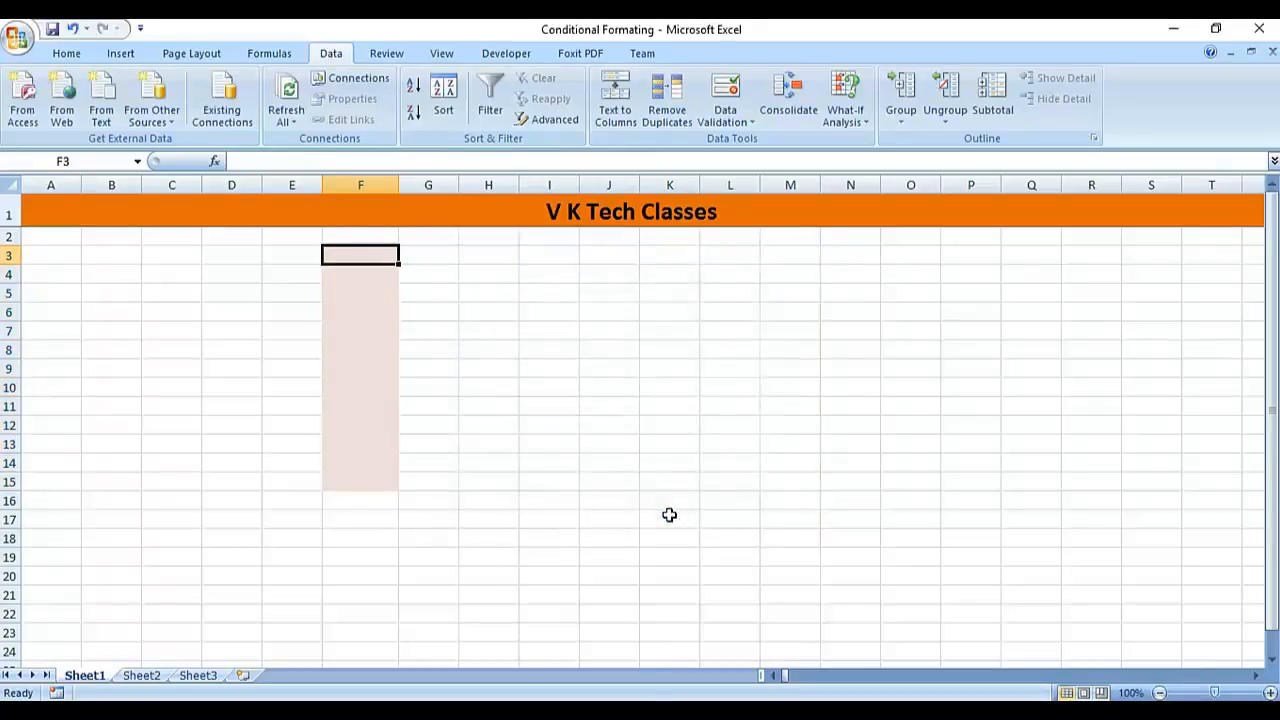
type("HIND")
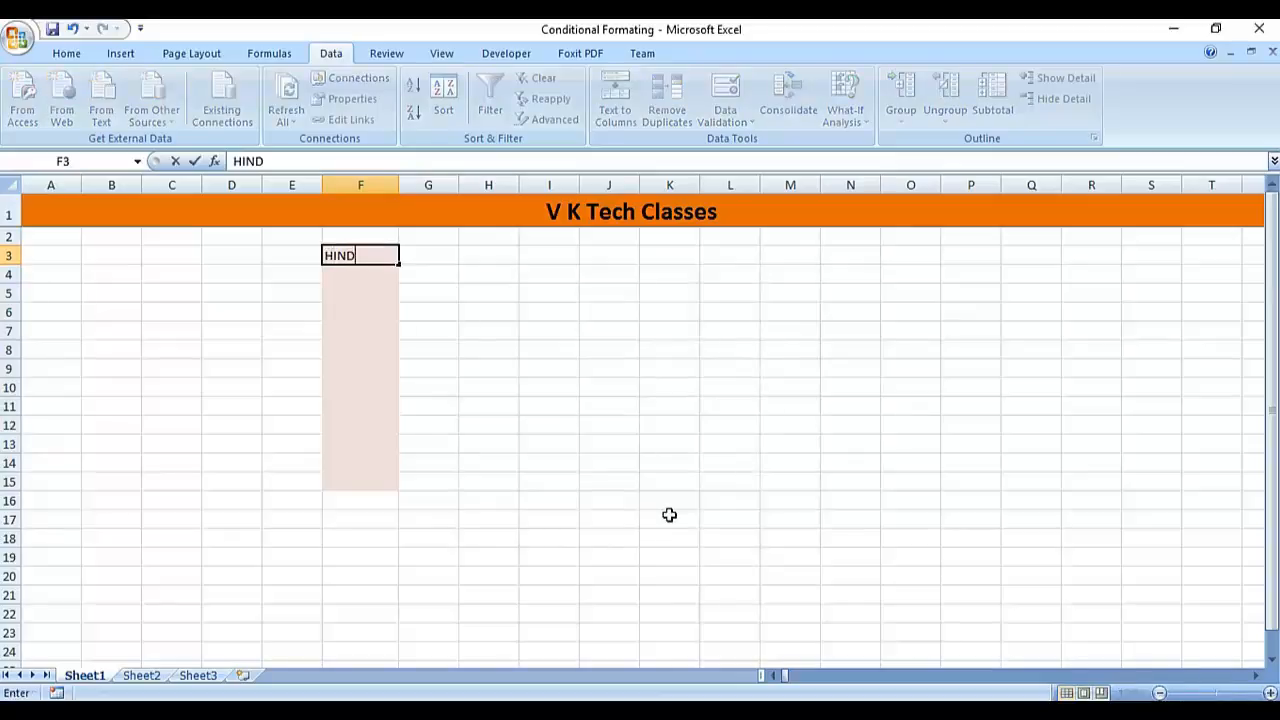
type("USTAN")
key("Return")
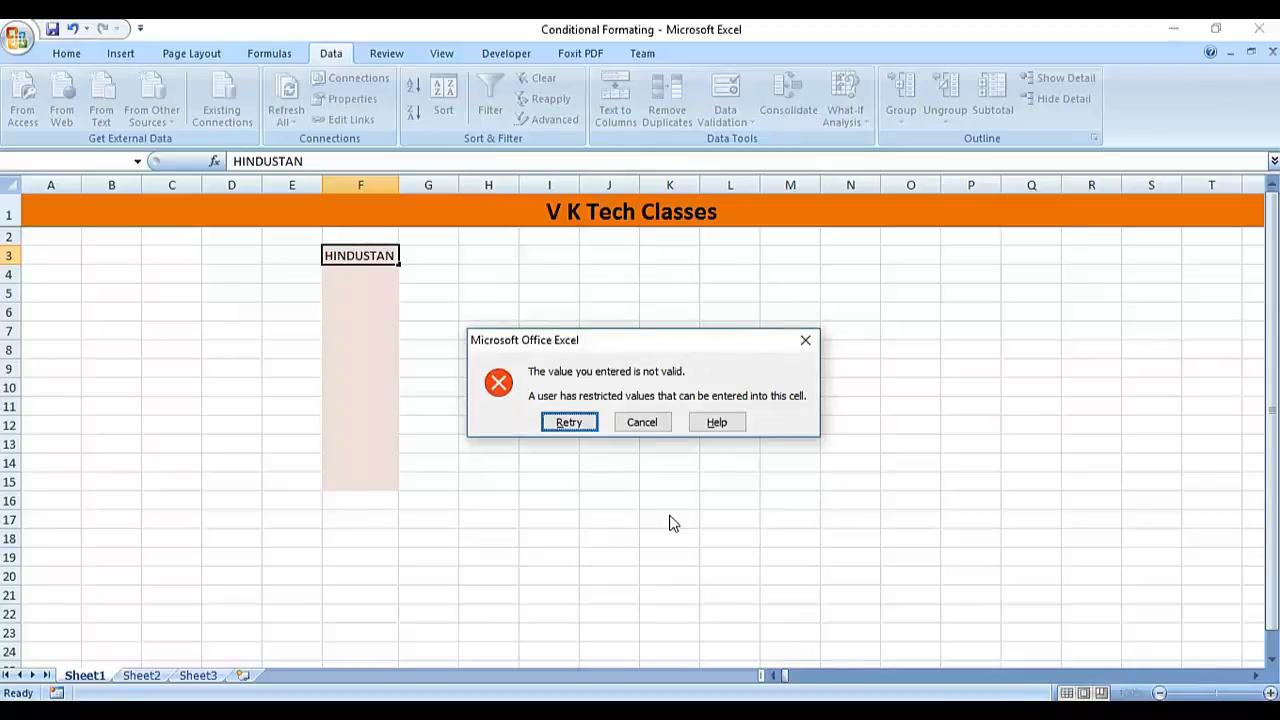
key("Tab")
key("Return")
Enter ARUNACHANL PRADESH in cell F3 and AutoFit the width of column F to it.
type("ARU")
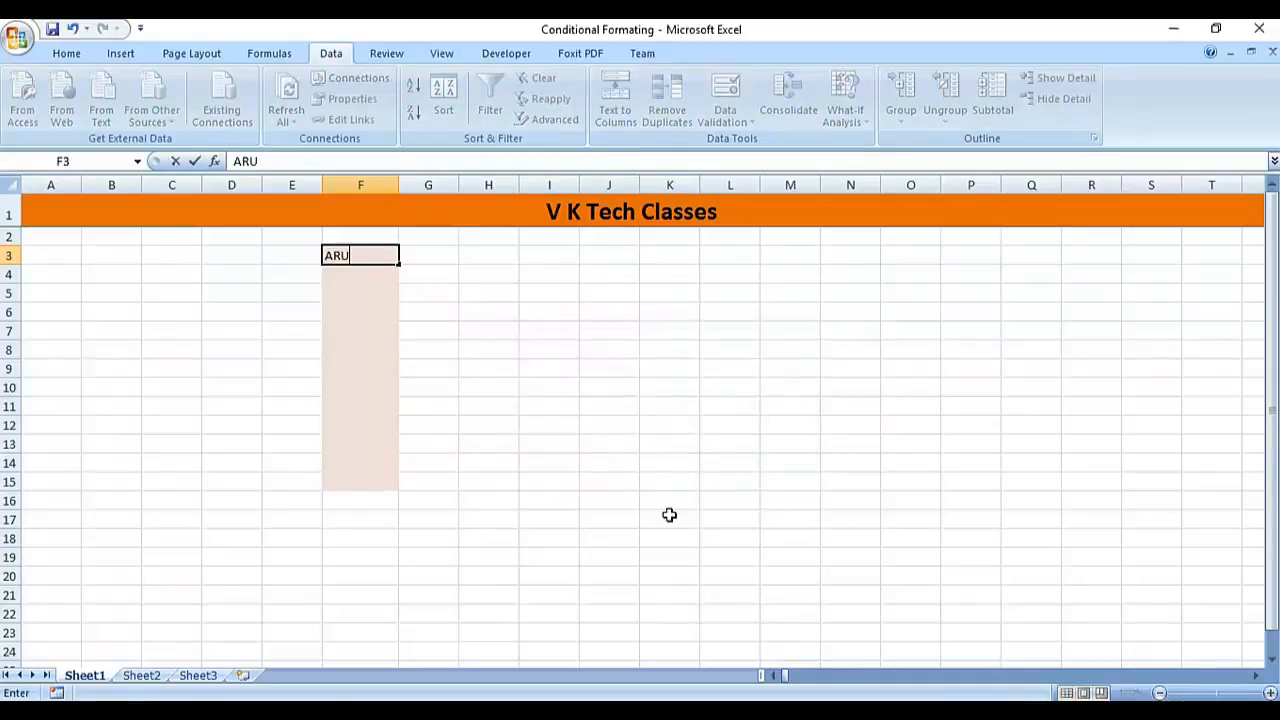
type("NACHAN")
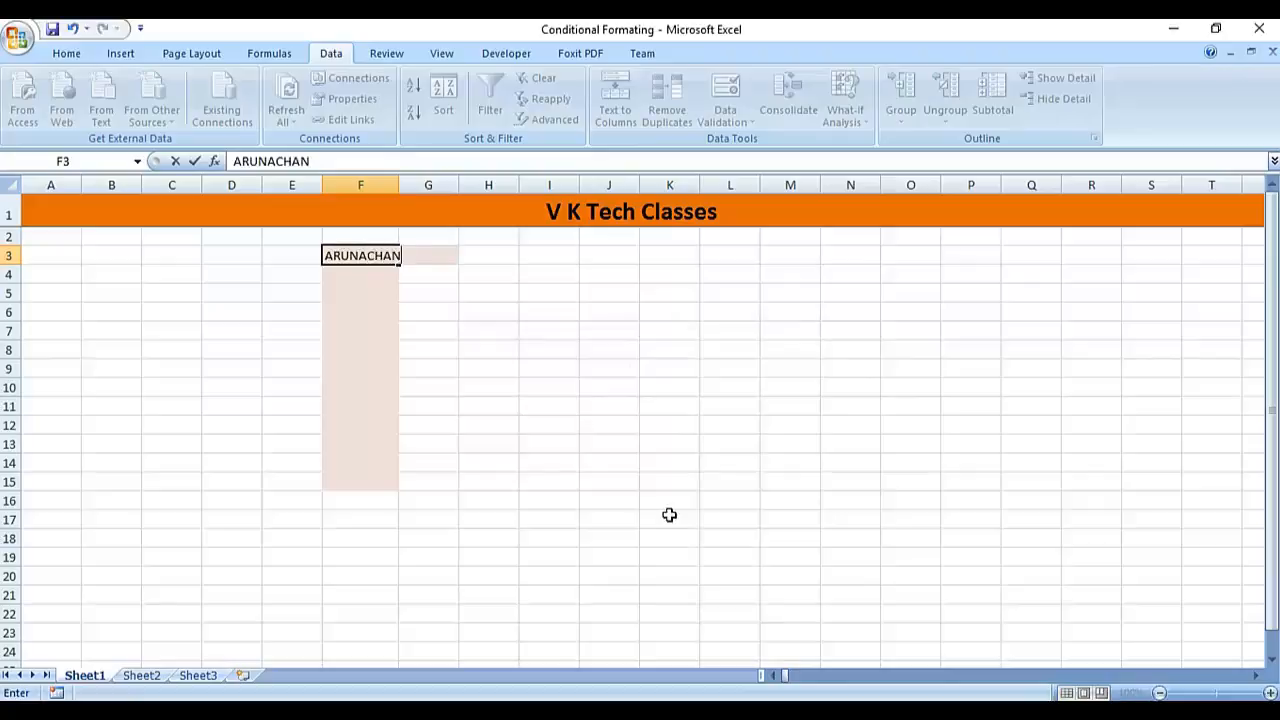
type("L PRADESH")
key("Return")
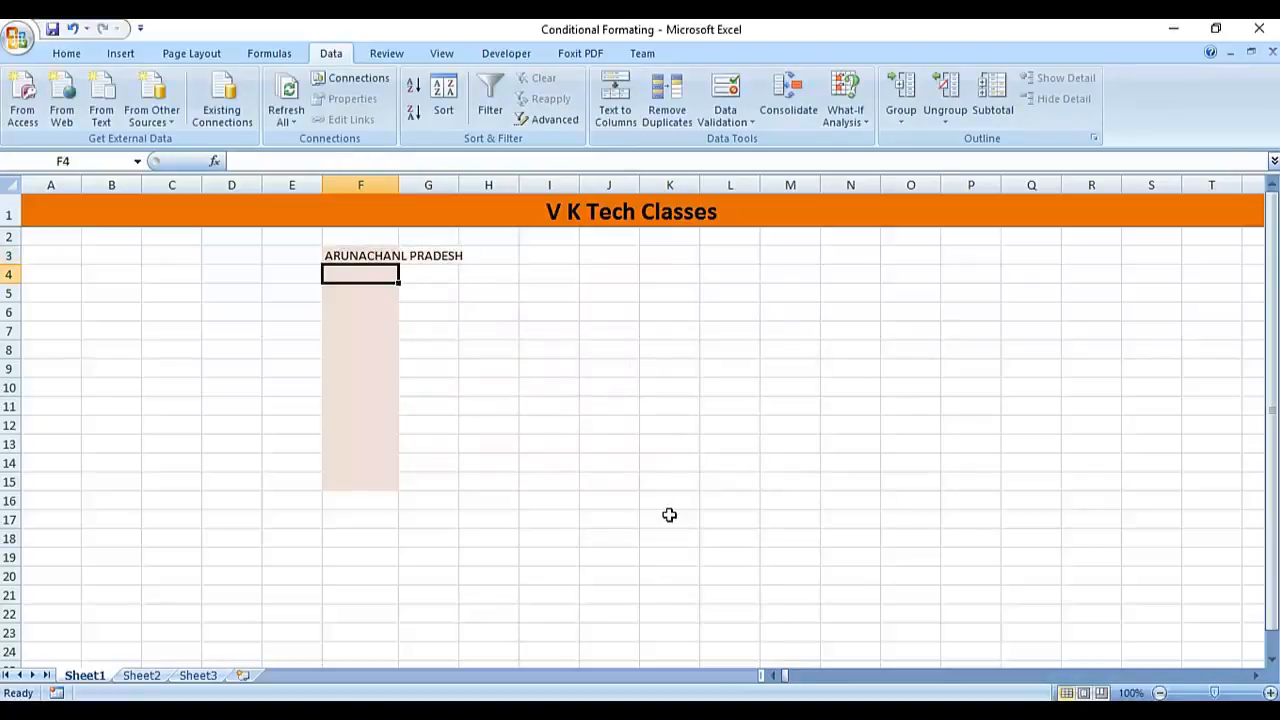
key("Up")
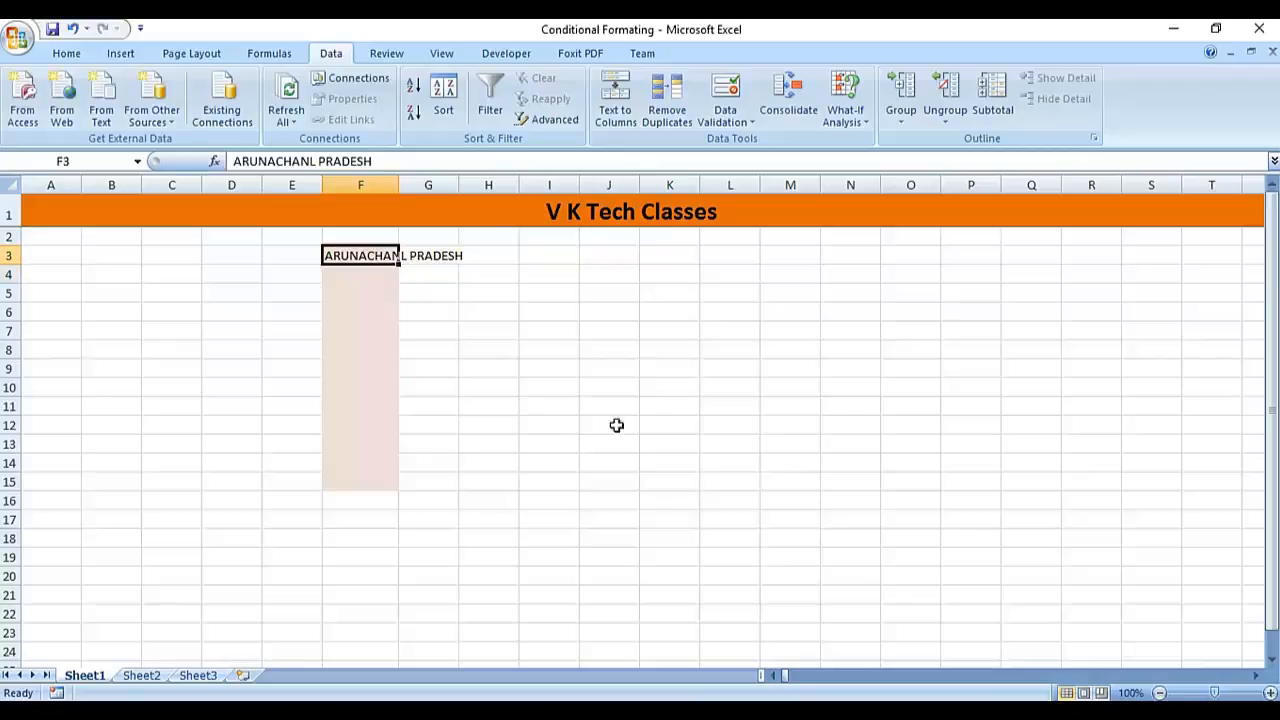
double_click(400, 184)
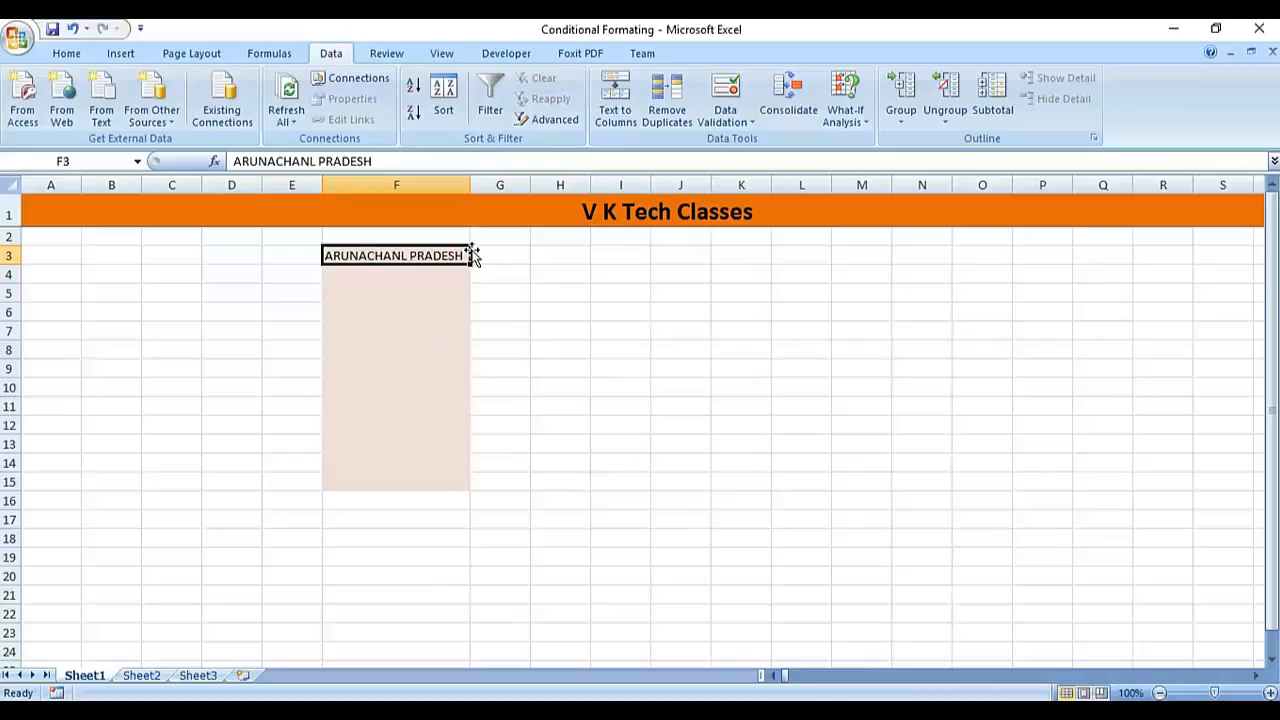
Delete the test entry from F3:F15 and clear the range's greater-than text length rule.
mouse_move(470, 264)
left_mouse_down()
mouse_move(470, 488)
mouse_move(474, 256)
left_mouse_up()
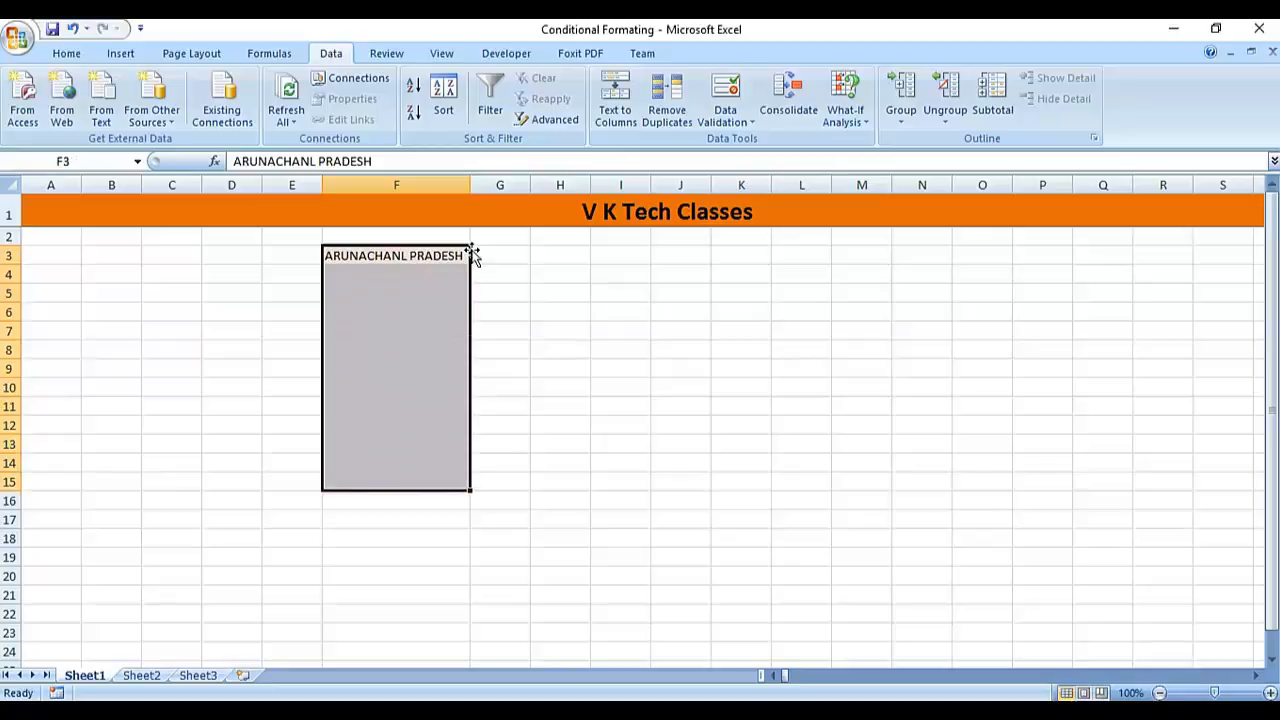
key("Delete")
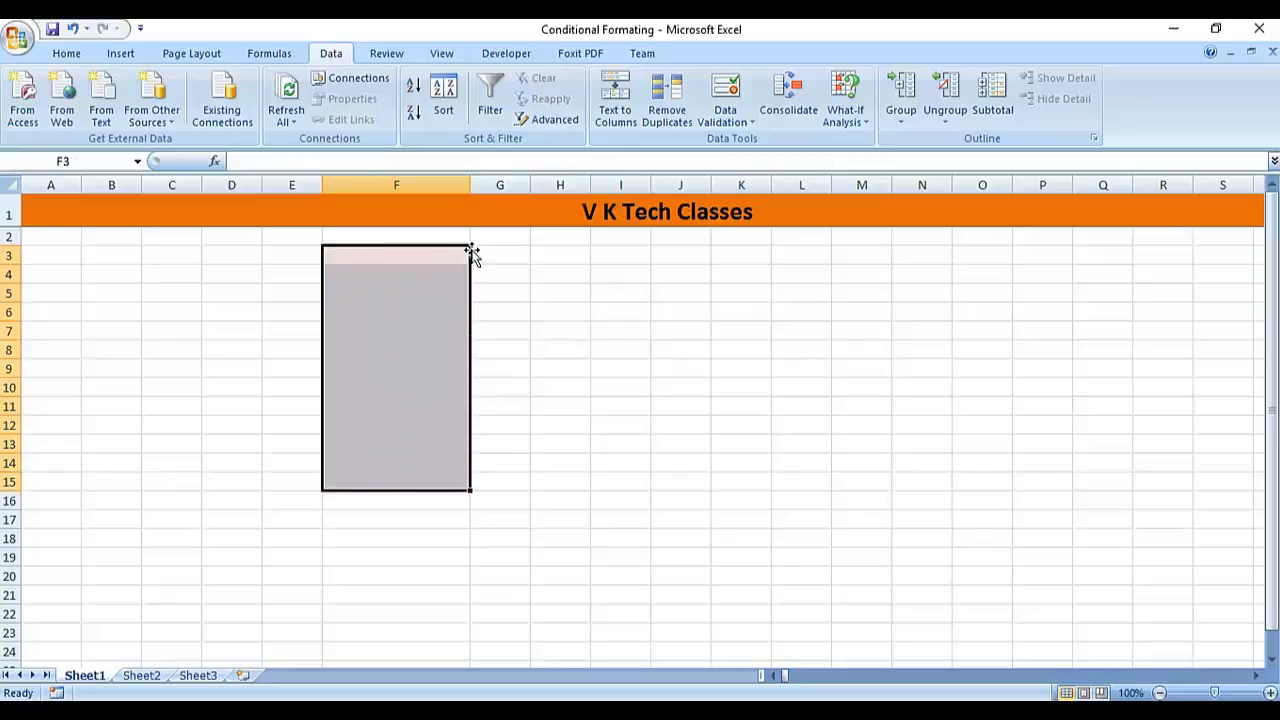
left_click(726, 92)
left_click(500, 516)
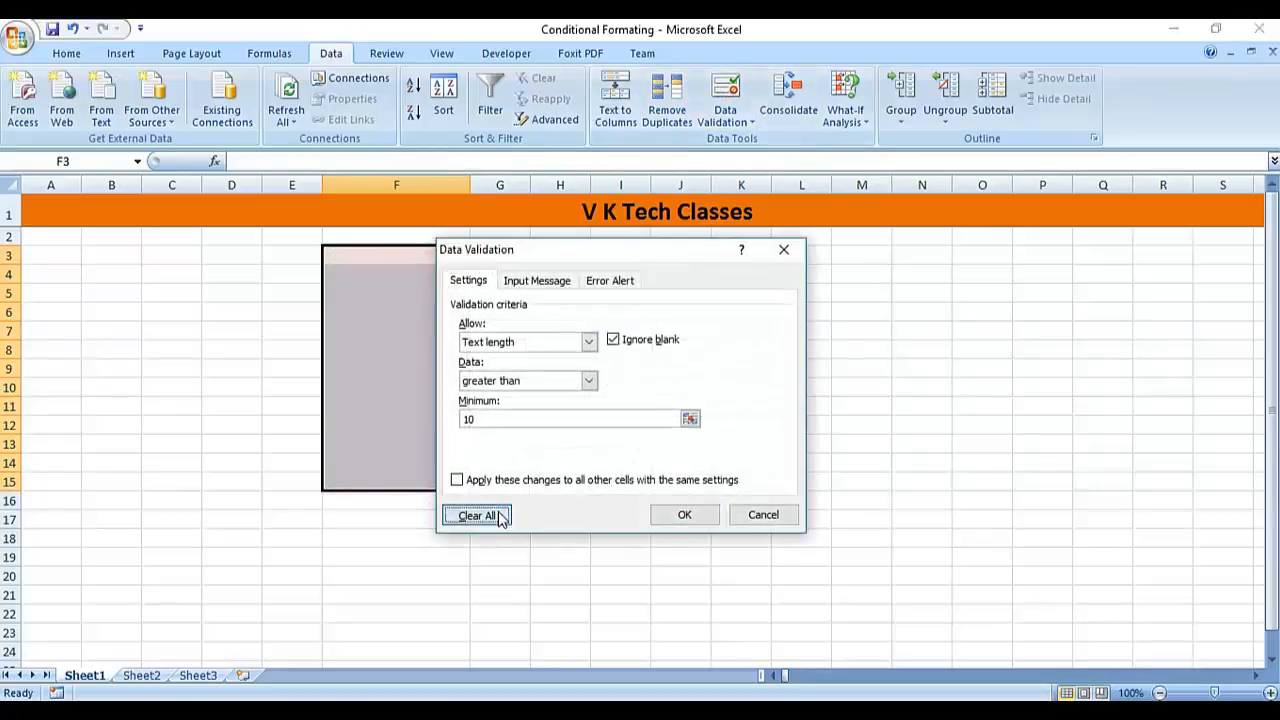
left_click(677, 520)
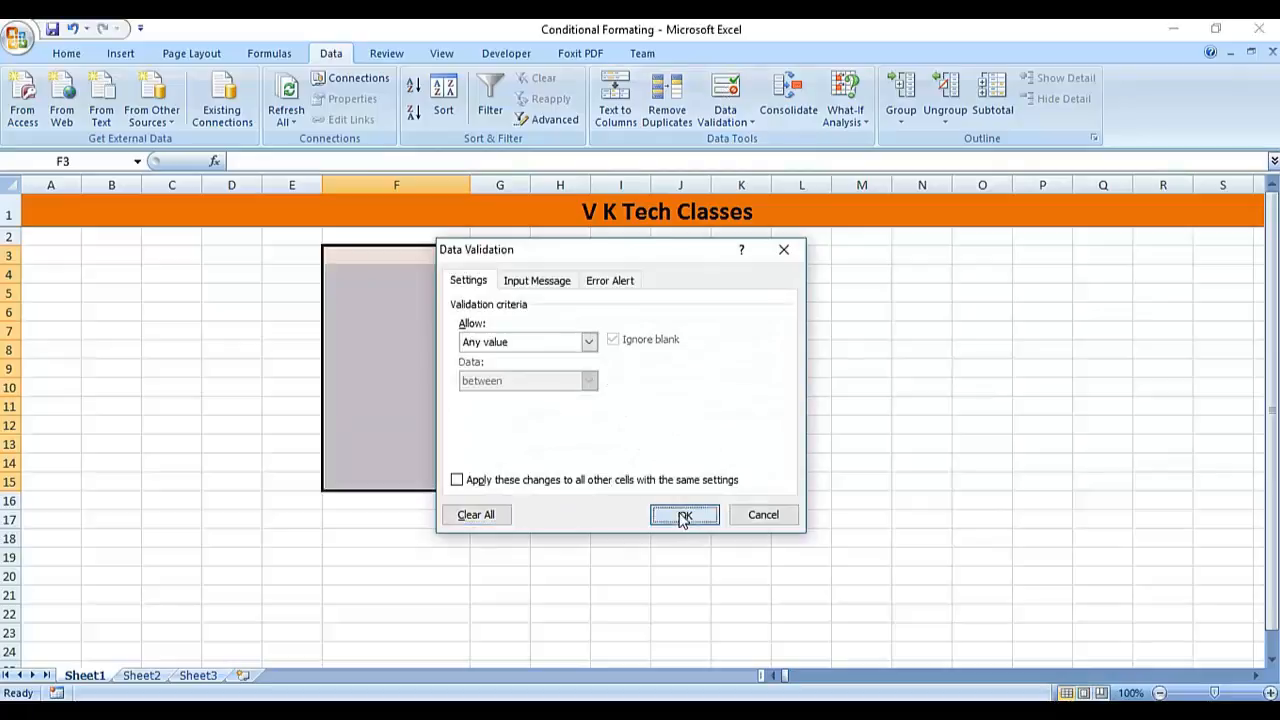
Open the data validation settings for F3:F15 and show the choices of allowed value type.
left_click(727, 98)
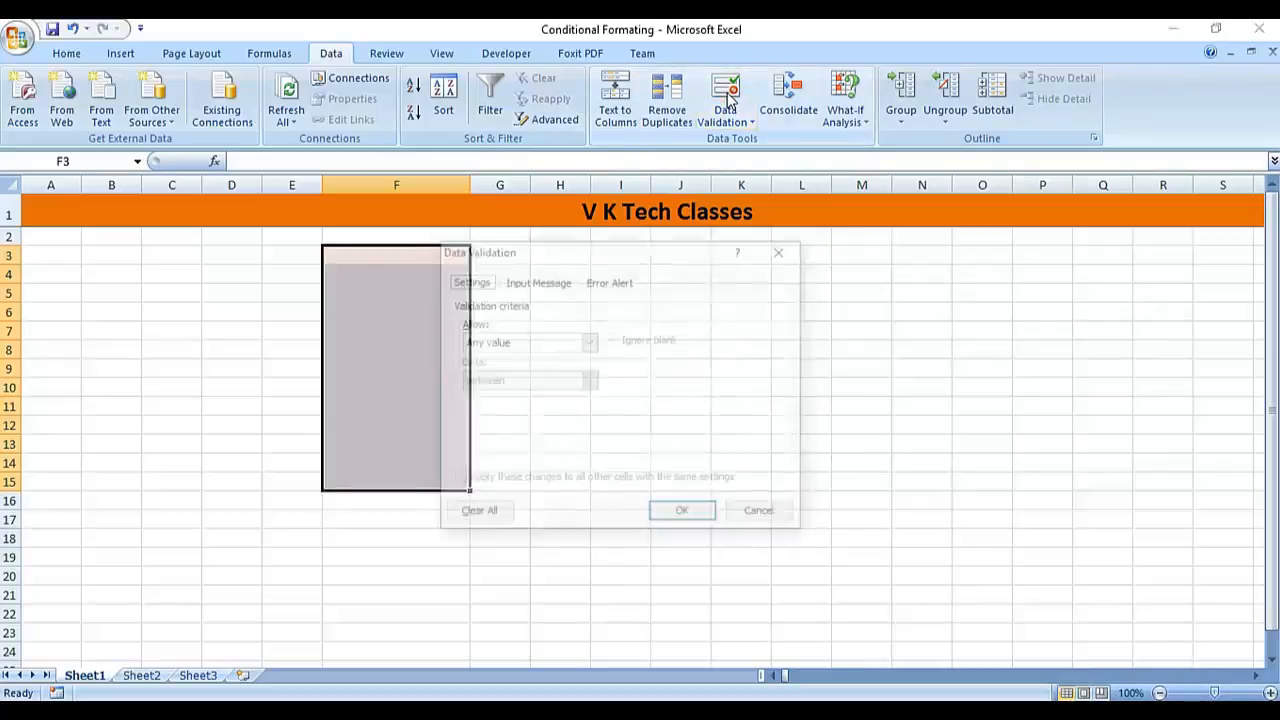
left_click(590, 342)
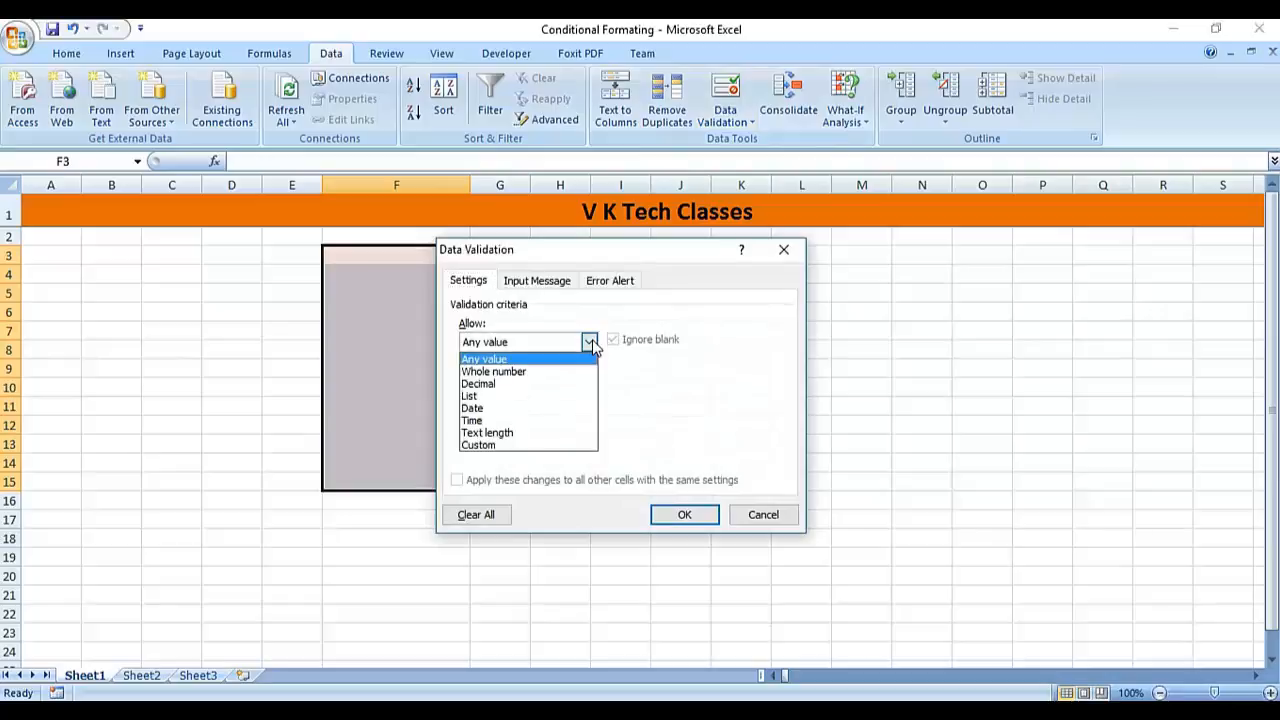